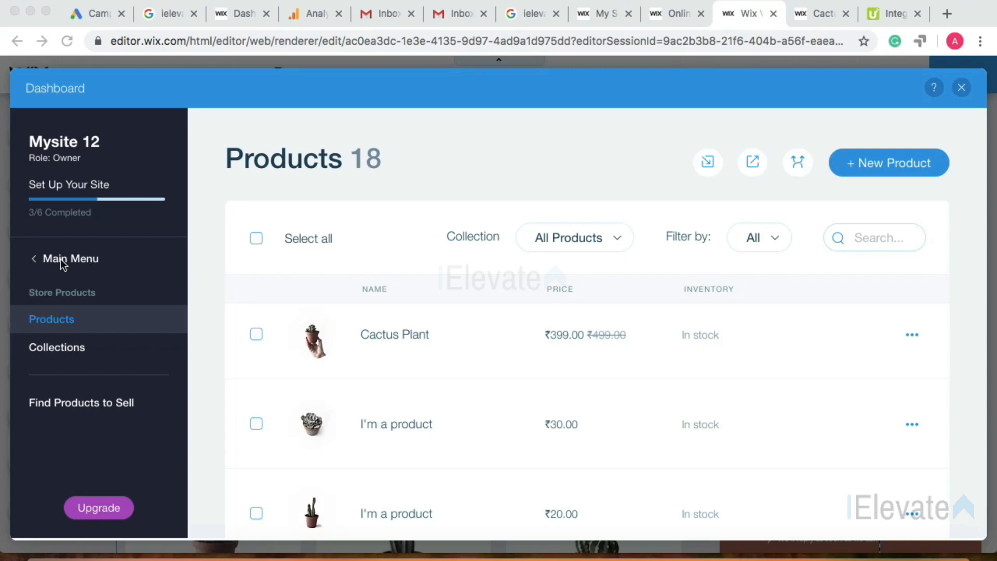
Open the Accept Payments page in the site's settings.
click(60, 264)
click(61, 264)
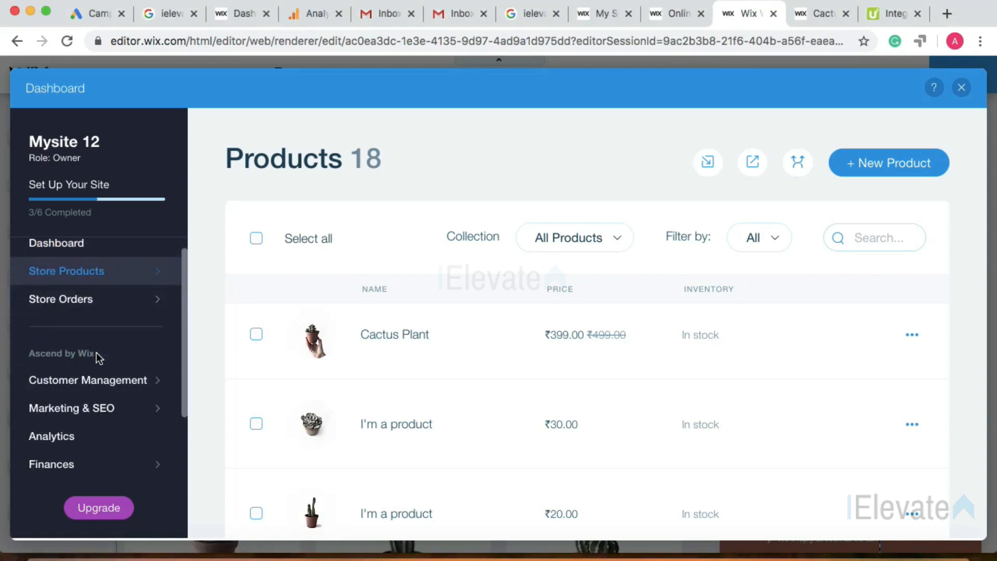
scroll(98, 358, down, 3)
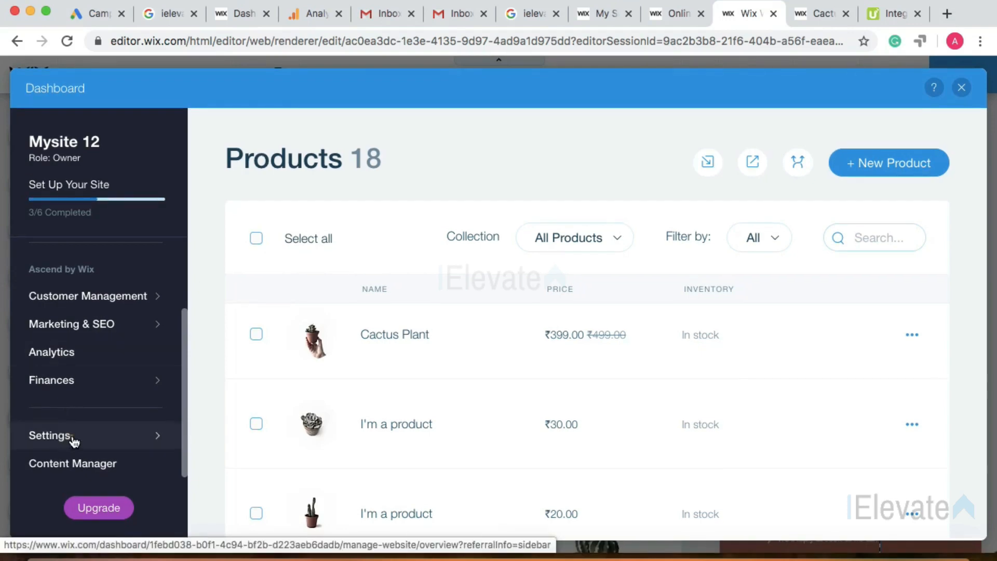
click(73, 439)
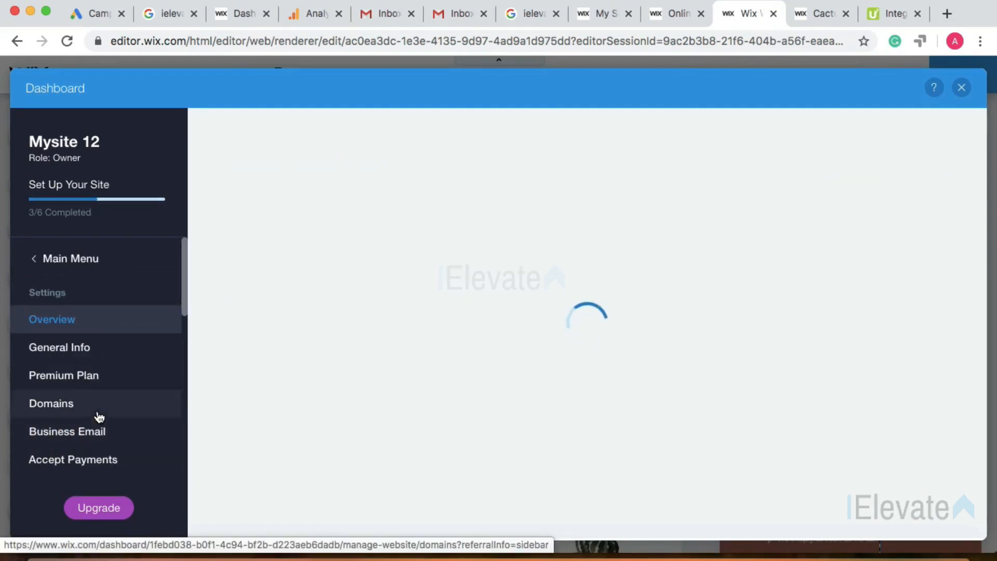
scroll(96, 414, down, 2)
scroll(91, 379, up, 1)
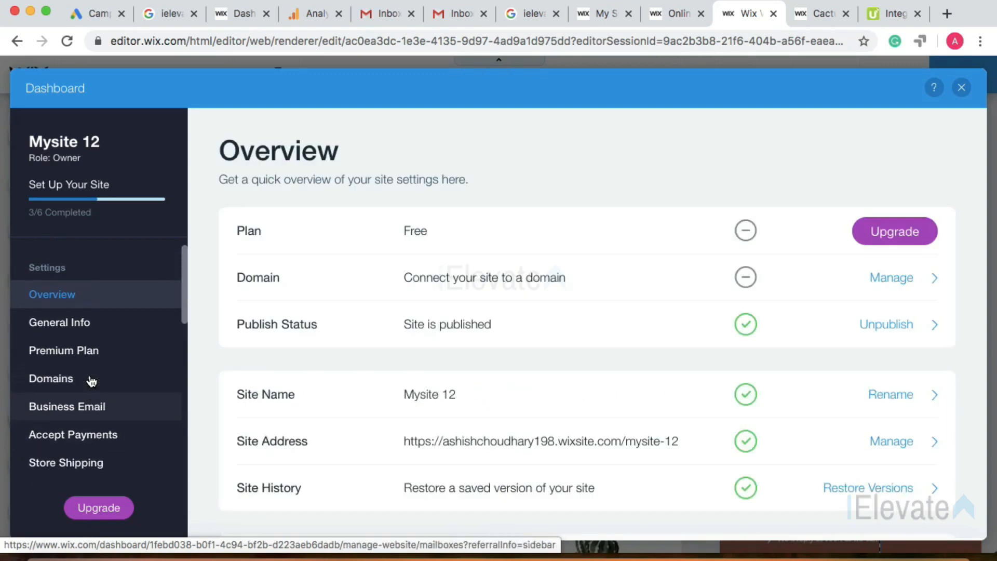
click(97, 439)
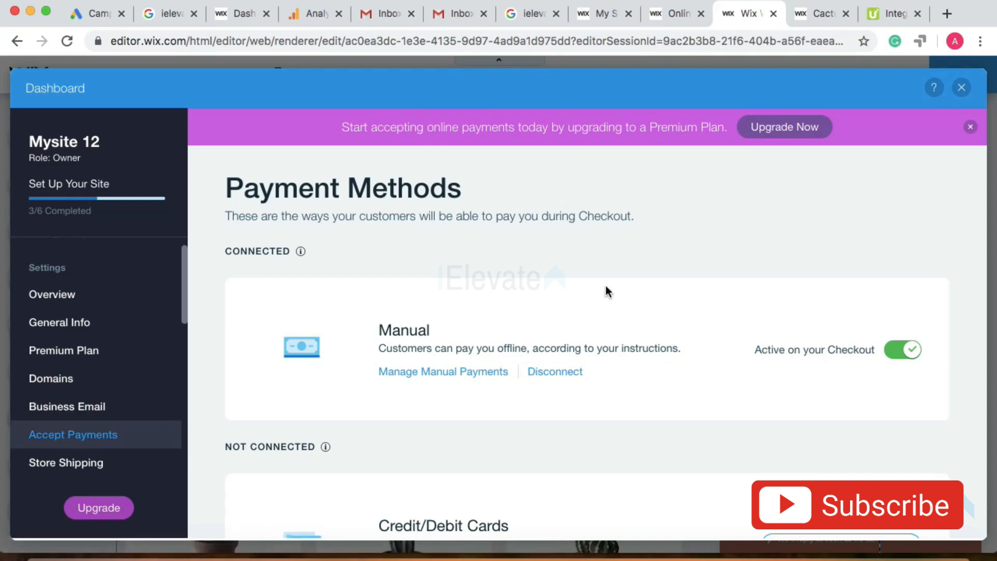
Examine the connected and not-connected payment methods: Manual, Credit/Debit Cards and PayPal.
scroll(606, 285, down, 2)
scroll(605, 285, down, 1)
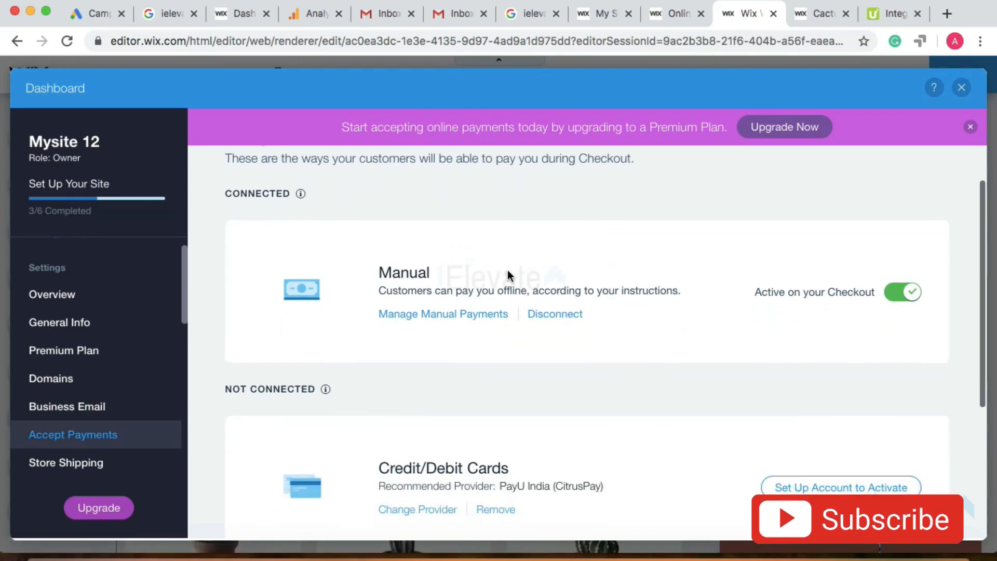
triple_click(407, 289)
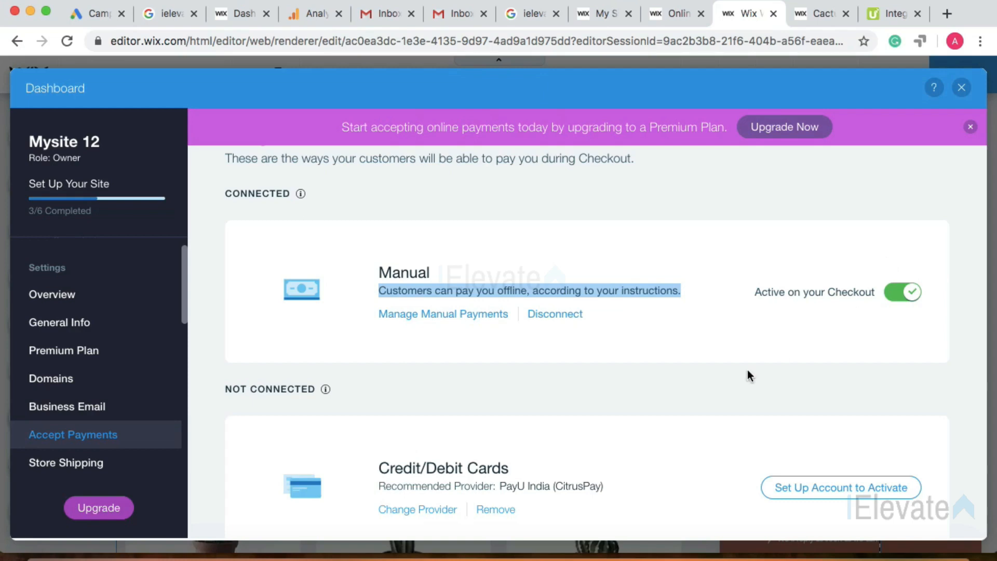
scroll(739, 371, down, 5)
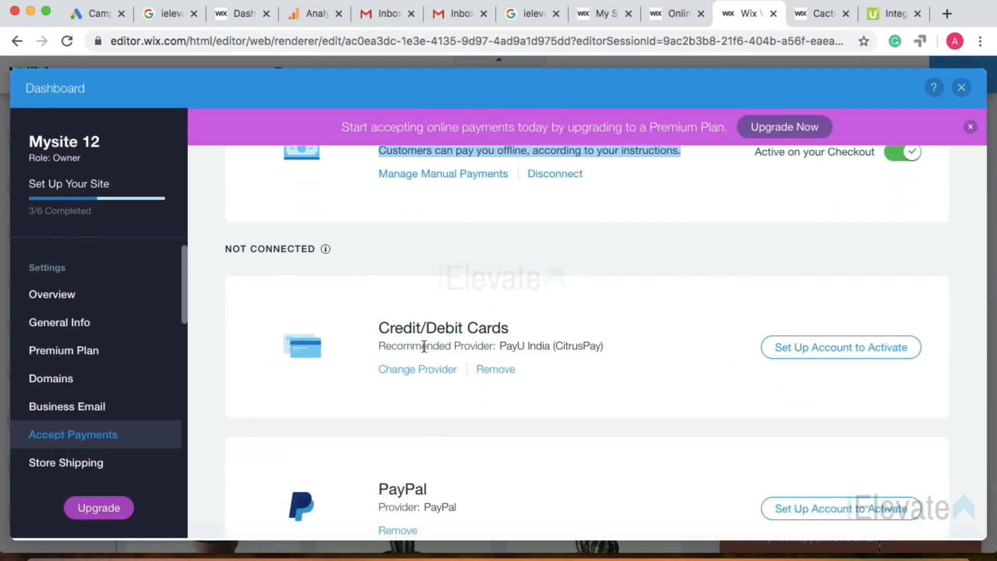
triple_click(395, 322)
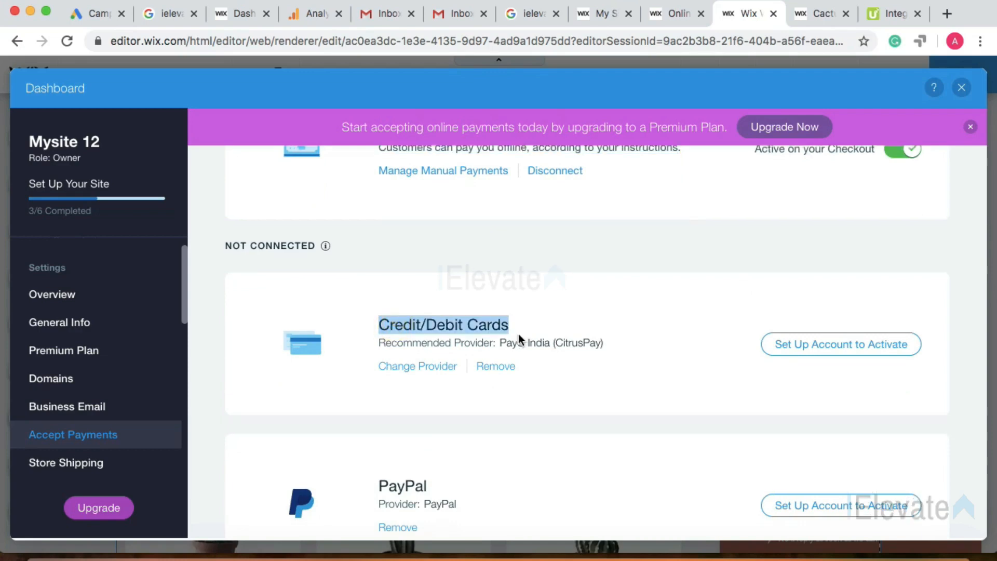
scroll(518, 337, down, 1)
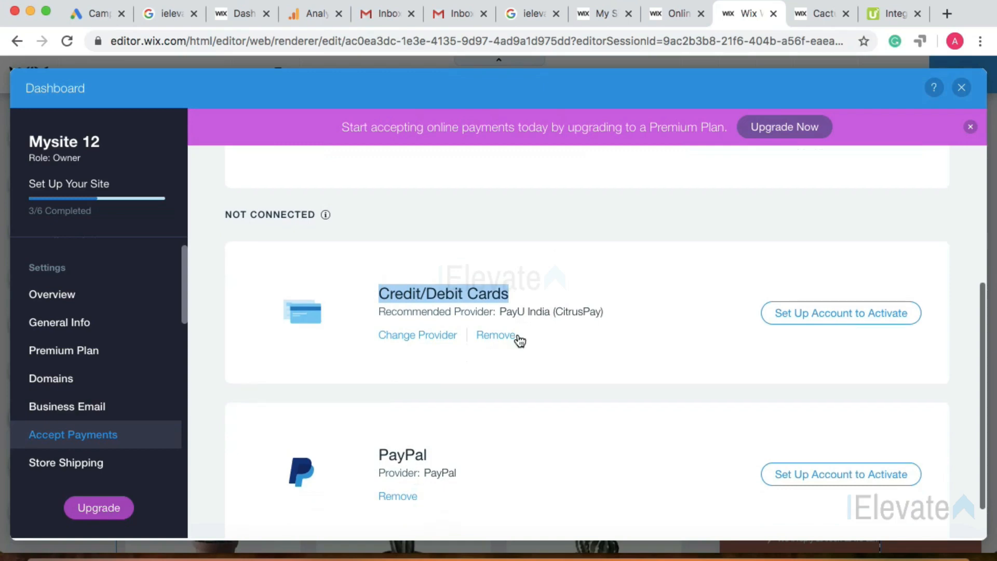
triple_click(226, 213)
scroll(277, 230, up, 2)
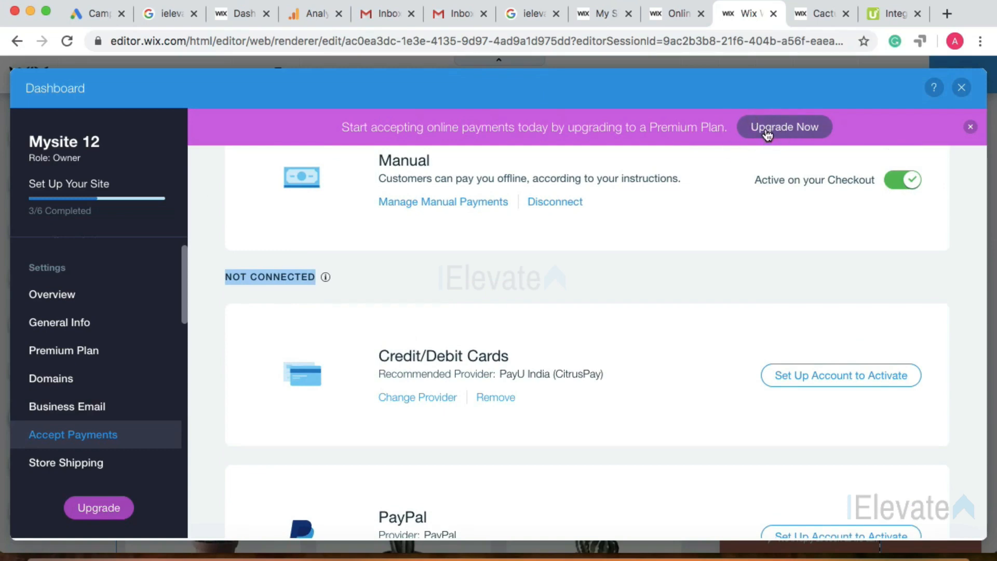
scroll(597, 351, down, 3)
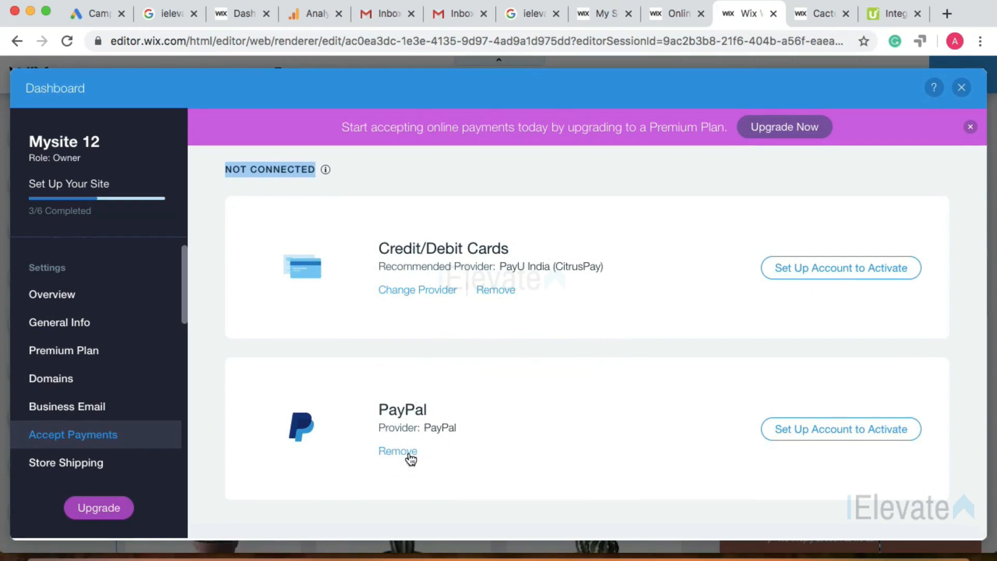
scroll(531, 376, up, 3)
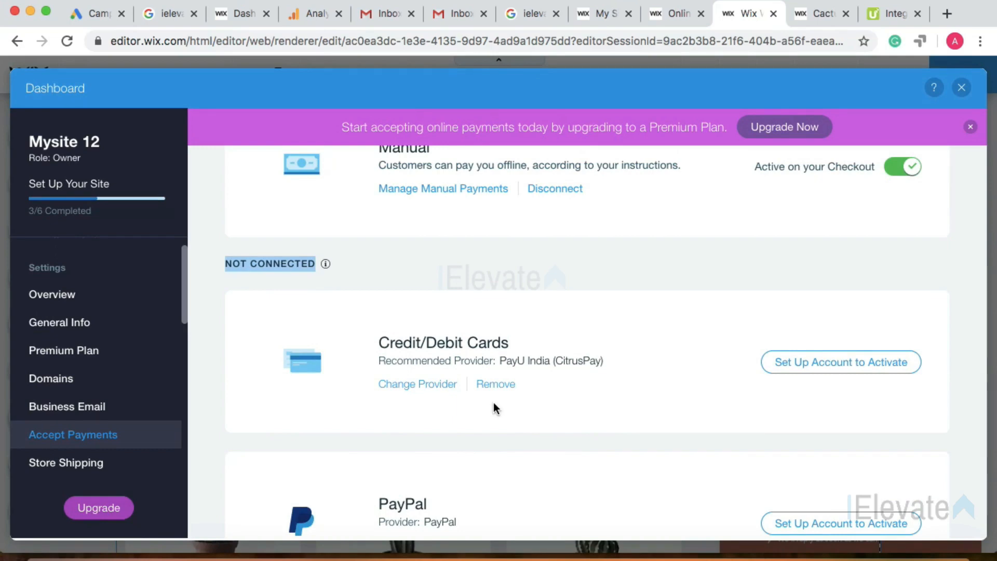
Choose PayU India (CitrusPay) as the credit/debit card provider and open the form for connecting an existing account.
click(421, 386)
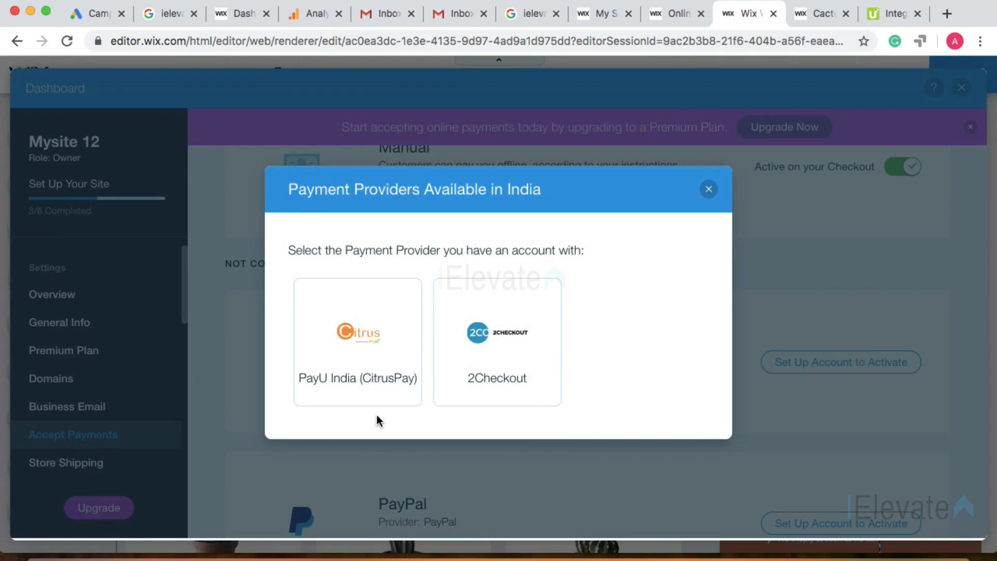
mouse_move(367, 387)
mouse_move(348, 337)
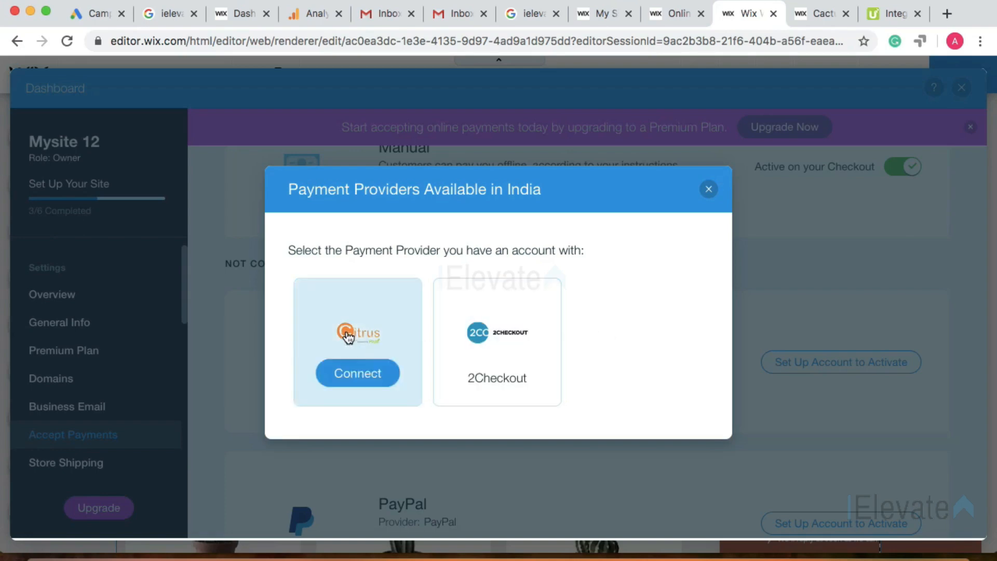
click(358, 375)
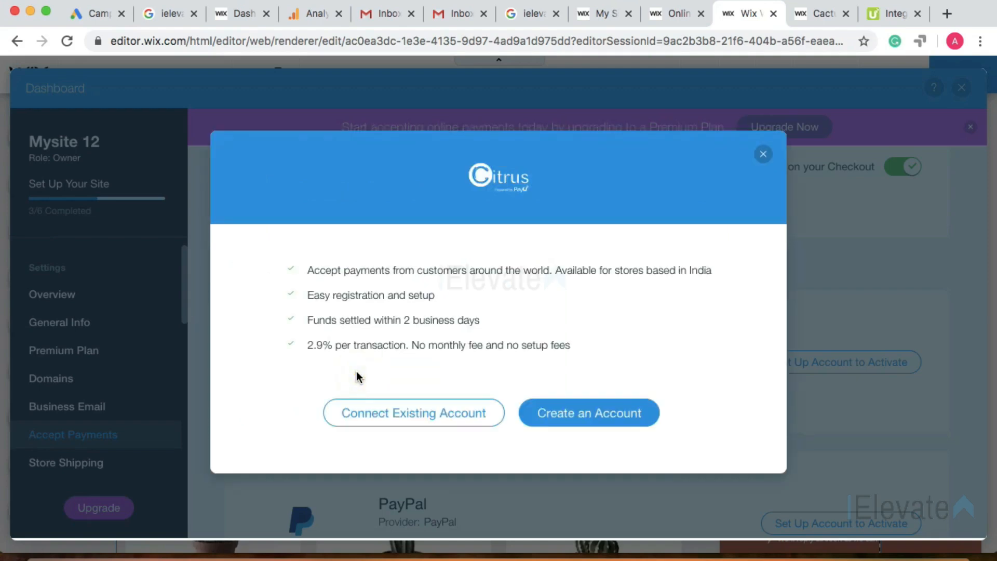
click(425, 418)
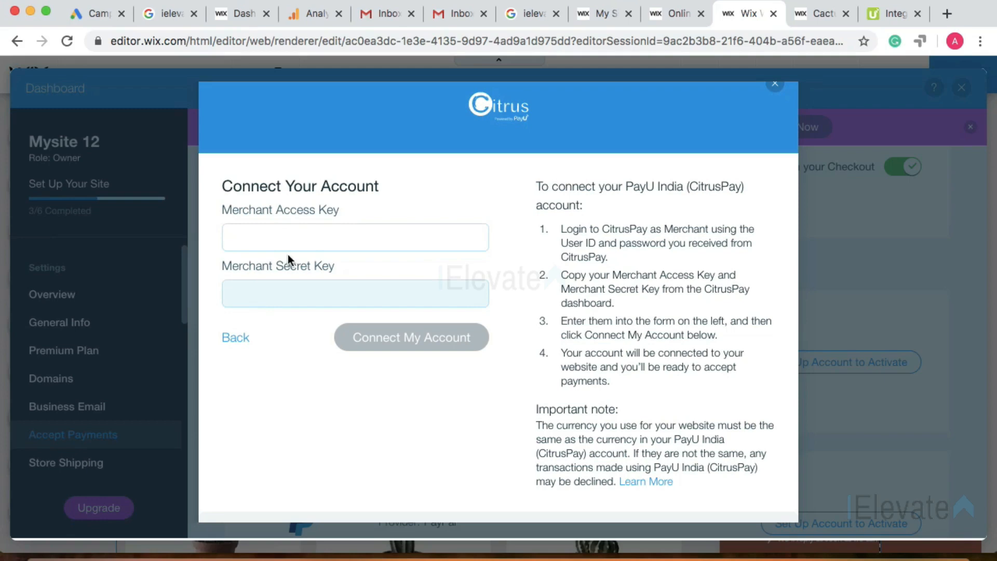
click(287, 229)
click(274, 288)
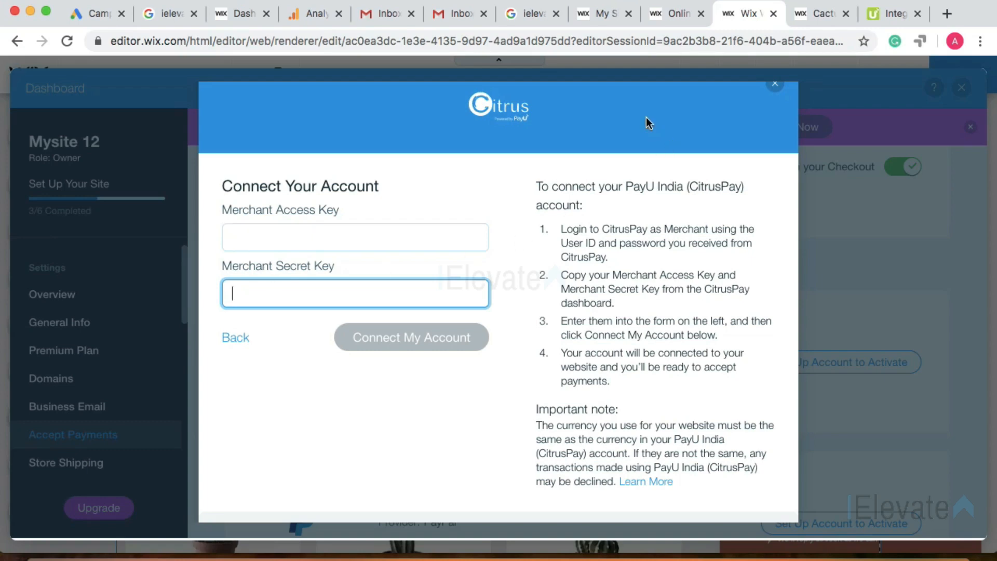
Switch to the PayUmoney merchant dashboard and locate the Merchant Key and Merchant Salt in the Integration Details.
click(891, 15)
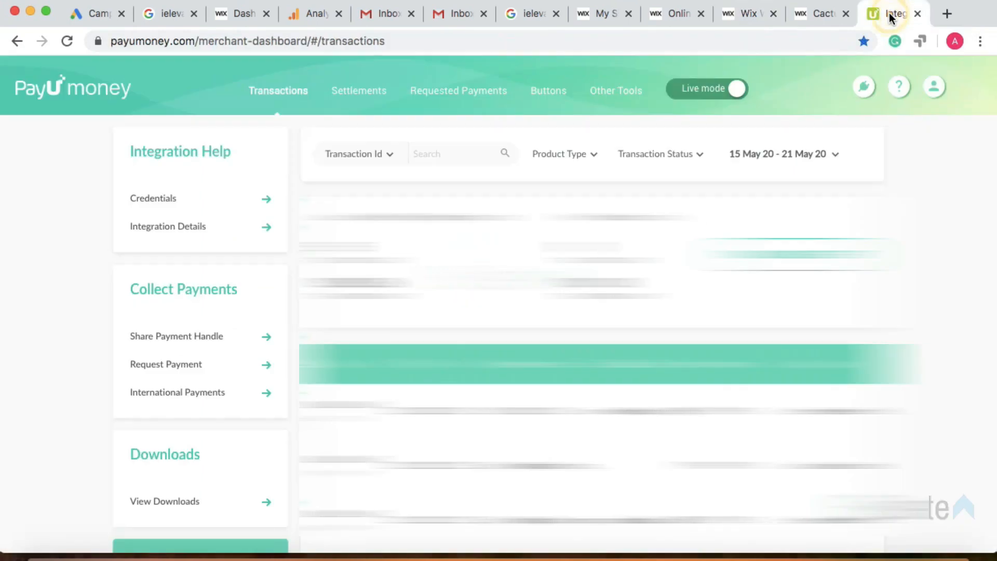
click(867, 90)
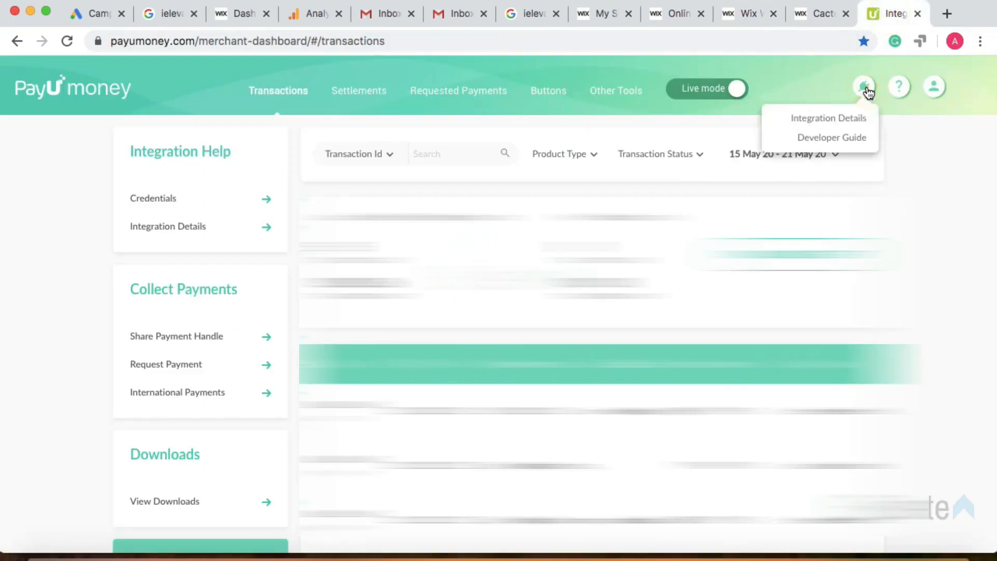
click(846, 119)
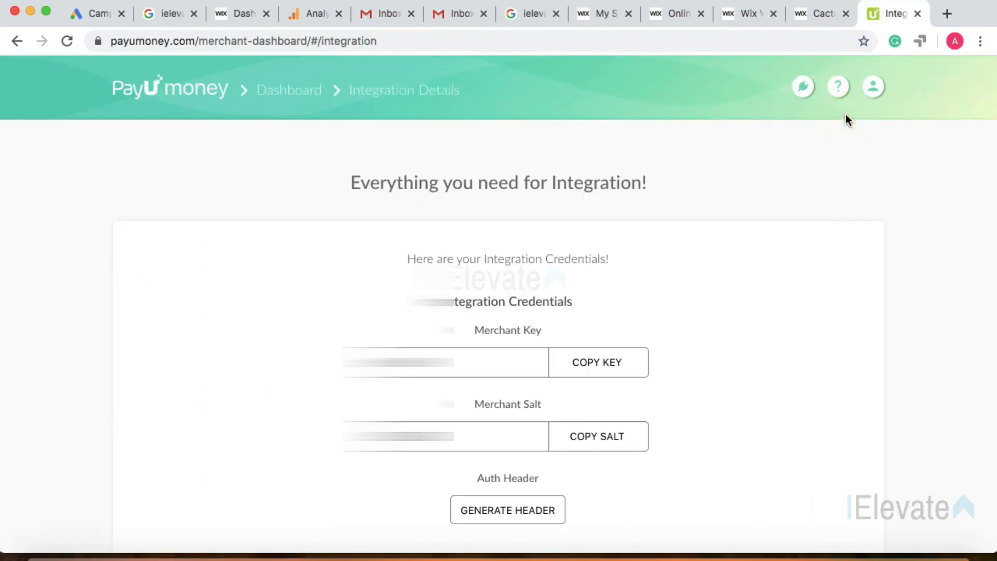
scroll(738, 216, down, 1)
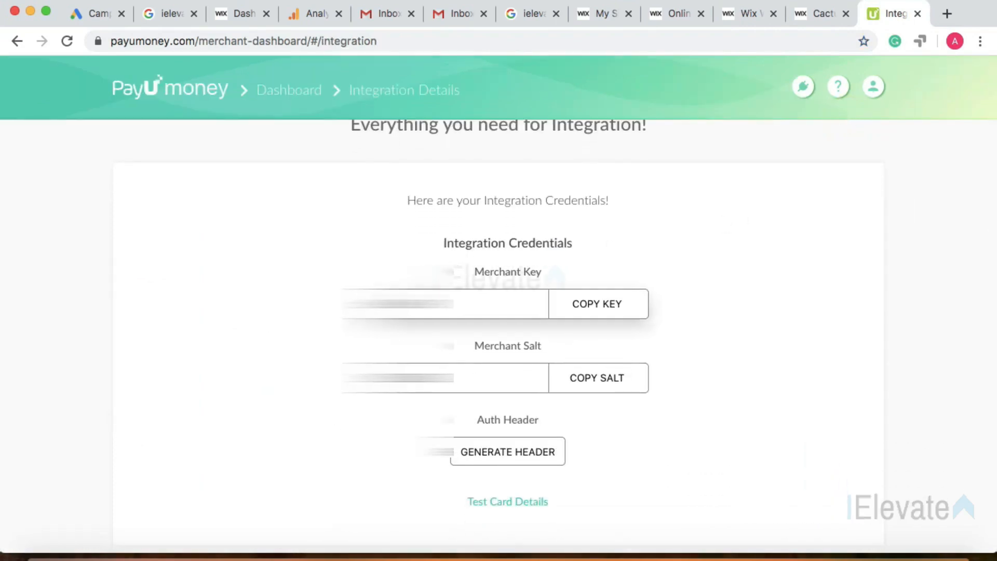
double_click(402, 303)
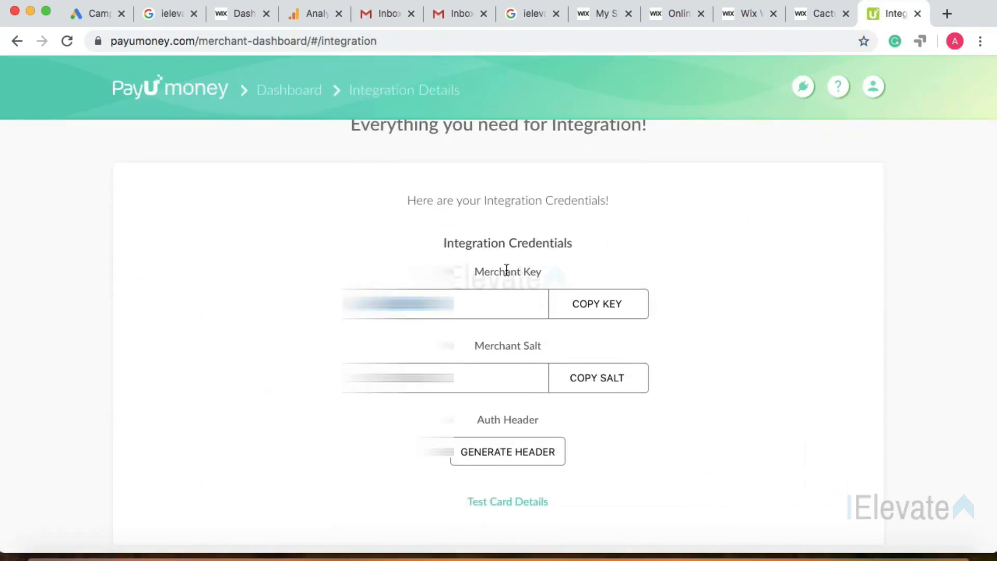
click(405, 378)
double_click(402, 377)
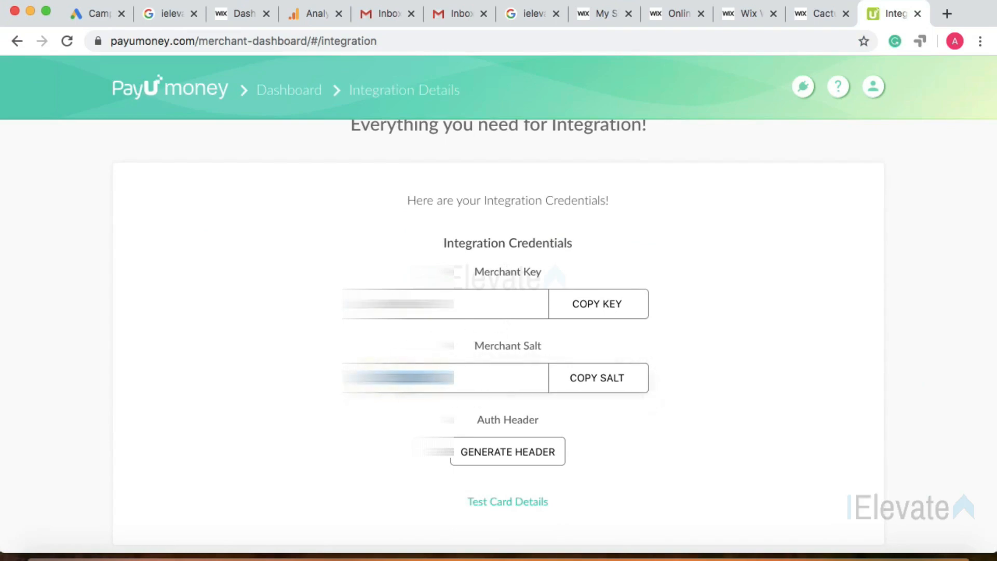
Return to the Wix editor, check where the merchant access and secret keys go, and close the CitrusPay connection form.
click(825, 15)
click(744, 14)
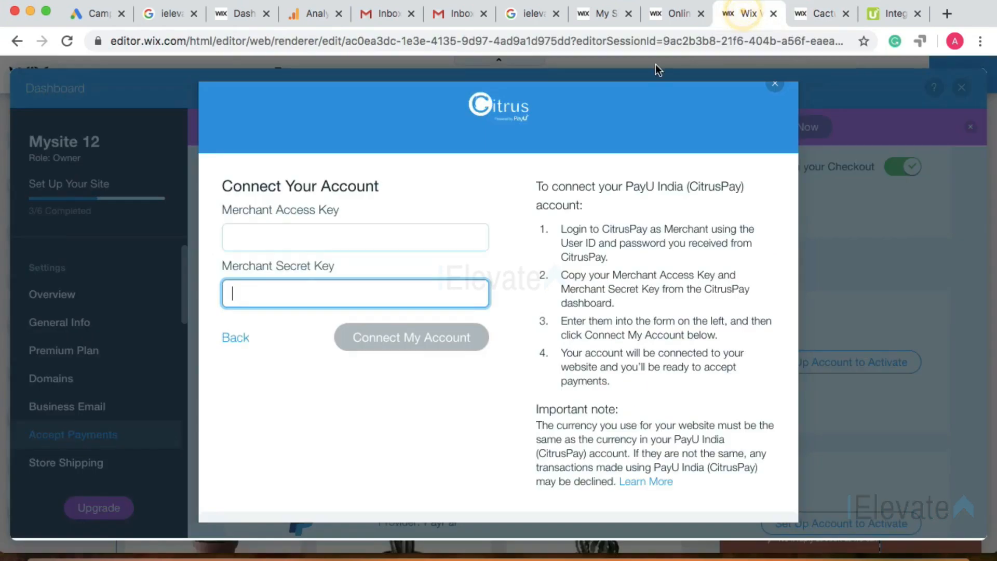
click(278, 238)
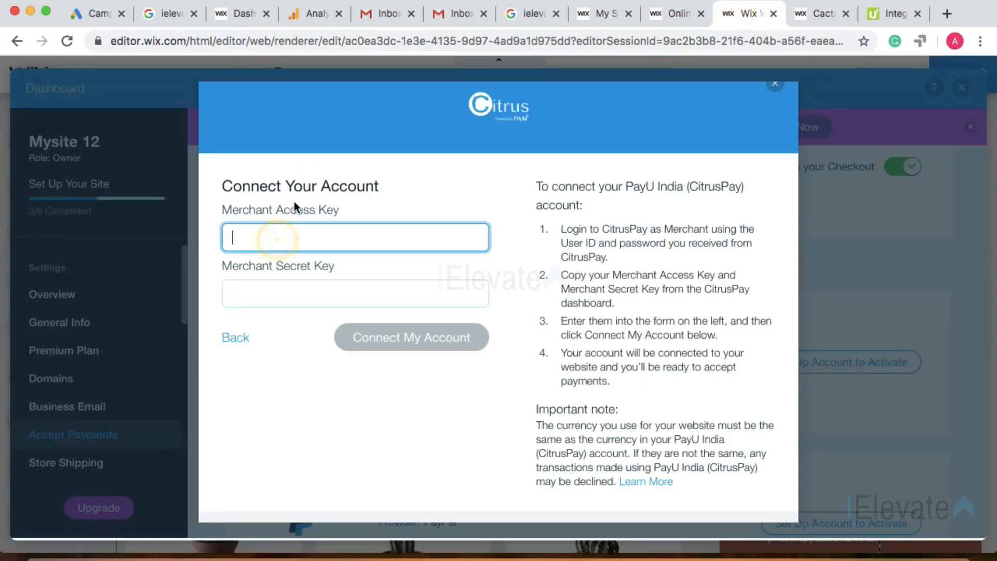
click(252, 290)
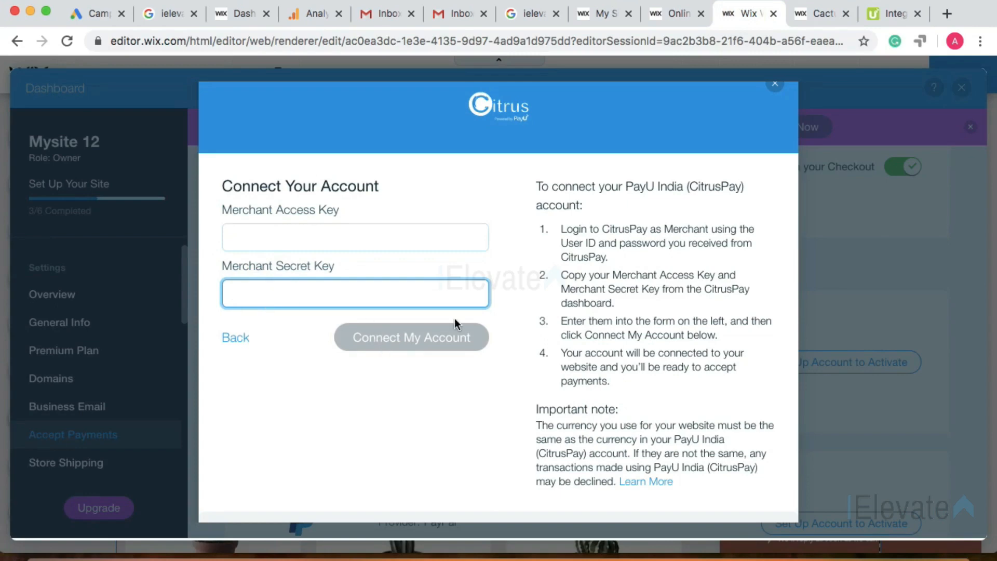
click(775, 85)
Close the site dashboard and publish the site.
scroll(675, 249, up, 2)
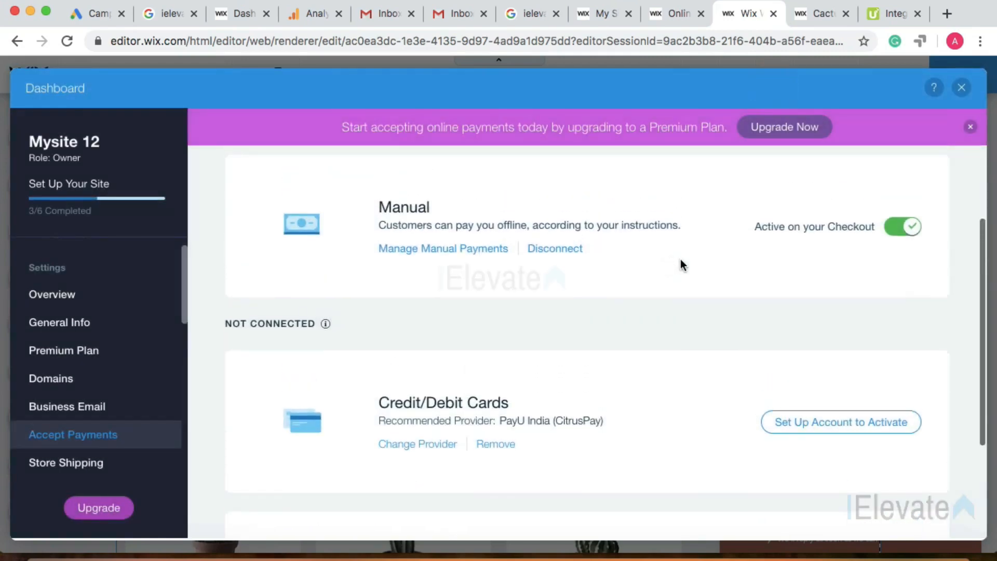
scroll(681, 264, down, 3)
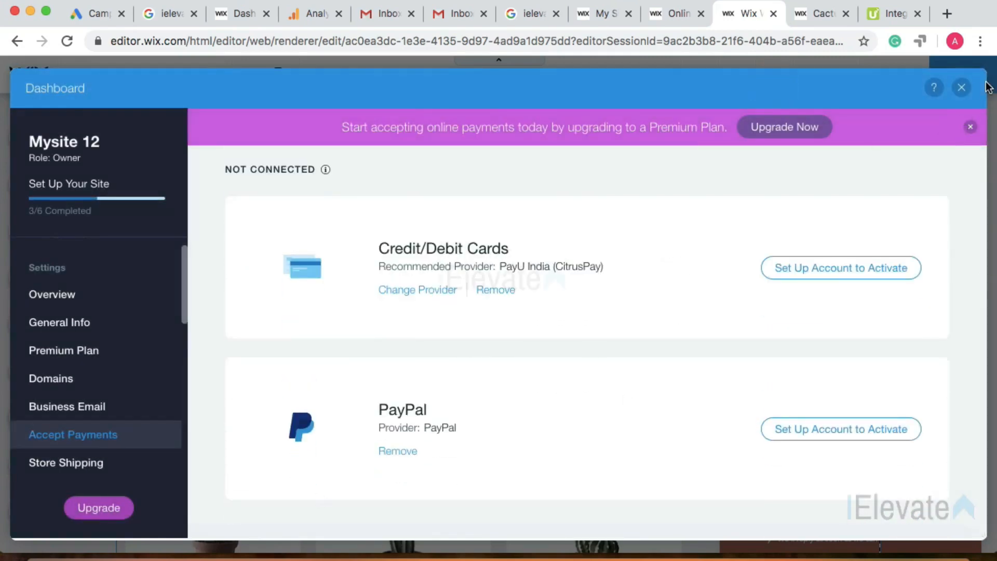
click(960, 88)
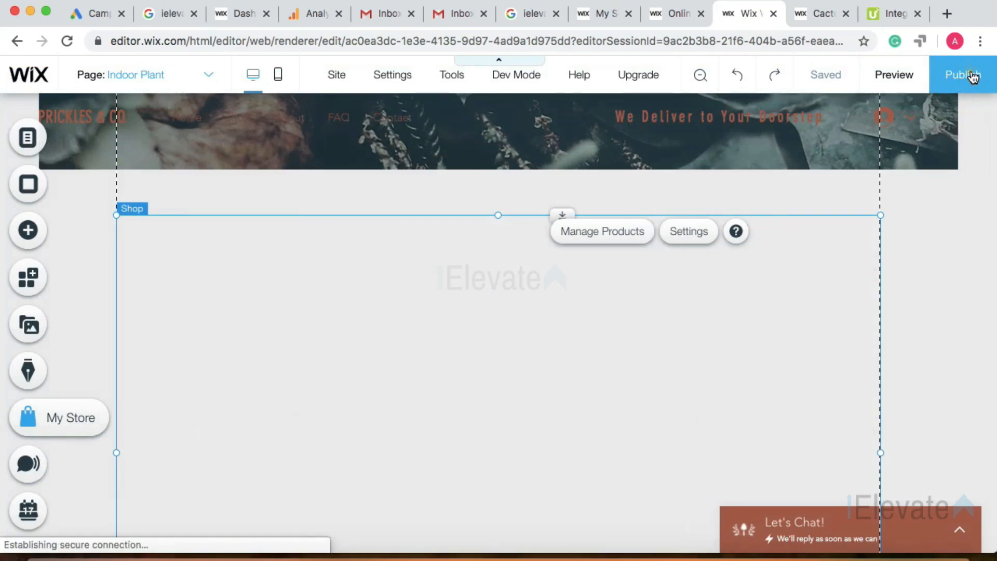
click(958, 75)
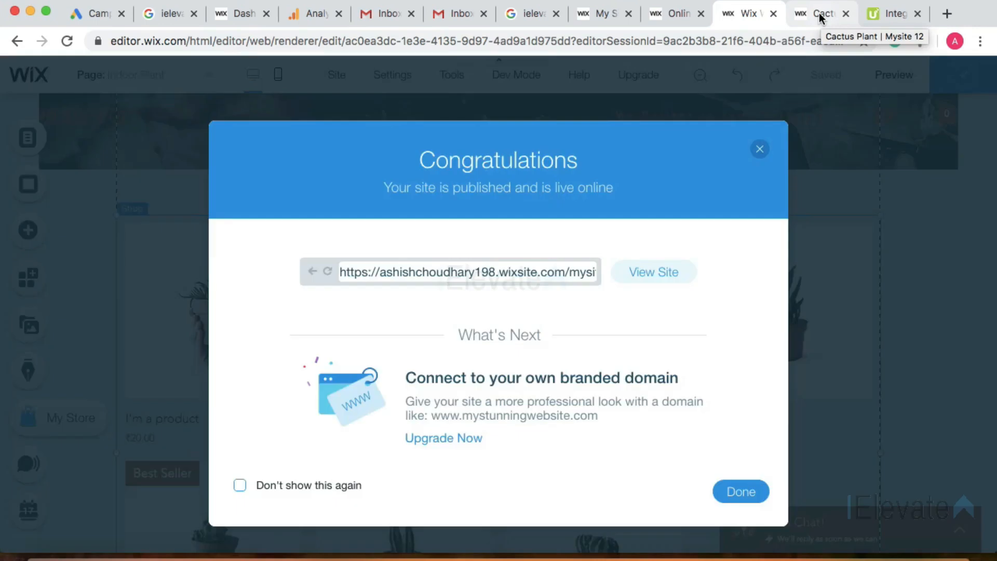
Reload the live Cactus Plant product page and select the Brown pot color.
click(819, 15)
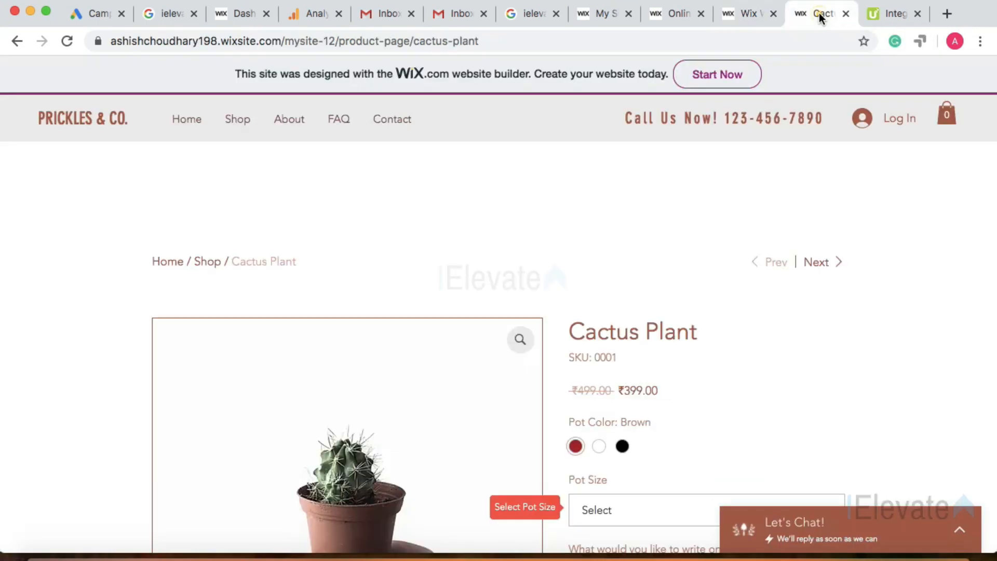
click(752, 40)
key(Return)
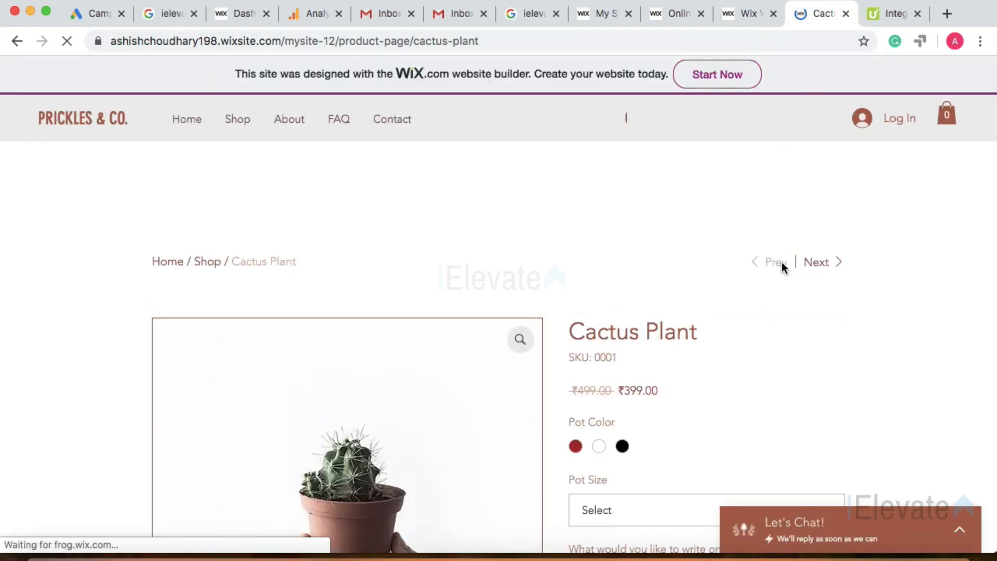
scroll(781, 262, down, 3)
scroll(781, 261, down, 2)
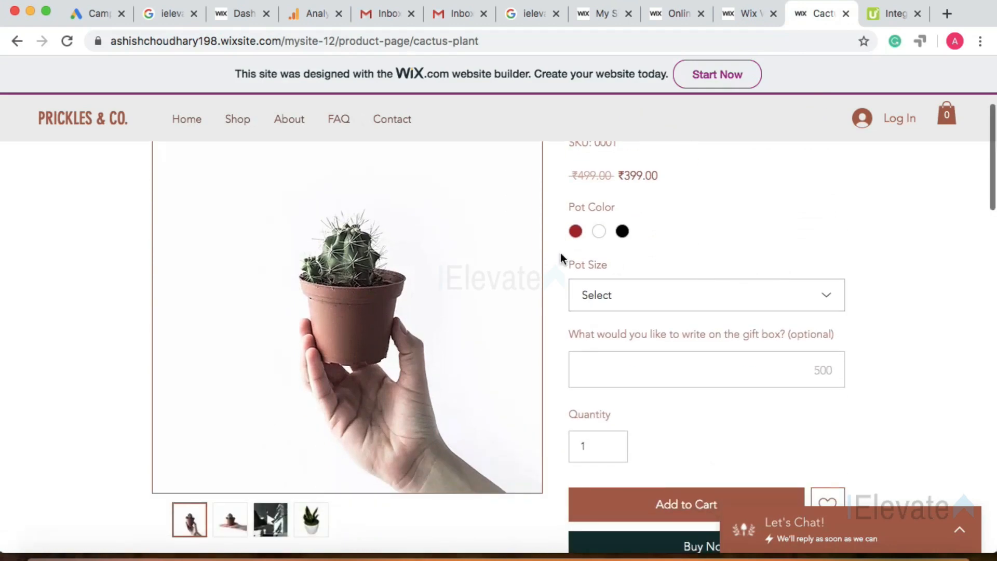
click(577, 231)
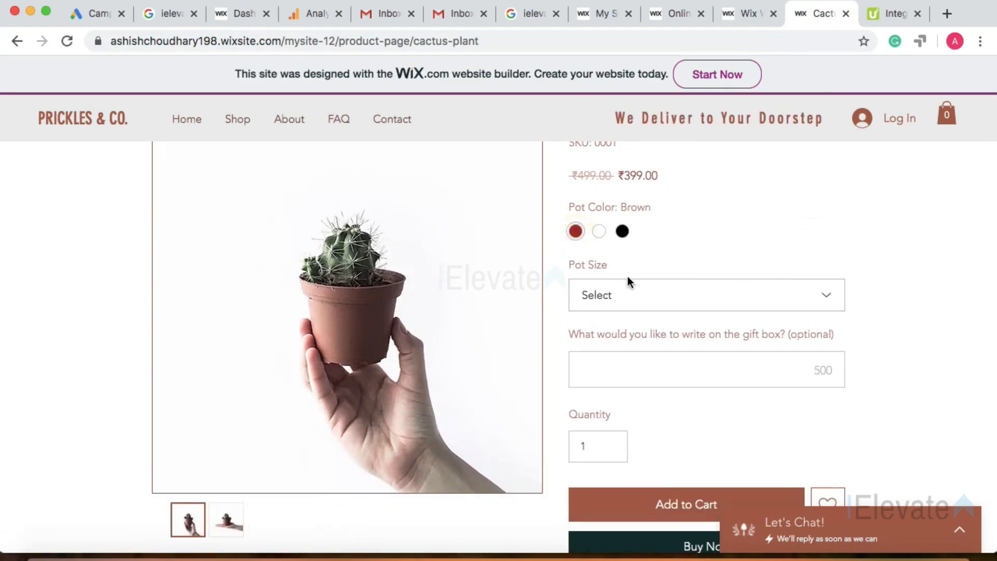
Add the Cactus Plant with the Small pot size to the cart and view the cart.
click(631, 294)
click(612, 333)
scroll(709, 332, down, 2)
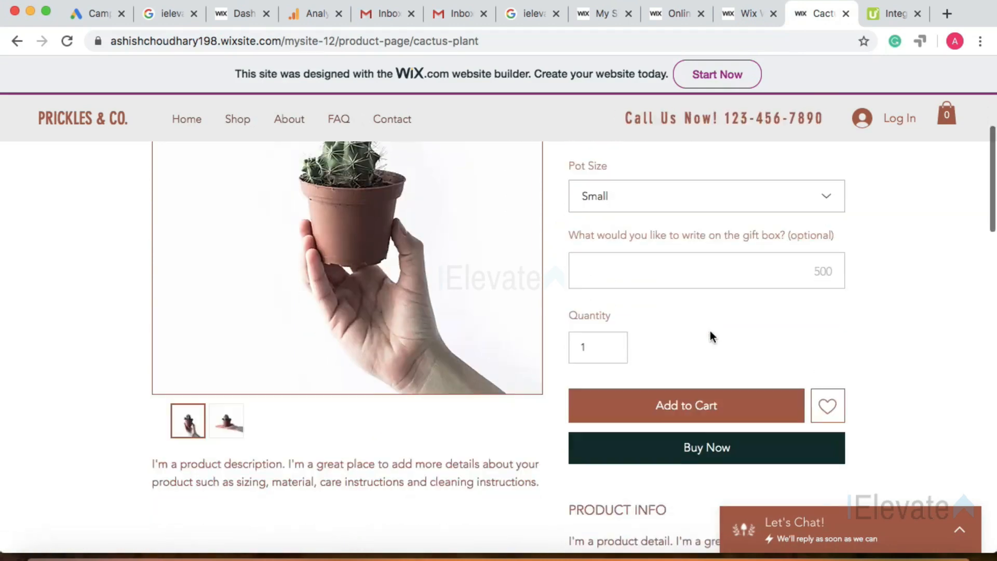
scroll(710, 331, down, 1)
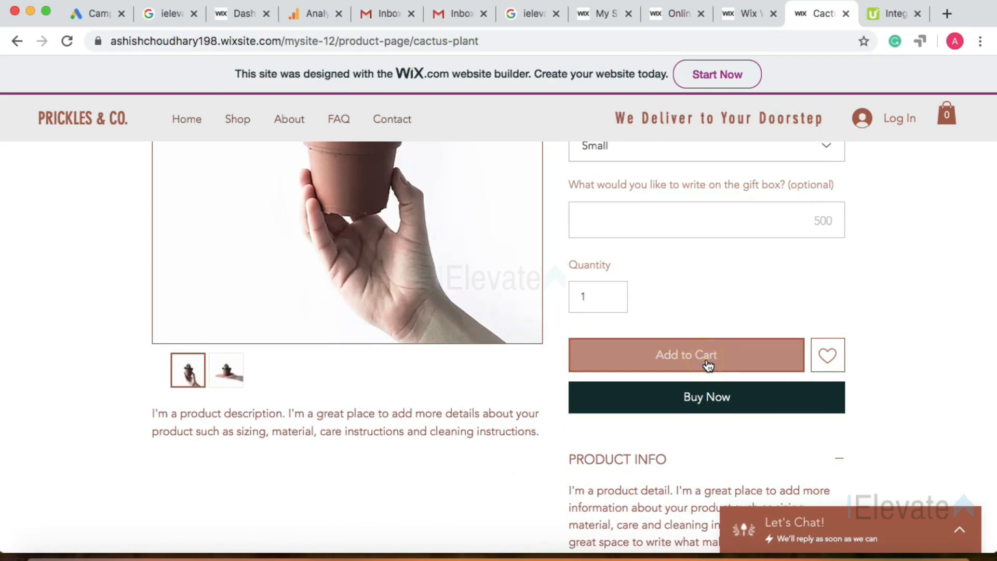
click(707, 358)
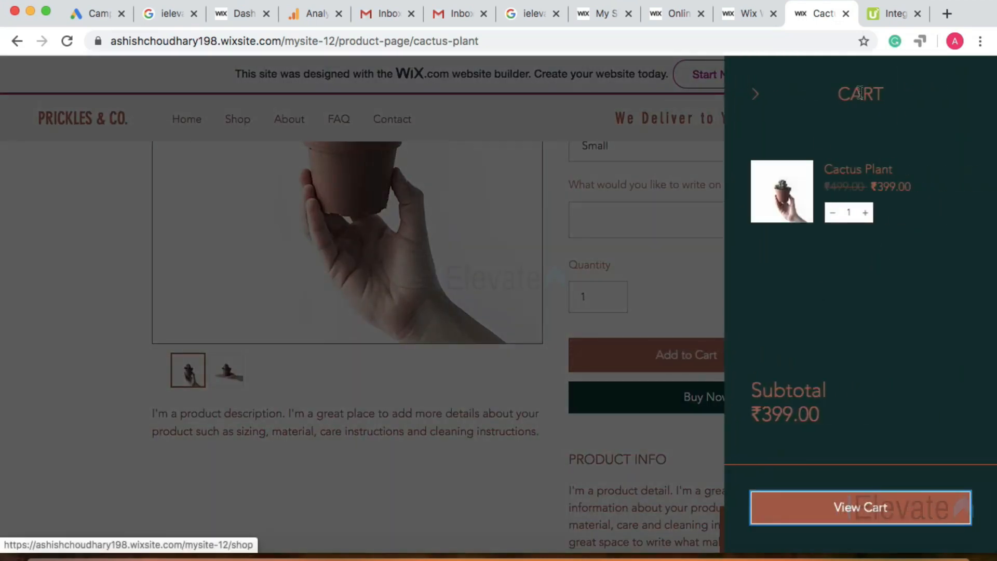
click(852, 511)
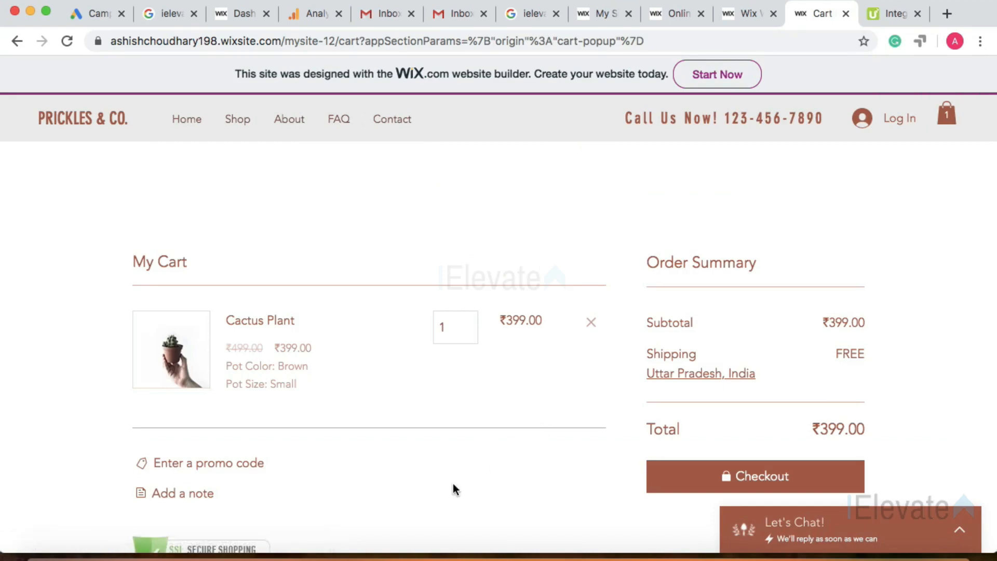
Apply the promo code 100summer to the order in the cart.
scroll(454, 485, down, 3)
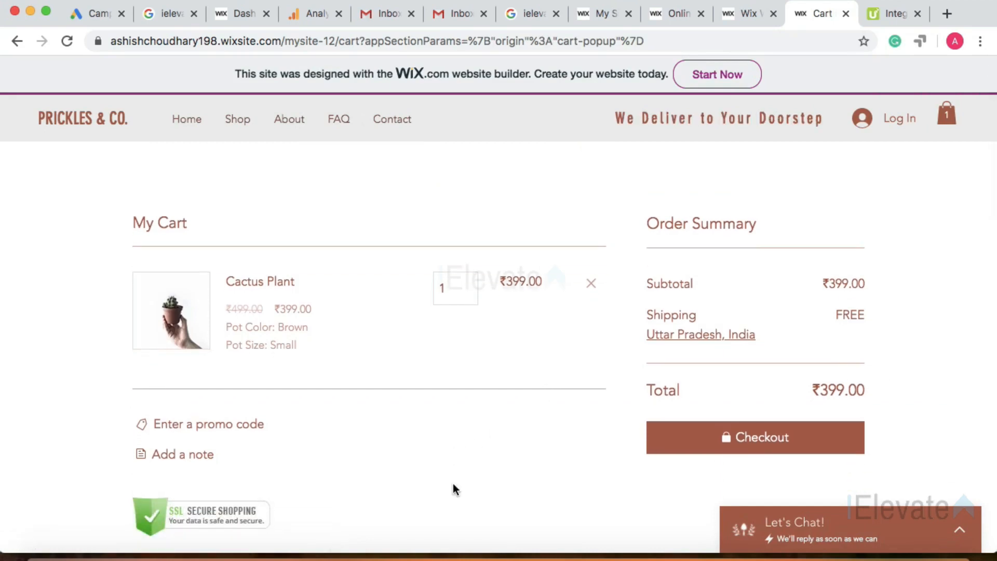
scroll(453, 488, down, 1)
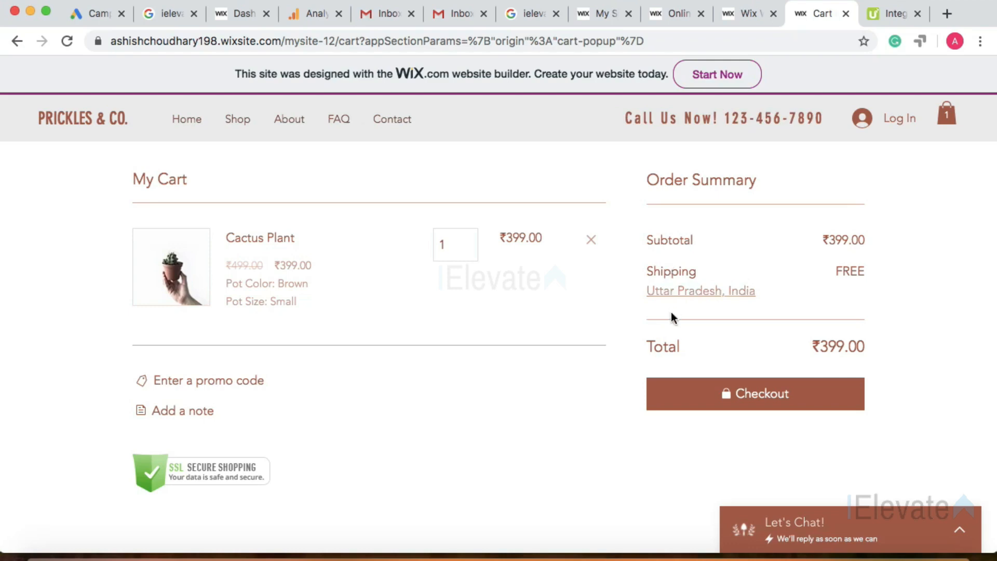
scroll(738, 320, down, 2)
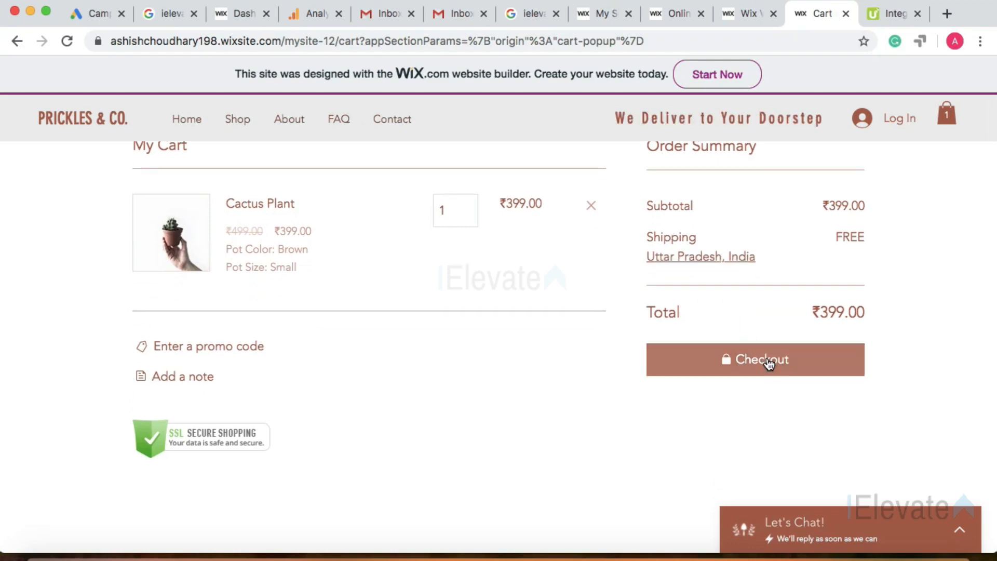
click(217, 354)
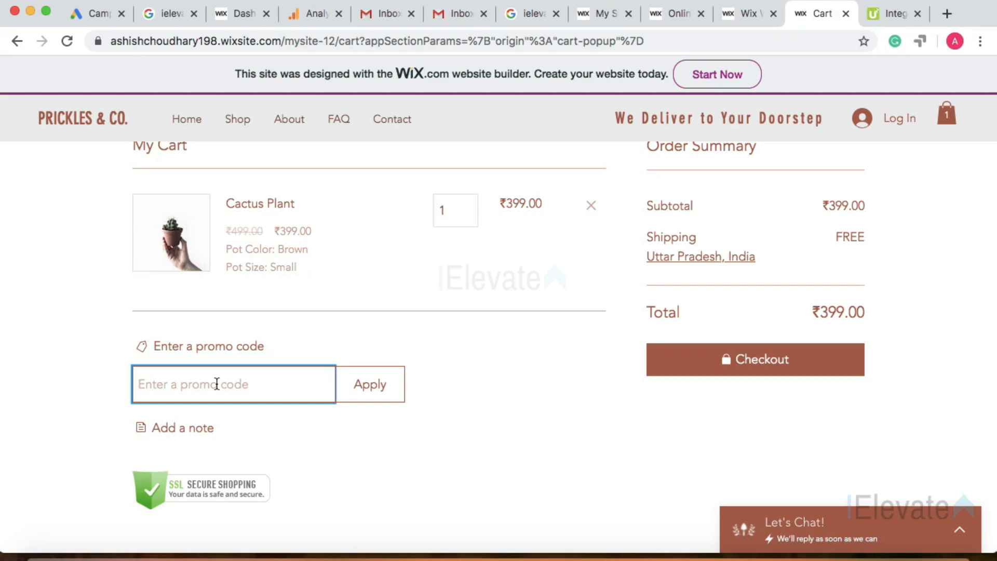
text(summer)
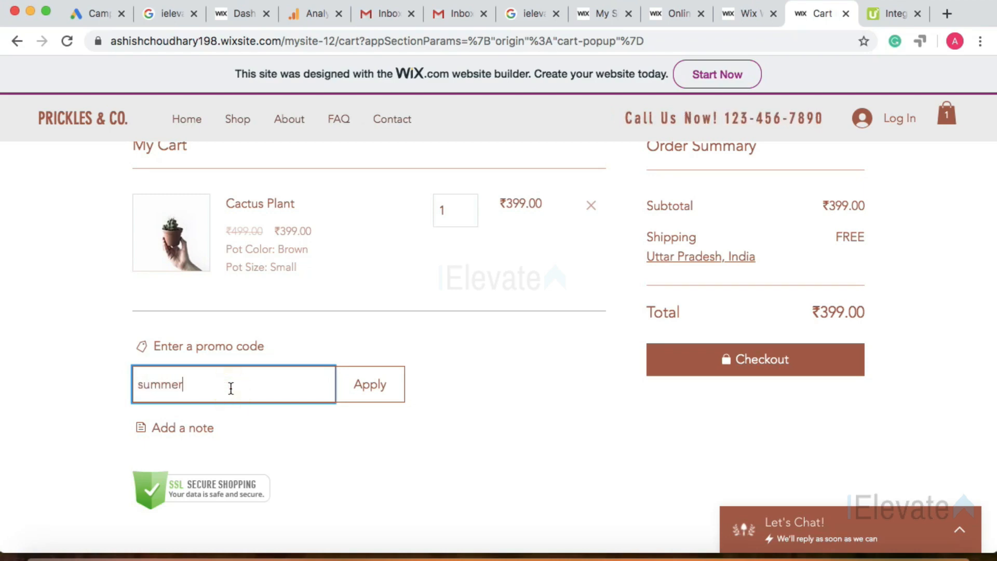
key(Left)
key(Left)
key(Left)
key(Left)
key(Left)
key(Left)
text(100)
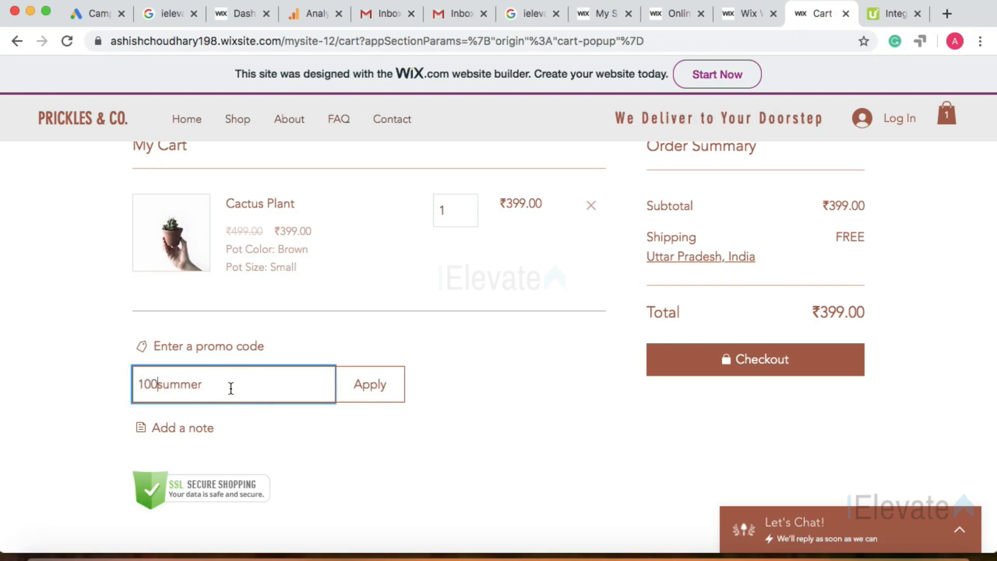
click(390, 385)
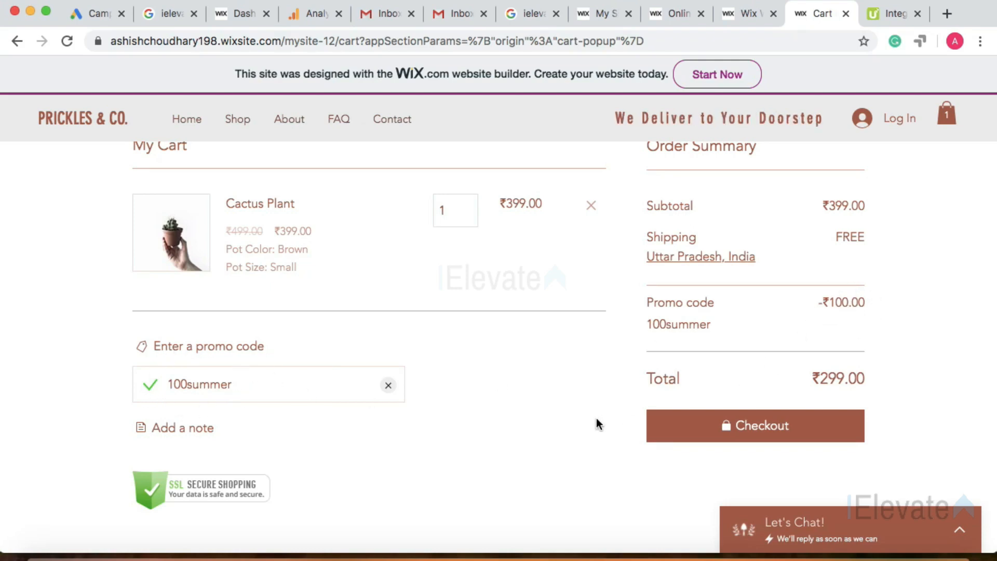
Try to check out the cart, dismiss the store upgrade offer and review the order summary.
scroll(797, 332, down, 2)
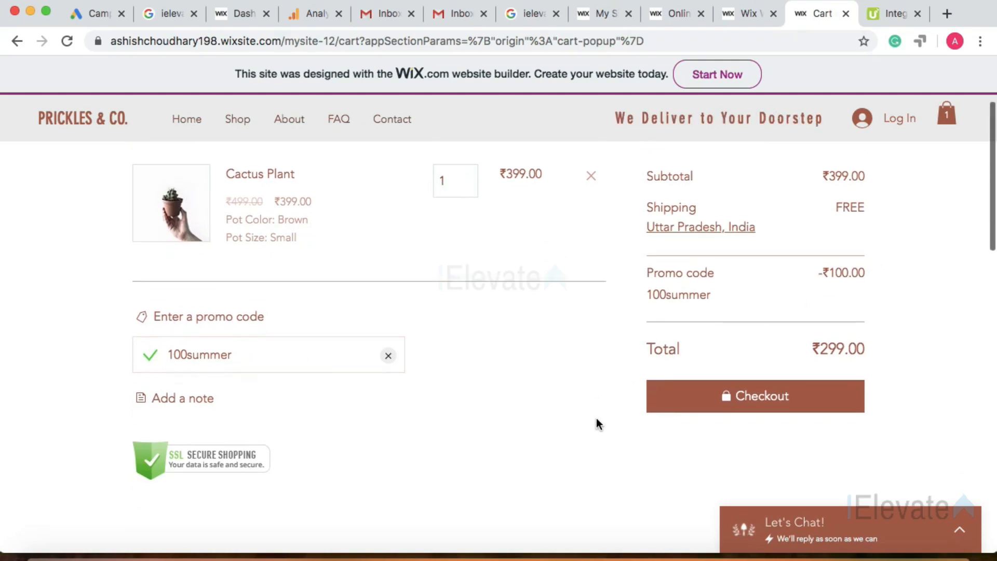
click(758, 397)
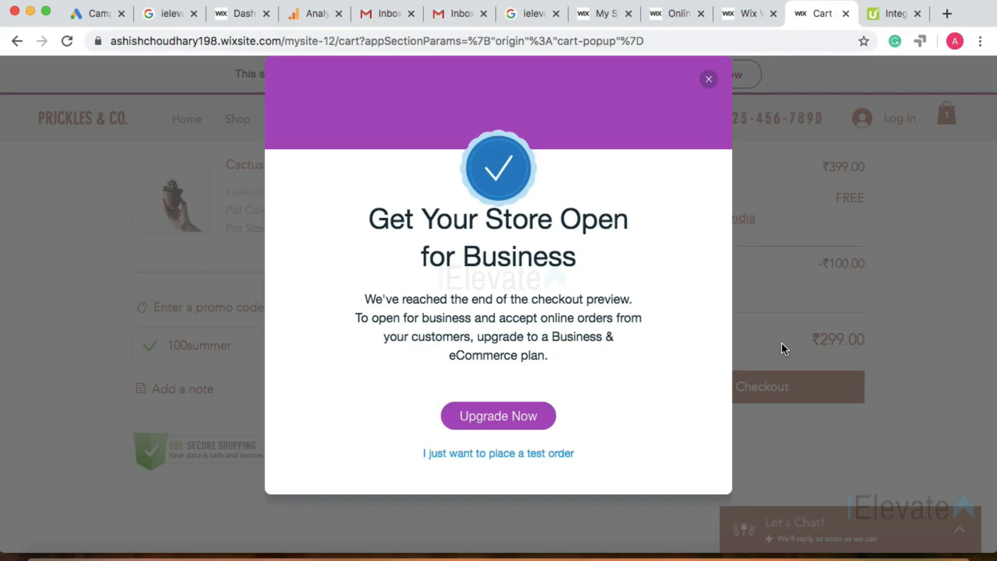
click(708, 79)
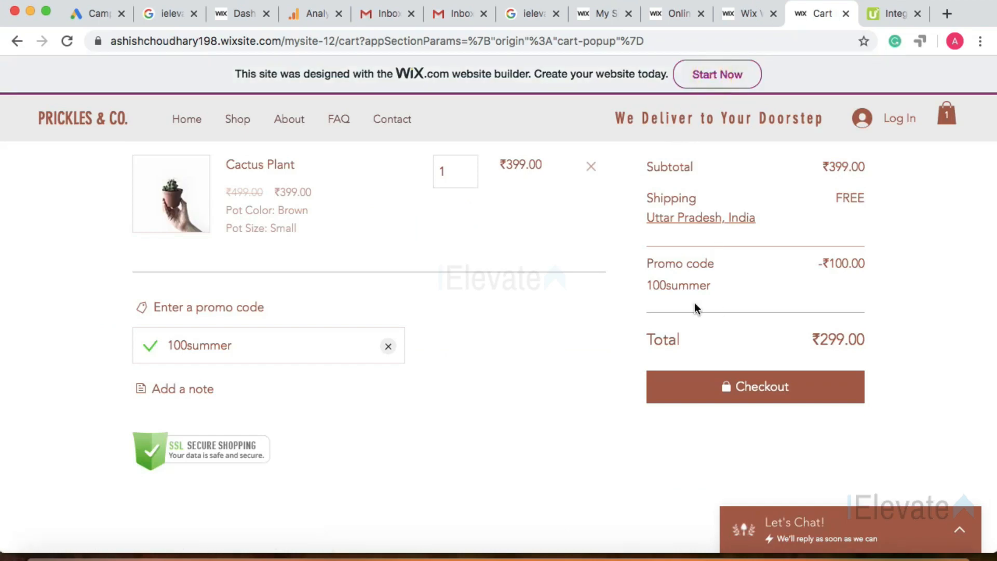
scroll(577, 299, up, 3)
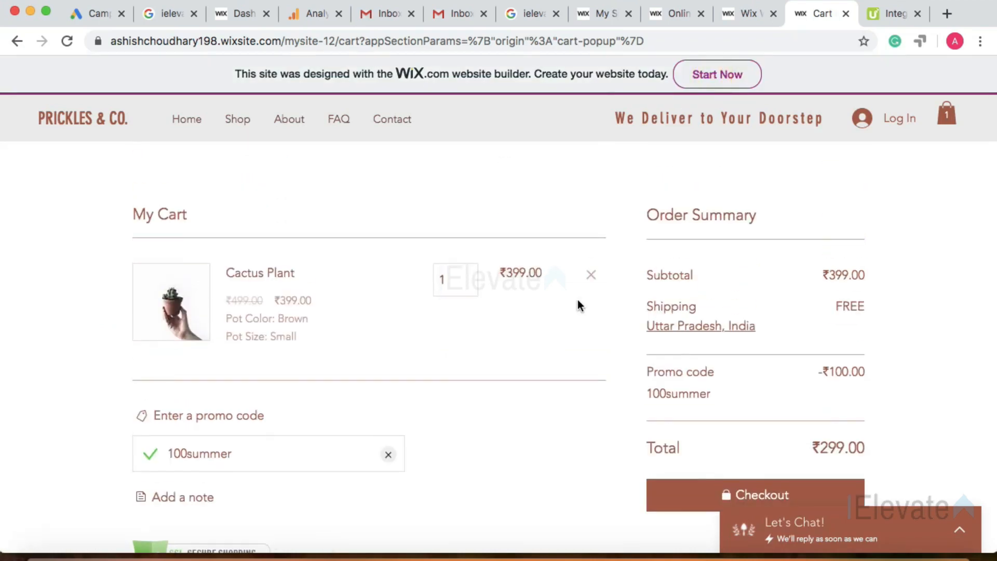
scroll(578, 333, down, 2)
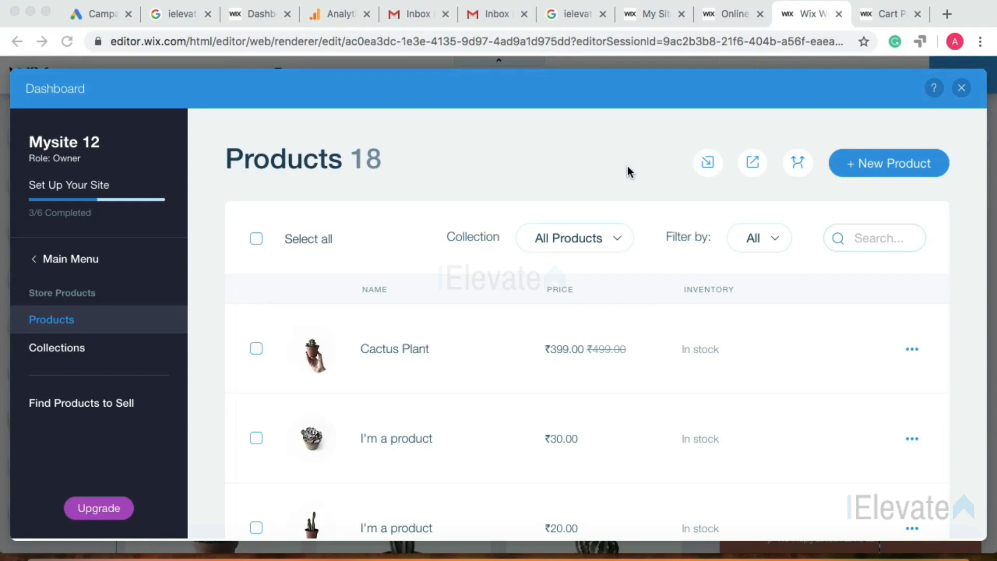
Open the store shipping settings in the site dashboard and disable the International shipping region.
click(47, 261)
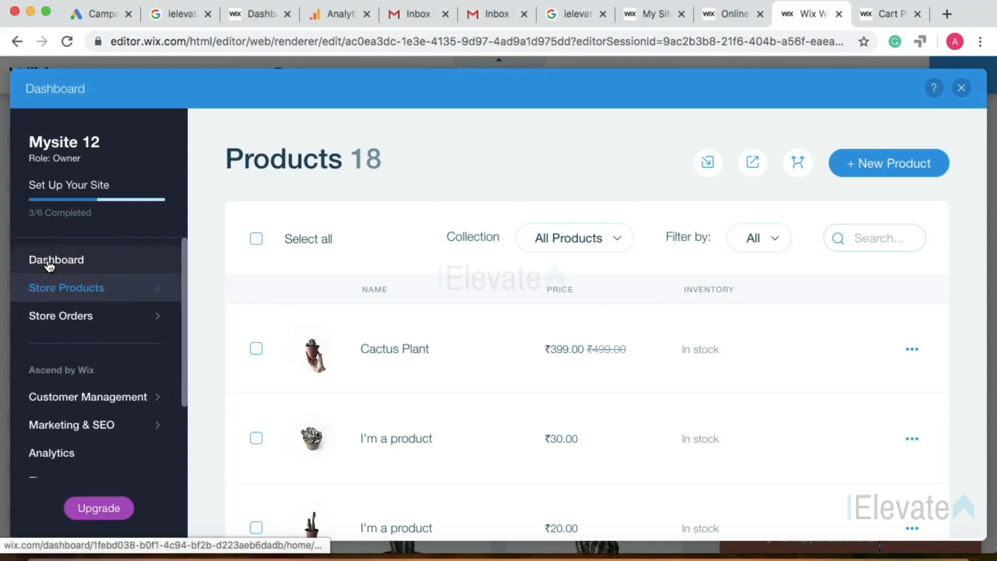
mouse_move(72, 359)
scroll(72, 359, down, 2)
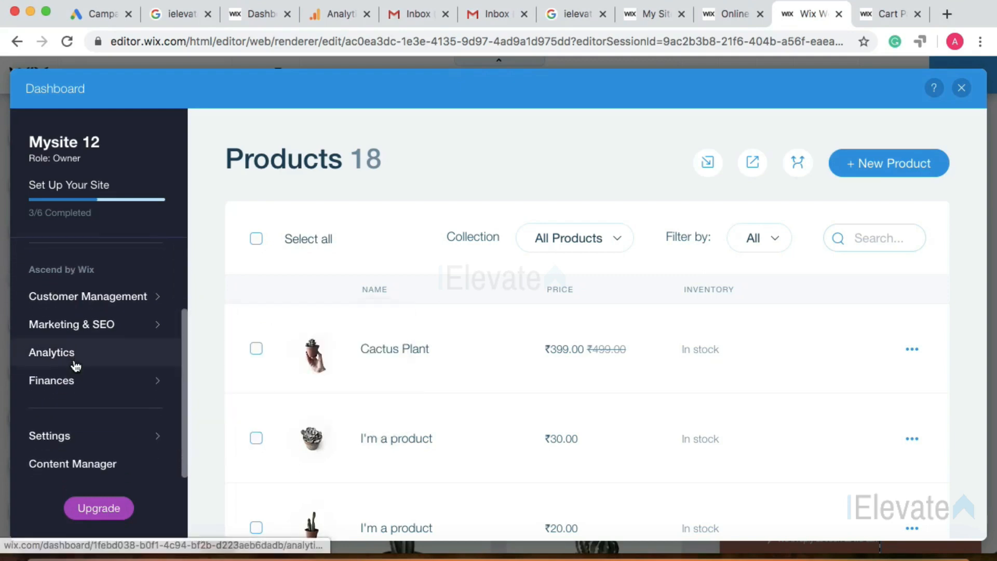
click(55, 437)
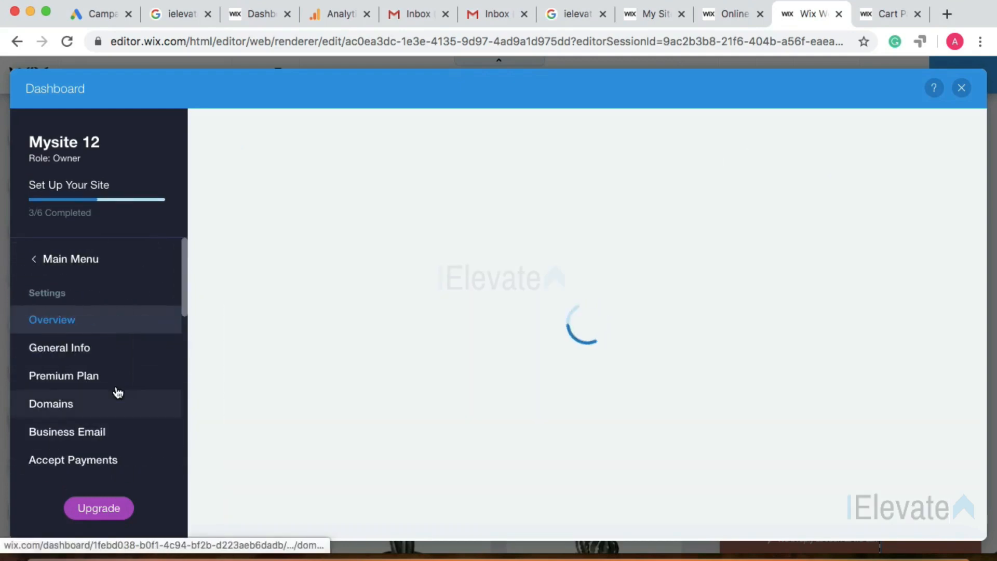
scroll(118, 392, down, 3)
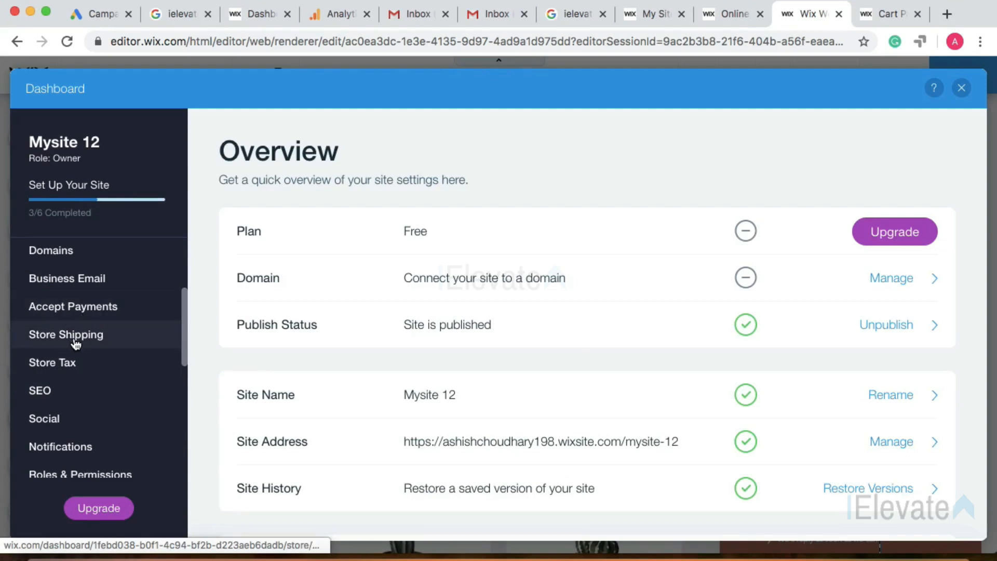
click(102, 345)
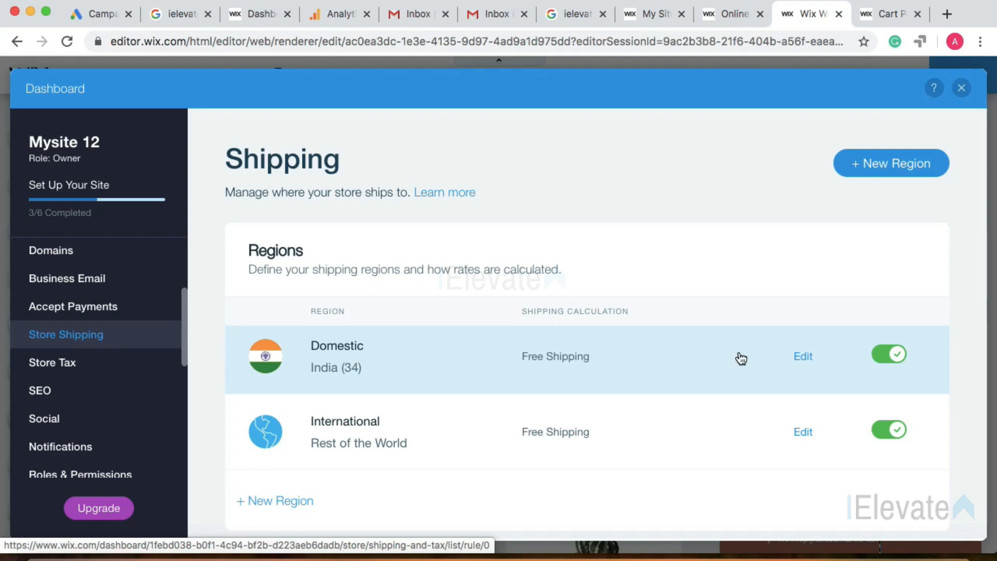
click(882, 427)
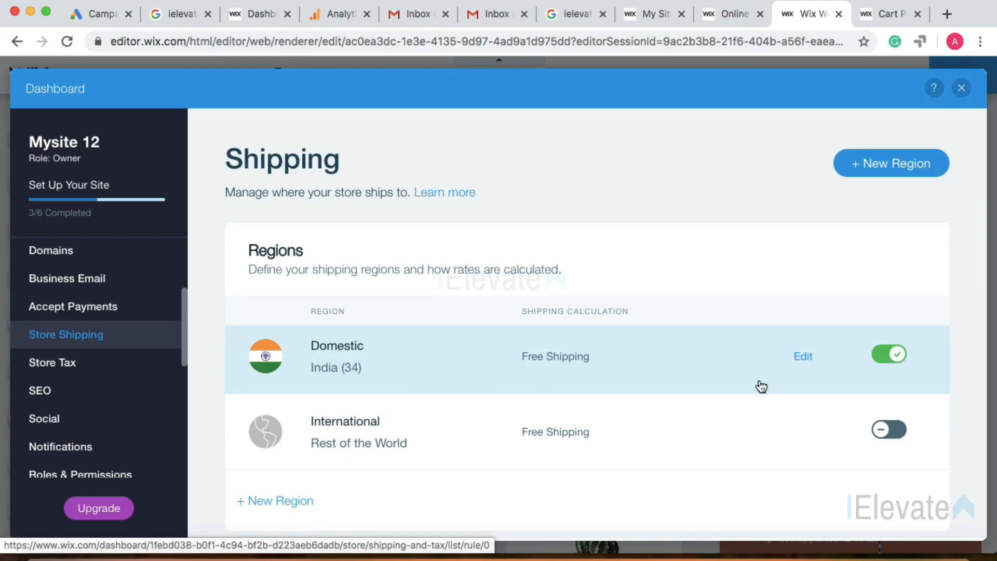
Edit the Domestic shipping region, clearing all of India's states and union territories and selecting only Delhi.
click(804, 358)
scroll(696, 336, down, 1)
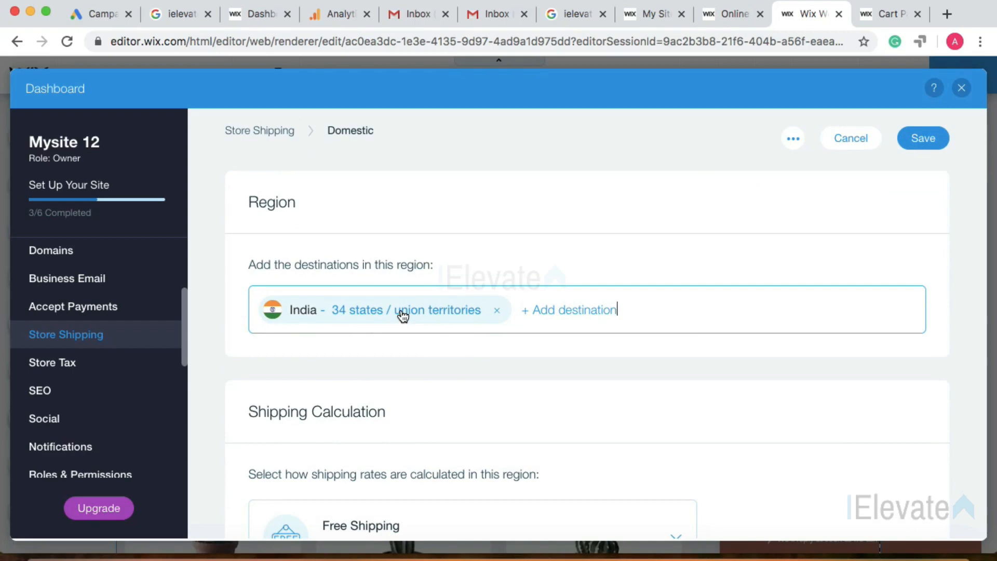
scroll(403, 316, down, 1)
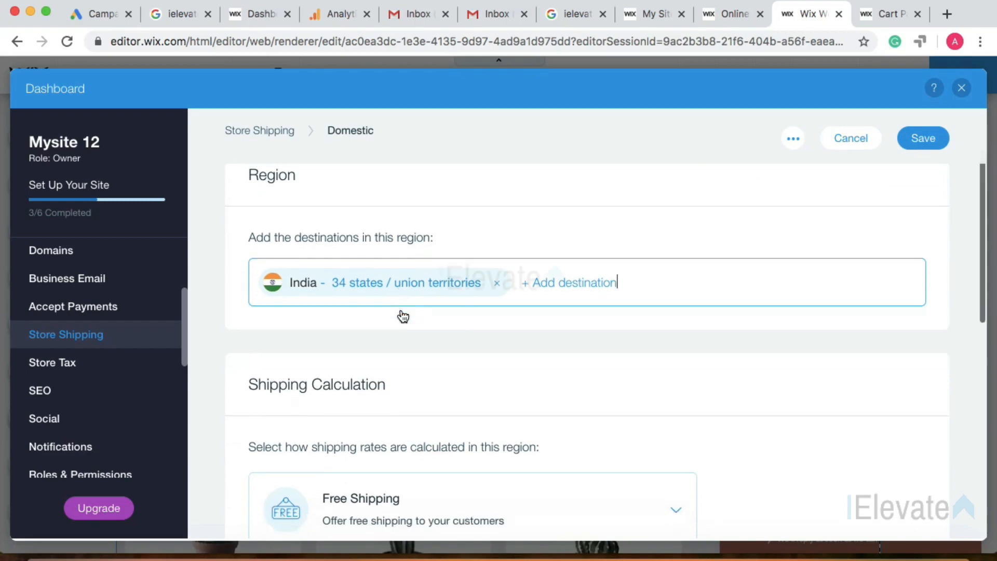
click(425, 271)
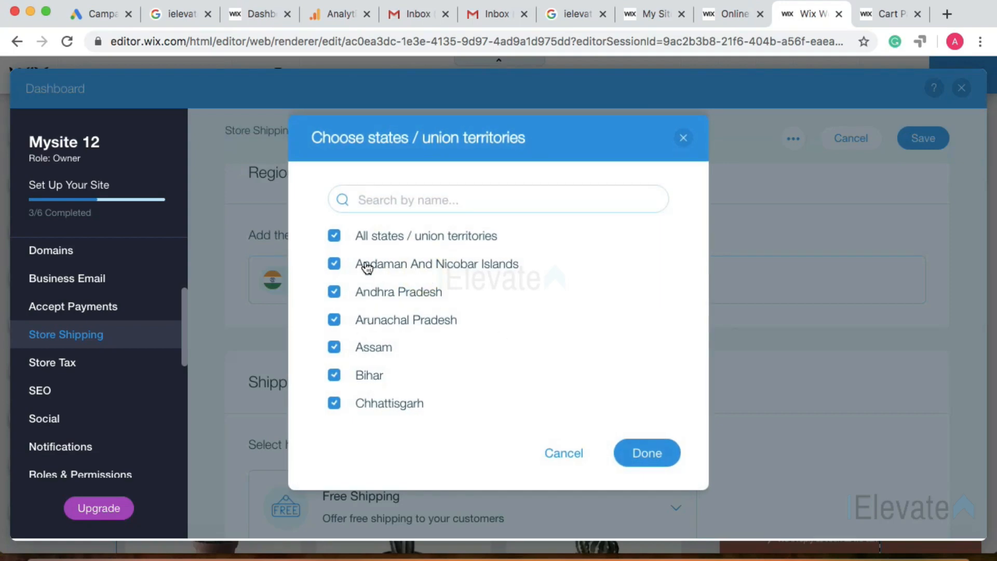
click(335, 238)
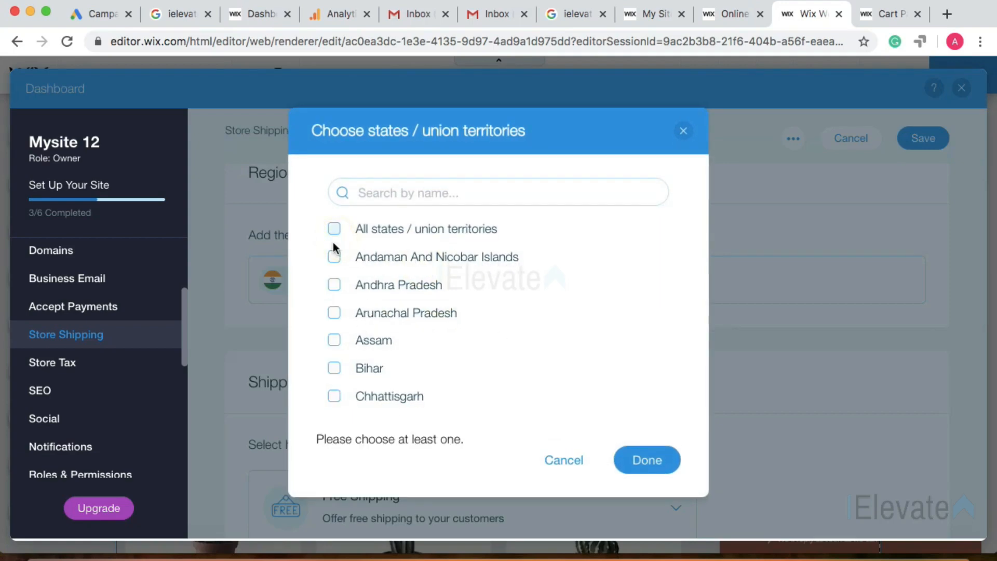
scroll(337, 317, down, 5)
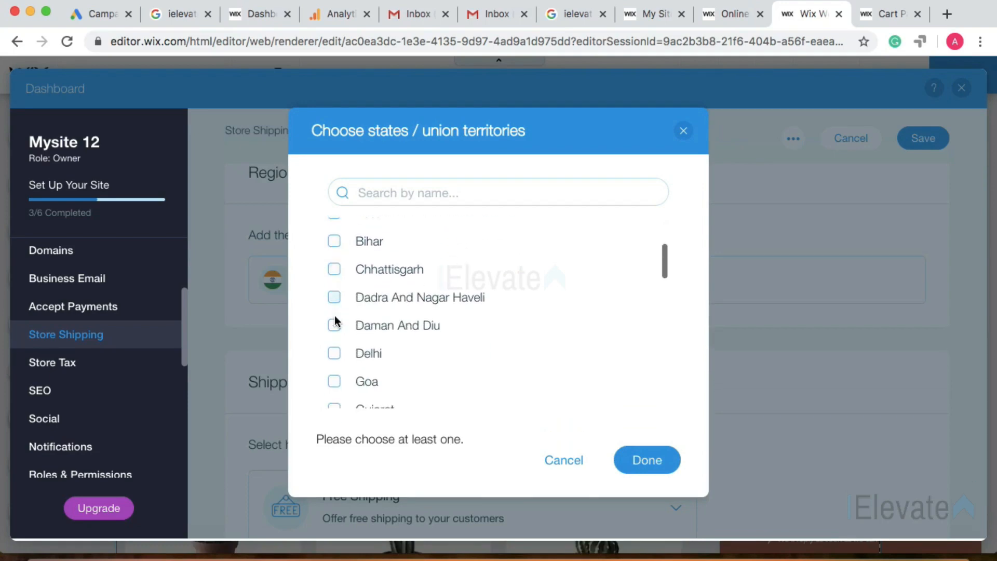
click(333, 353)
scroll(342, 356, down, 2)
scroll(358, 359, down, 1)
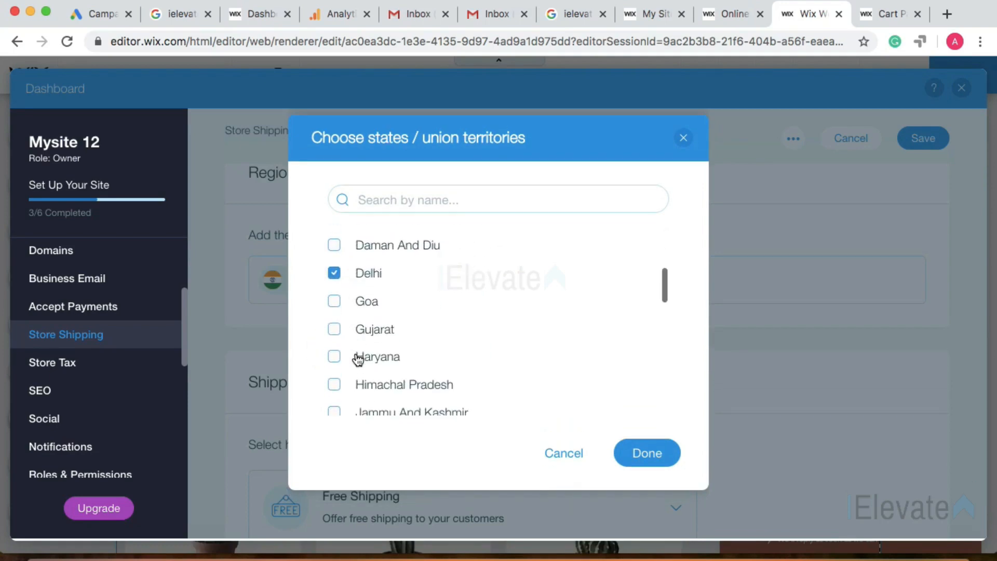
scroll(335, 357, down, 1)
scroll(361, 315, up, 1)
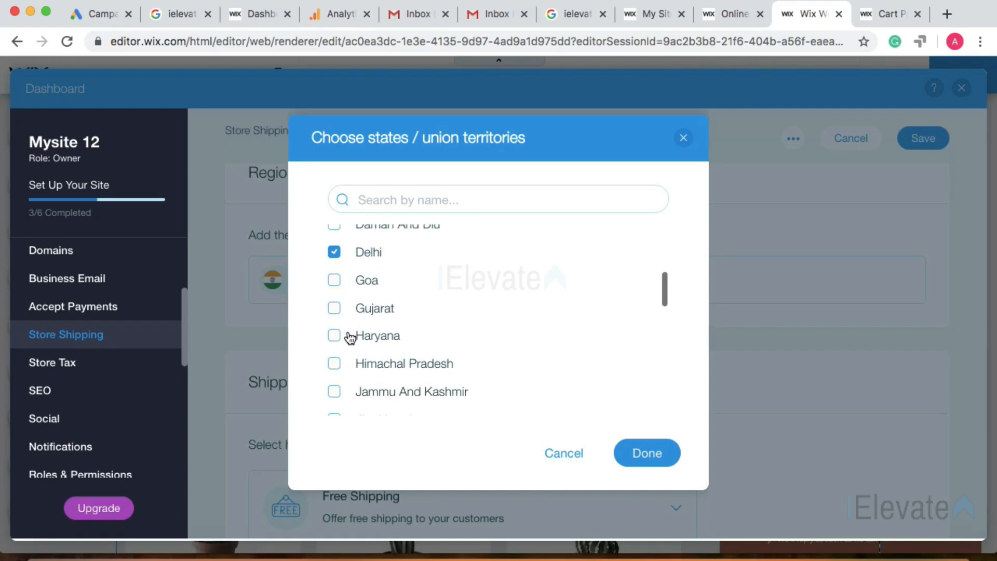
click(335, 336)
scroll(347, 375, down, 3)
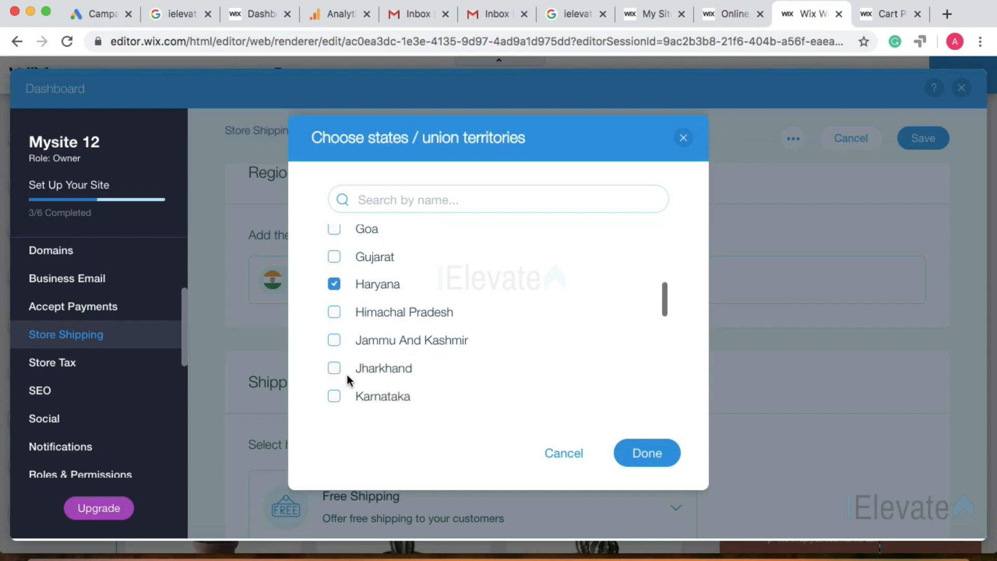
scroll(347, 375, up, 3)
scroll(342, 374, up, 1)
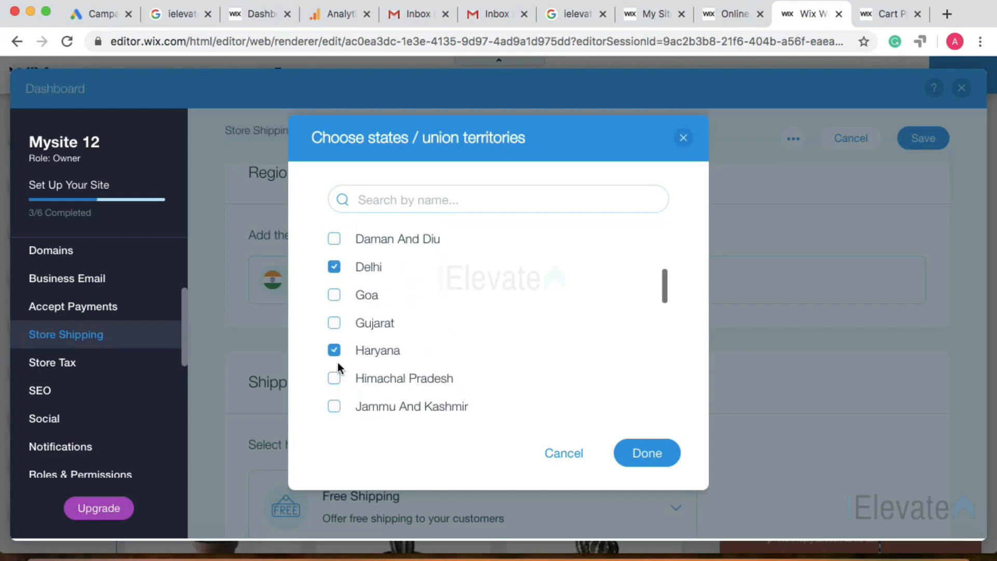
click(335, 351)
scroll(354, 317, up, 1)
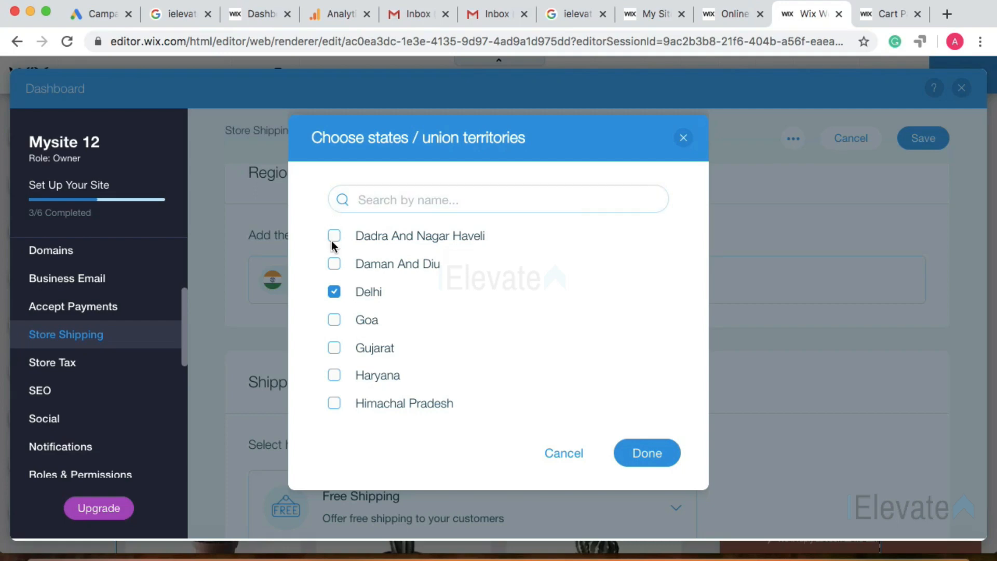
Confirm the state selection for the Domestic region and go to its shipping calculation settings.
click(650, 453)
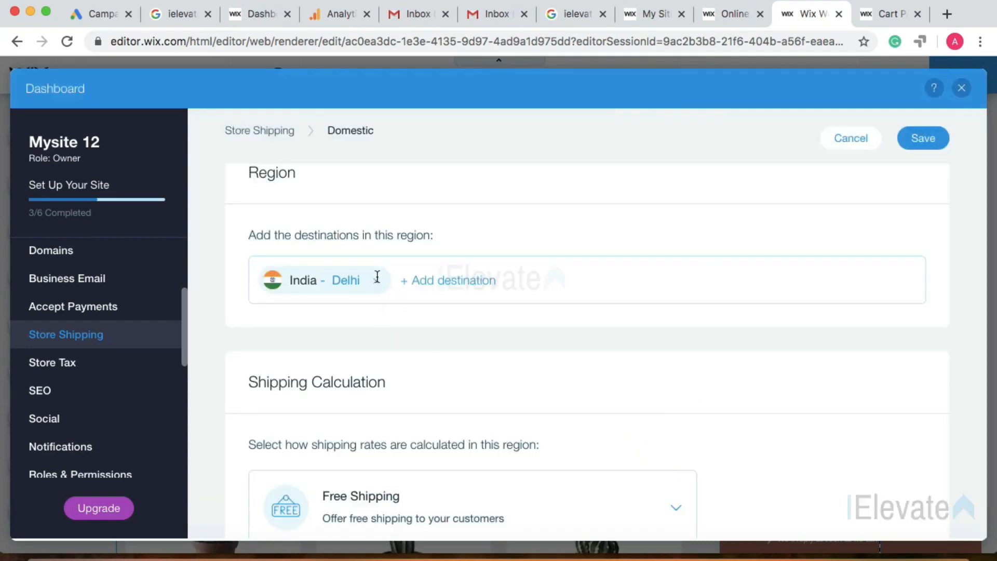
scroll(478, 337, down, 5)
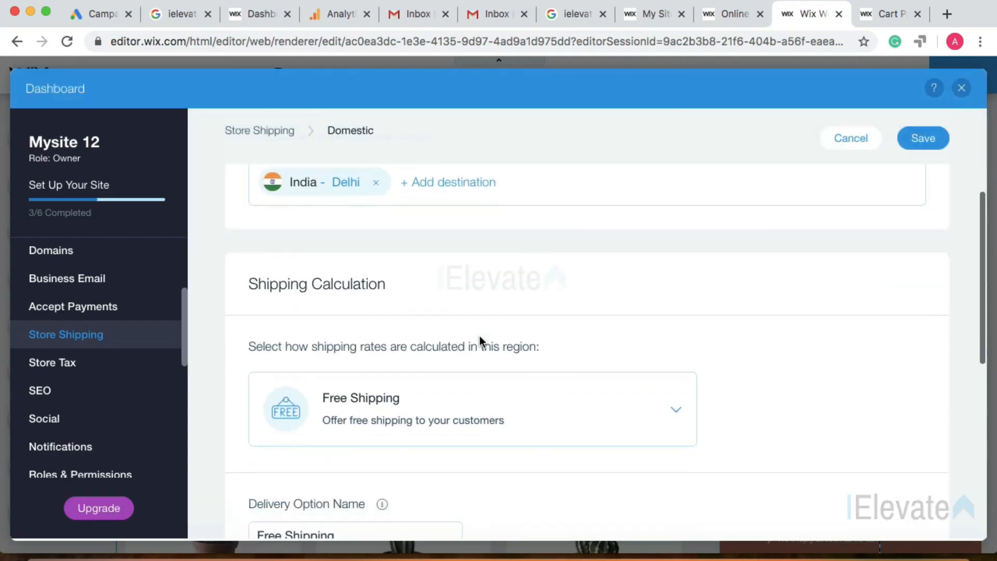
scroll(482, 343, down, 2)
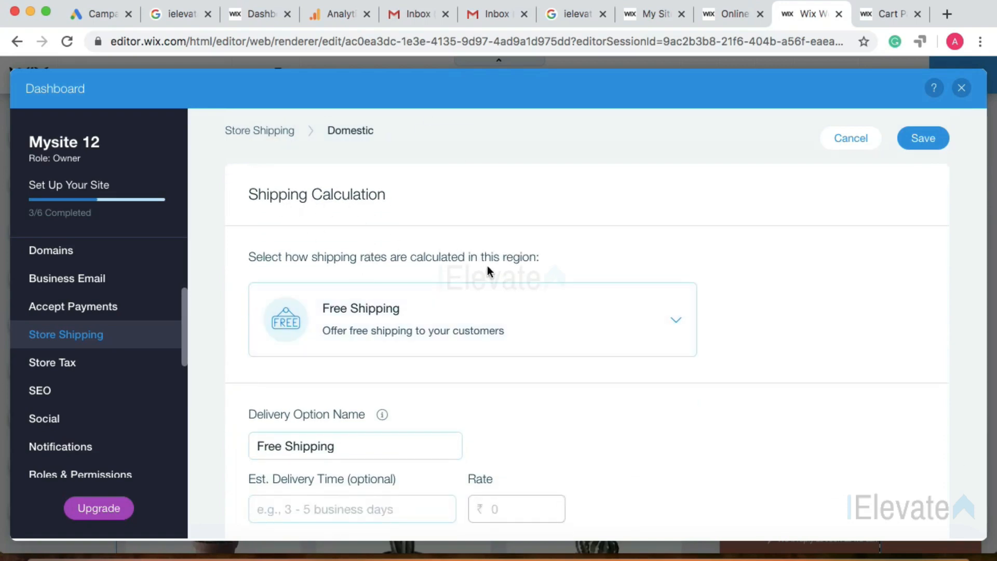
Examine the available shipping rate calculation methods for the Domestic region, from Free Shipping and Flat Rate to the weight, price and product rates.
triple_click(271, 260)
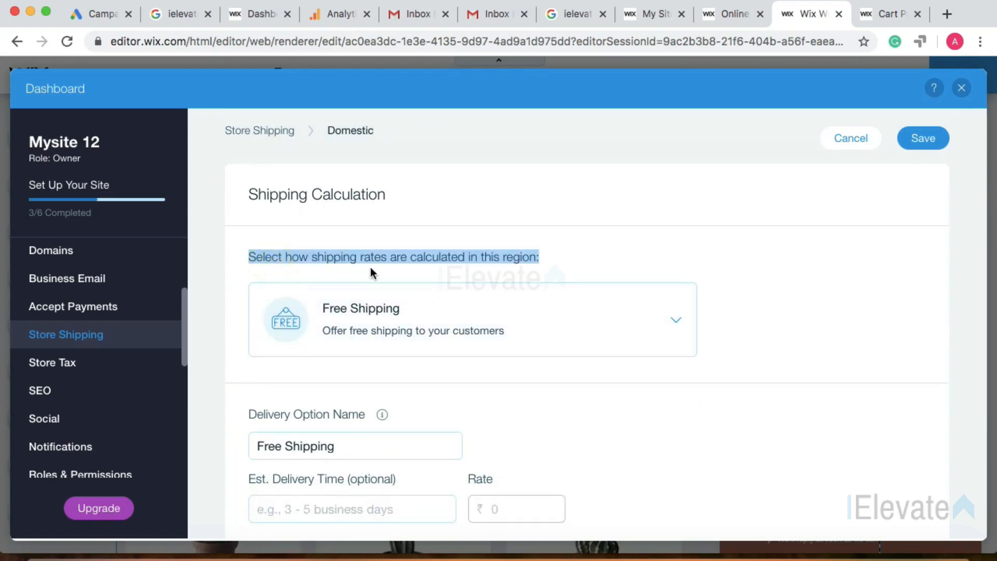
click(637, 258)
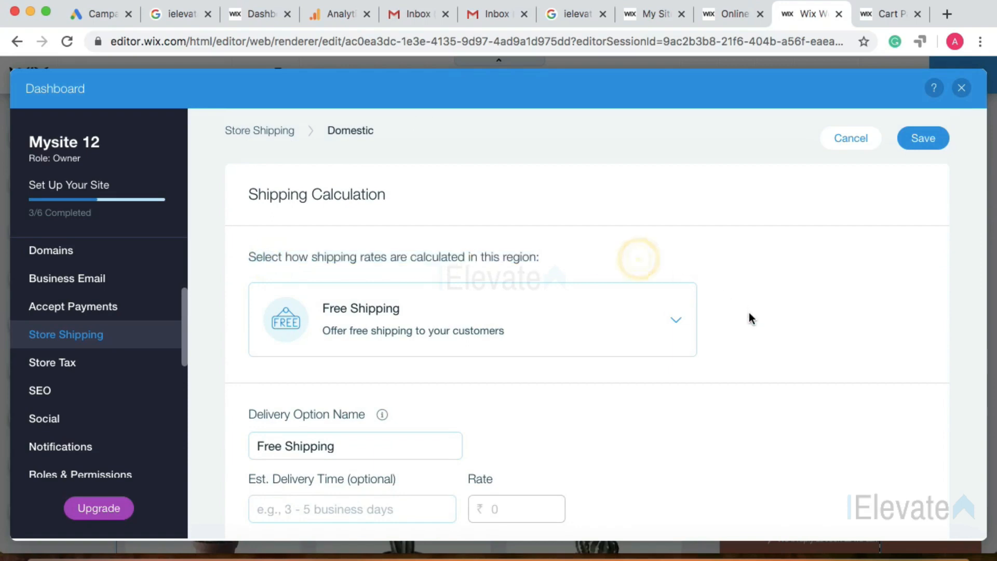
scroll(749, 314, down, 1)
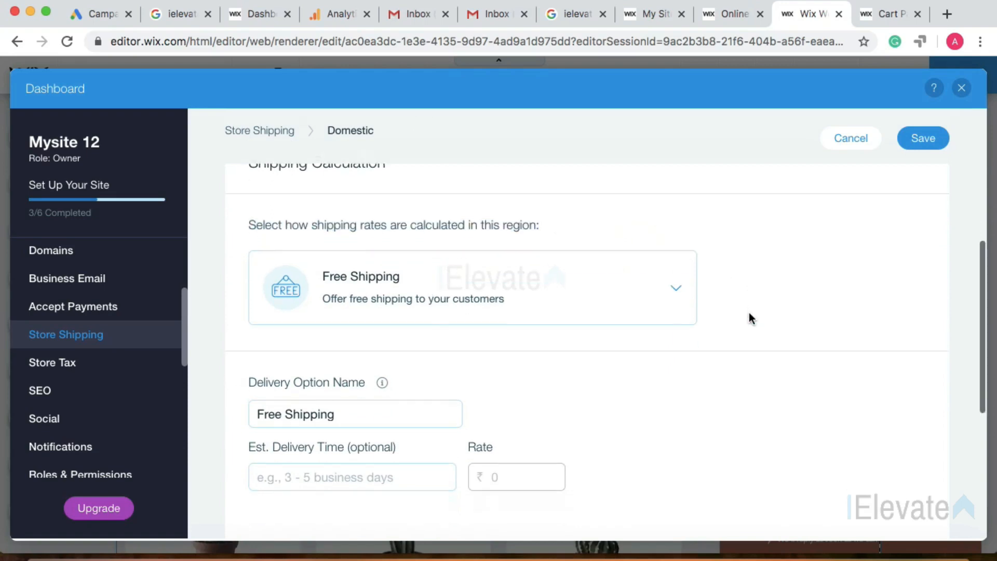
click(677, 295)
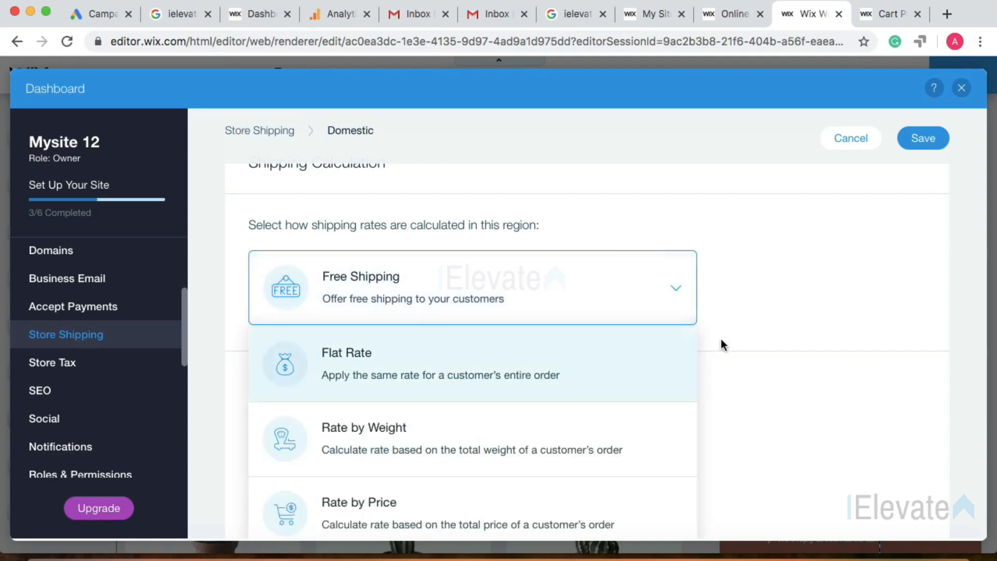
scroll(758, 330, down, 2)
scroll(761, 329, down, 1)
scroll(761, 330, up, 1)
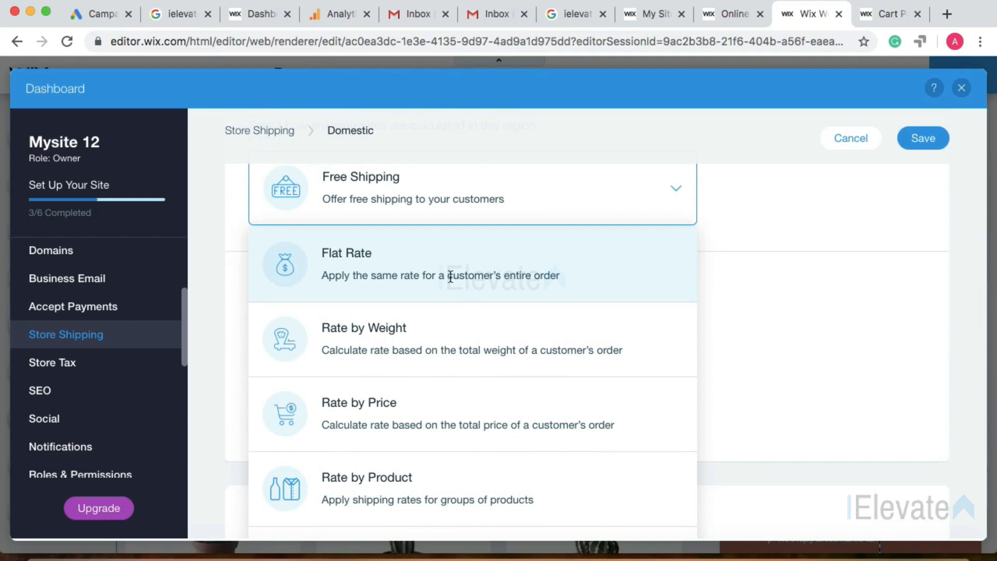
scroll(449, 276, up, 1)
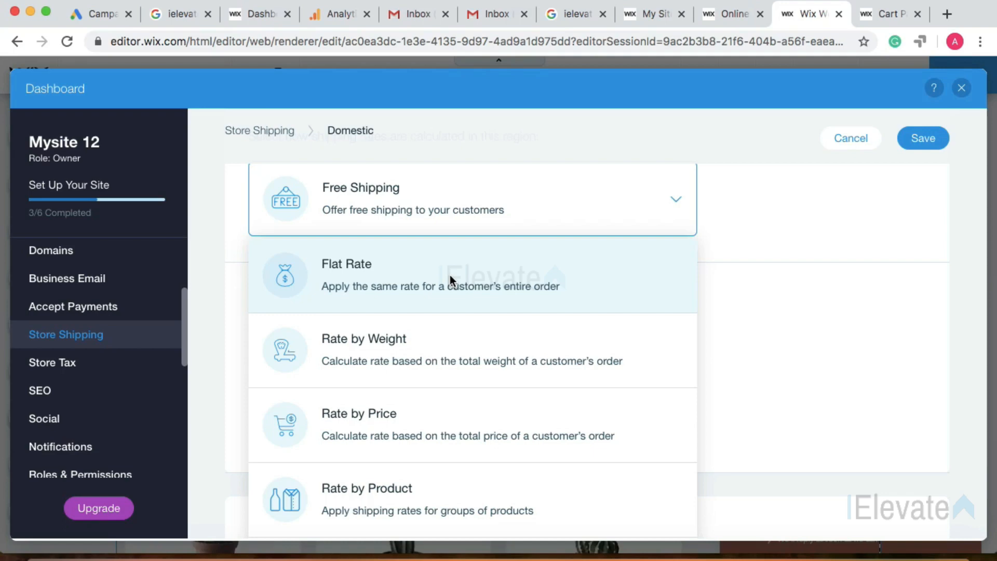
scroll(479, 273, up, 2)
scroll(463, 329, down, 2)
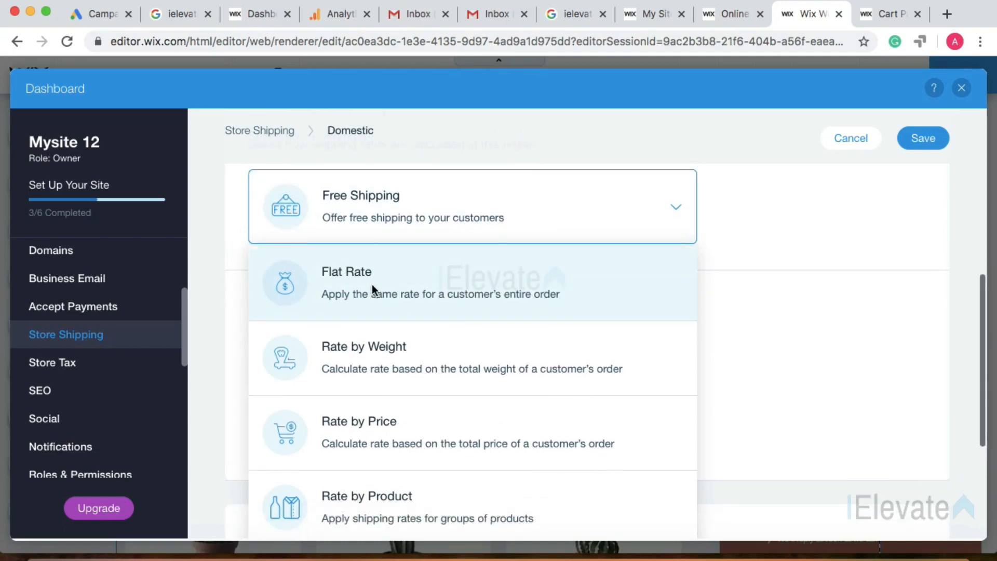
scroll(431, 367, down, 1)
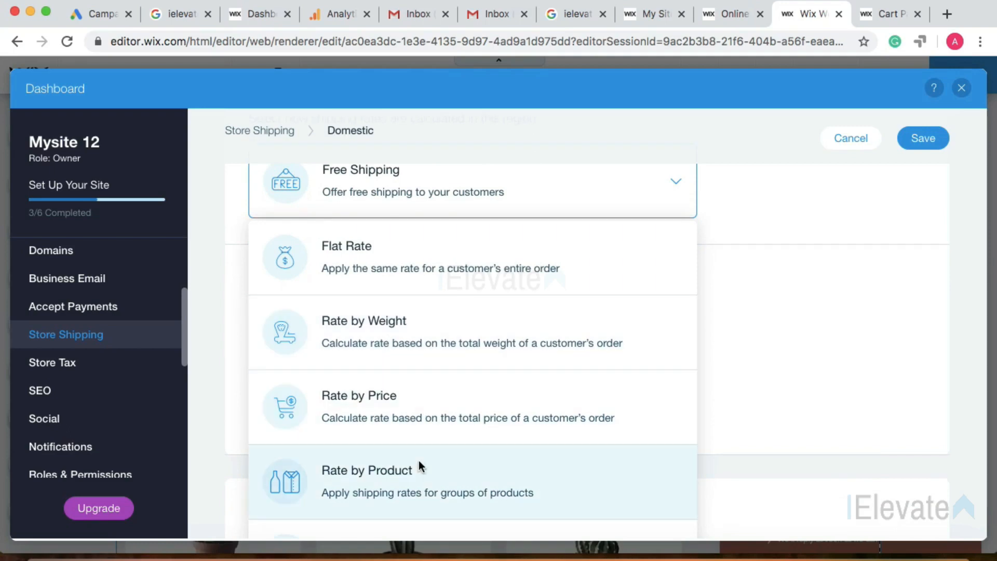
scroll(419, 460, down, 4)
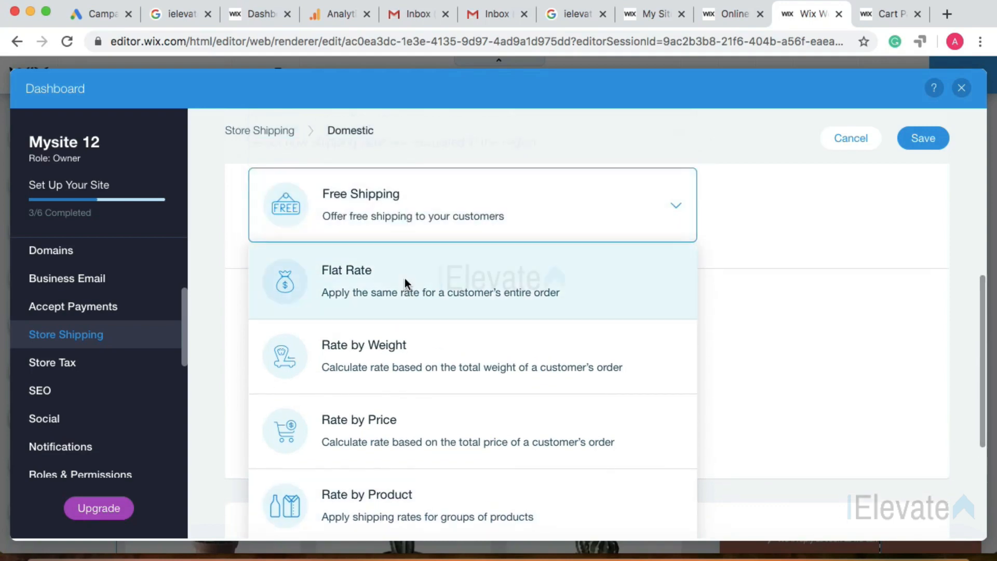
click(455, 210)
scroll(623, 281, up, 2)
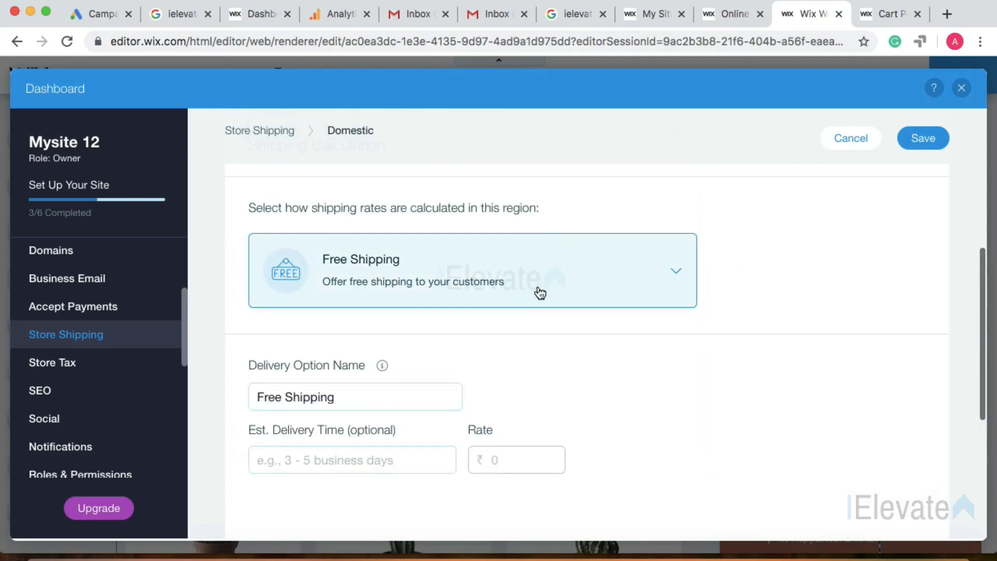
Set the Free Shipping delivery option's estimated delivery time to 3-5 Business Days.
scroll(594, 312, down, 1)
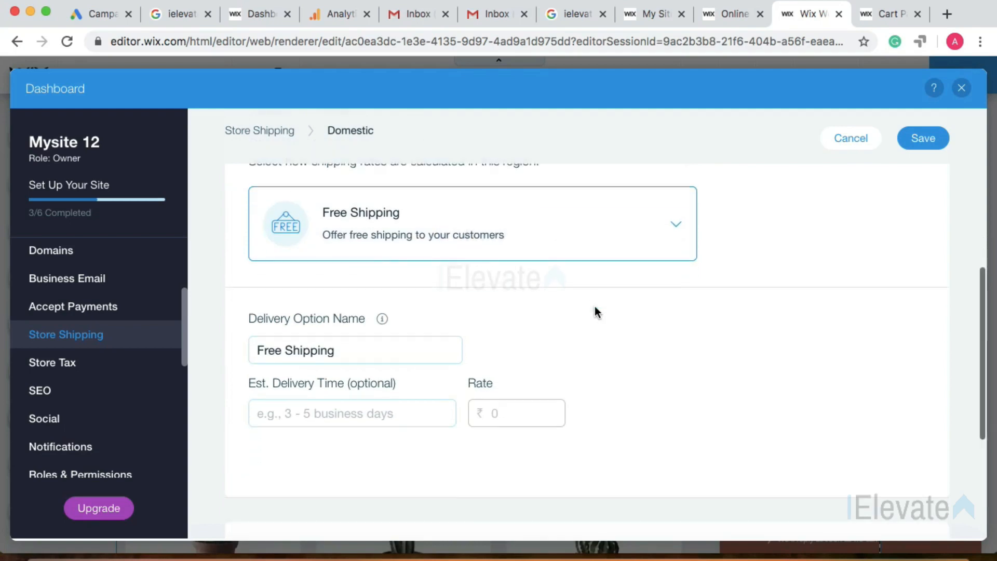
click(291, 347)
triple_click(296, 346)
triple_click(281, 320)
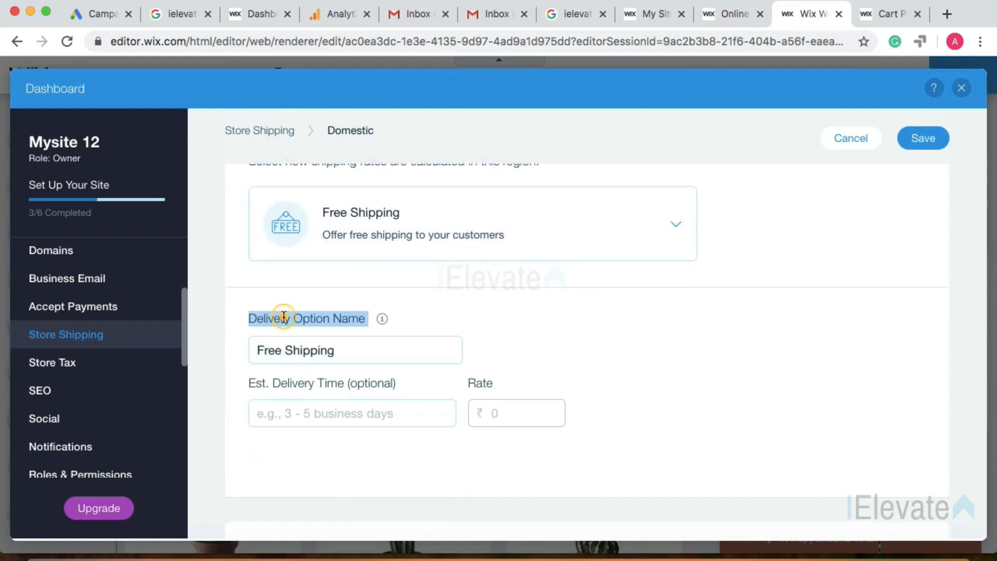
triple_click(282, 351)
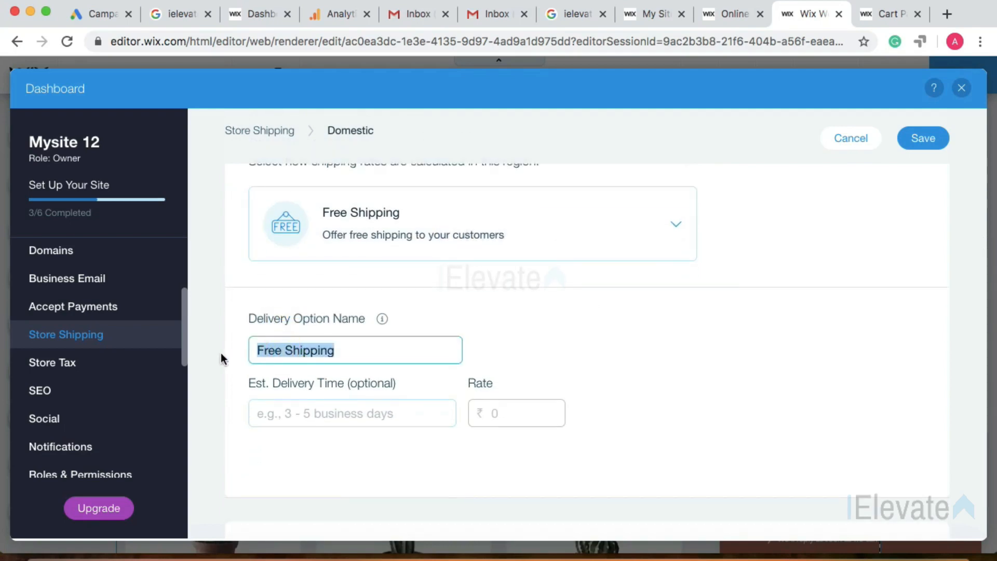
scroll(220, 353, down, 1)
triple_click(285, 360)
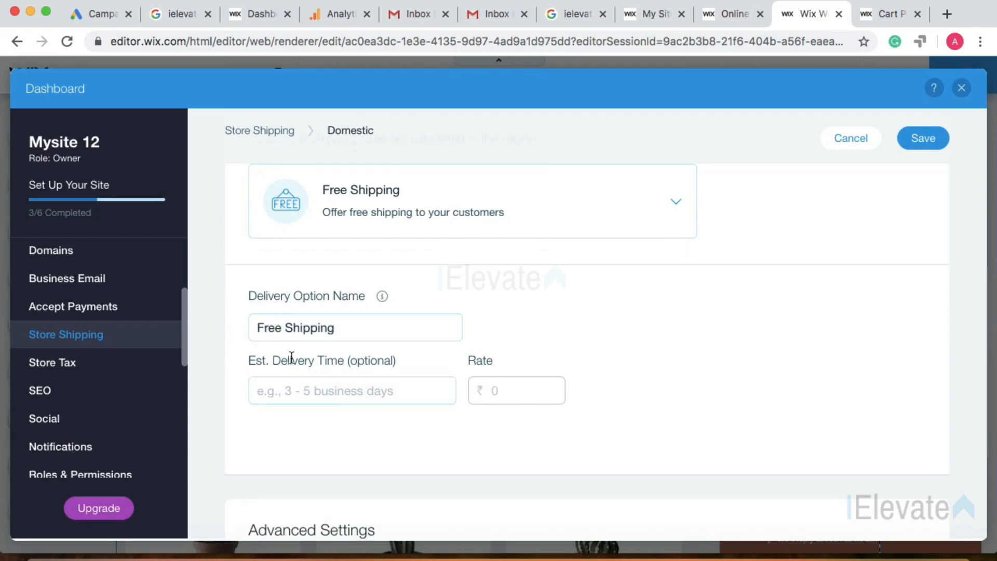
click(293, 395)
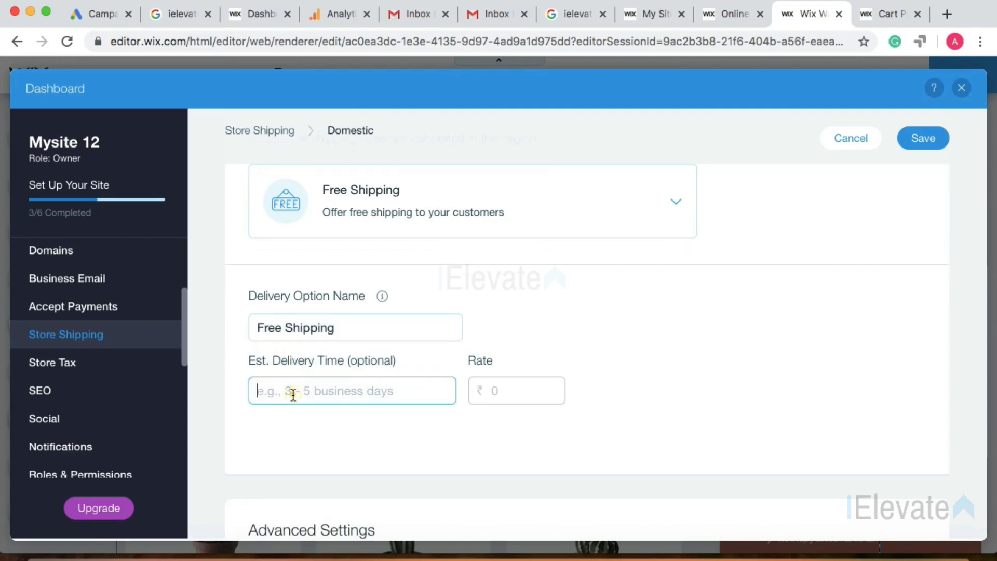
text(3-5 Business Days)
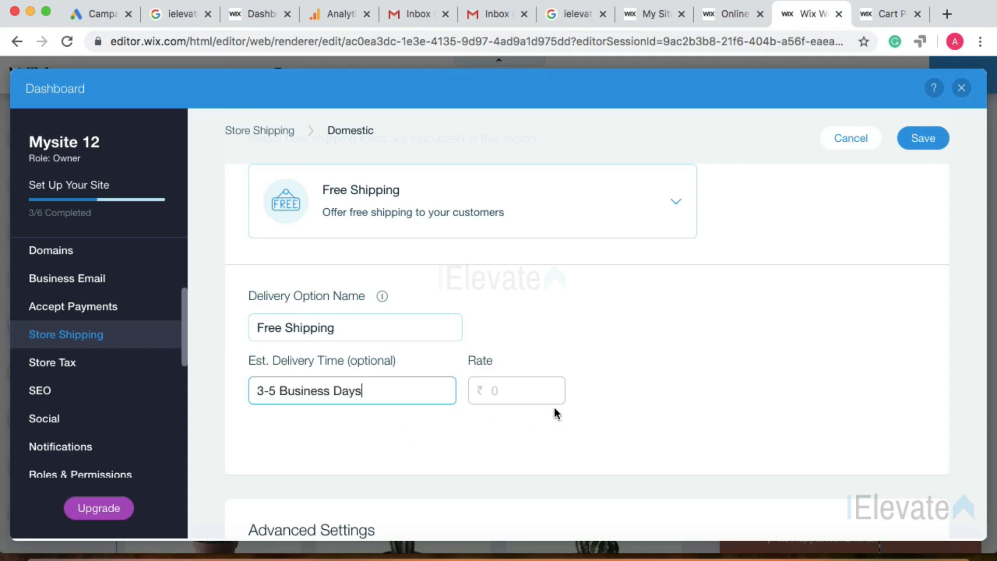
click(504, 389)
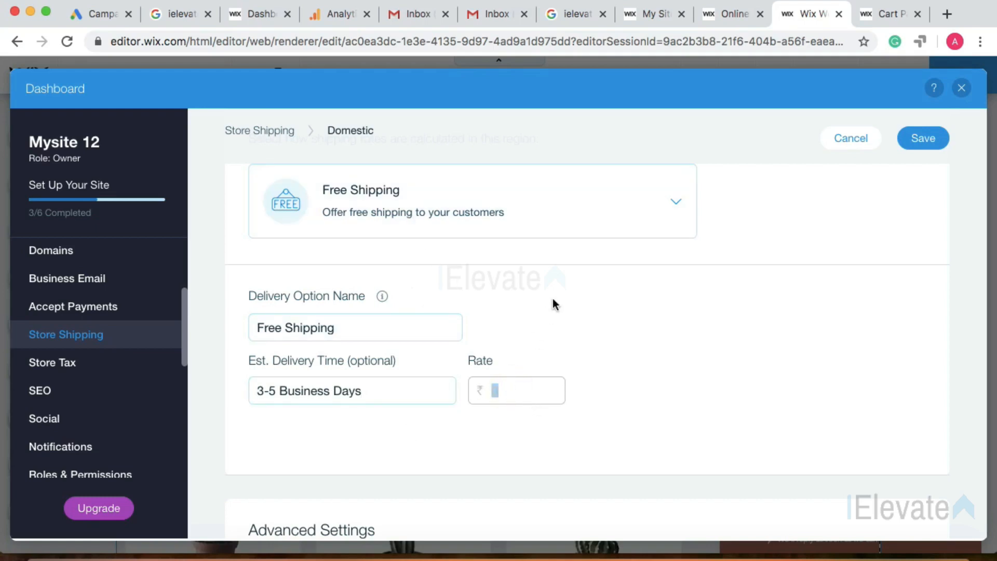
Switch the Domestic region's shipping calculation to Flat Rate and name the delivery option Standard Delivery.
scroll(623, 270, up, 1)
click(678, 246)
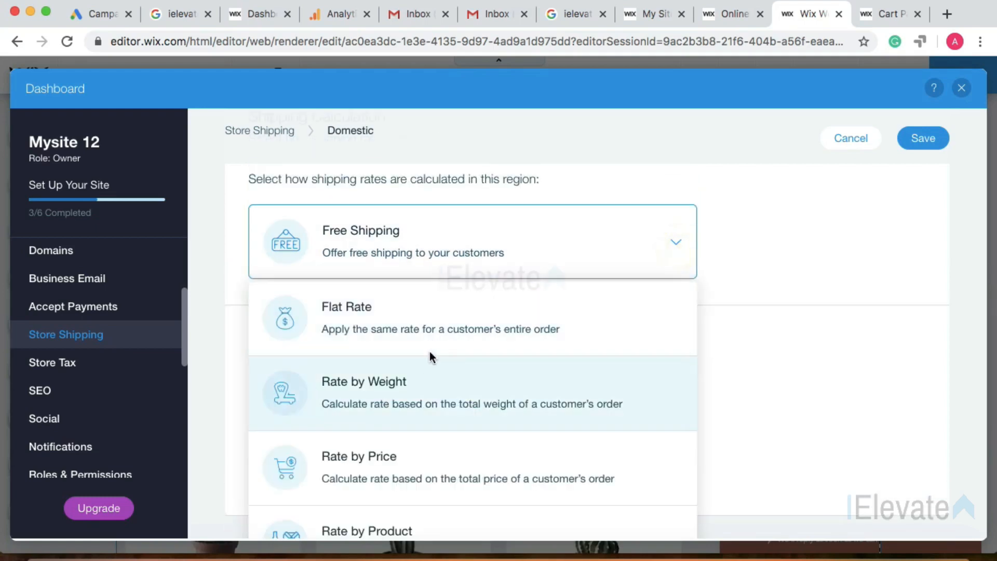
click(441, 335)
scroll(613, 338, down, 1)
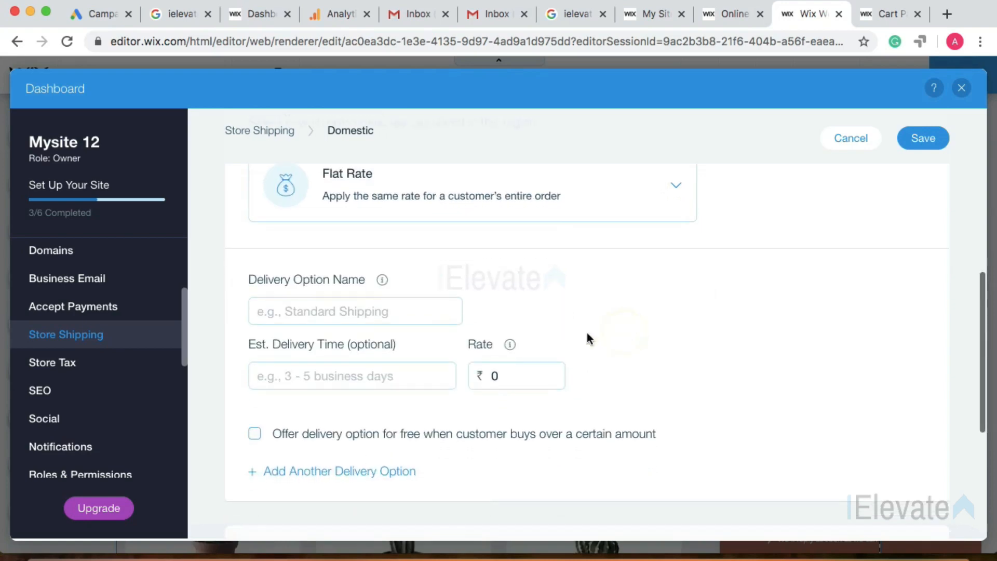
click(353, 311)
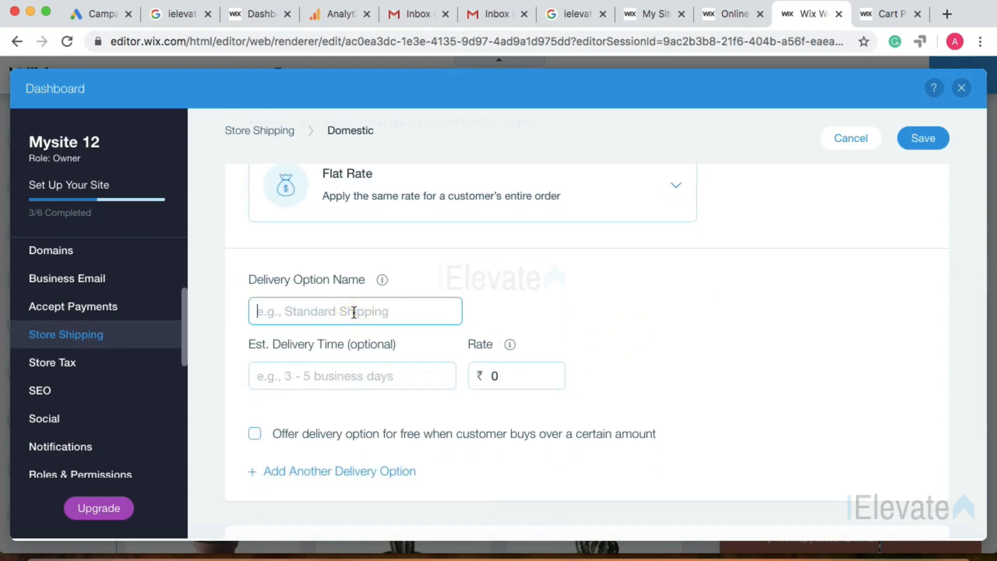
text(Standard)
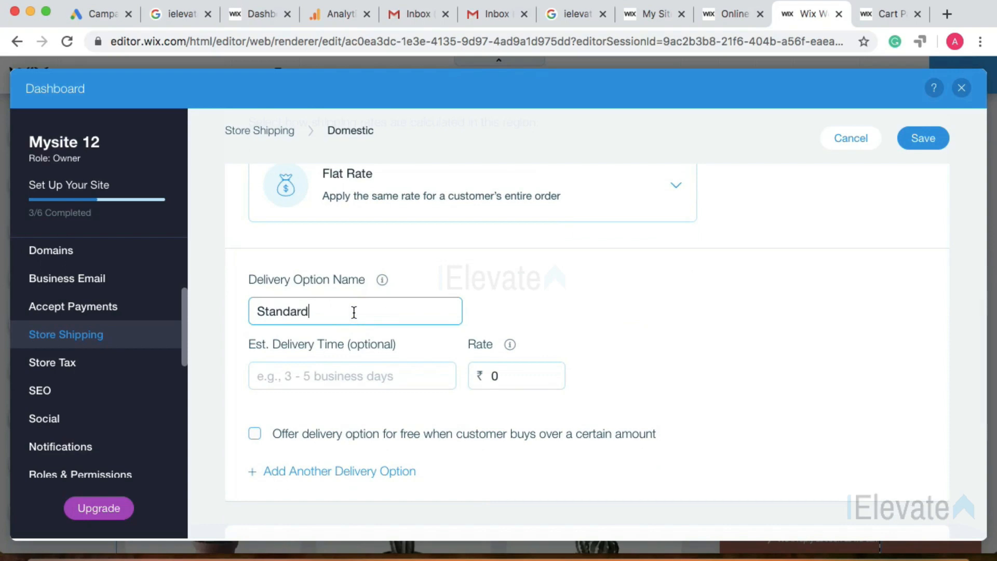
text( Delivery)
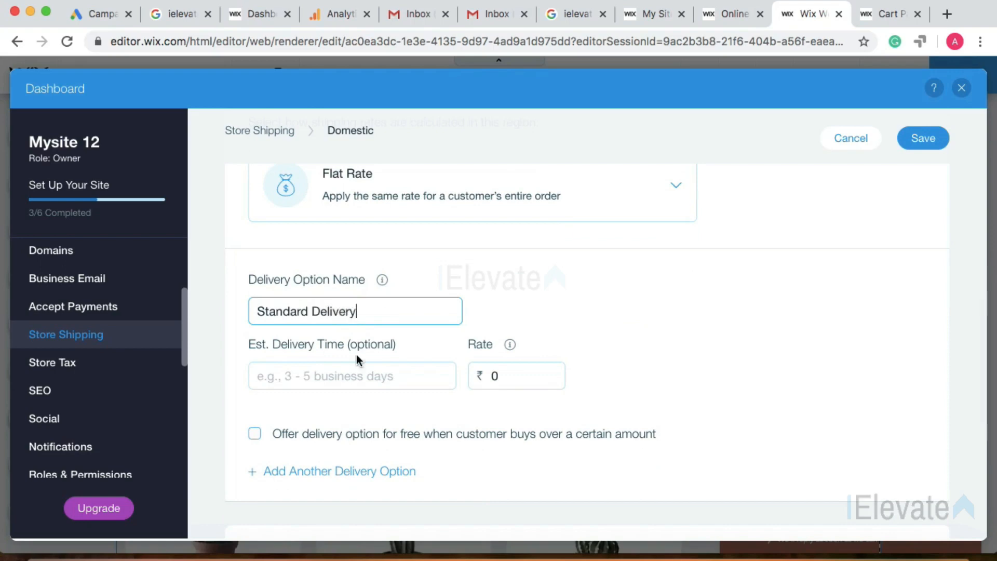
Set the Standard Delivery option's estimated delivery time to 5-7 business days and its rate to ₹50.
click(345, 377)
text(5-7 business days)
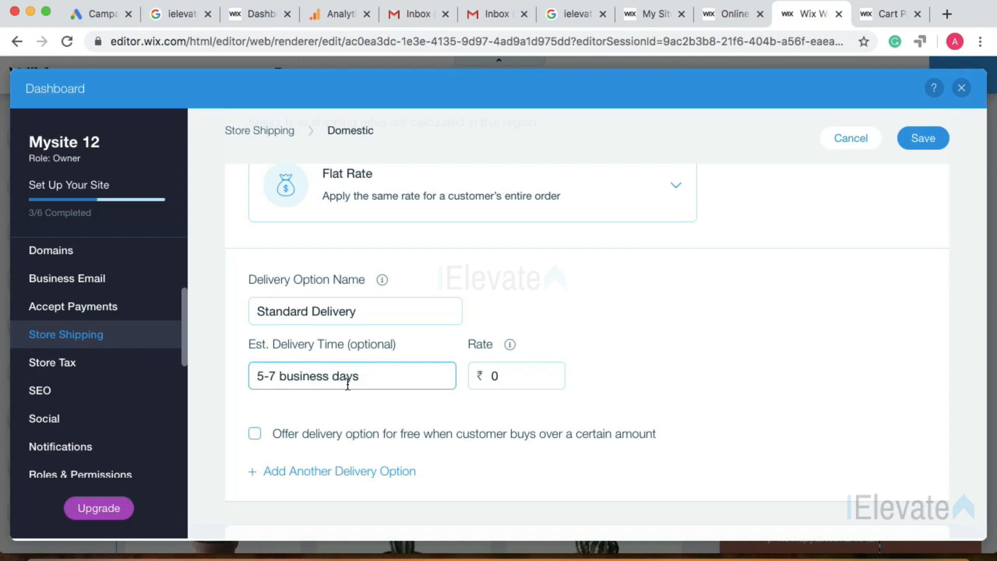
click(502, 374)
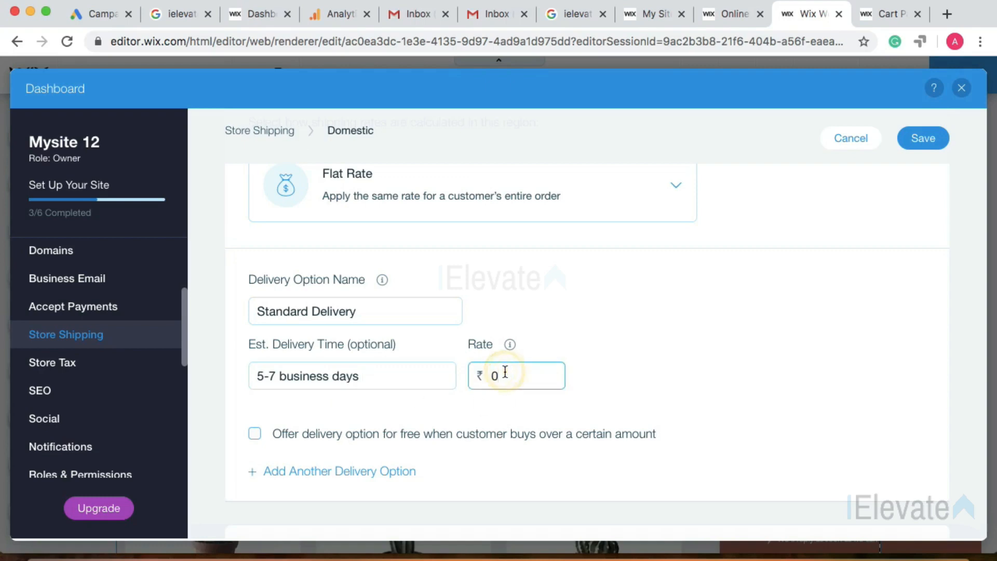
key(BackSpace)
text(50)
click(597, 382)
scroll(508, 414, down, 1)
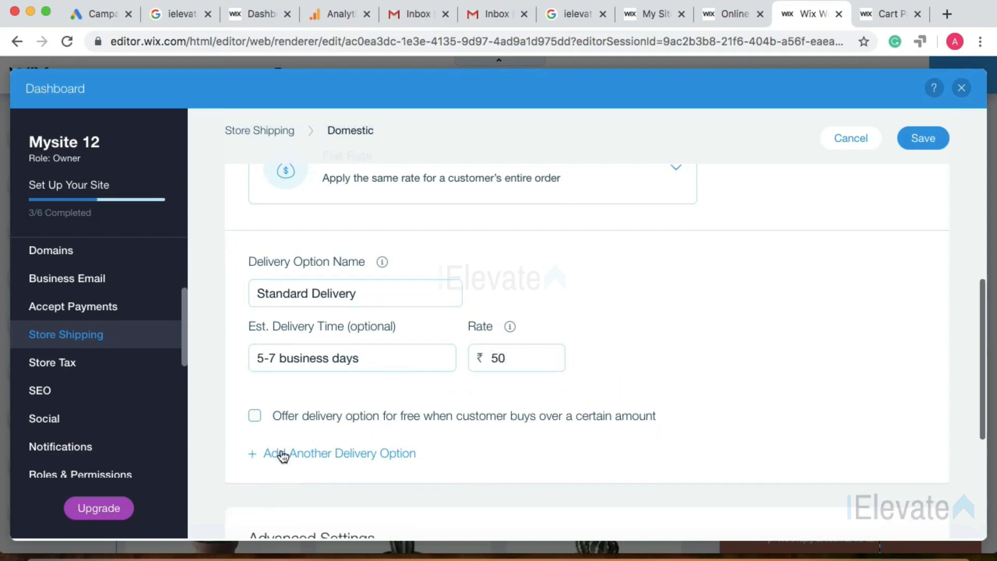
Save the Domestic region's shipping settings, then leave the dashboard and publish the updated site.
scroll(496, 412, up, 3)
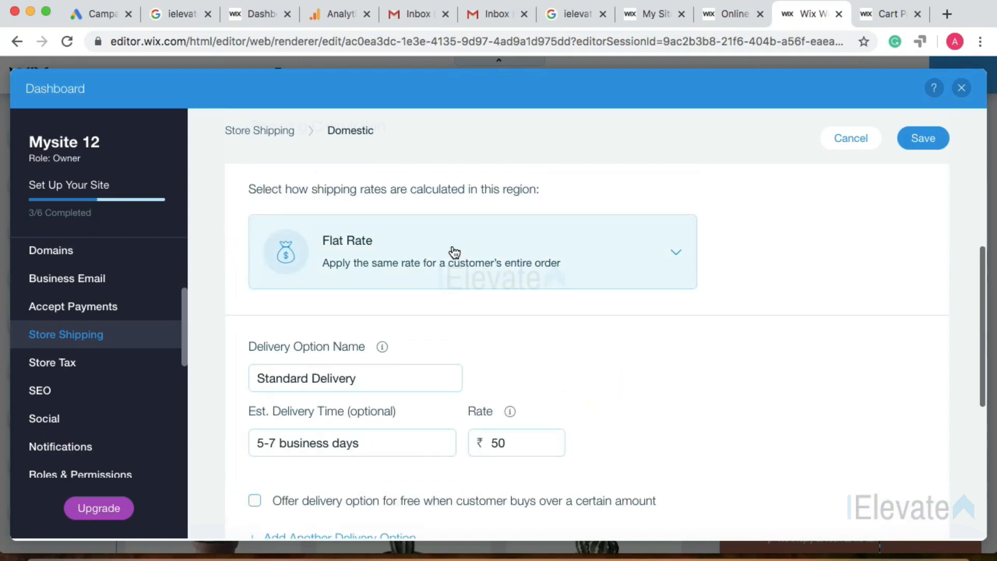
click(933, 140)
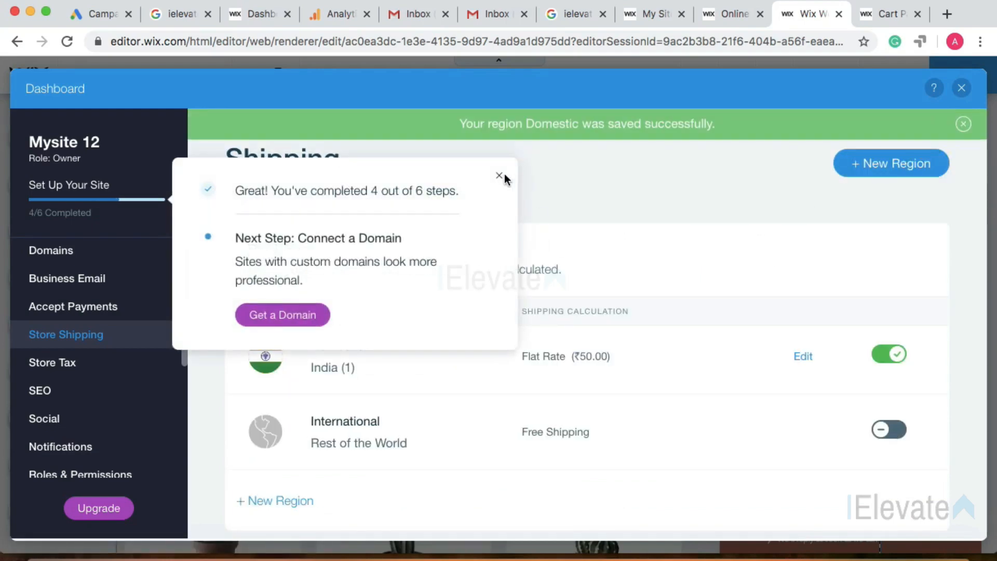
click(502, 177)
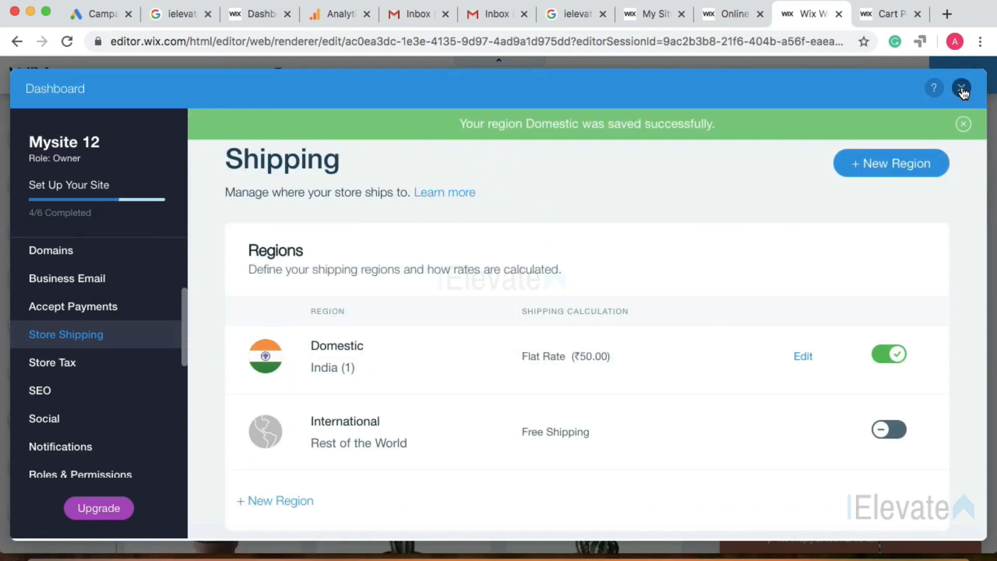
click(962, 89)
click(961, 74)
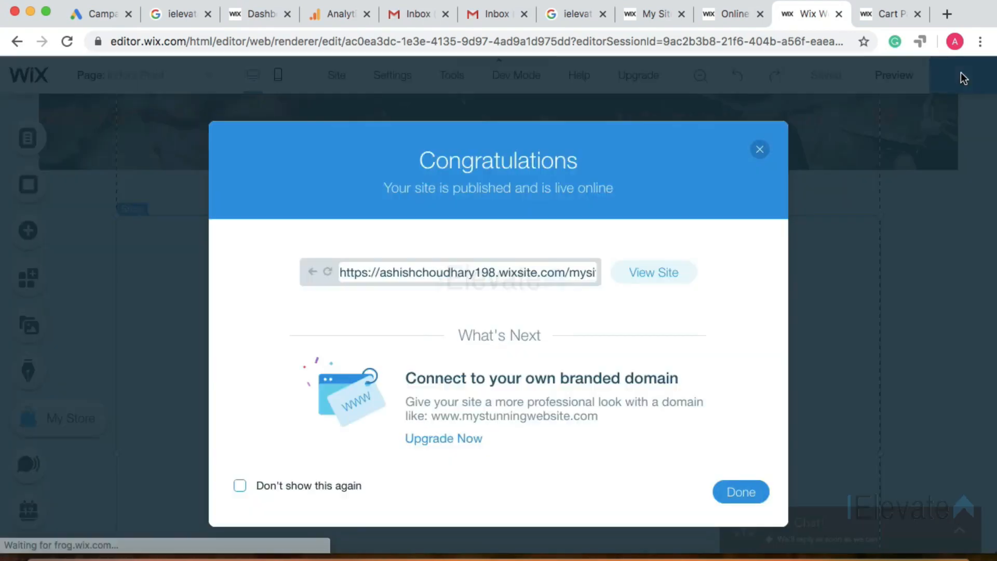
Go back from the live store's cart to the shop page, reload it and open the Cactus Plant product.
click(886, 14)
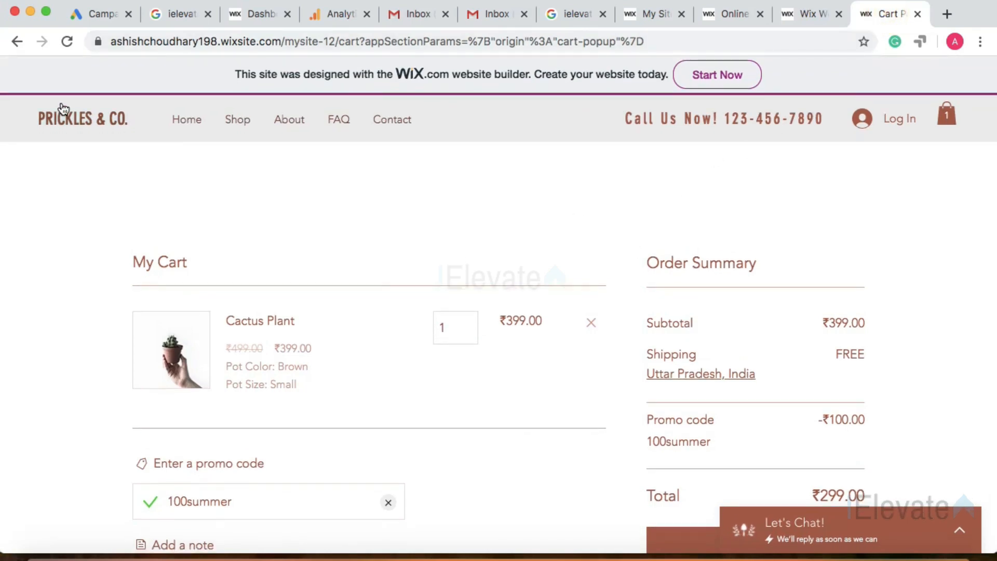
click(16, 41)
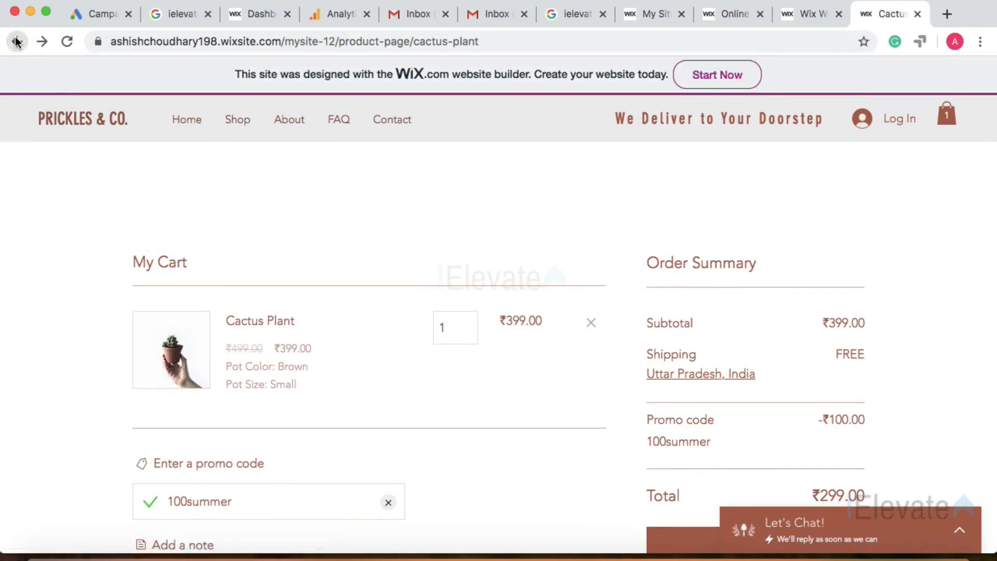
click(16, 41)
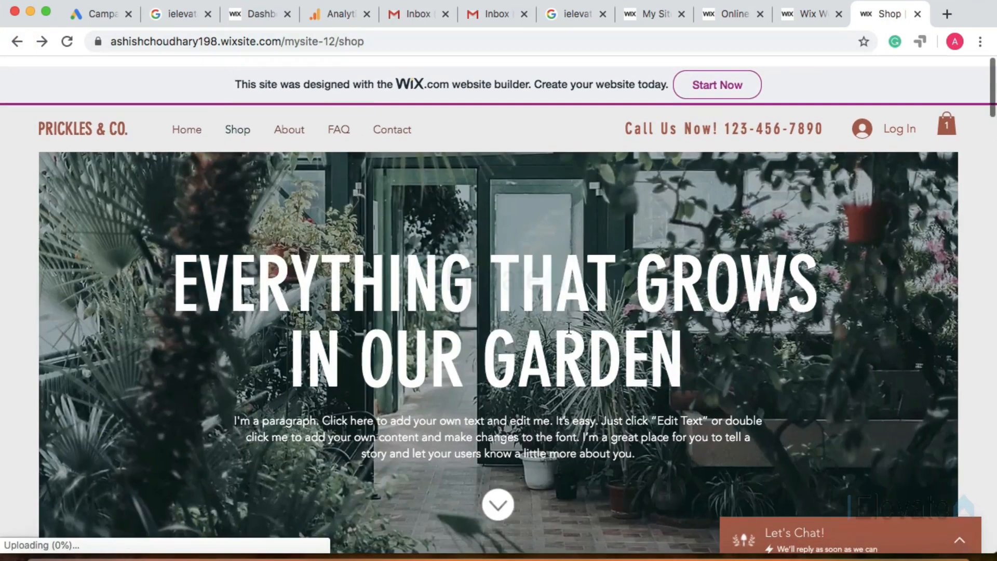
scroll(568, 328, down, 5)
click(797, 45)
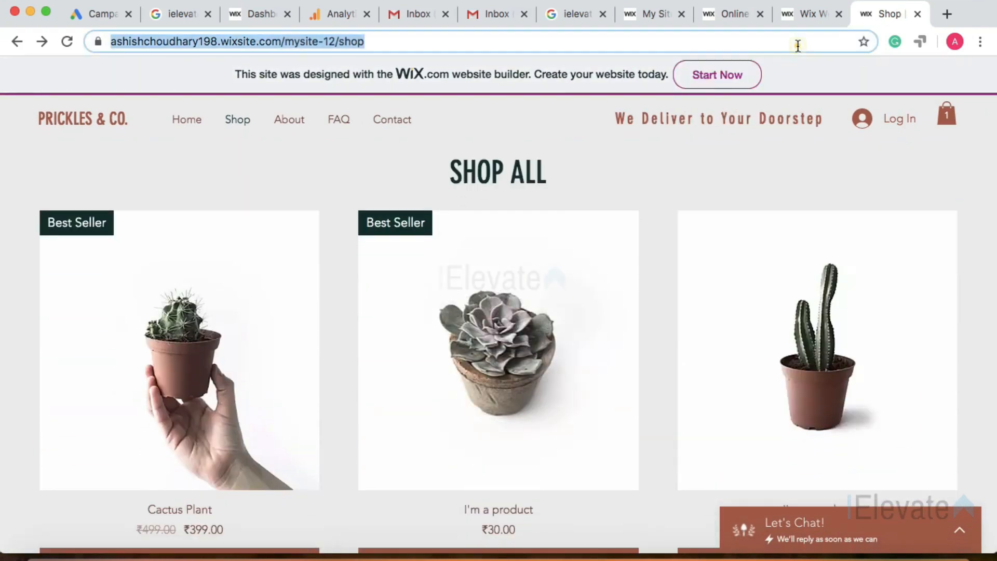
key(Return)
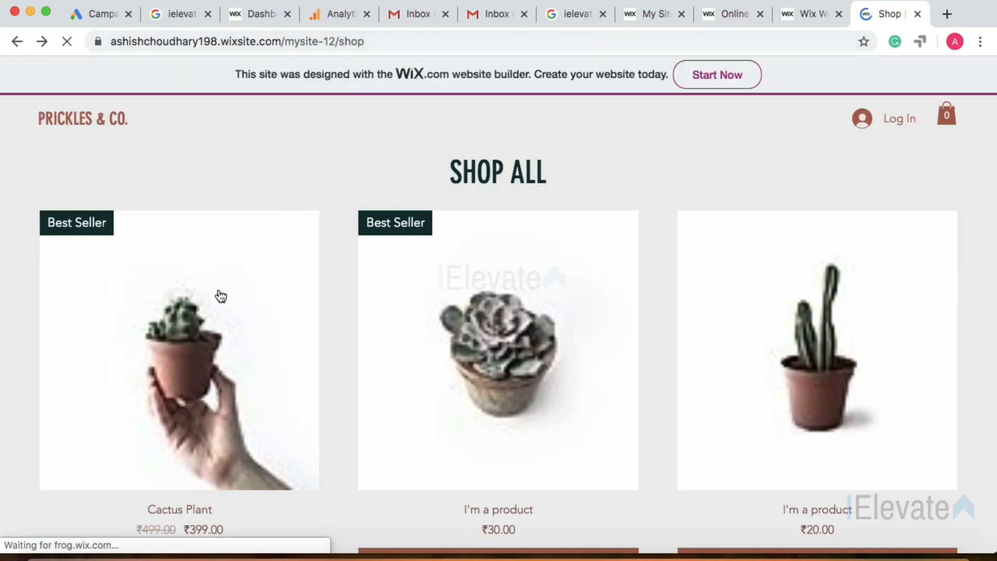
click(192, 326)
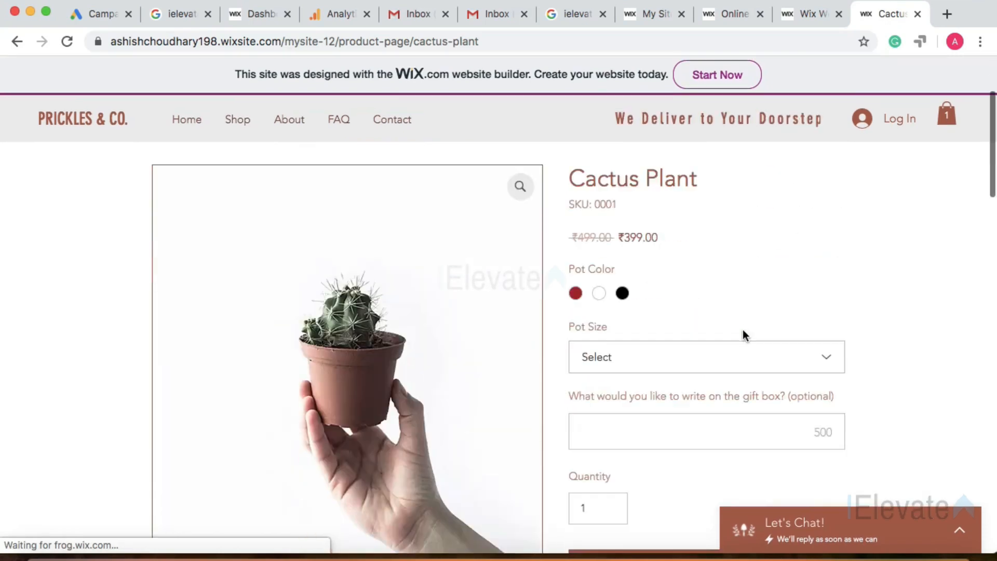
Choose the Brown pot color and Small pot size for the Cactus Plant, then try to buy it immediately.
click(575, 293)
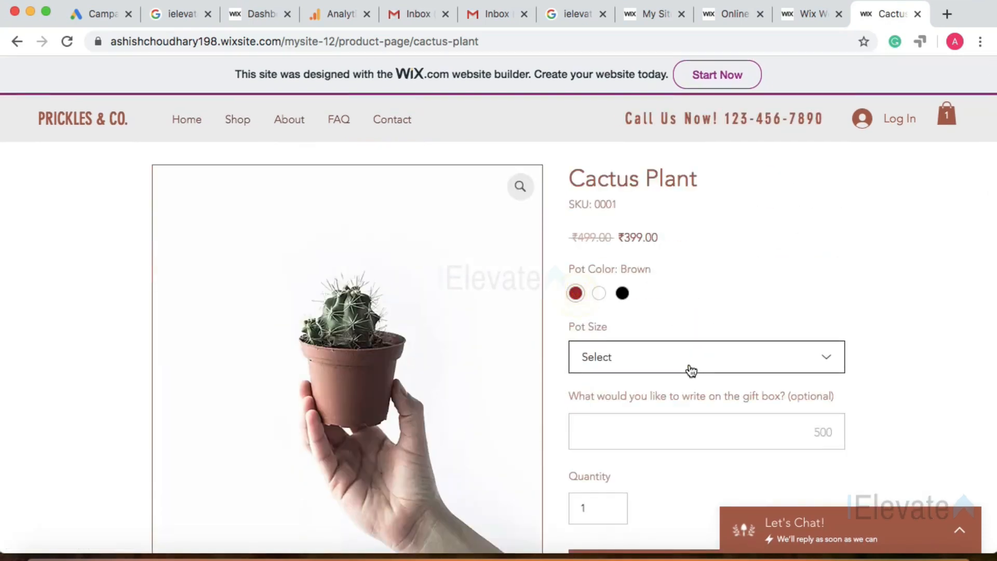
click(688, 366)
click(610, 397)
scroll(727, 286, down, 4)
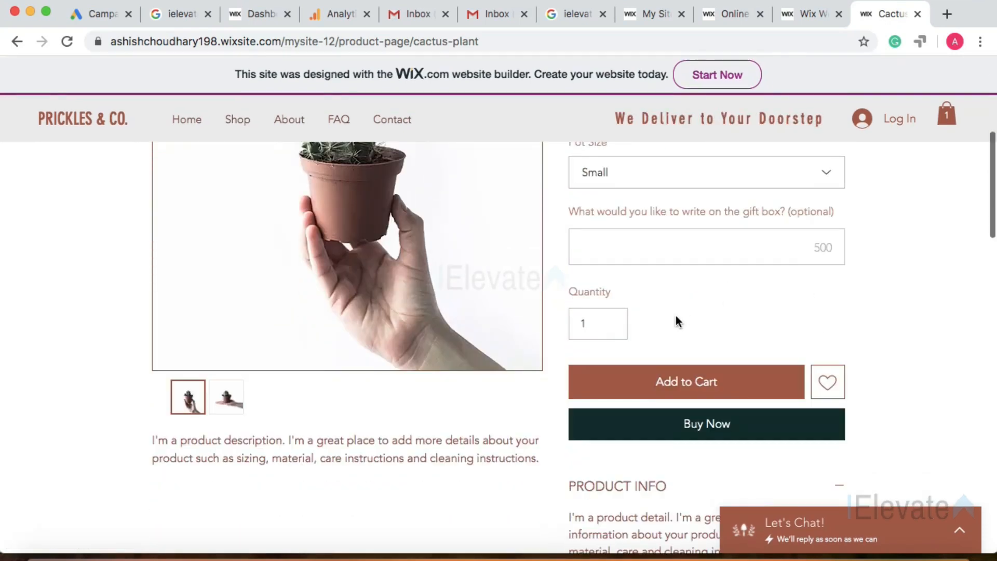
click(685, 427)
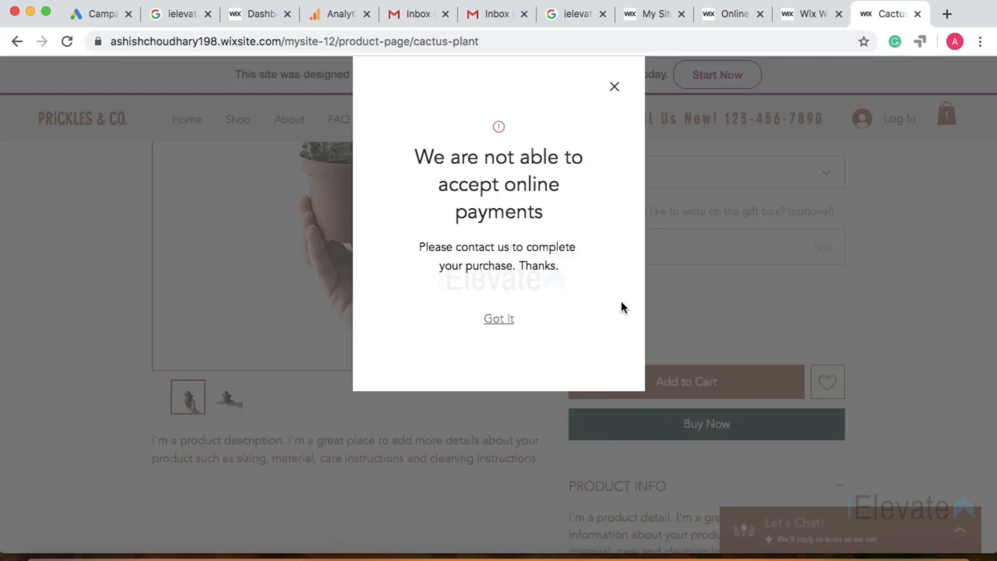
click(616, 86)
Add the configured Cactus Plant to the cart and open the full cart page.
scroll(738, 351, down, 1)
click(697, 349)
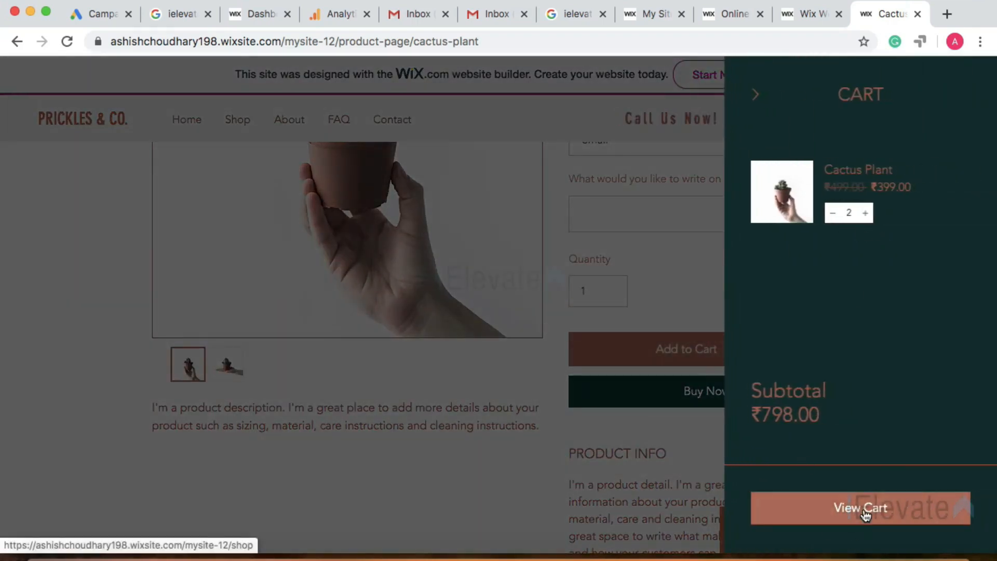
click(866, 511)
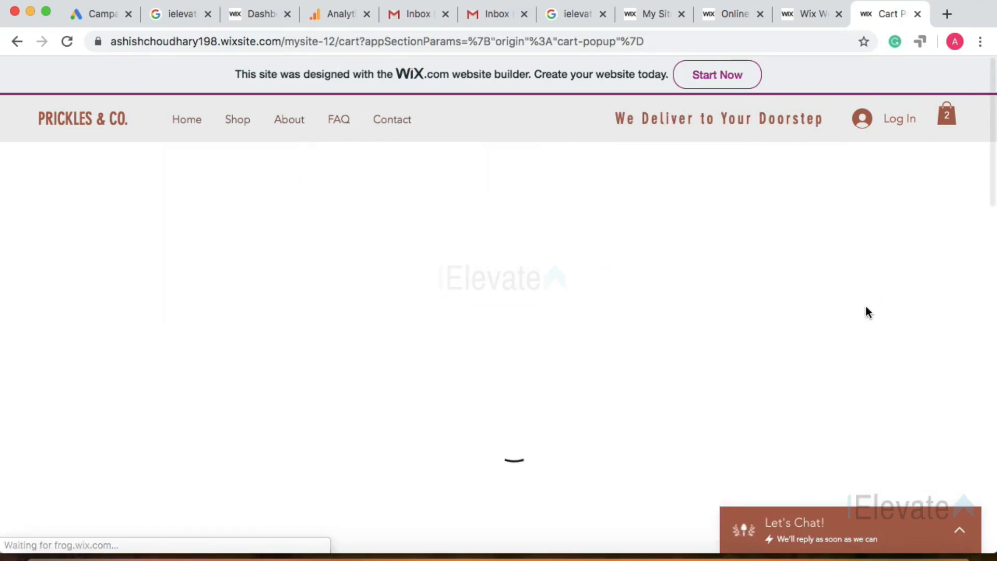
scroll(942, 316, down, 2)
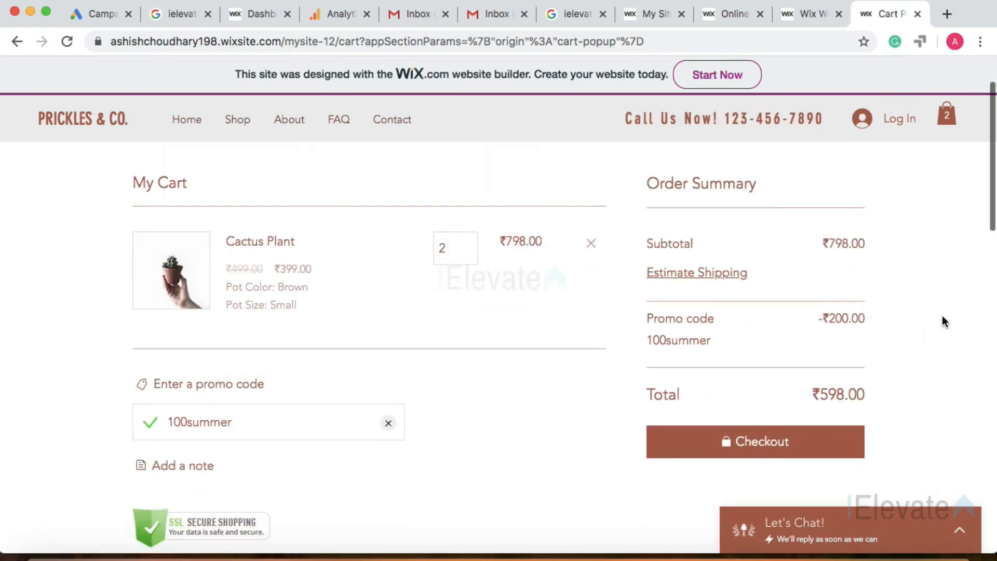
scroll(942, 316, down, 1)
scroll(942, 315, up, 1)
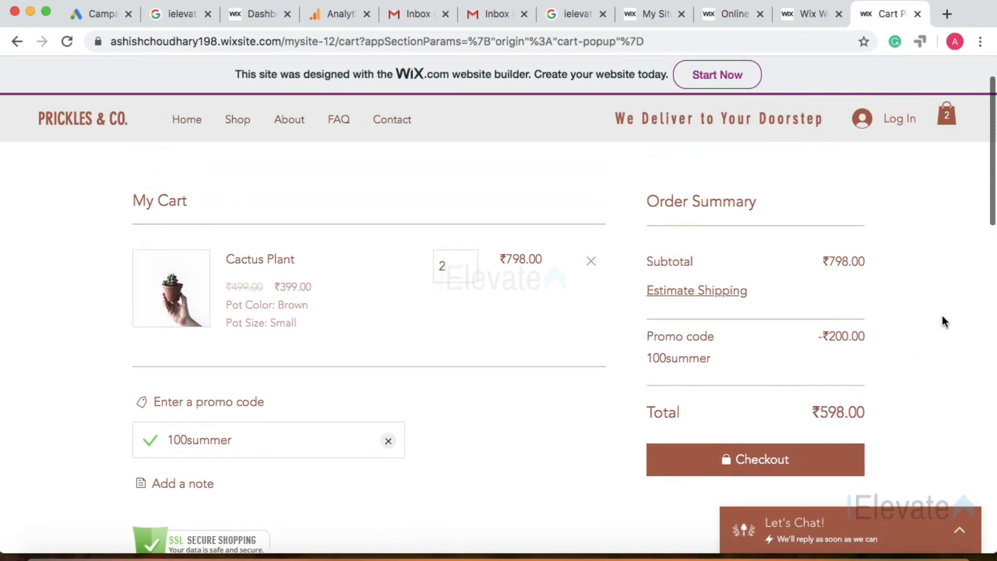
Reduce the Cactus Plant quantity in the cart to 1 and proceed to checkout as a test order.
click(469, 272)
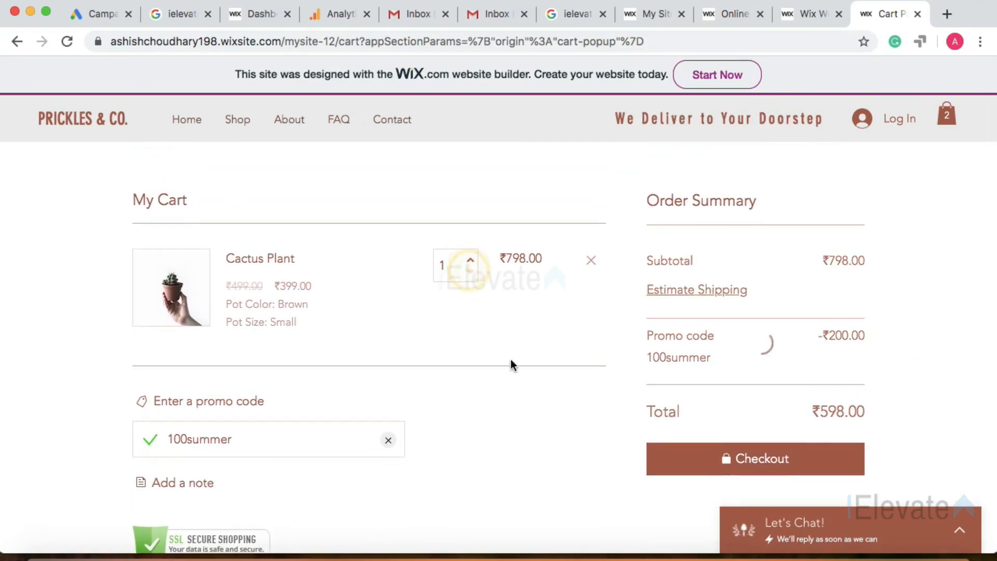
scroll(830, 403, down, 4)
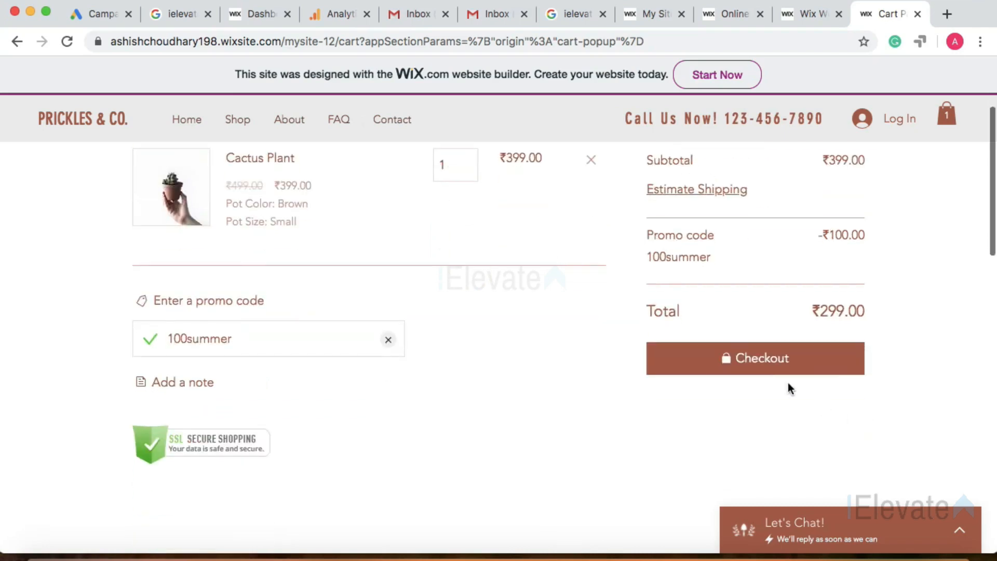
click(770, 363)
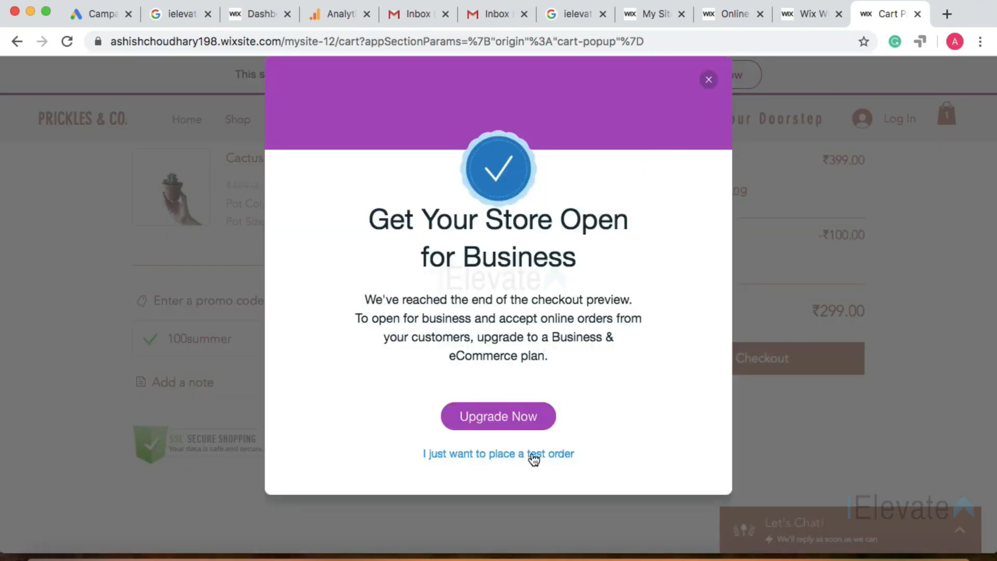
click(535, 453)
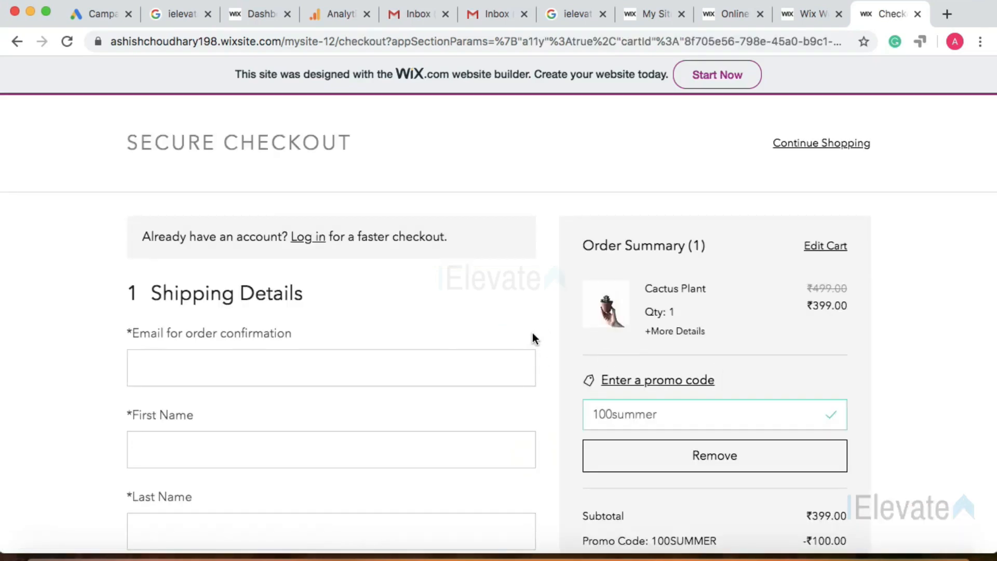
Look through the checkout's shipping details form, from the email field down to the postal code and phone fields.
scroll(534, 338, down, 1)
scroll(532, 338, down, 5)
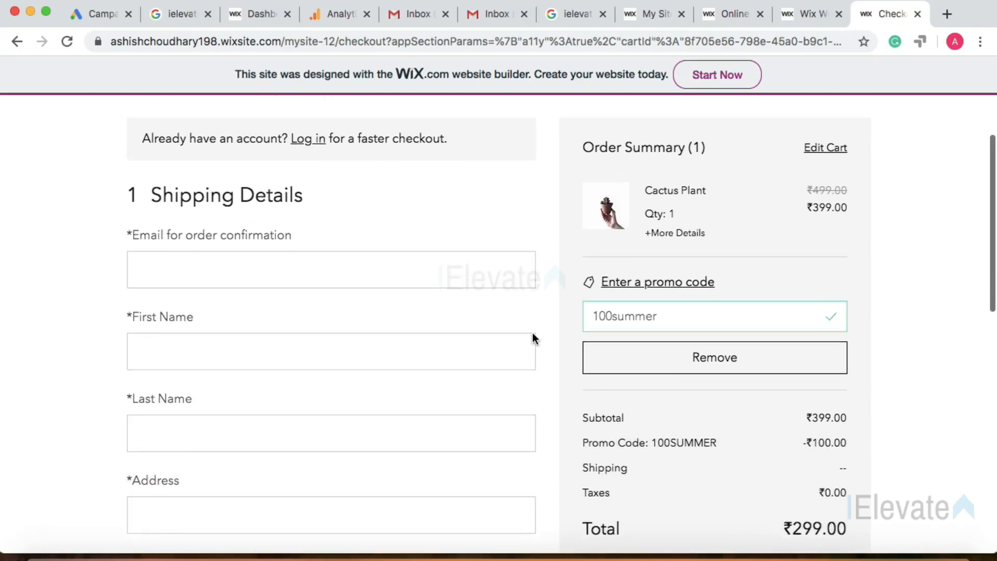
scroll(200, 334, down, 6)
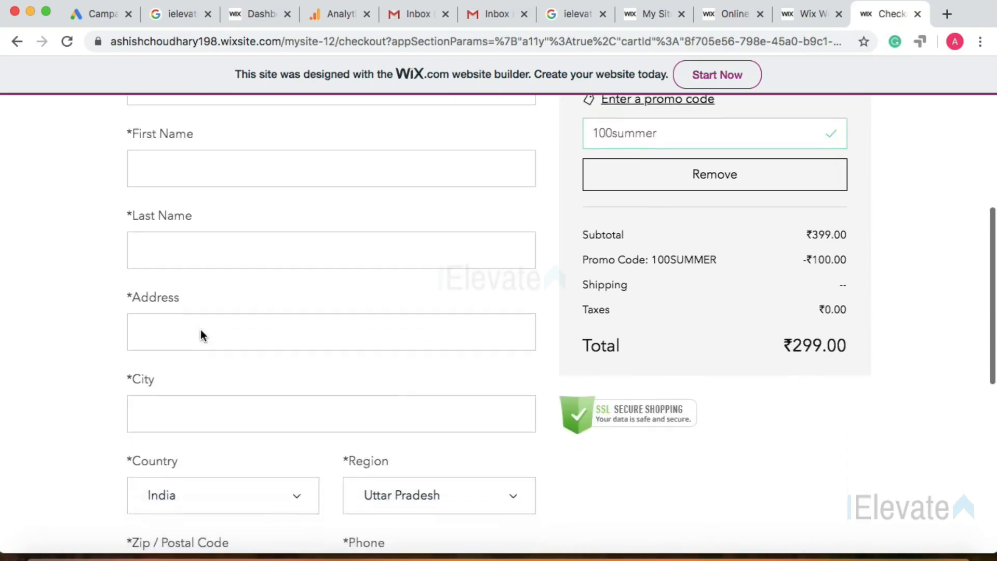
scroll(218, 317, down, 3)
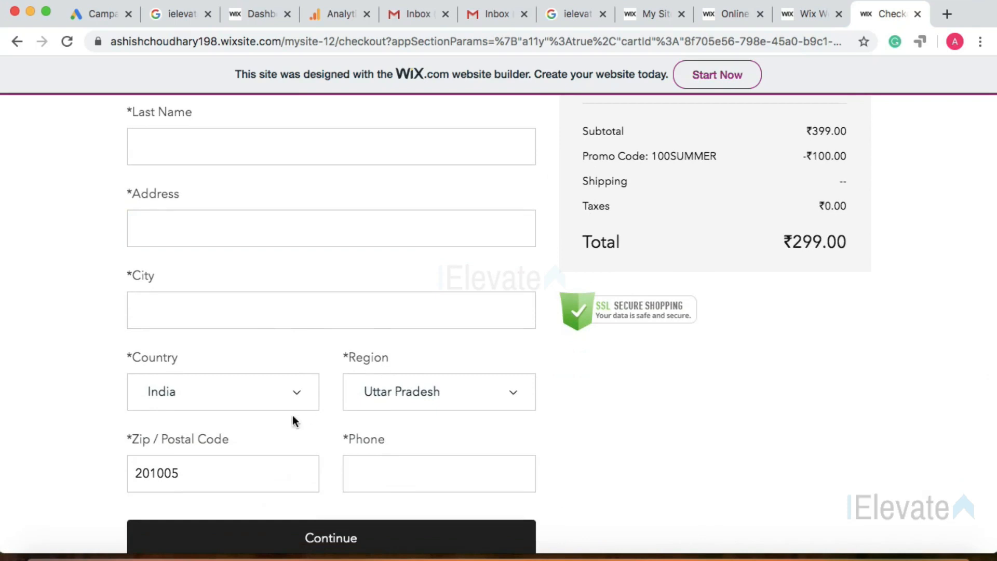
scroll(292, 418, down, 1)
scroll(291, 416, up, 8)
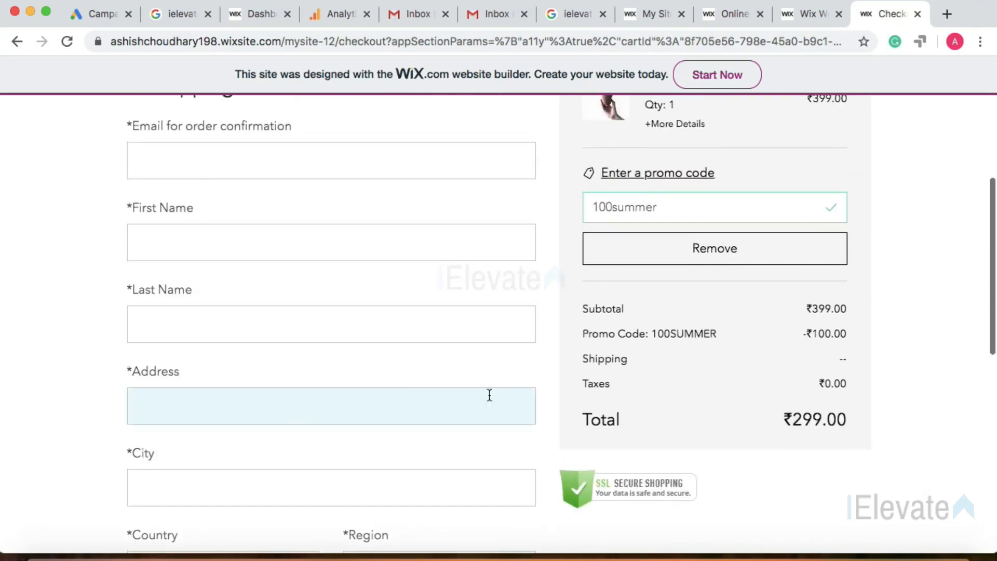
scroll(560, 383, up, 2)
scroll(560, 383, down, 7)
scroll(559, 383, up, 3)
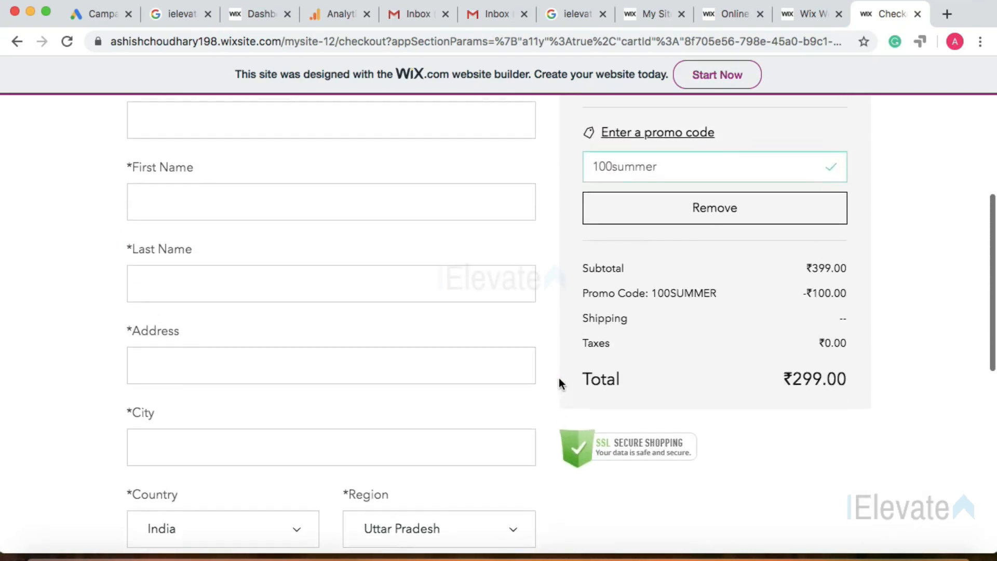
scroll(559, 383, down, 3)
scroll(559, 383, up, 3)
scroll(560, 383, down, 5)
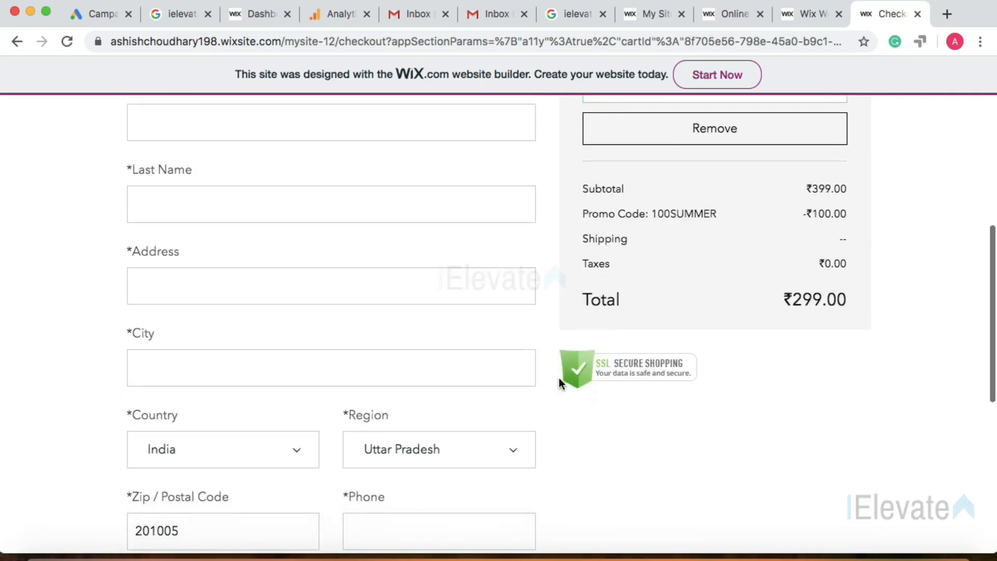
scroll(515, 401, down, 2)
click(245, 430)
Fill in the shipping details from the first saved contact profile suggested for the order confirmation email.
scroll(343, 413, up, 12)
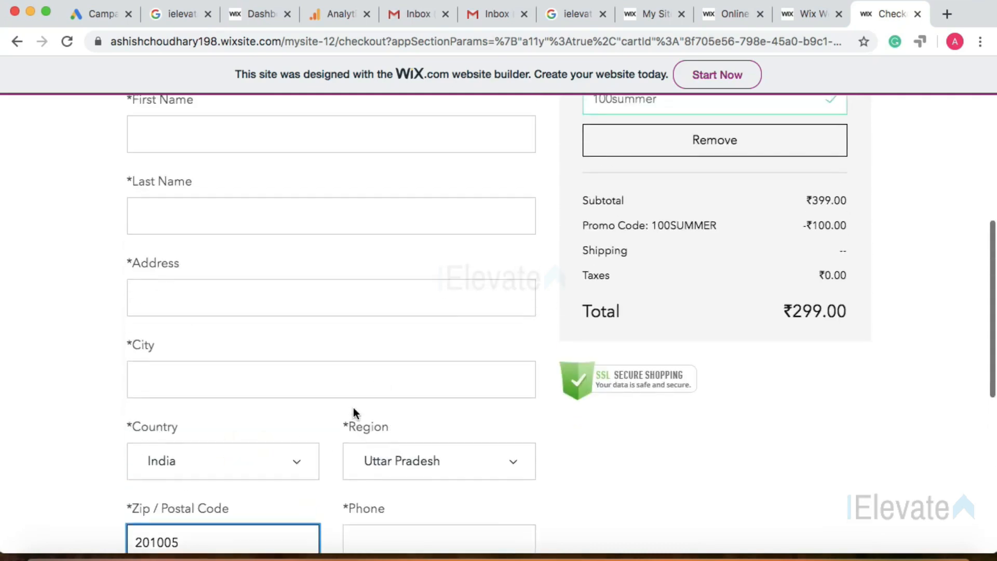
click(195, 232)
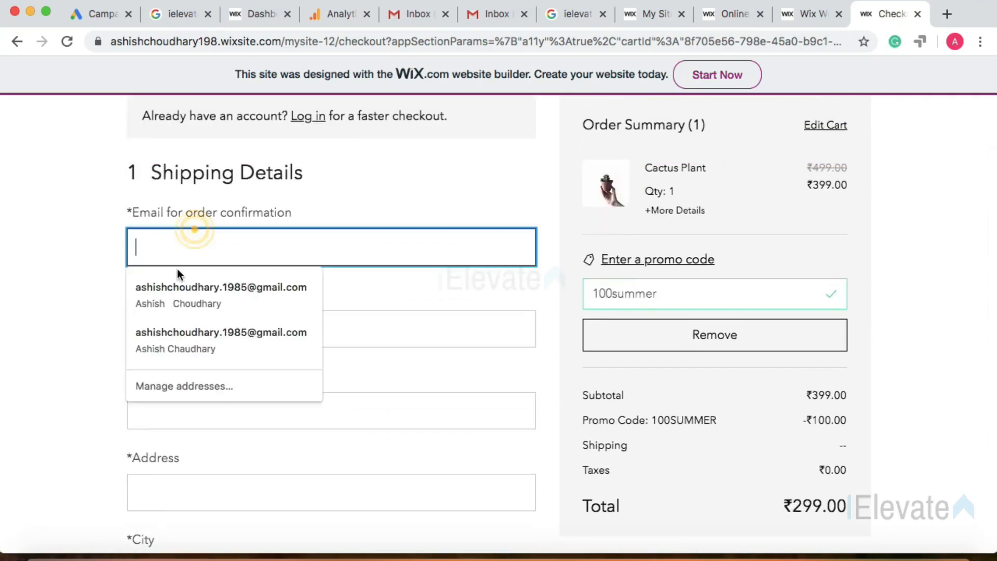
click(210, 289)
scroll(146, 315, down, 2)
scroll(130, 385, down, 4)
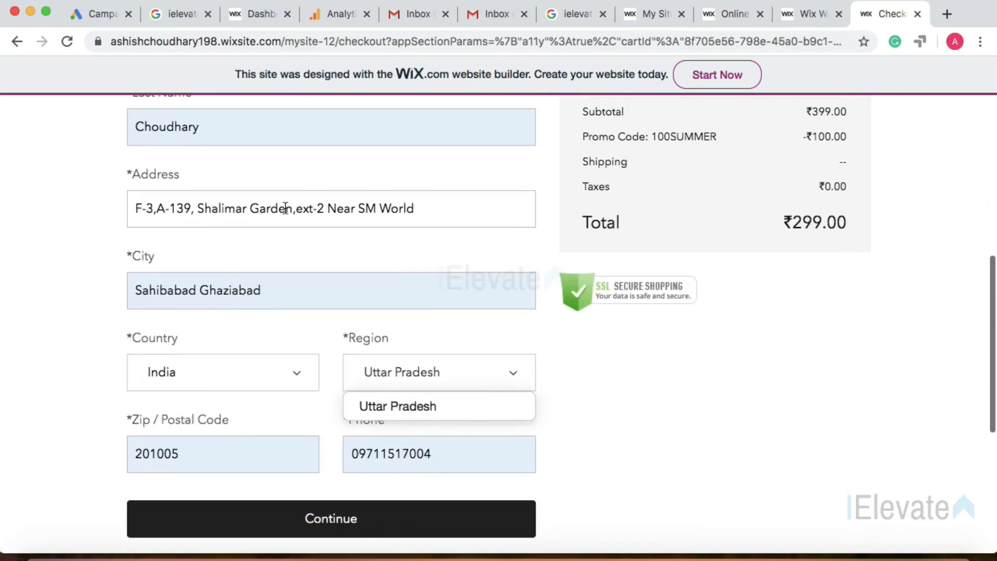
Replace the autofilled street address with a shortened one and try to continue to the delivery method.
click(284, 209)
key(super+a)
key(BackSpace)
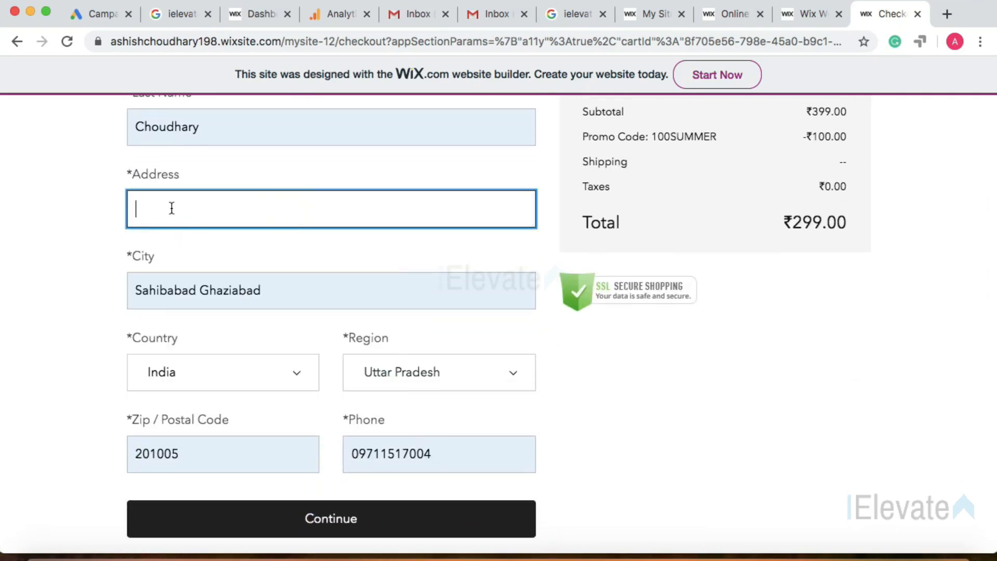
text(39)
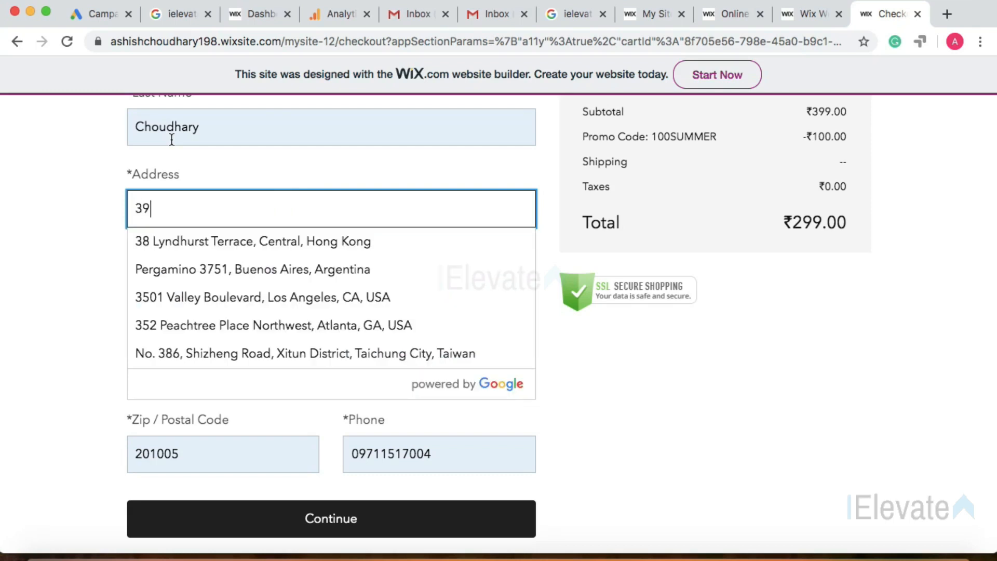
click(54, 191)
scroll(171, 348, down, 2)
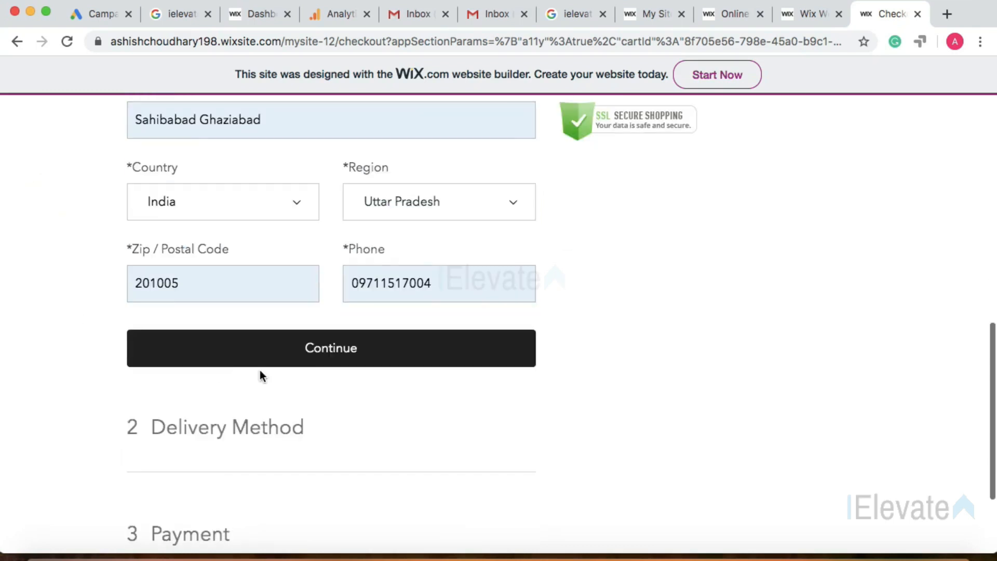
click(314, 361)
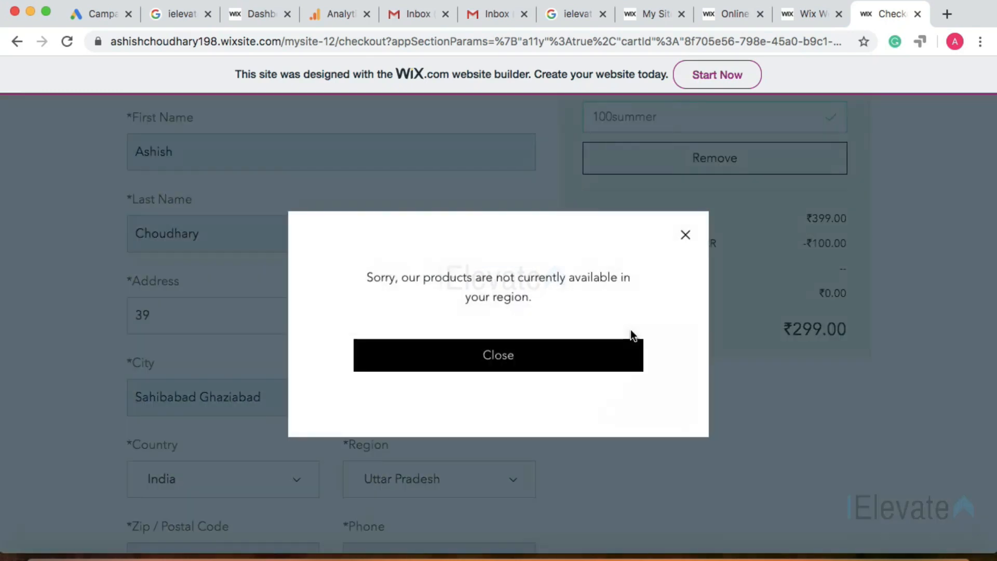
triple_click(503, 284)
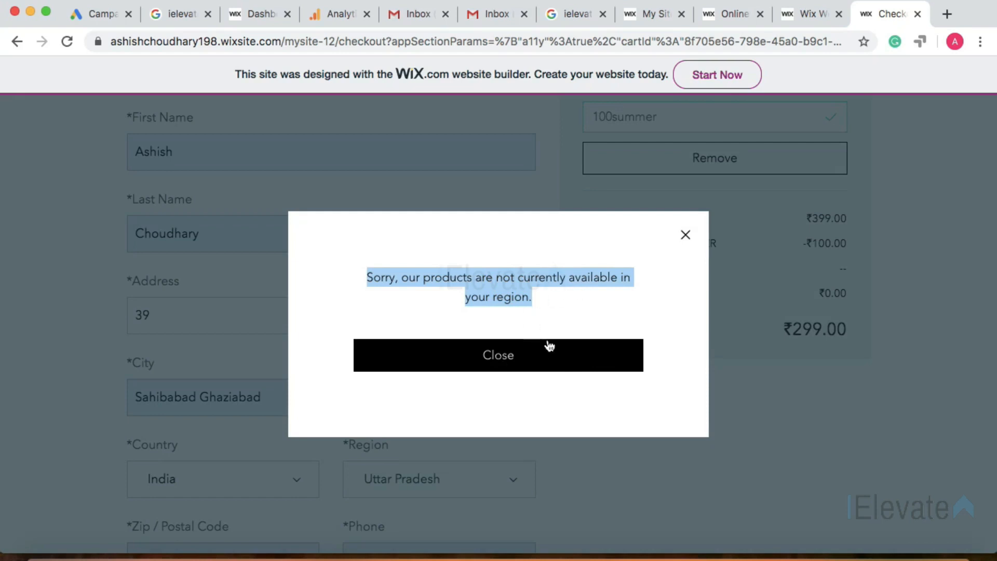
Switch to the Wix editor, dismiss the publish confirmation and open the site dashboard's main menu through the shop's product management.
click(810, 11)
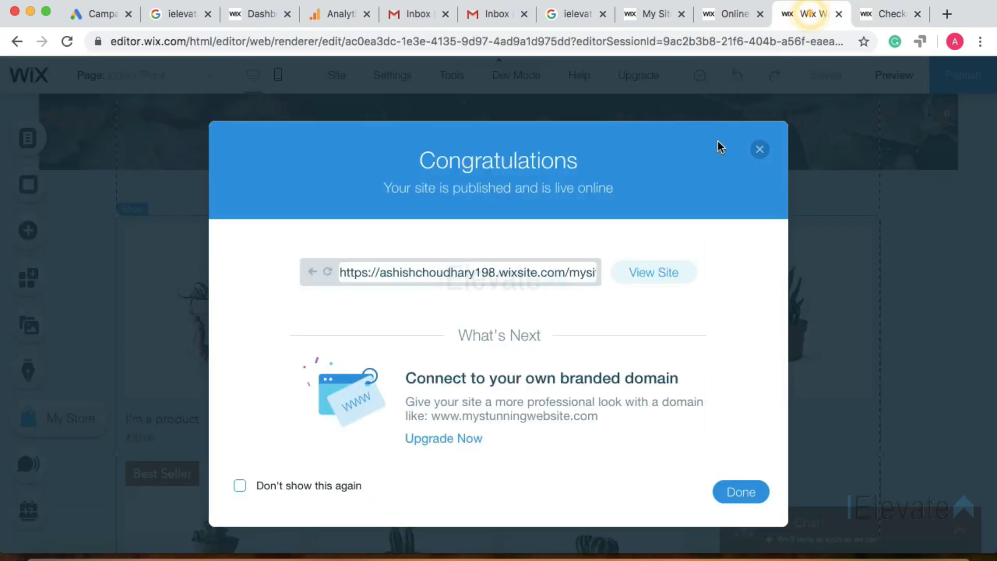
click(756, 151)
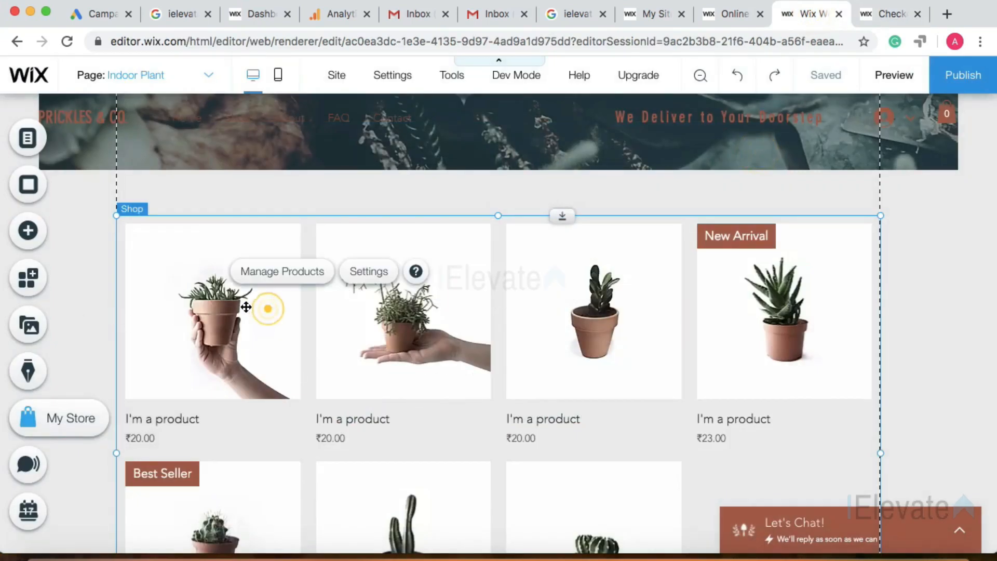
click(304, 272)
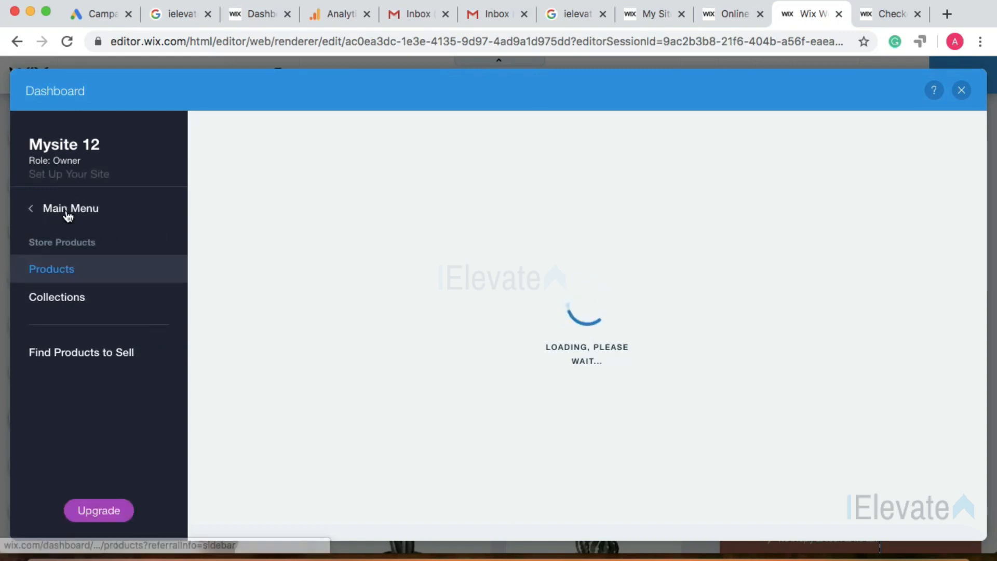
click(67, 215)
click(58, 261)
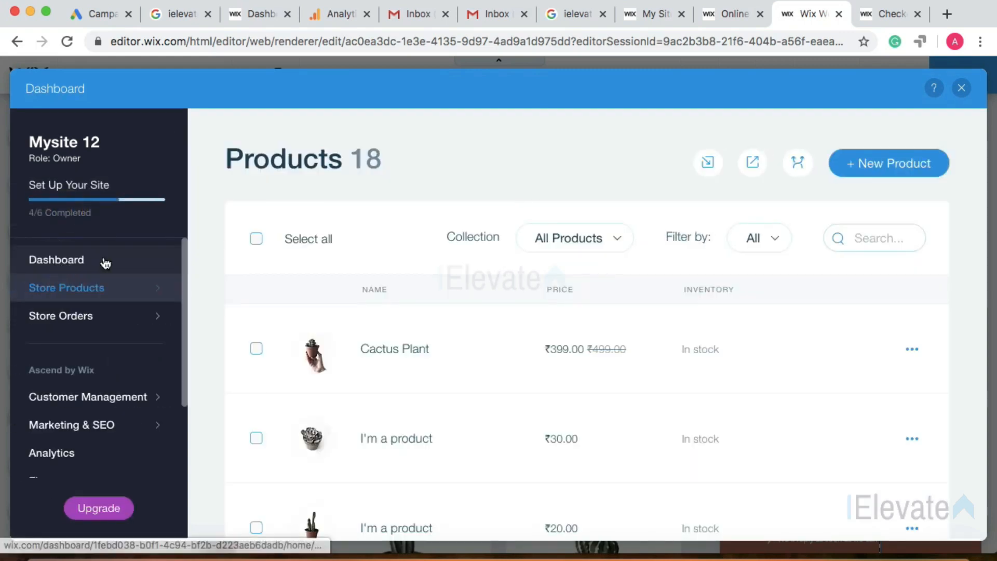
Go to the Store Shipping settings and open the Domestic region for editing.
scroll(76, 332, down, 3)
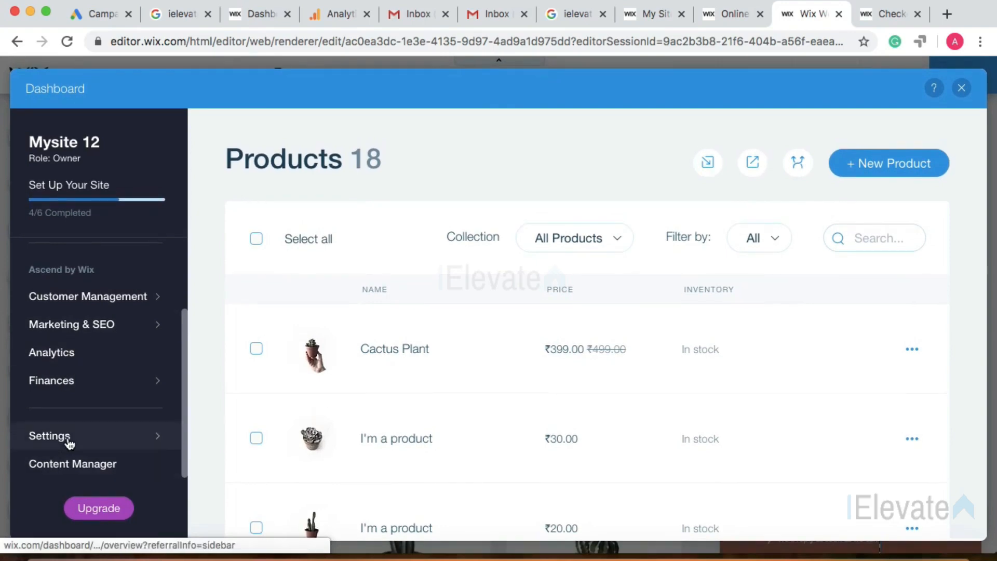
click(69, 433)
scroll(99, 400, down, 4)
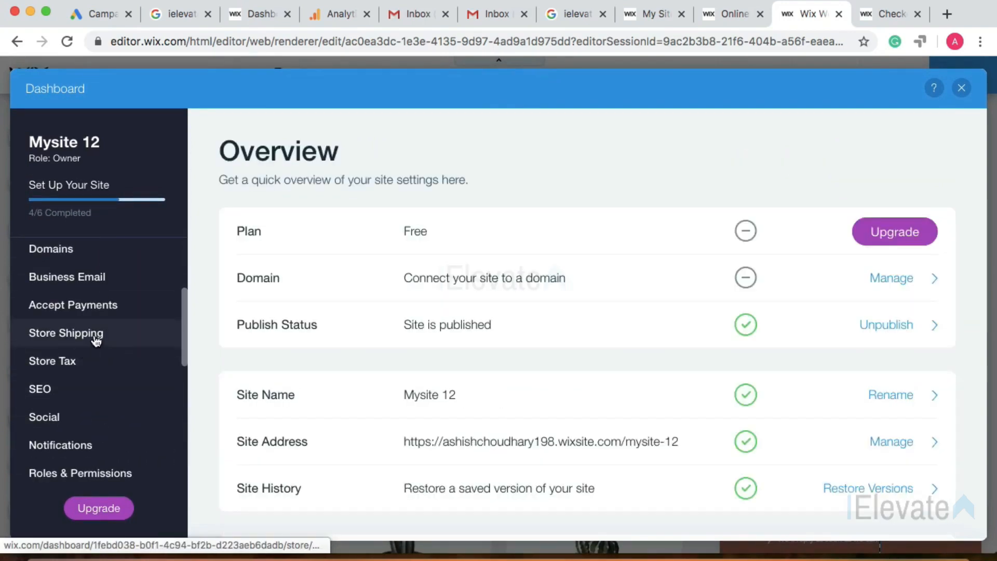
click(96, 341)
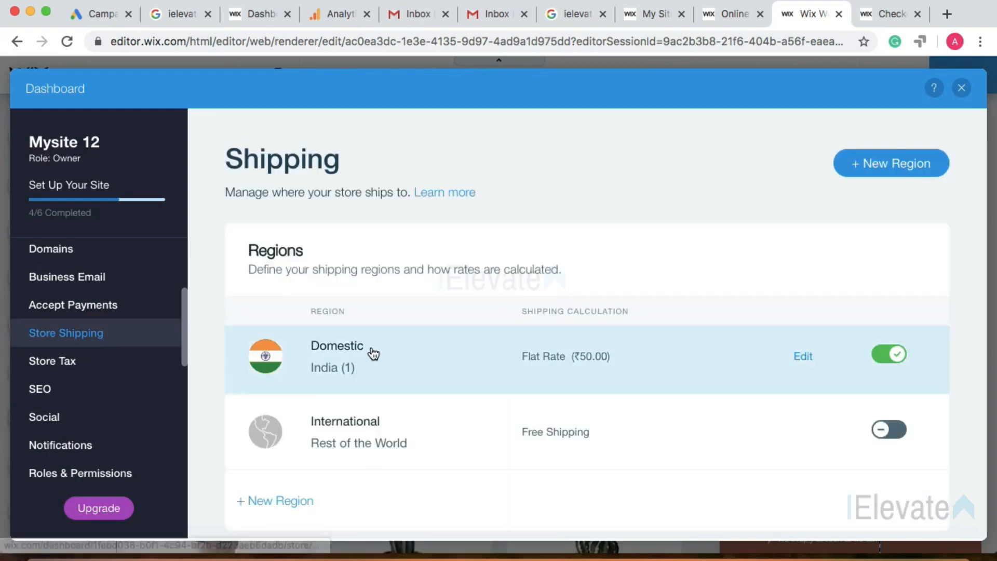
click(373, 353)
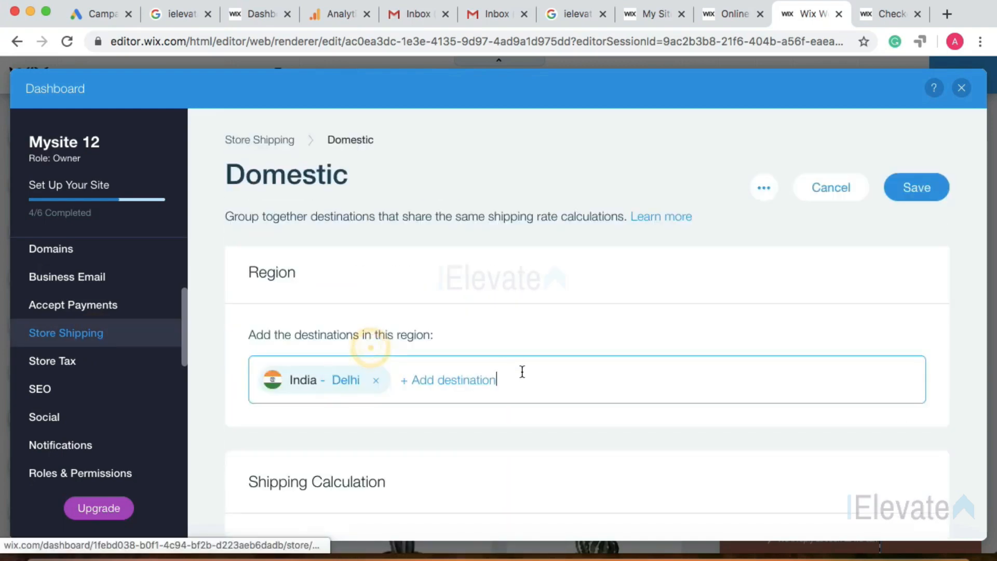
Change the Domestic region's shipping calculation to Rate by Weight.
scroll(544, 354, down, 6)
click(625, 259)
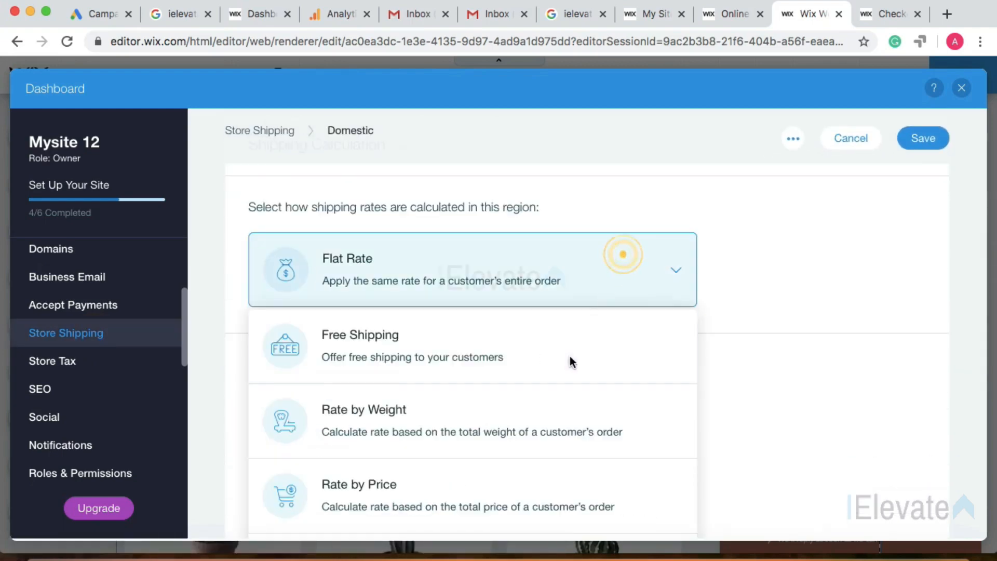
scroll(570, 358, down, 2)
click(538, 318)
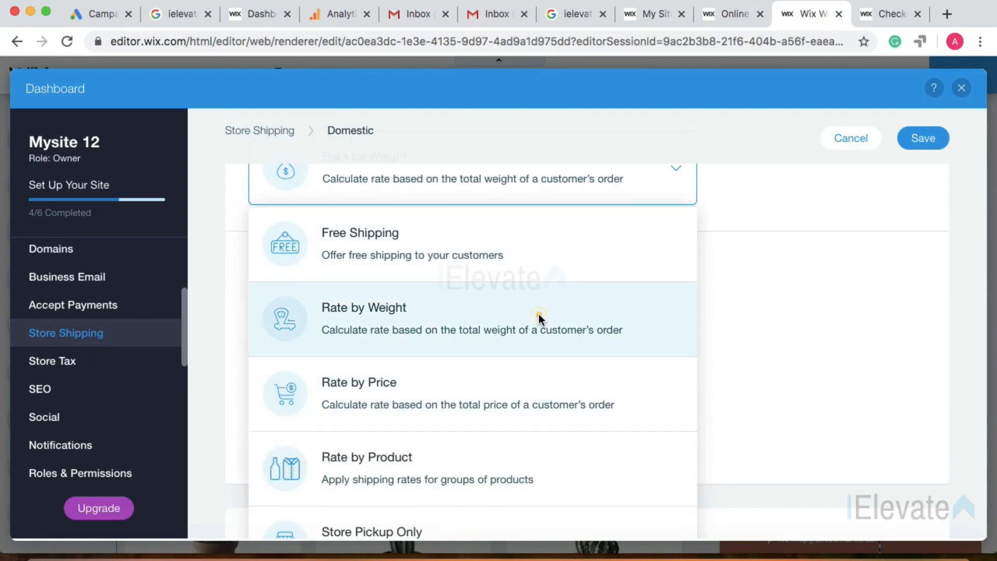
Name the Domestic region's weight-based delivery option Standard Delivery with an estimated delivery time of 3-5 business days.
scroll(630, 270, up, 2)
scroll(608, 344, down, 2)
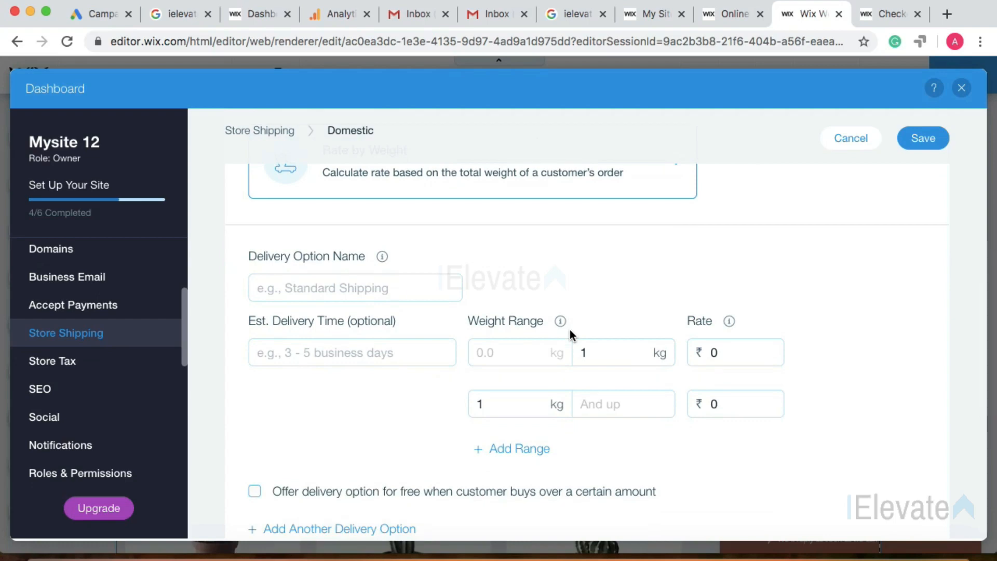
click(331, 284)
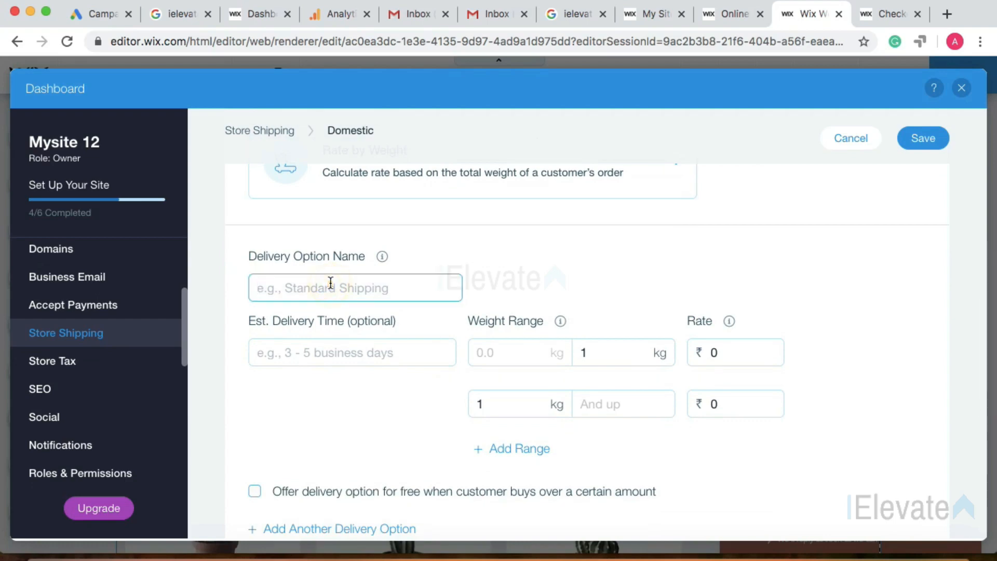
text(Standar)
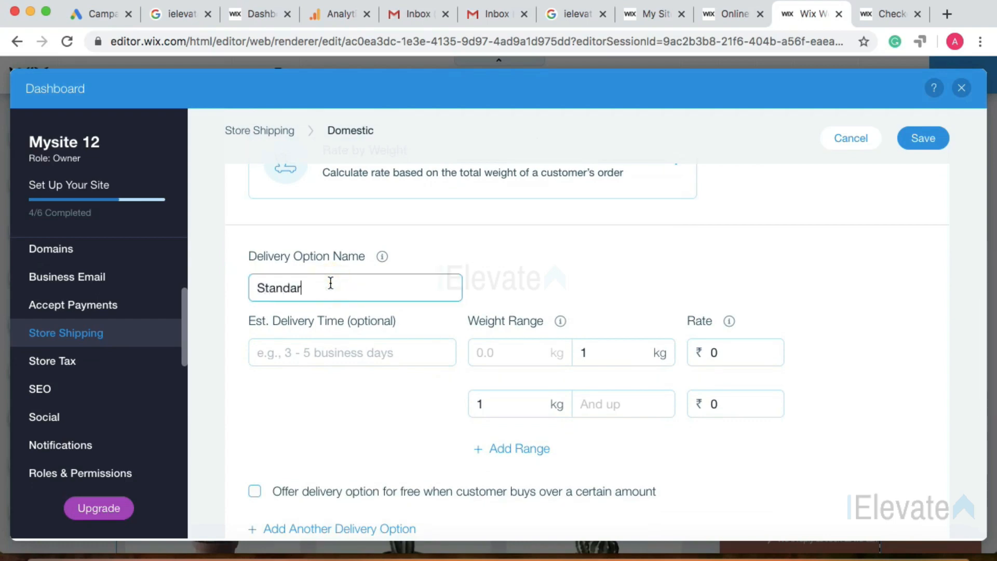
text(d Delivery)
click(316, 355)
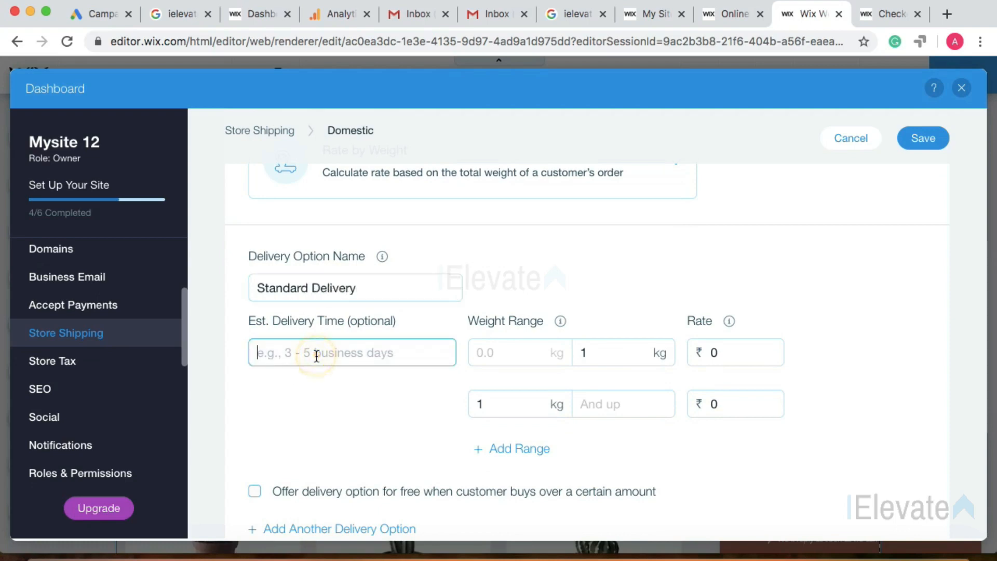
text(3-)
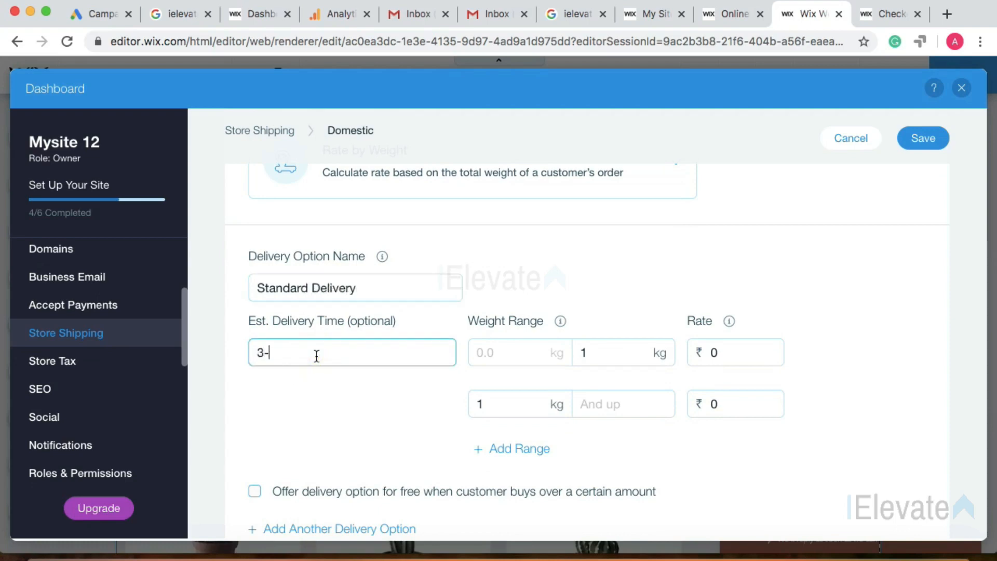
text(5 business days)
click(376, 403)
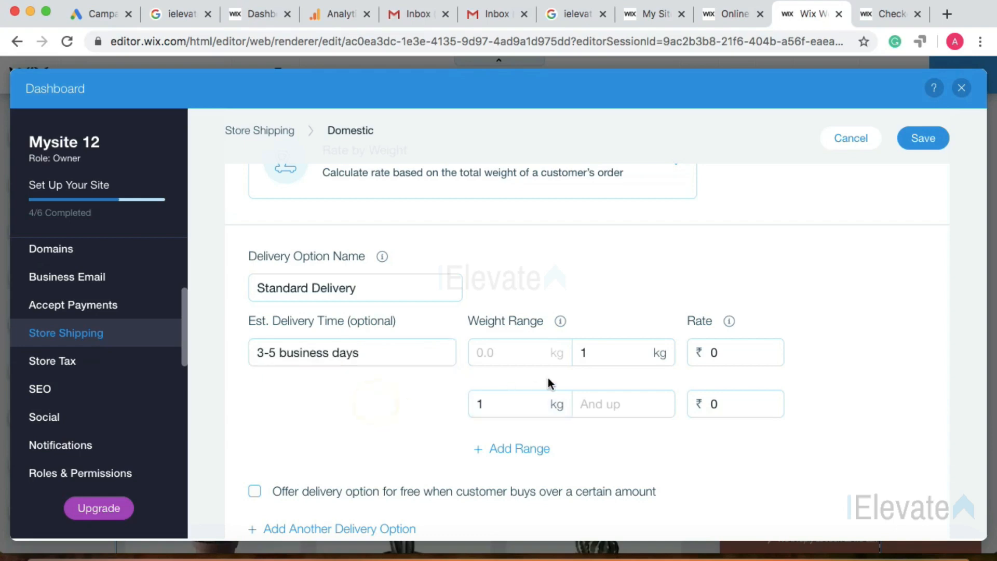
Set the first weight range's upper limit to 3 kg and its rate to ₹200.
double_click(715, 350)
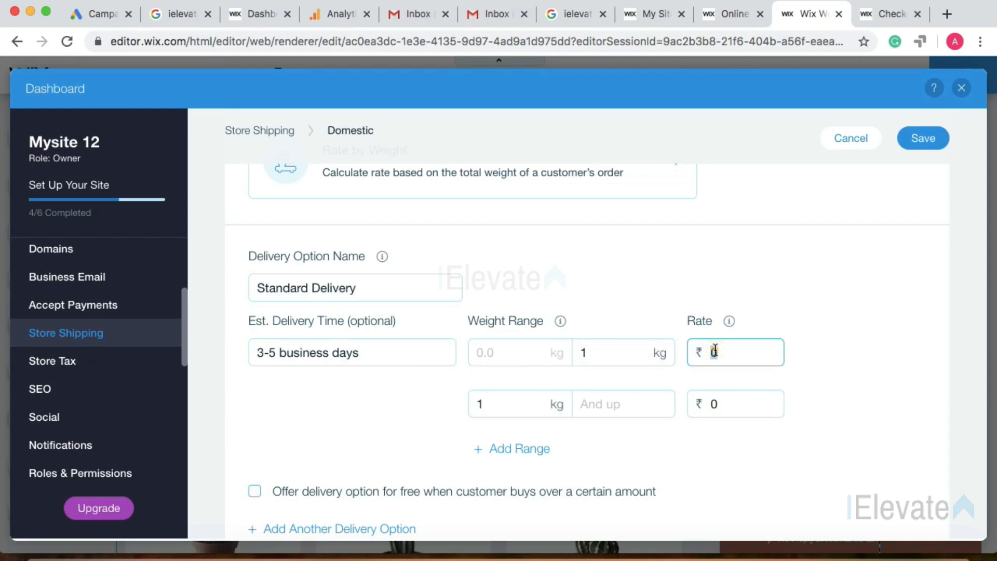
double_click(611, 353)
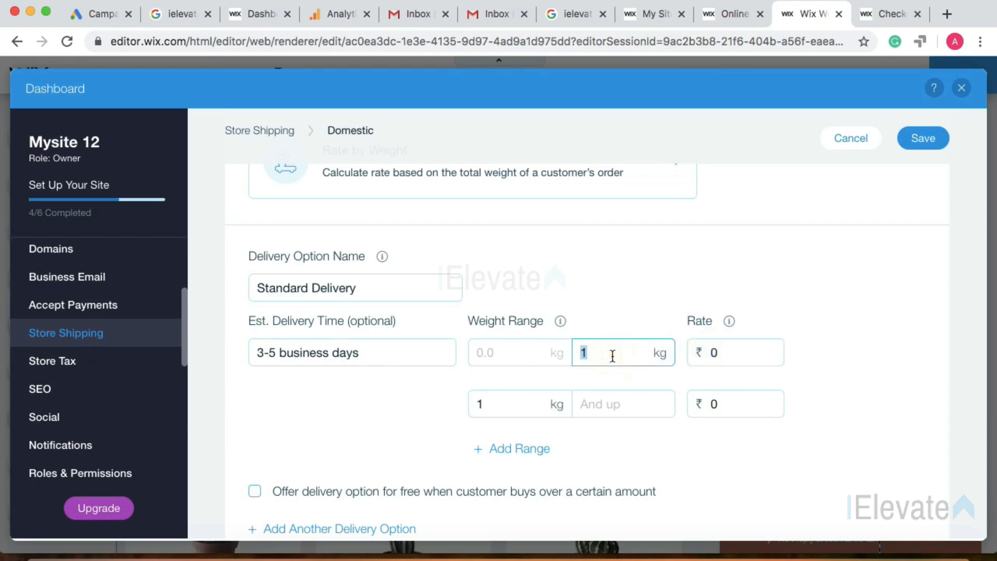
text(3)
double_click(715, 354)
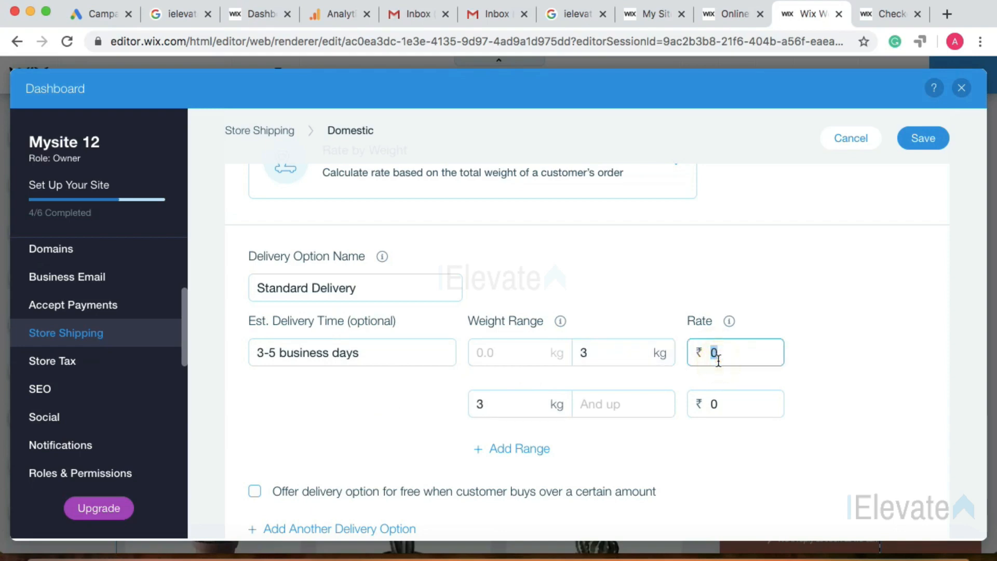
text(200)
click(853, 363)
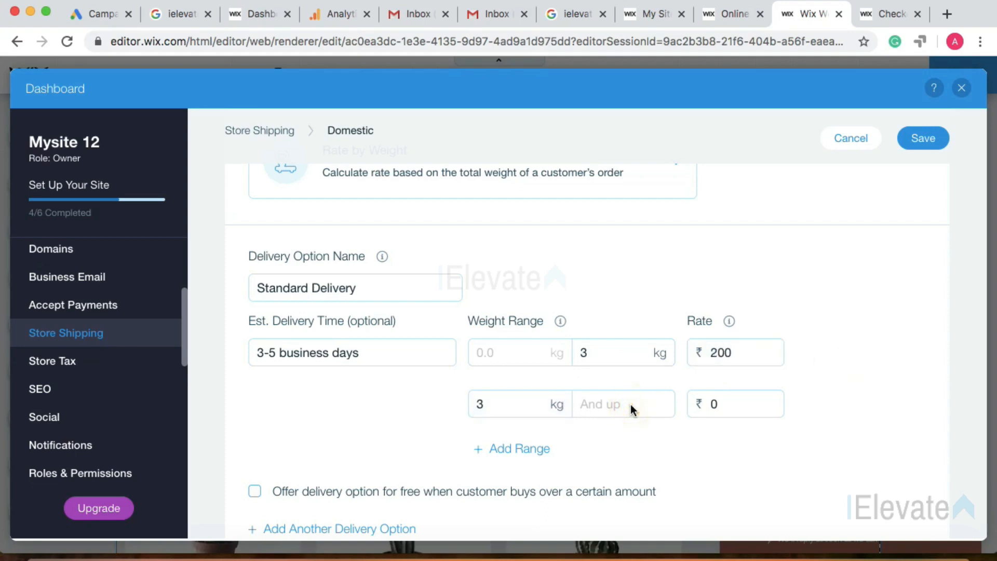
Add another weight range and set the 3 kg range's upper limit to 6 kg with a ₹400 rate.
click(547, 406)
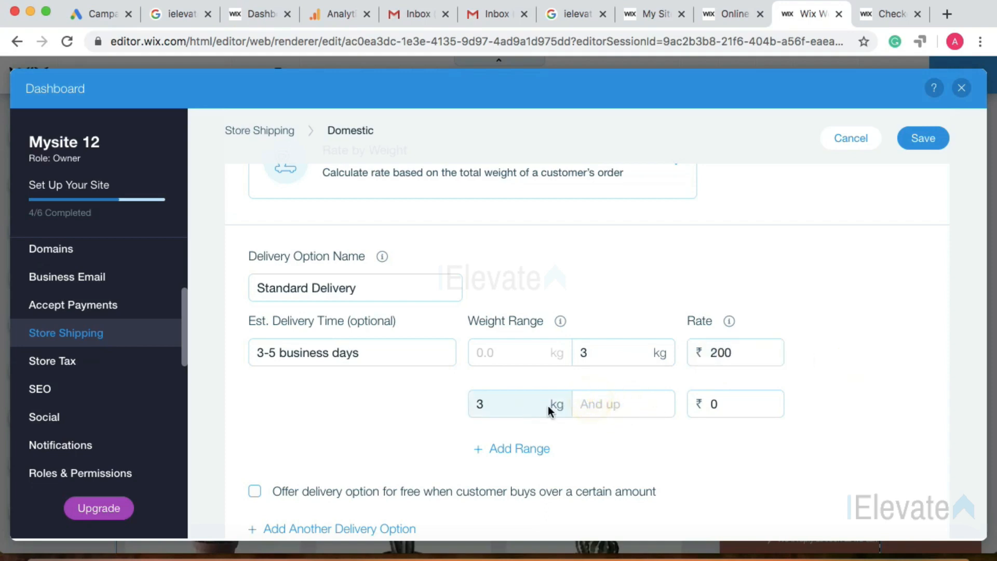
click(605, 404)
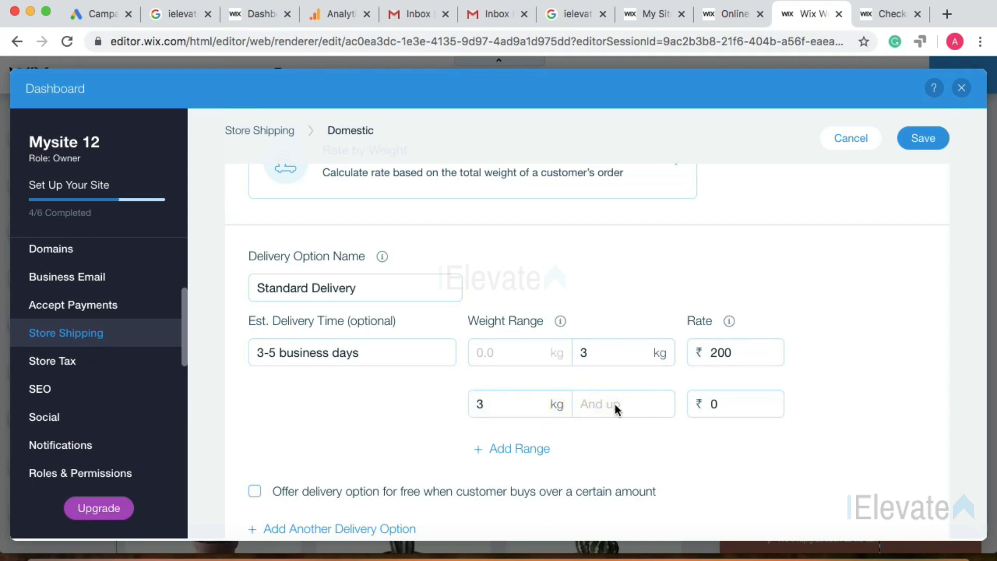
click(514, 448)
scroll(588, 454, down, 2)
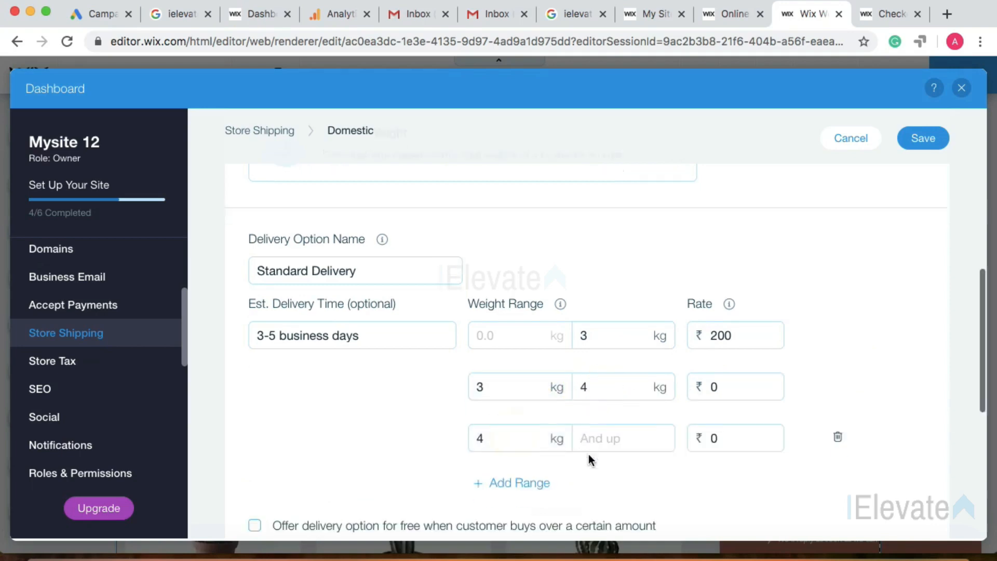
click(602, 371)
key(BackSpace)
text(6)
click(727, 366)
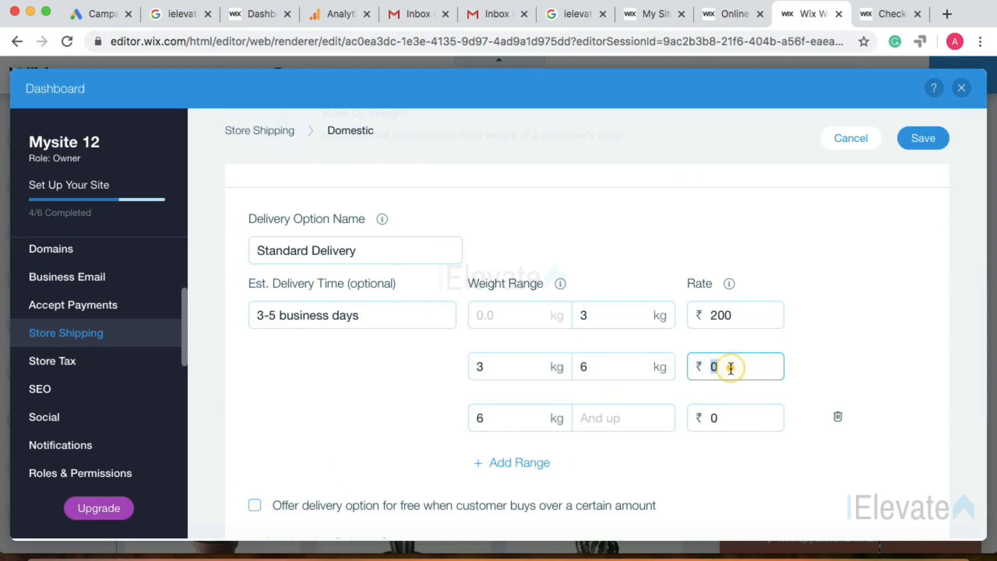
text(400)
click(880, 341)
scroll(880, 342, down, 3)
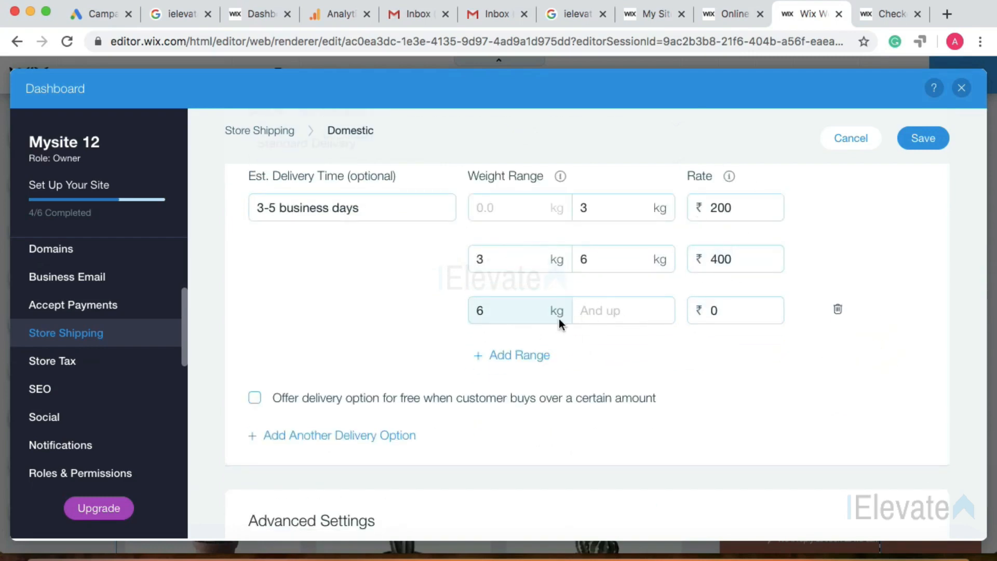
Set the shipping rate for orders of 6 kg and up to ₹500.
click(725, 312)
key(BackSpace)
text(500)
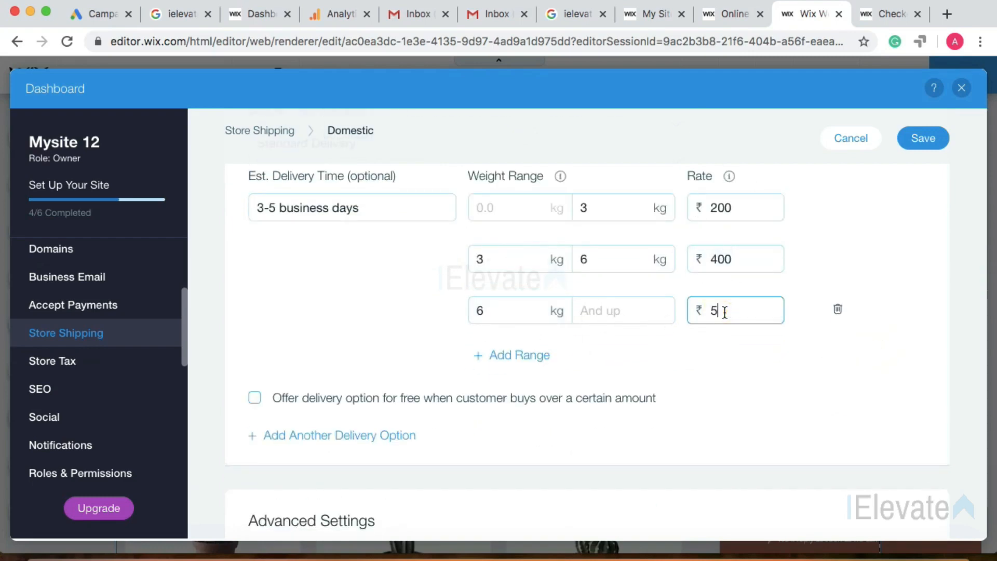
click(725, 359)
scroll(709, 366, up, 1)
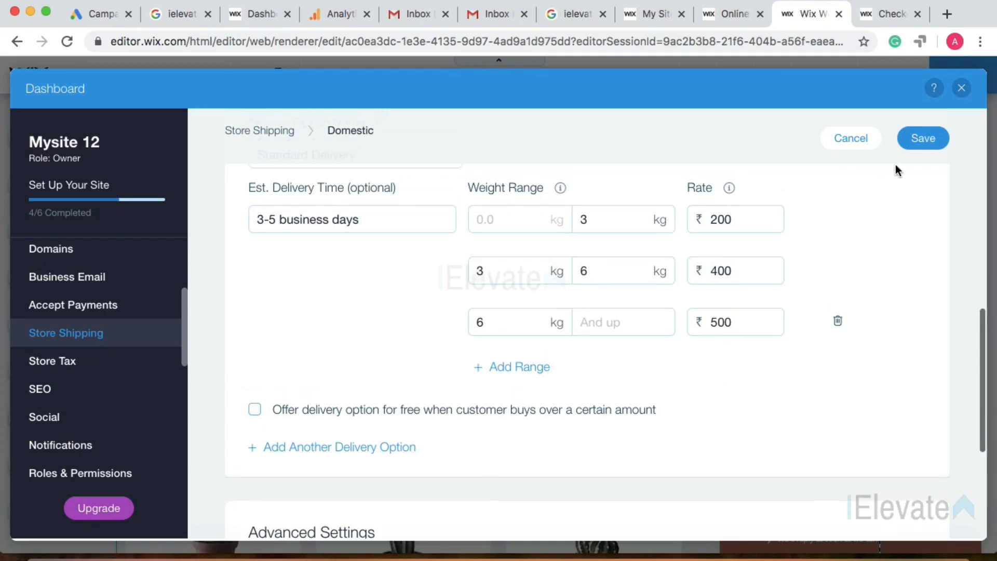
scroll(675, 221, up, 3)
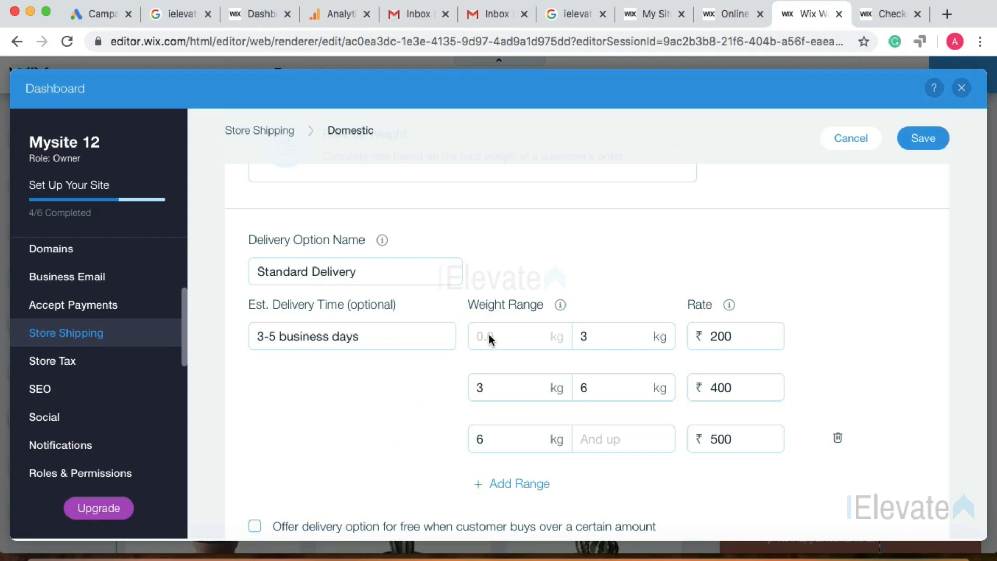
double_click(584, 336)
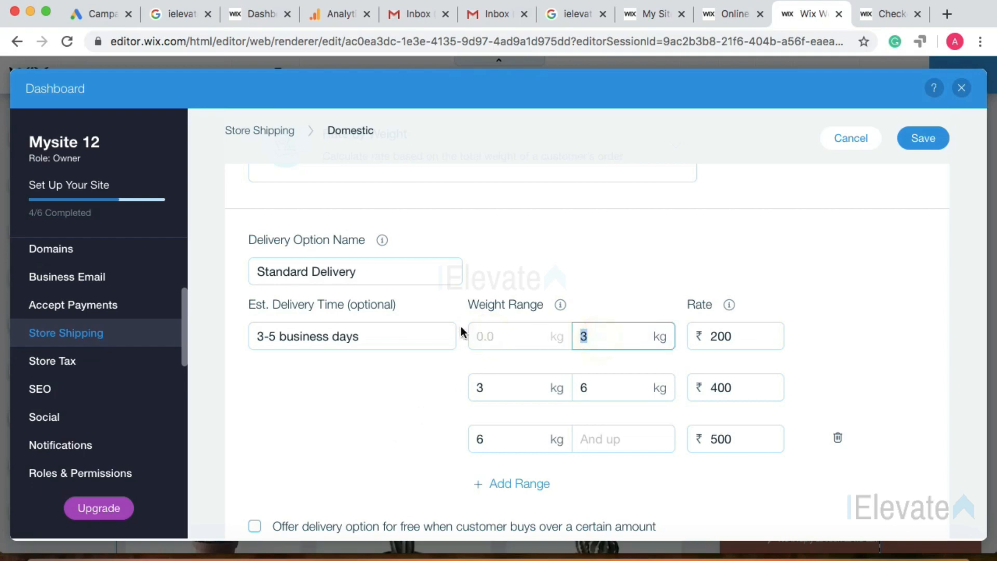
click(726, 338)
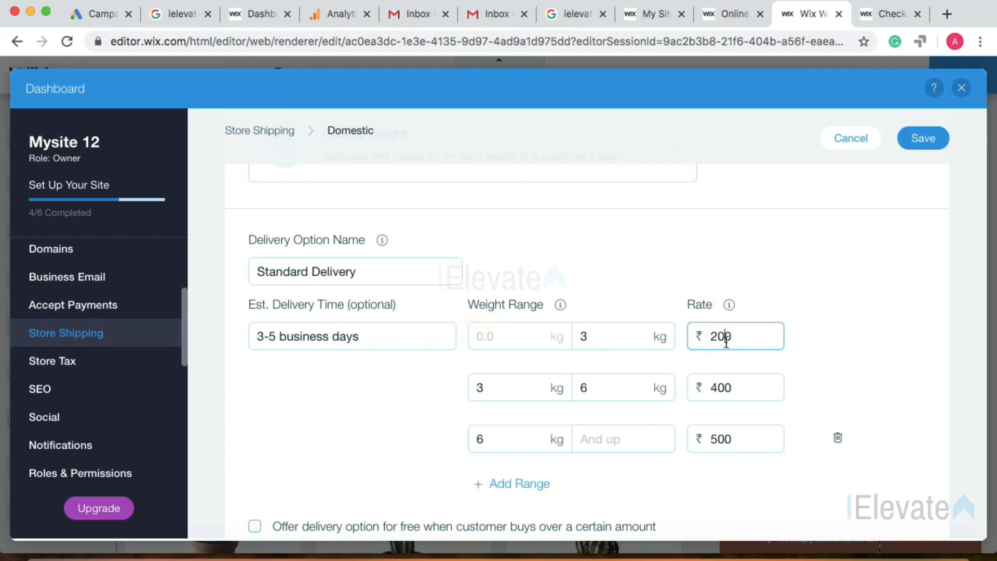
double_click(726, 338)
Change the Domestic region's shipping calculation to Rate by Price.
scroll(815, 298, up, 3)
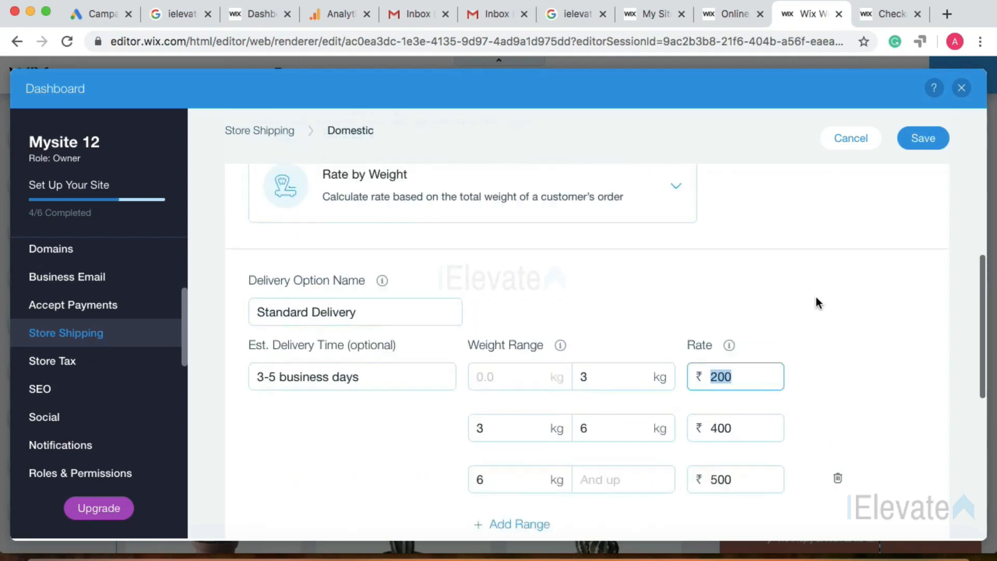
click(675, 239)
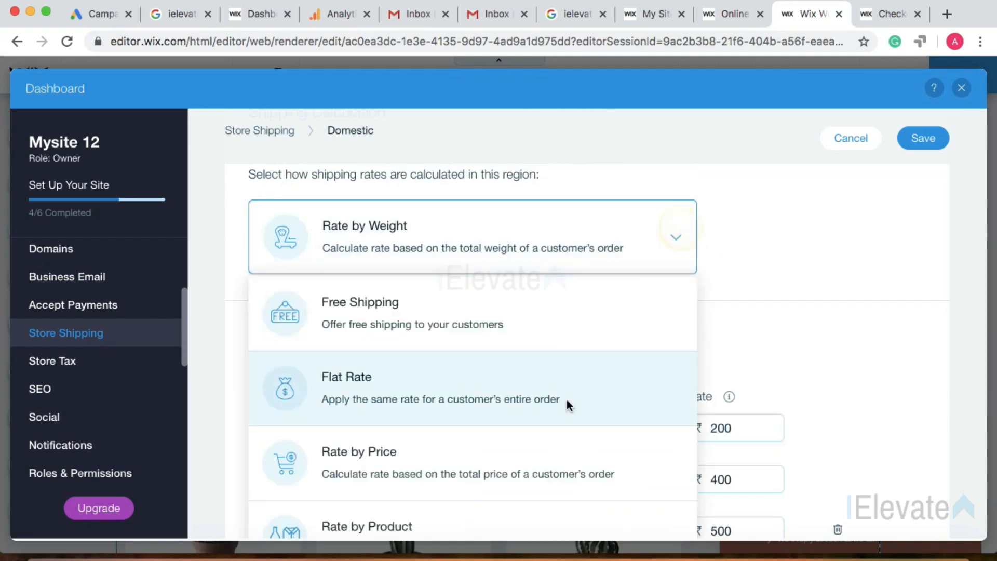
scroll(567, 405, down, 2)
scroll(566, 405, down, 1)
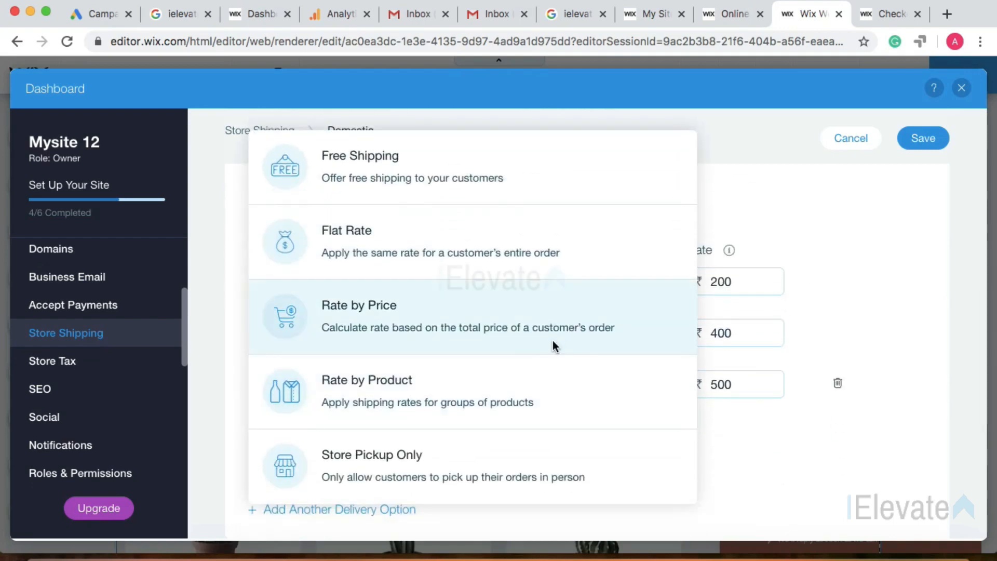
click(443, 312)
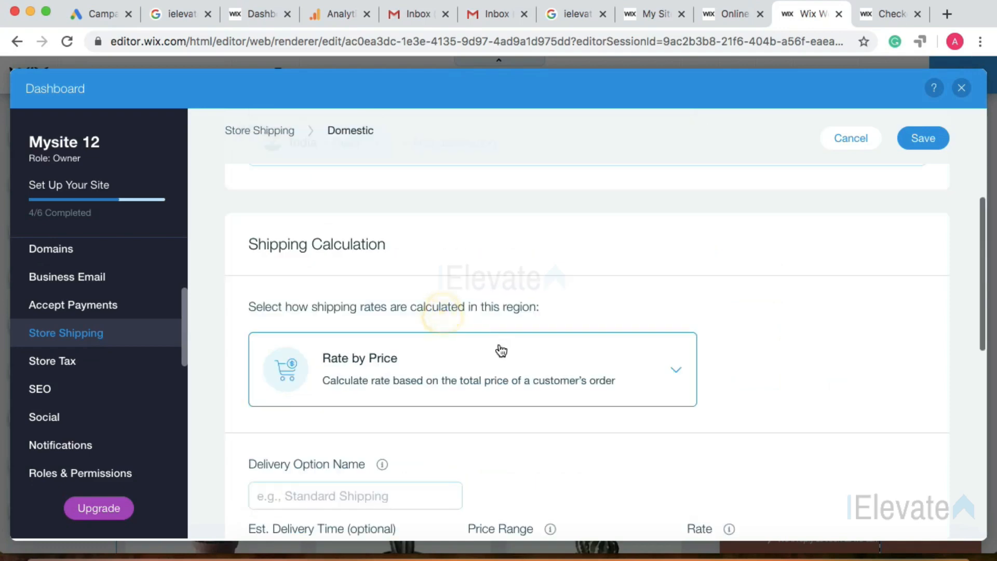
scroll(613, 327, down, 3)
scroll(613, 331, down, 1)
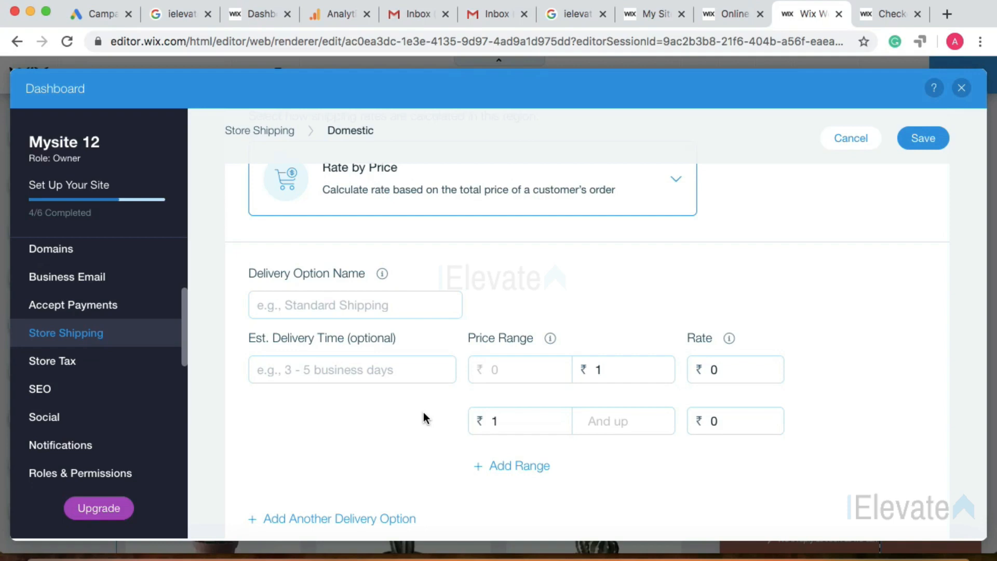
Set the first price range's upper limit to ₹500 and its shipping rate to ₹39.
click(626, 366)
key(BackSpace)
text(500)
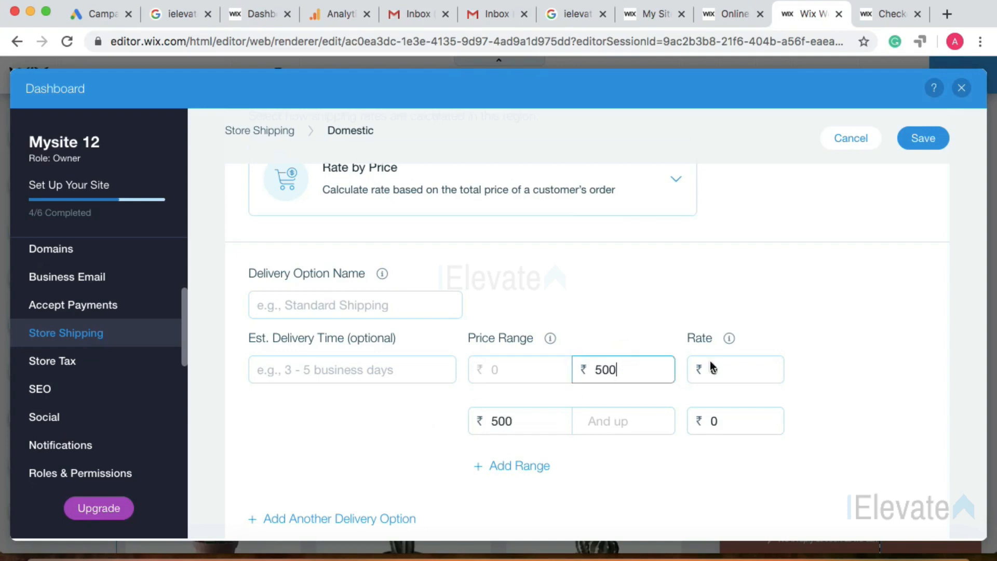
click(737, 367)
key(BackSpace)
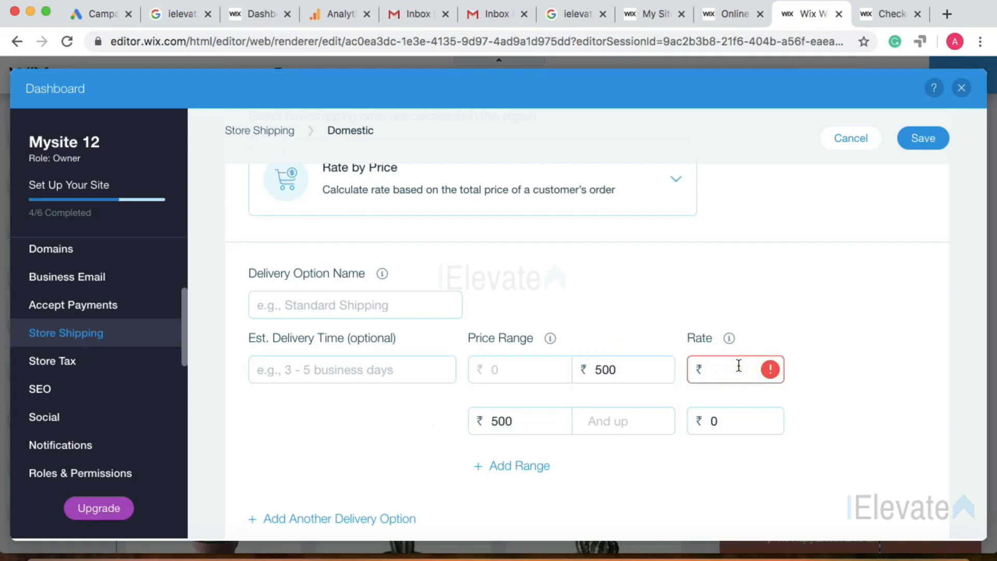
text(39)
click(846, 365)
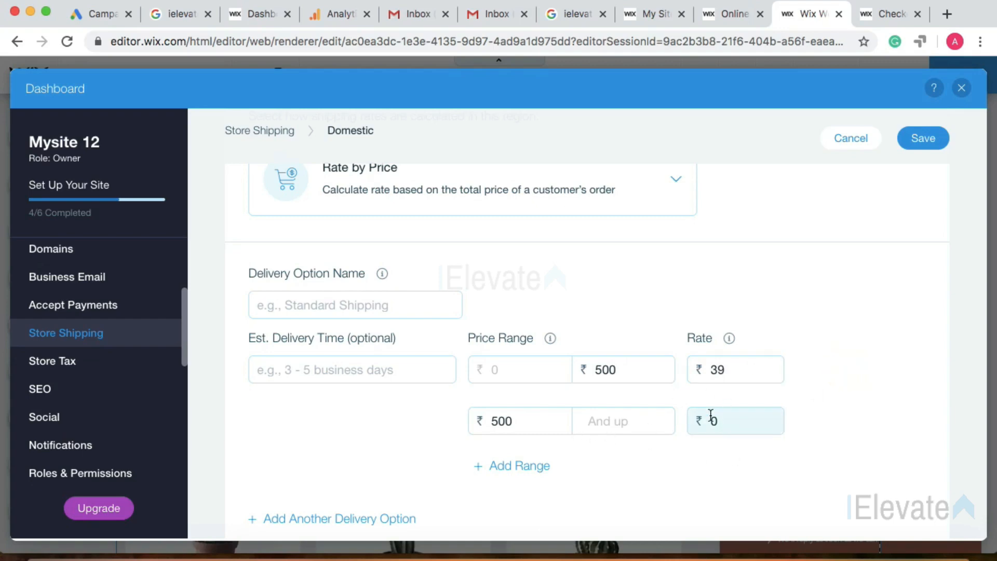
scroll(712, 410, down, 1)
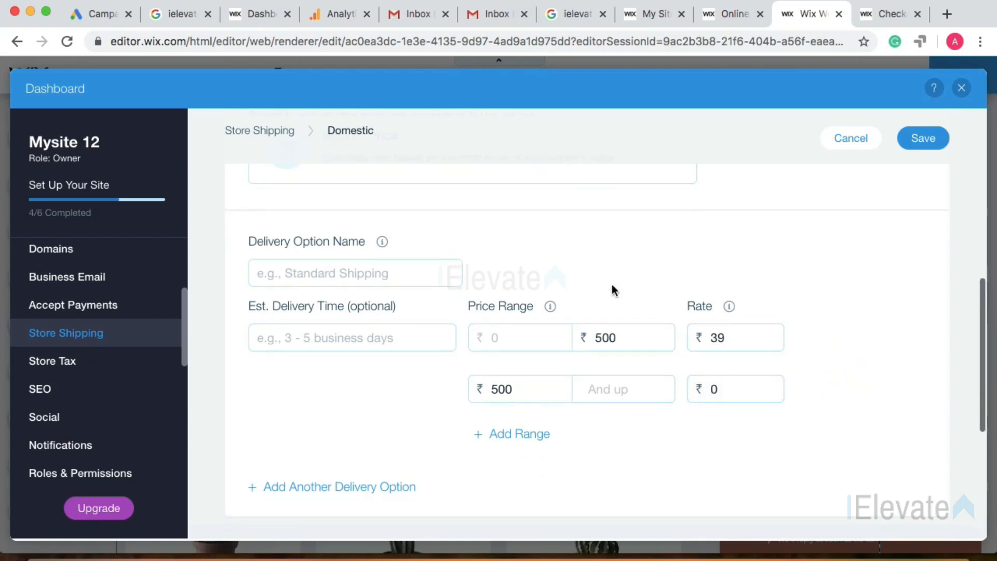
Change the Domestic region's shipping calculation to Store Pickup Only and look through the pickup address and instruction fields.
scroll(623, 280, up, 3)
click(683, 221)
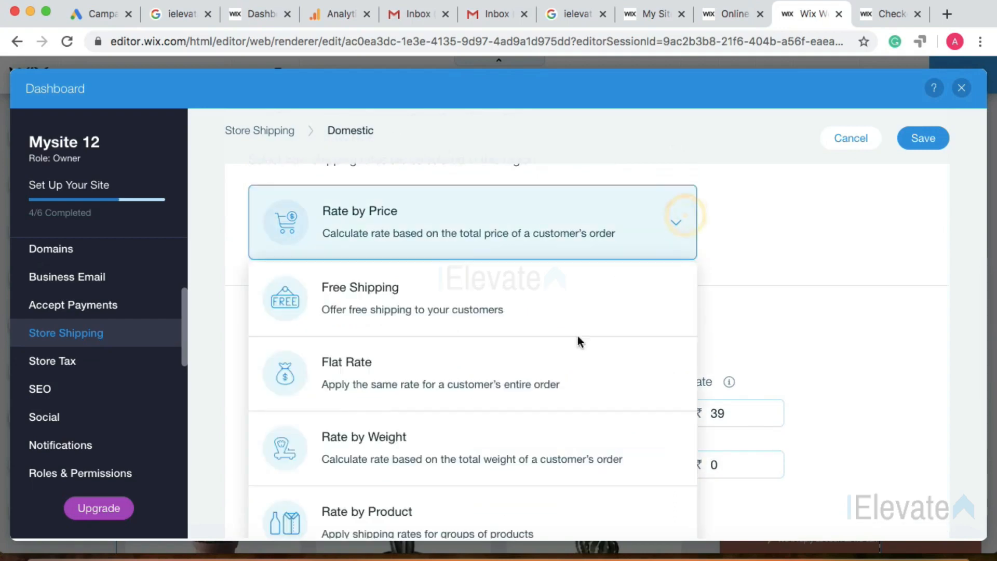
scroll(519, 432, down, 3)
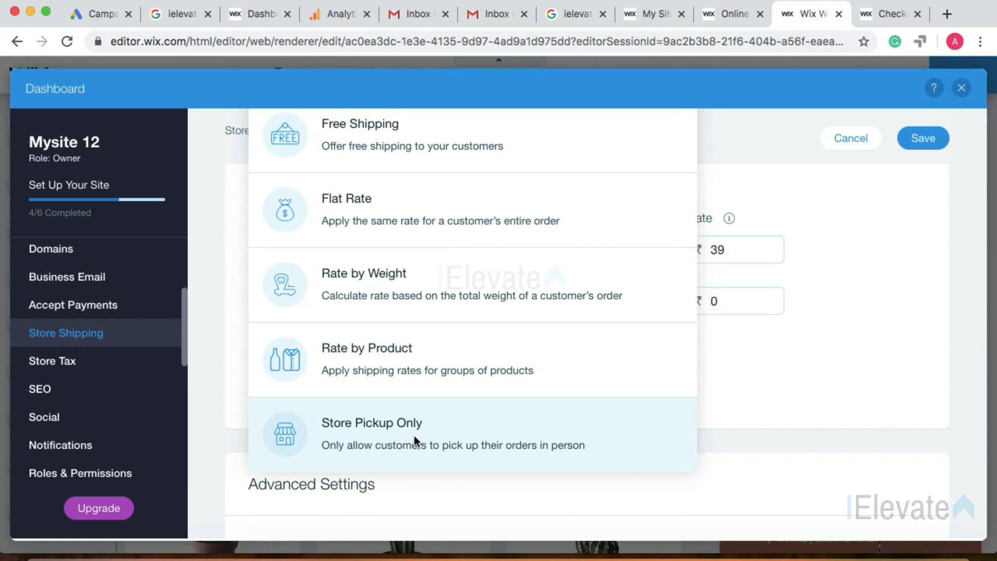
click(413, 435)
scroll(608, 322, down, 2)
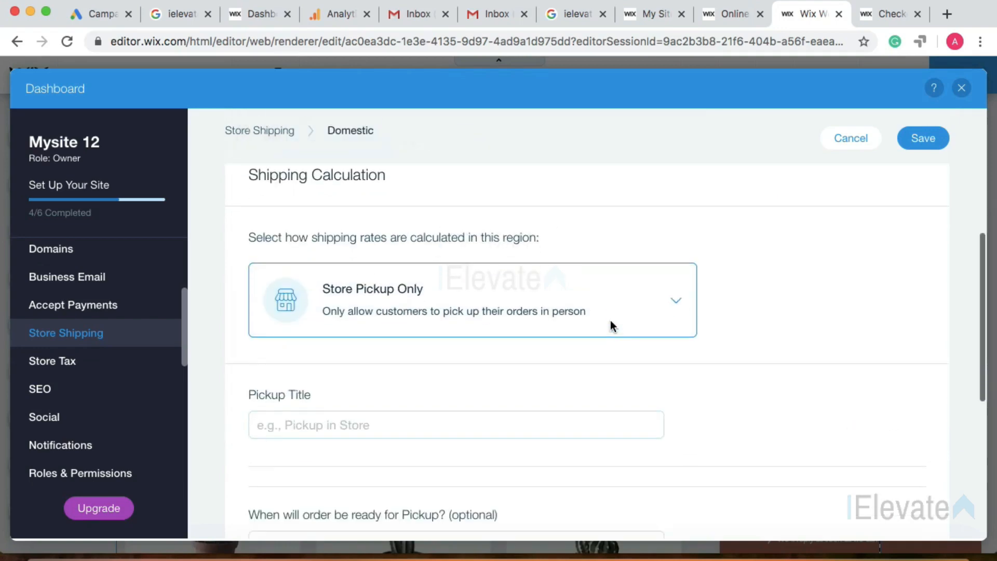
scroll(610, 322, down, 3)
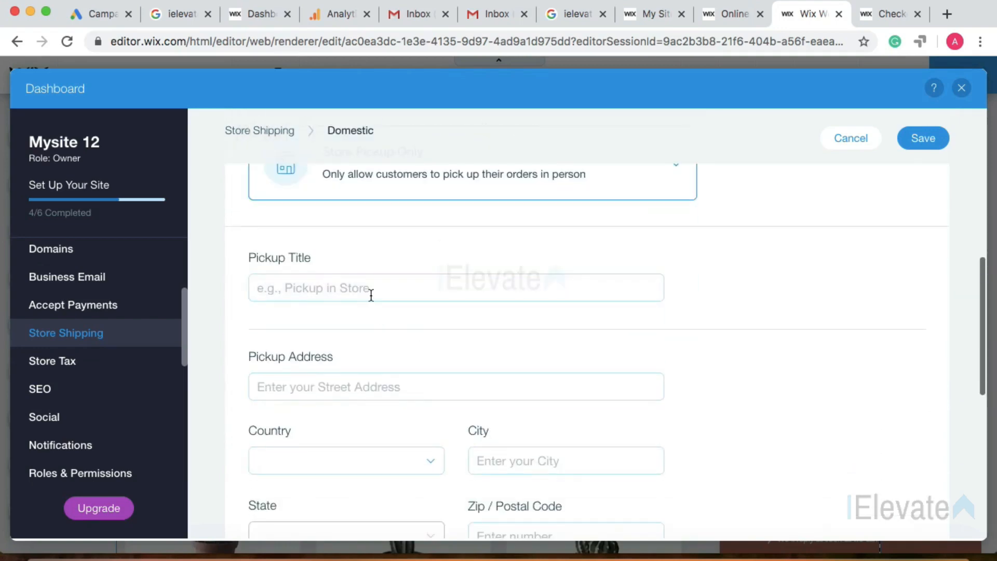
scroll(387, 345, down, 5)
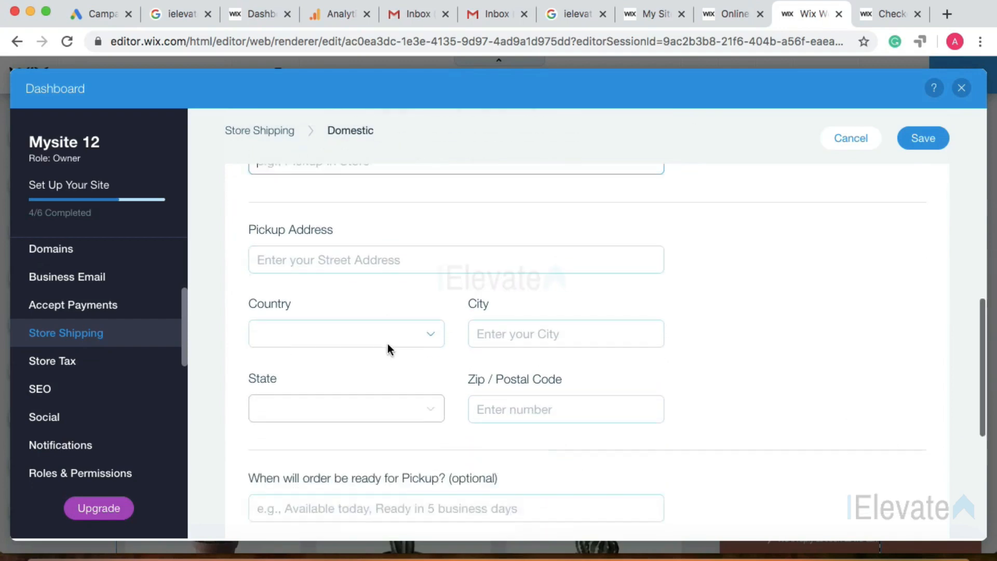
scroll(387, 344, down, 5)
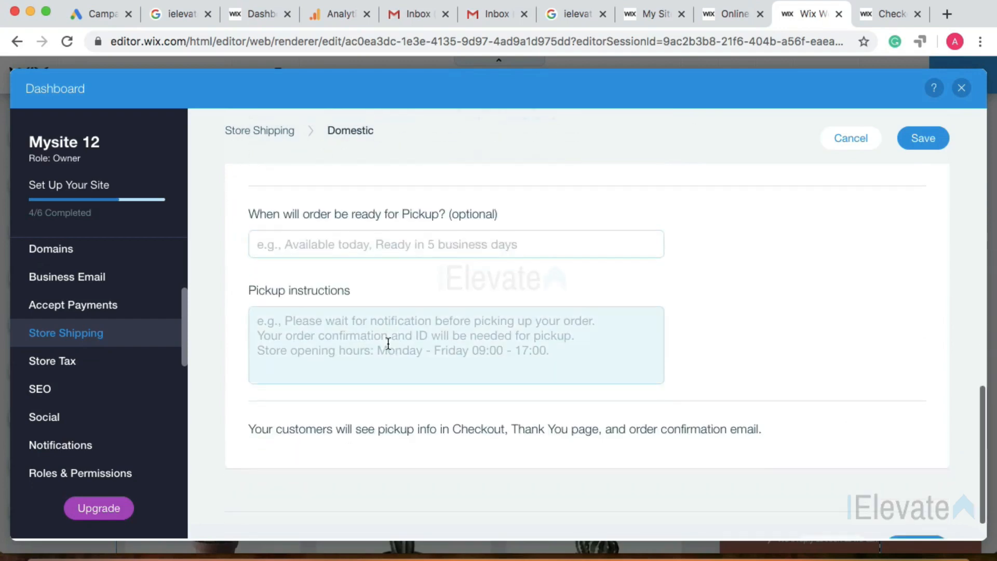
Review the store pickup address, order-ready time and pickup instructions fields of the Domestic region.
scroll(402, 310, up, 4)
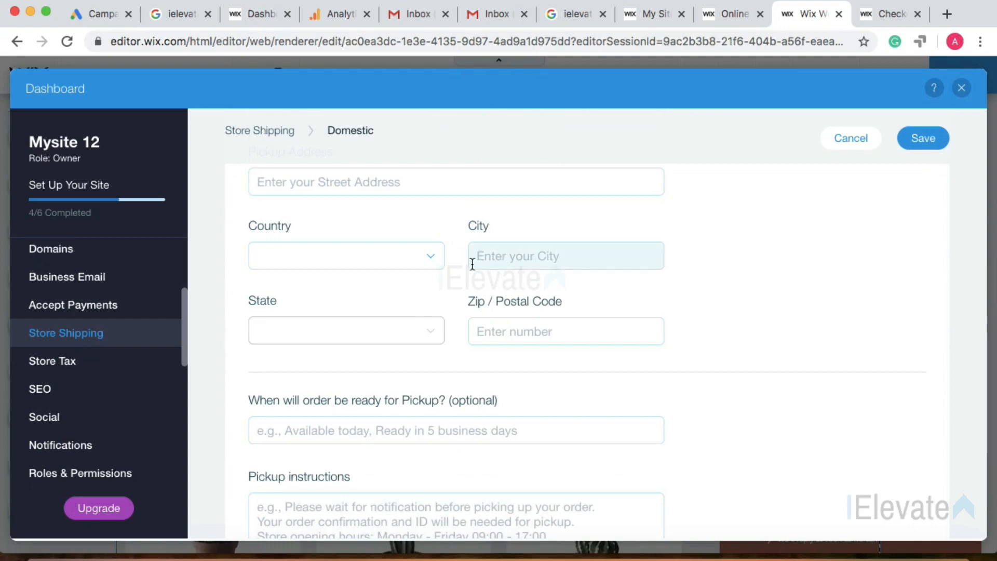
scroll(529, 371, down, 3)
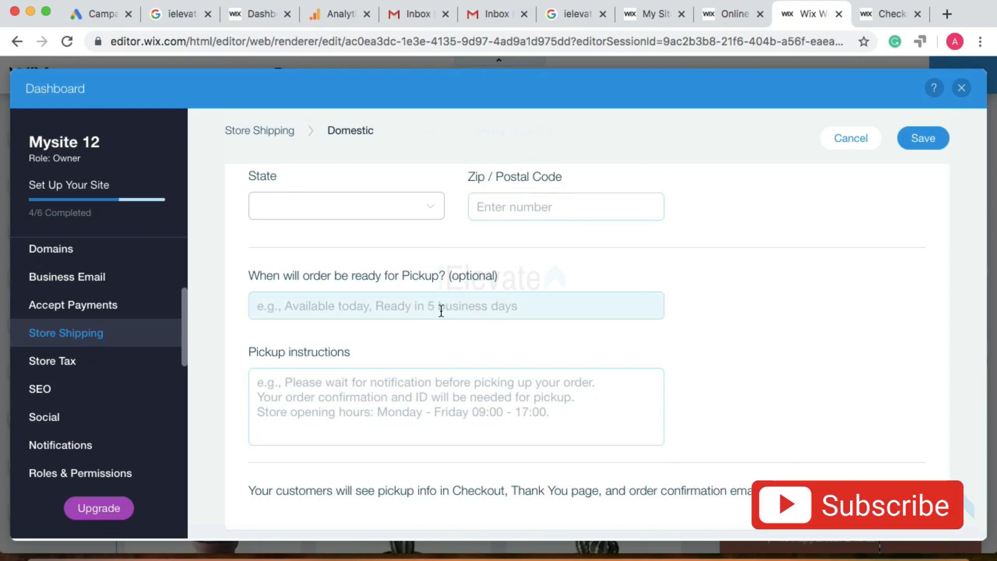
scroll(546, 321, down, 1)
click(422, 347)
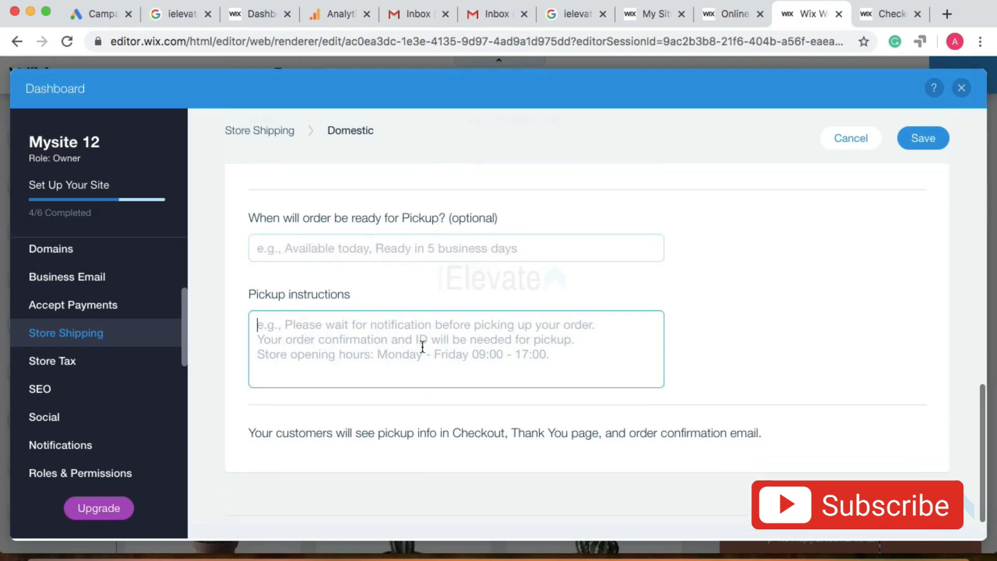
scroll(418, 345, down, 1)
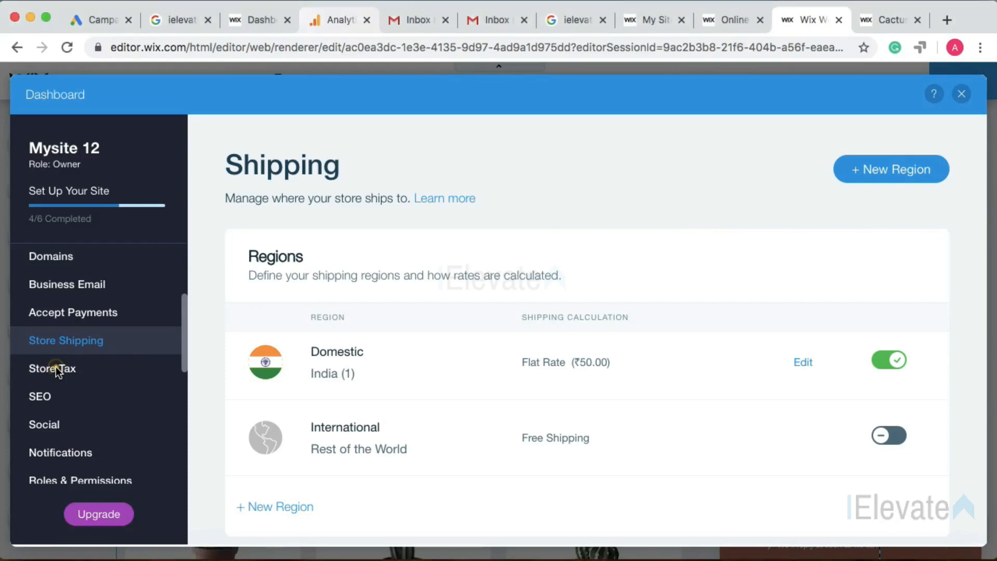
Open the Store Tax settings and add India as a country where tax is collected.
click(74, 373)
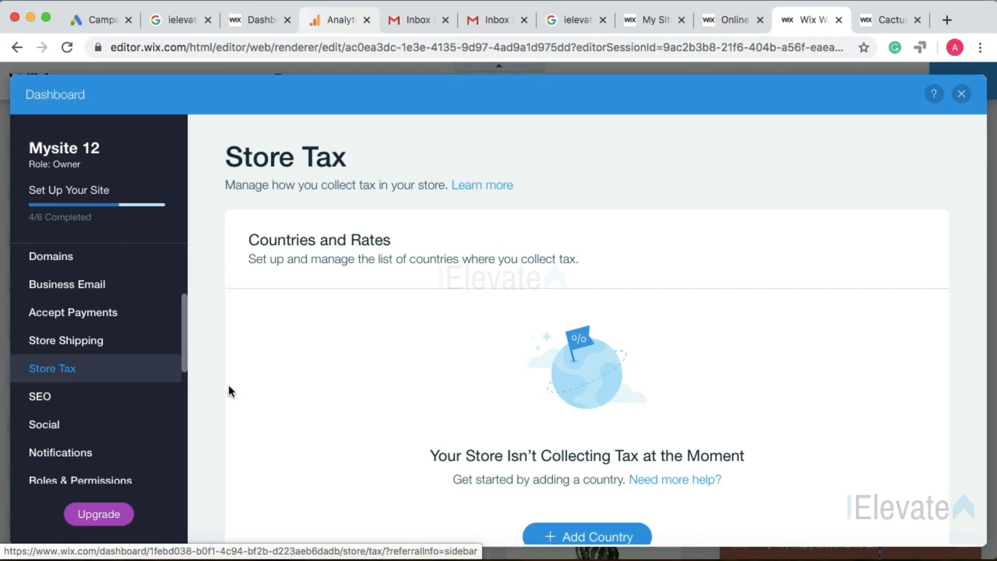
scroll(374, 399, down, 2)
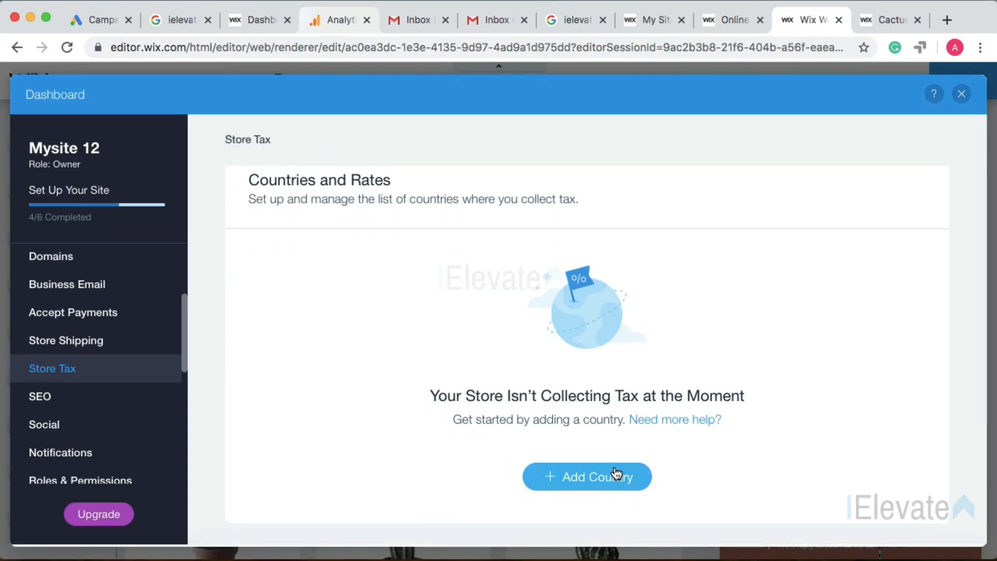
click(606, 485)
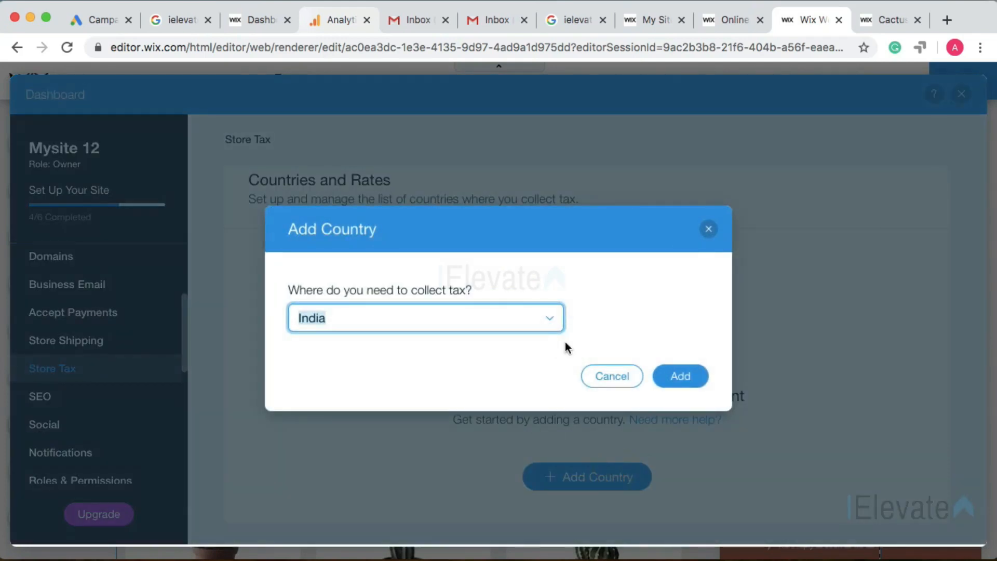
click(551, 323)
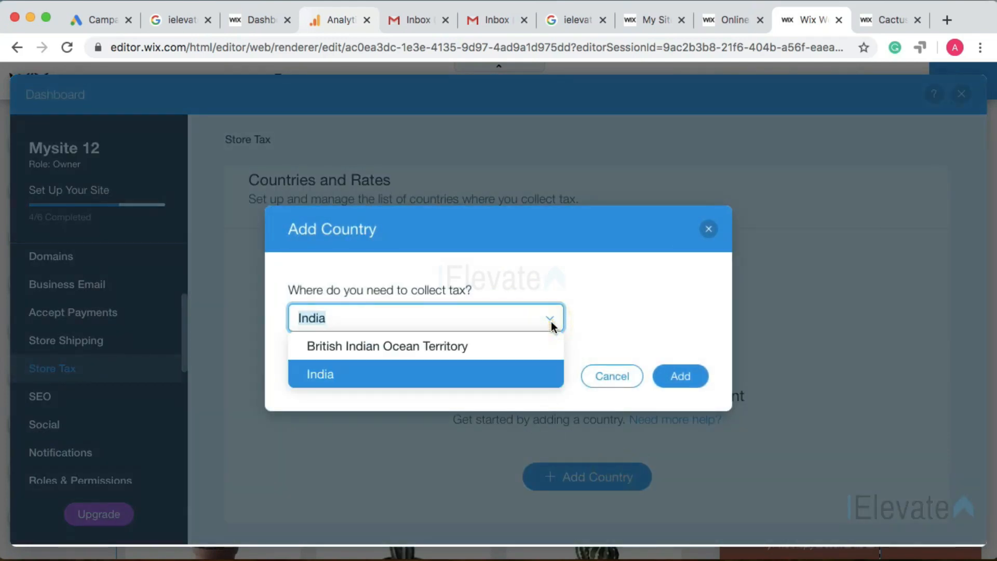
click(503, 310)
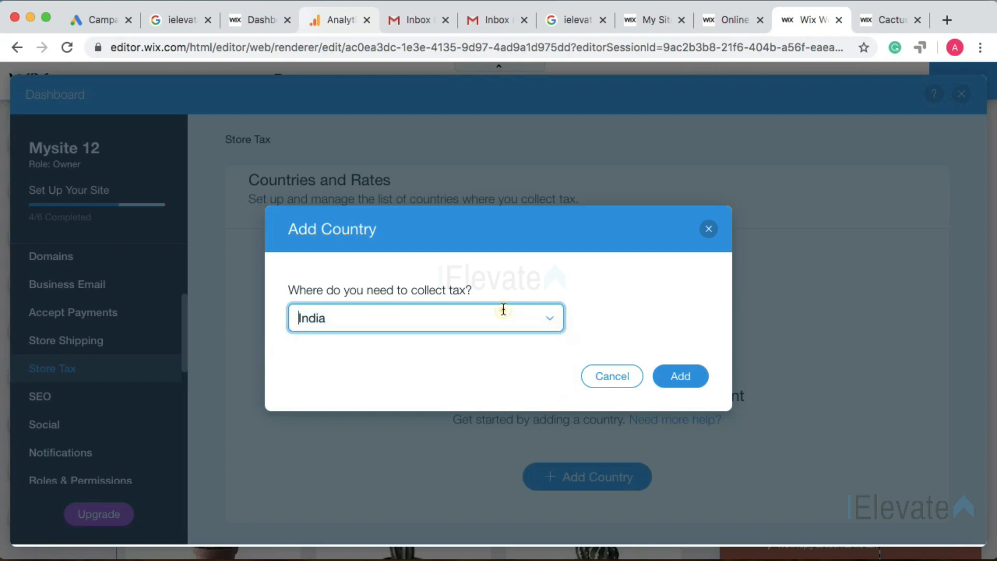
click(660, 323)
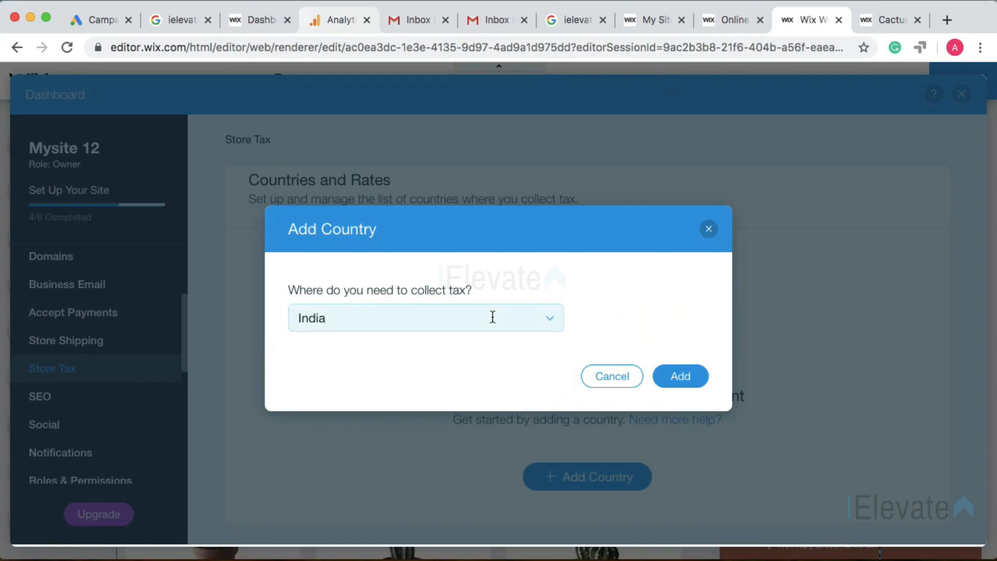
click(678, 374)
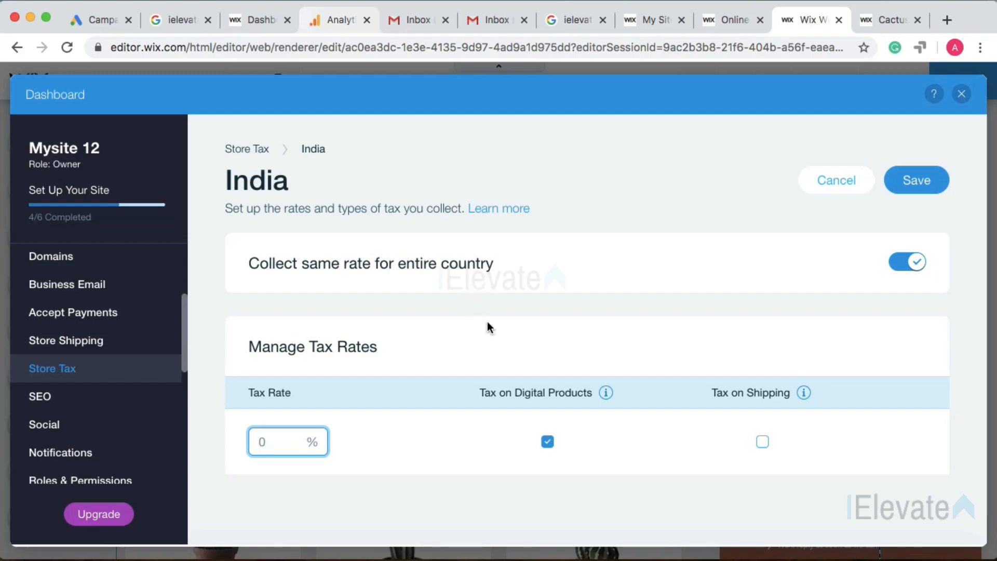
Set India's country-wide tax rate to 18%.
click(276, 441)
text(18)
click(462, 325)
Turn off collecting the same rate for the entire country, look through the per-region tax rates, and turn it back on.
triple_click(308, 266)
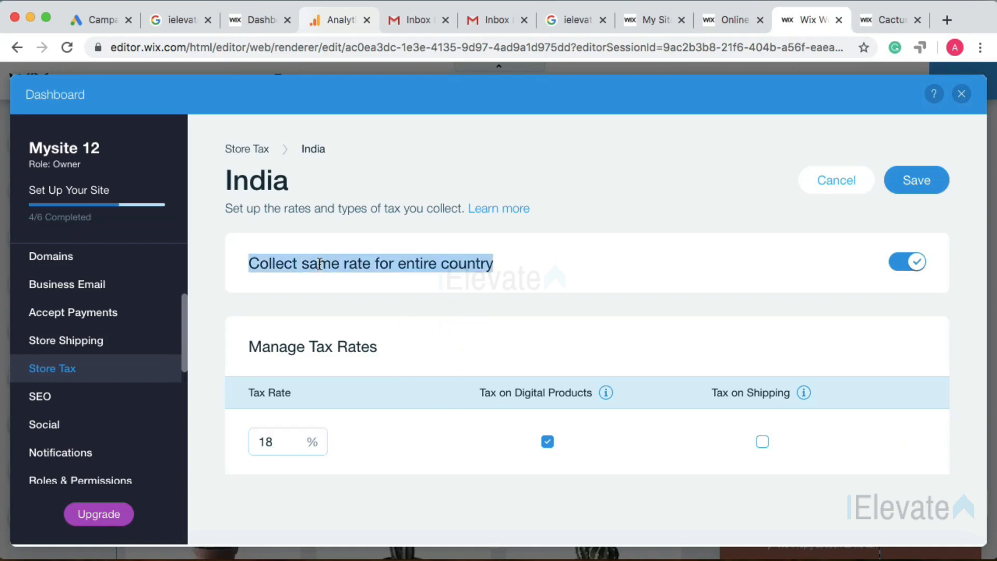
click(457, 308)
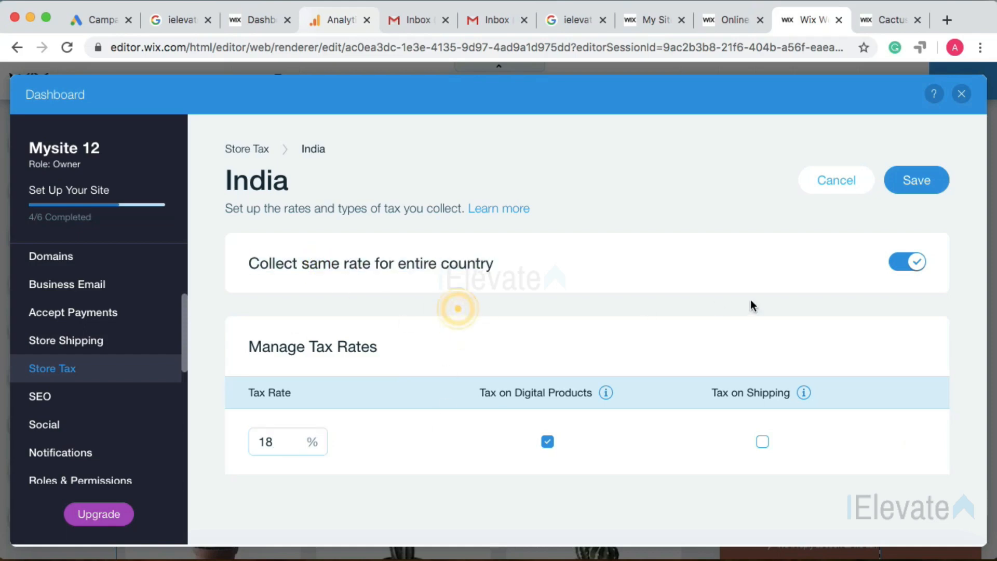
click(904, 266)
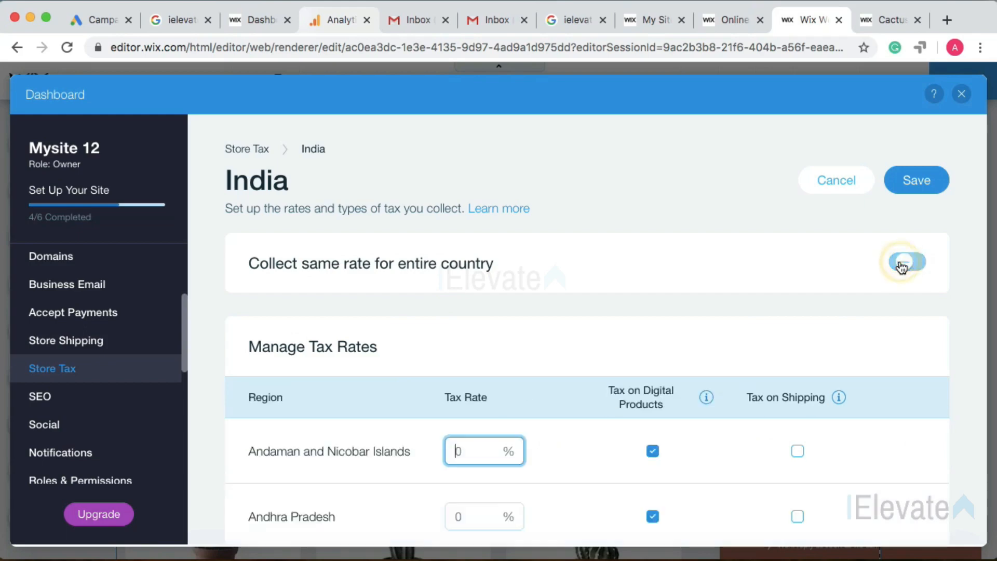
scroll(690, 283, down, 3)
scroll(690, 285, down, 4)
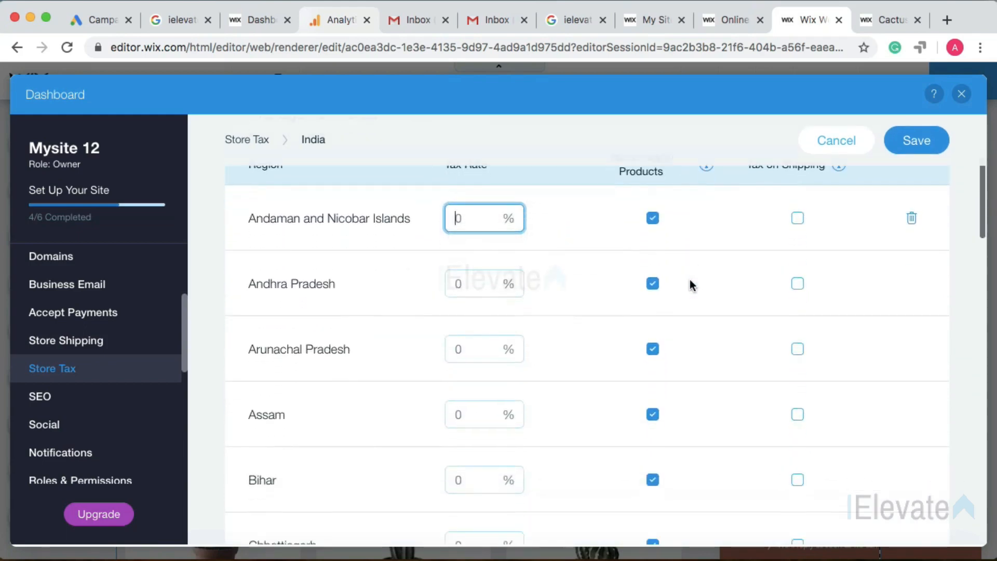
scroll(690, 285, up, 5)
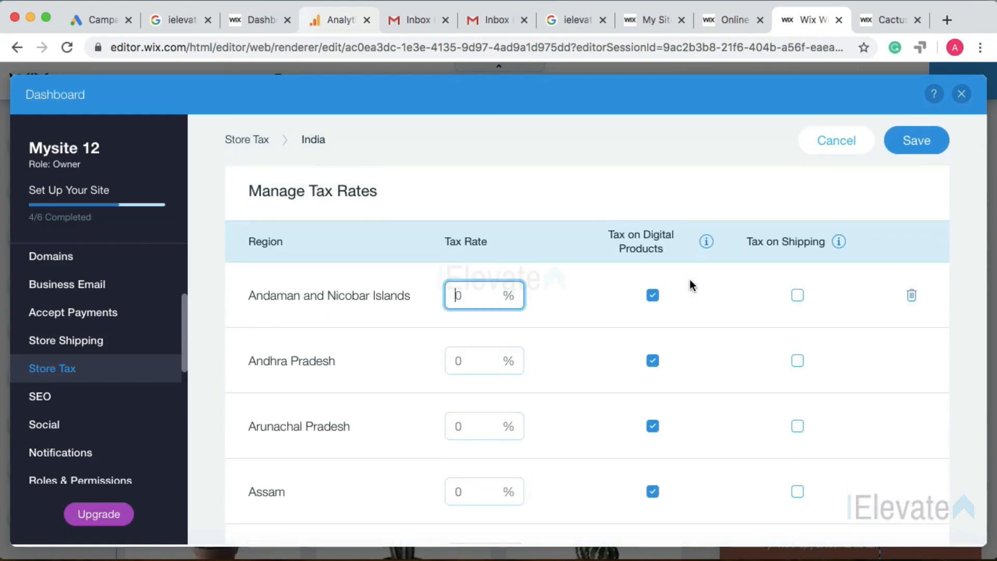
click(922, 217)
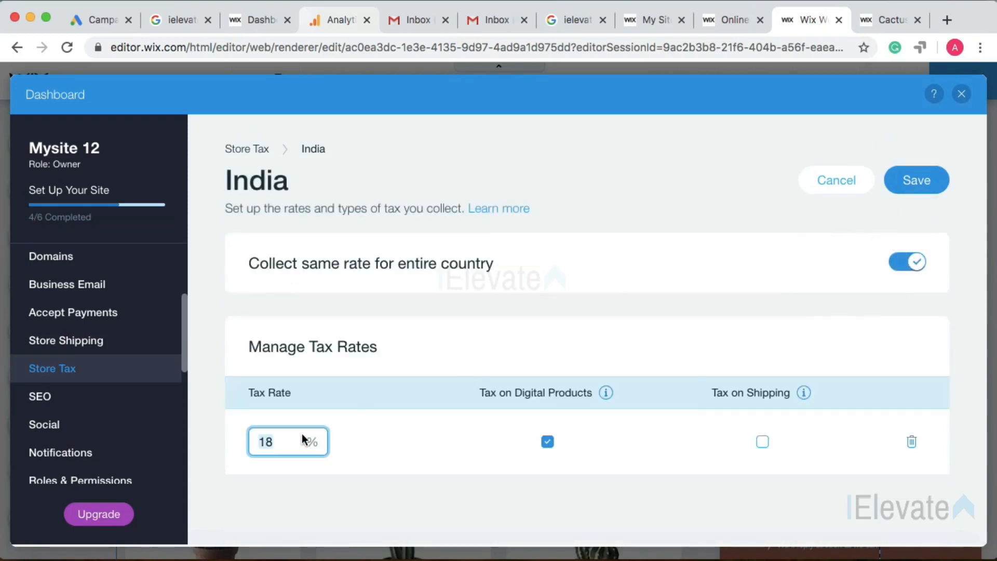
Disable tax on digital products for India and save the tax settings.
click(285, 445)
double_click(551, 396)
click(549, 445)
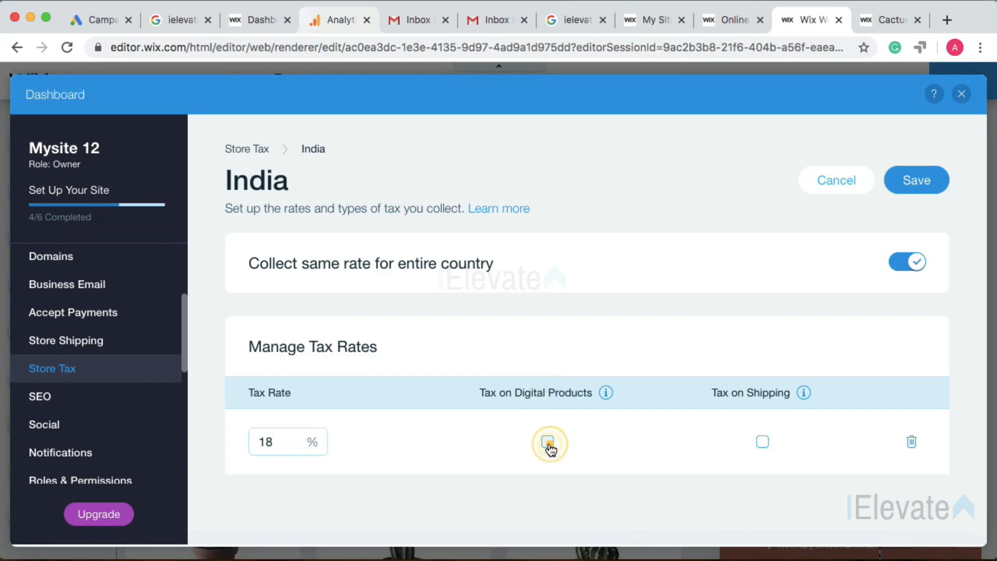
click(549, 445)
click(549, 443)
click(921, 186)
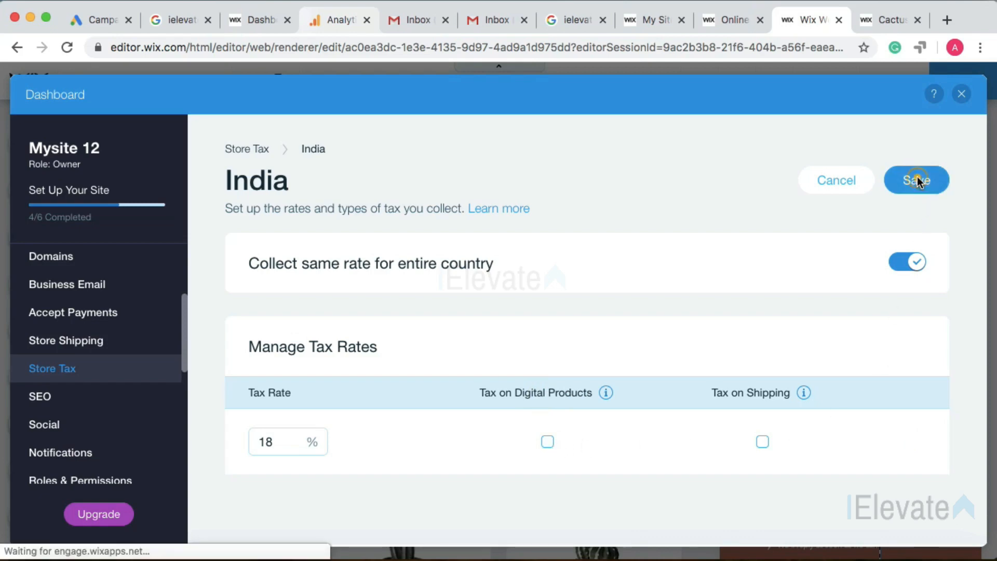
Try the option that tax is already included in prices, and return to adding tax at checkout.
scroll(638, 388, down, 3)
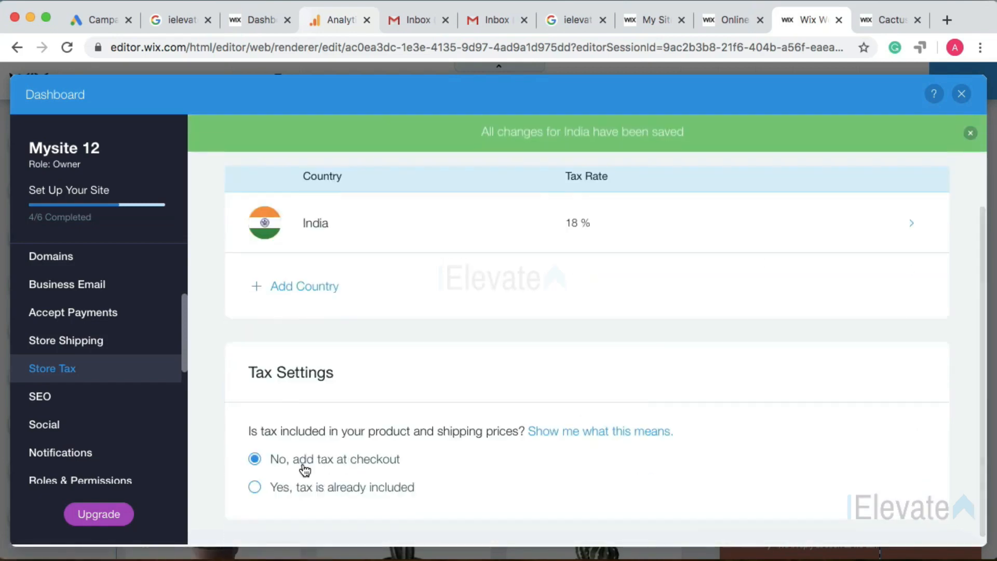
scroll(393, 458, up, 2)
scroll(394, 458, down, 2)
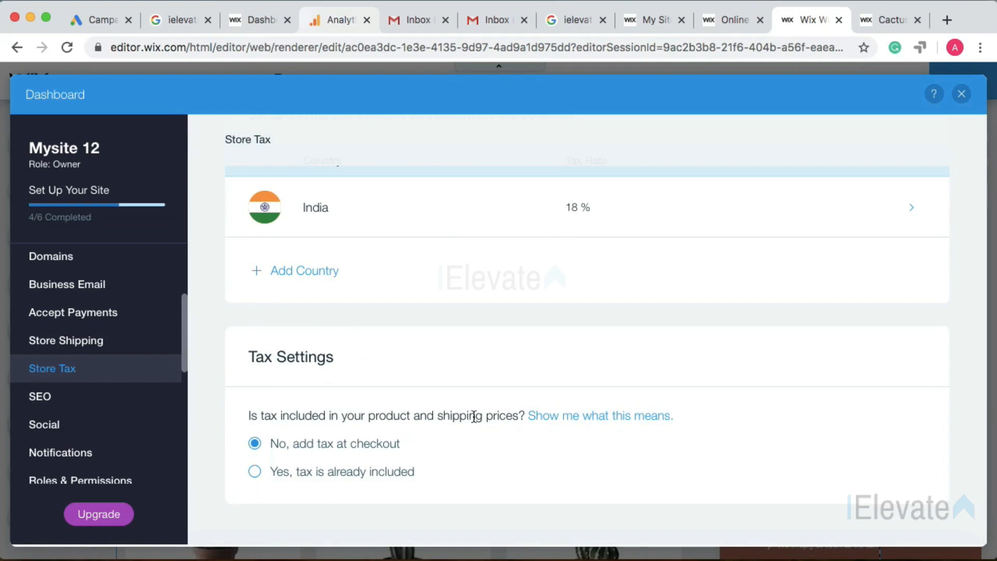
click(254, 472)
click(254, 443)
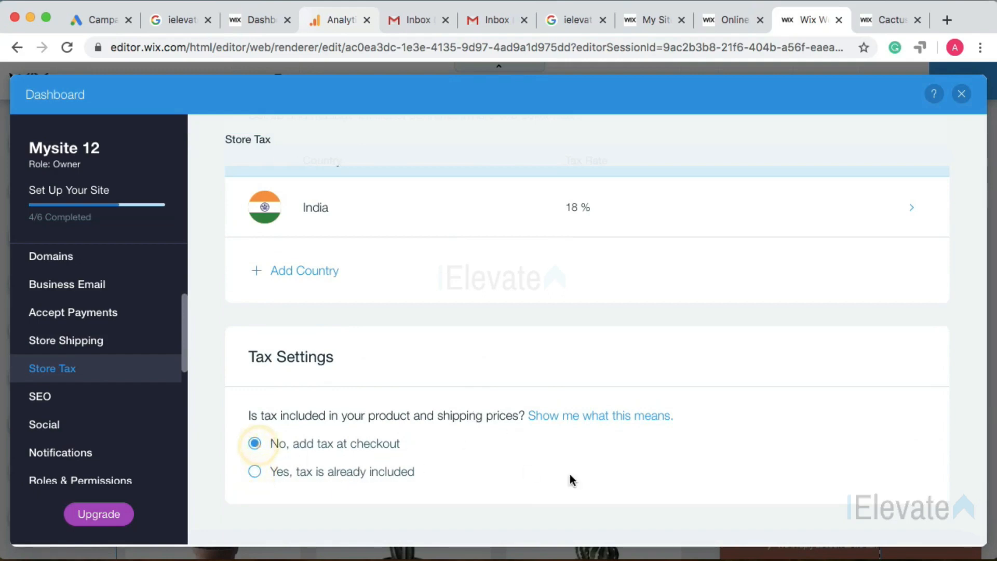
scroll(404, 384, up, 3)
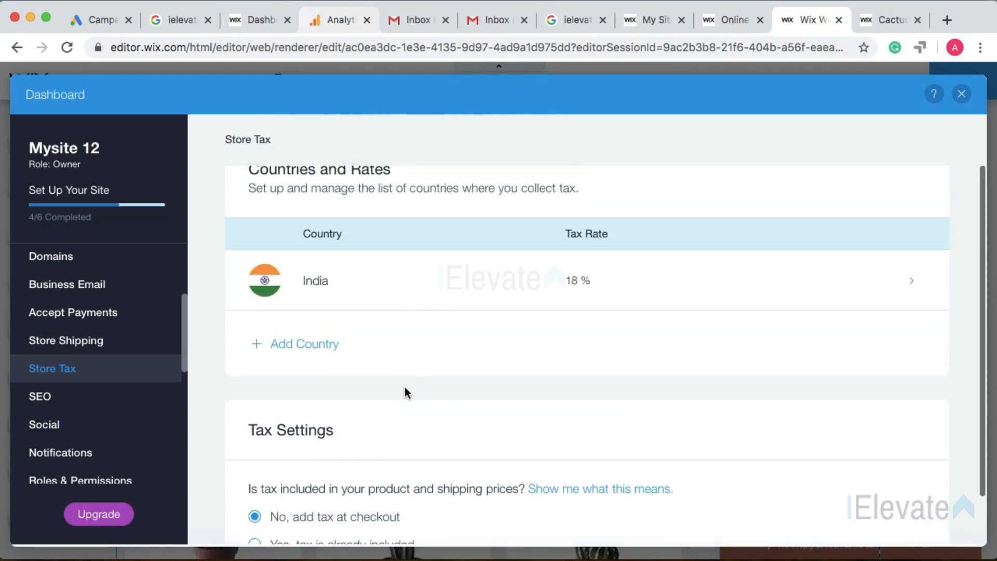
scroll(386, 441, up, 2)
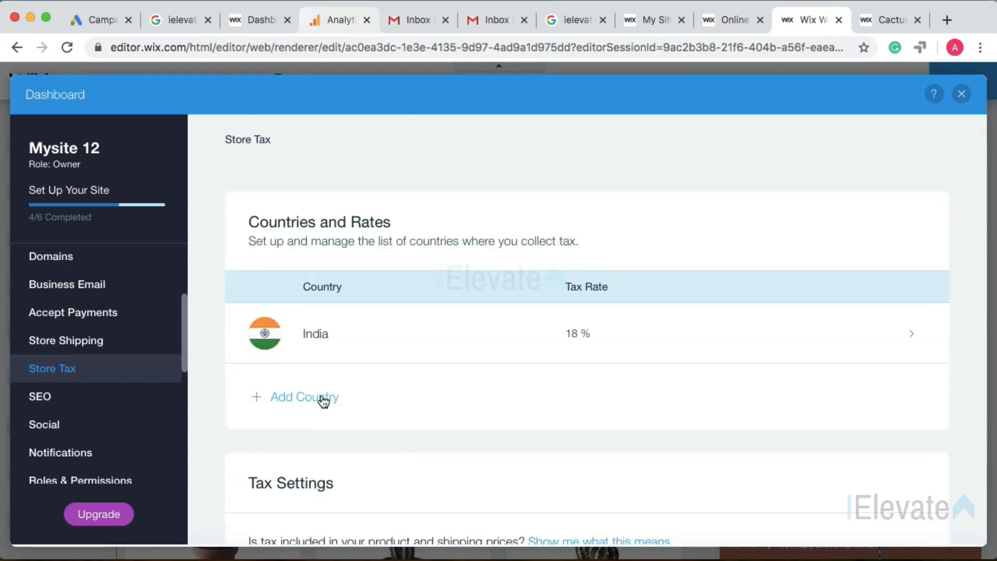
scroll(356, 403, up, 1)
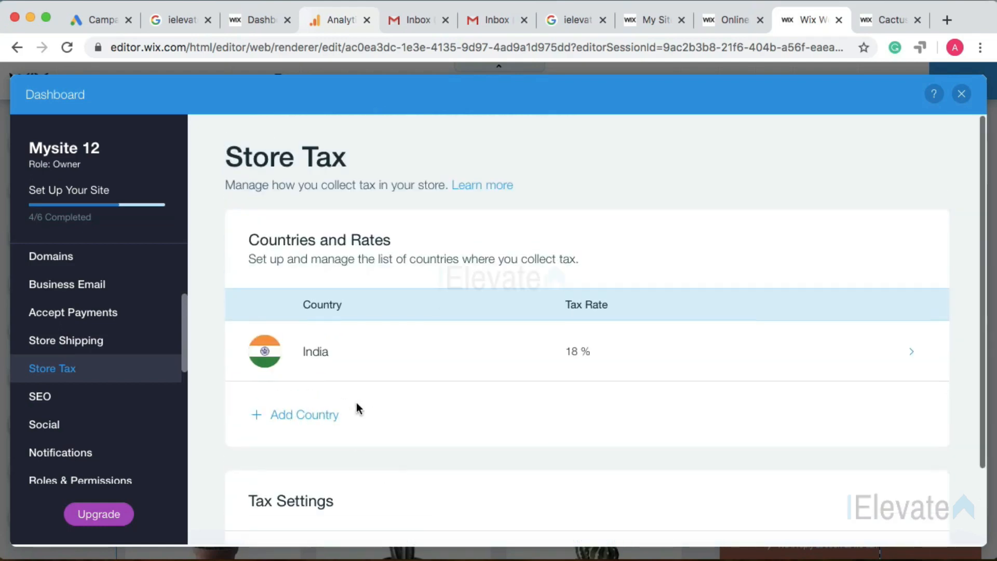
Close the dashboard, publish the site, and reload the live Cactus Plant product page.
click(962, 95)
click(967, 81)
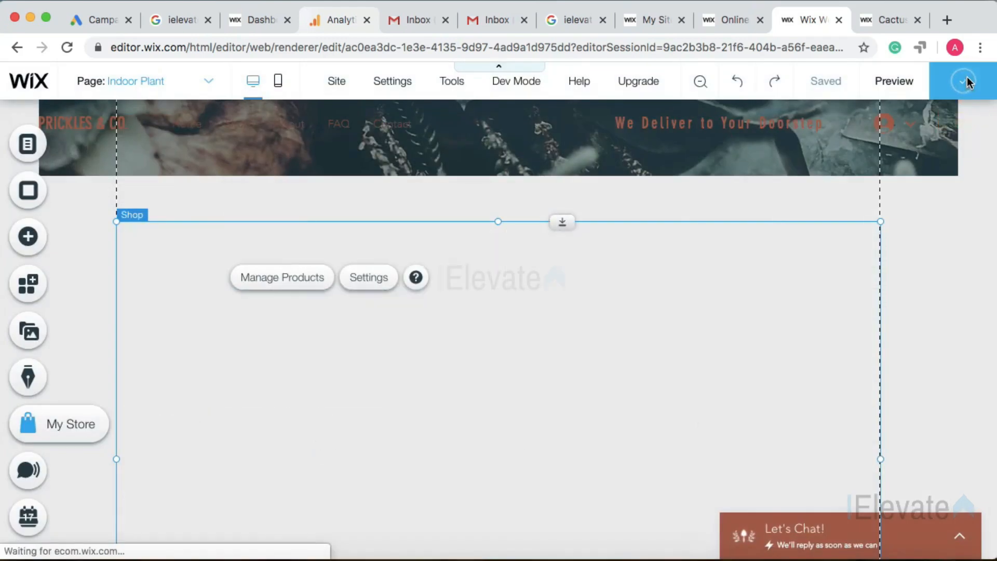
click(891, 19)
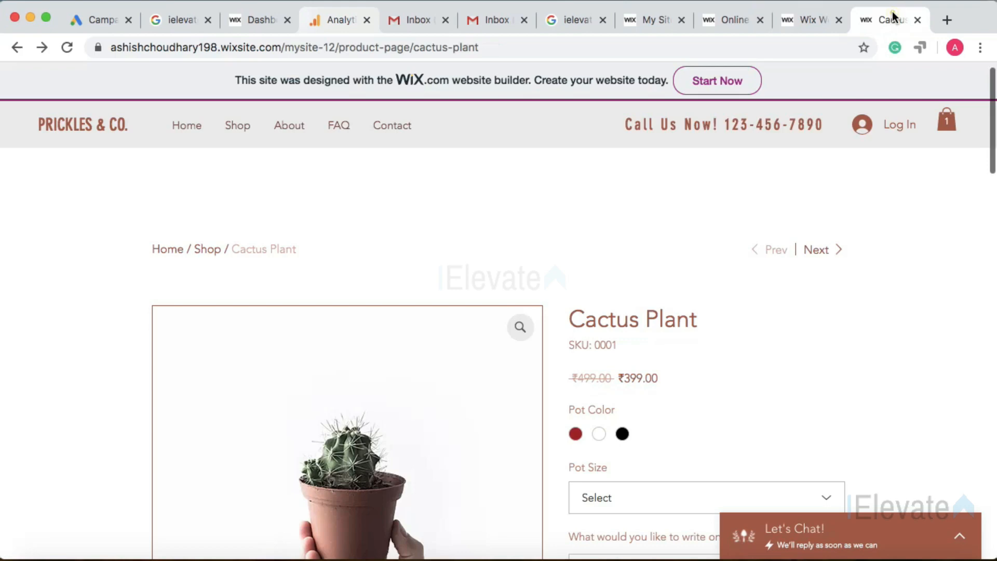
click(775, 42)
key(Return)
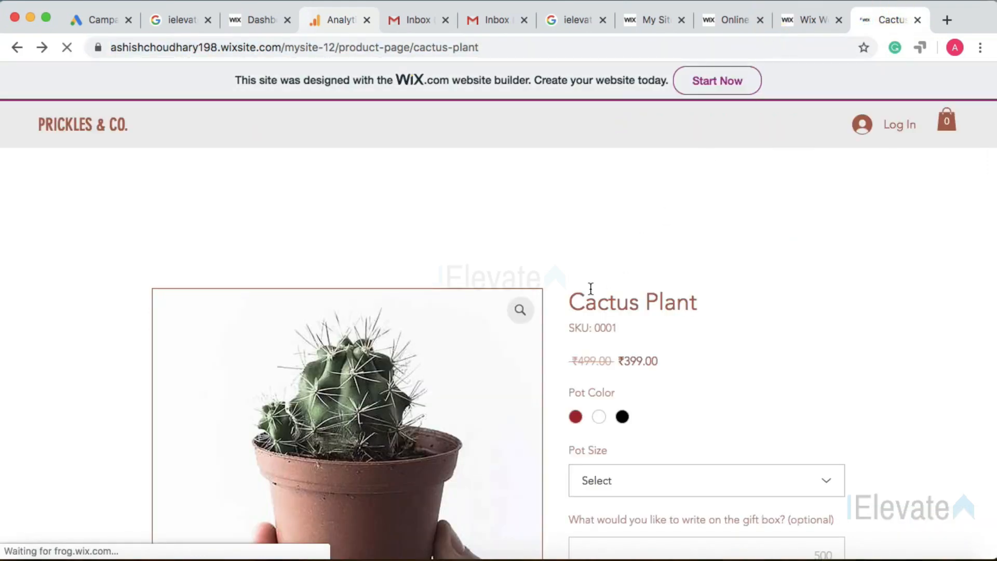
Add one Cactus Plant with a brown pot in size Small to the cart.
scroll(596, 299, down, 3)
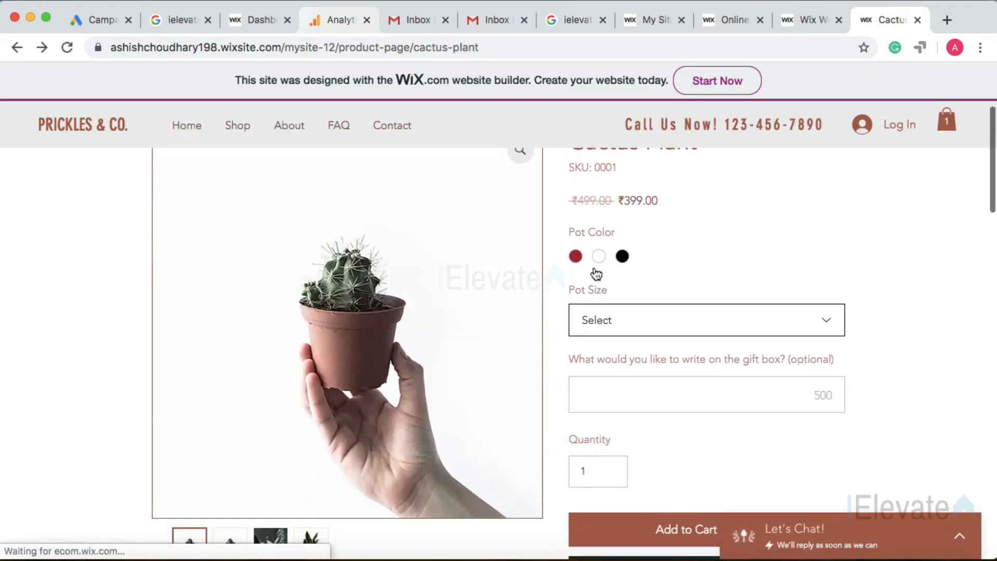
click(575, 255)
click(652, 331)
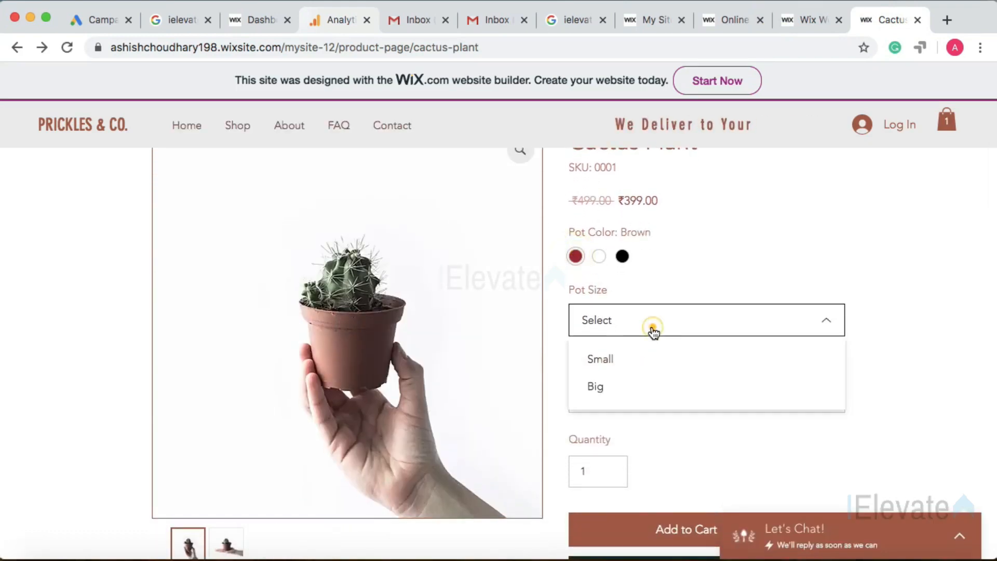
click(625, 370)
scroll(738, 280, down, 2)
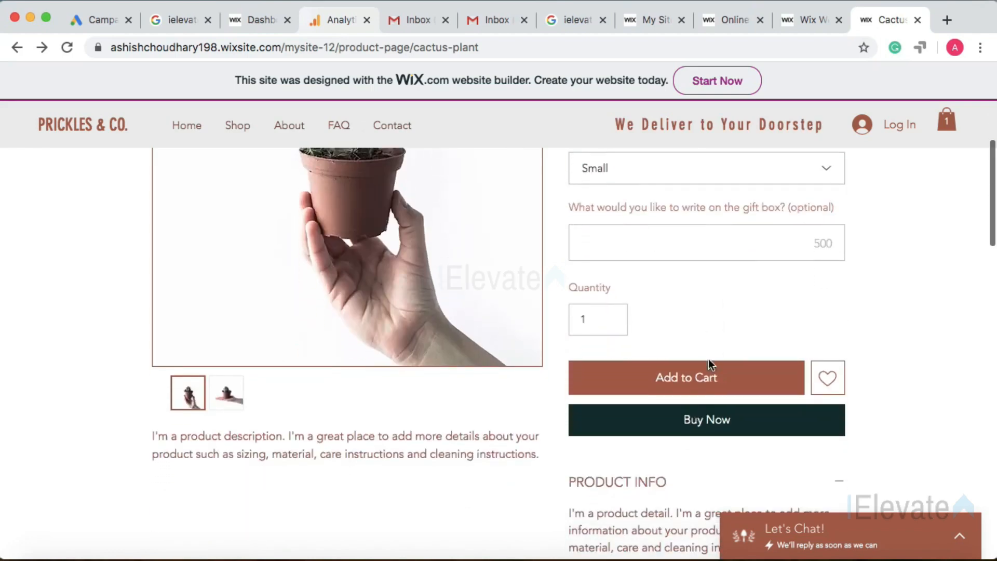
click(704, 382)
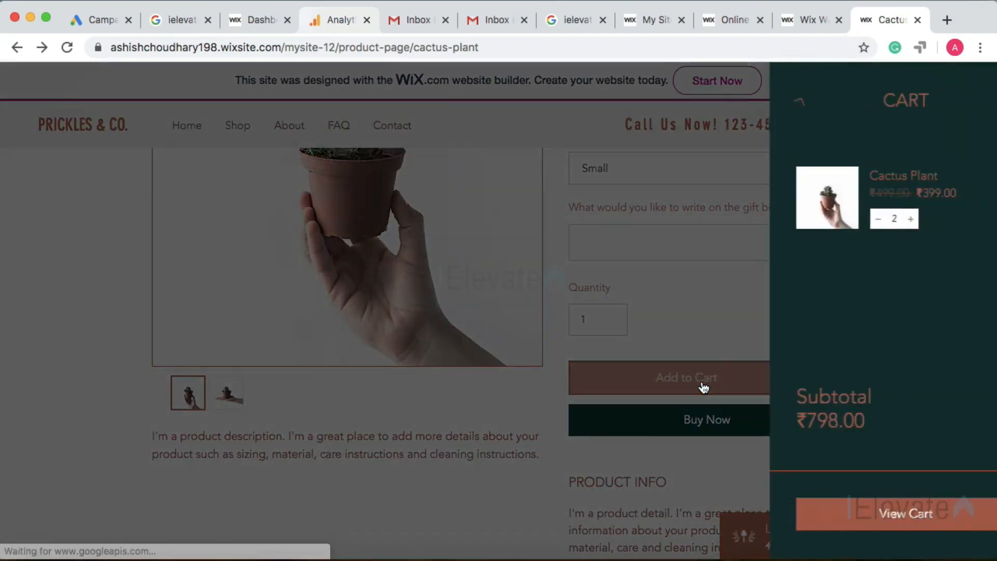
View the cart's order summary and proceed to checkout.
click(844, 517)
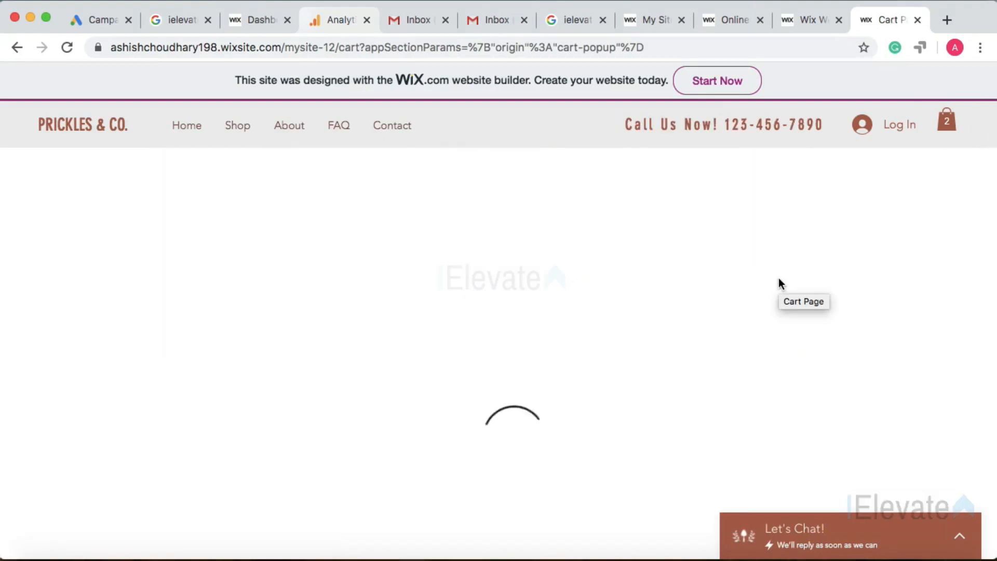
scroll(603, 456, down, 2)
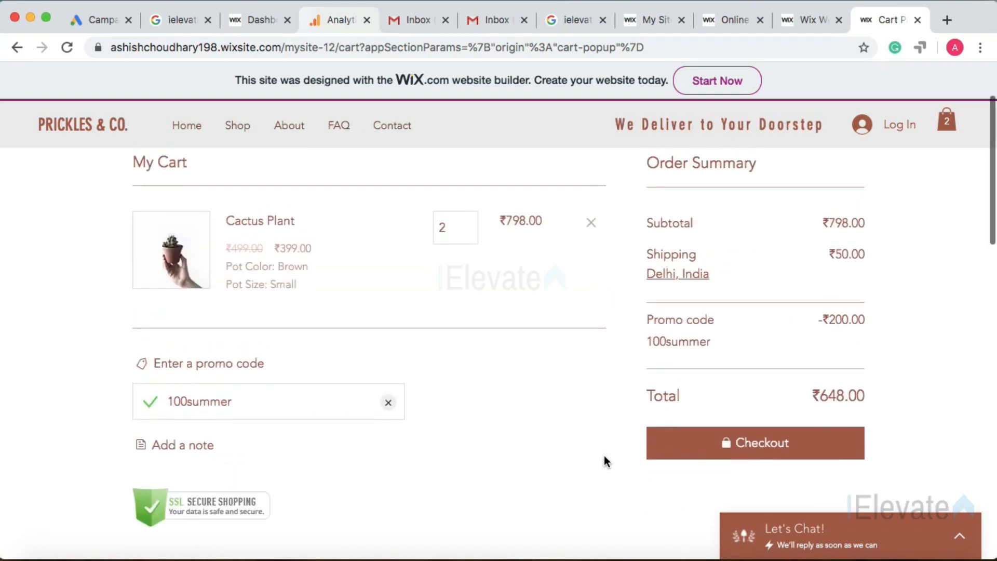
click(756, 463)
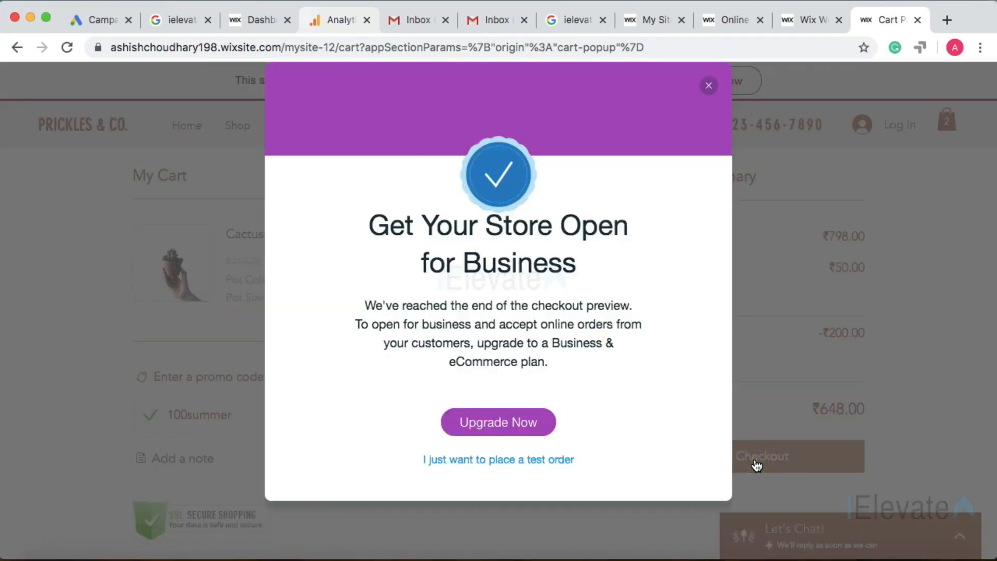
Continue to the secure checkout as a test order and review the shipping, taxes and total in the order summary.
click(501, 458)
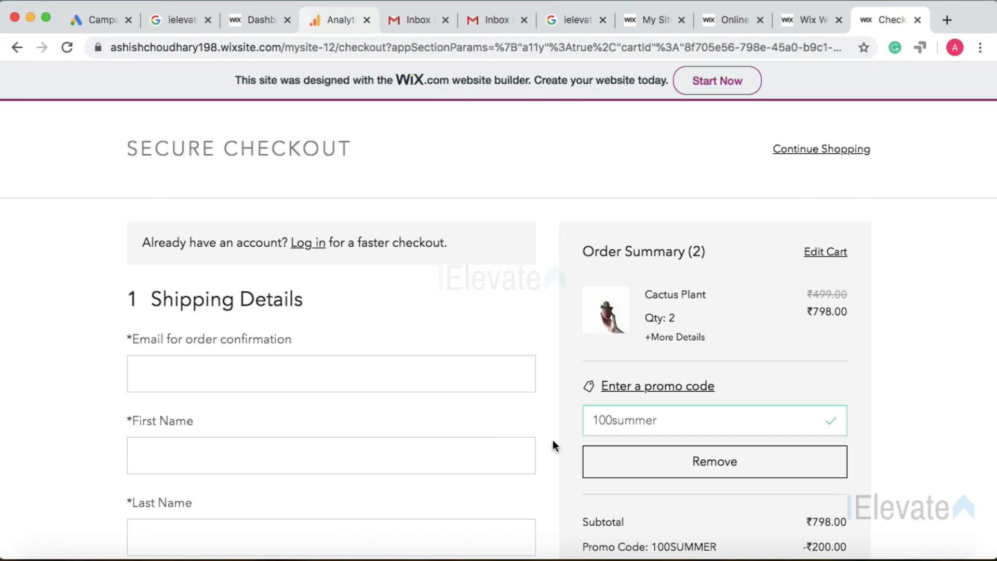
scroll(556, 428, down, 3)
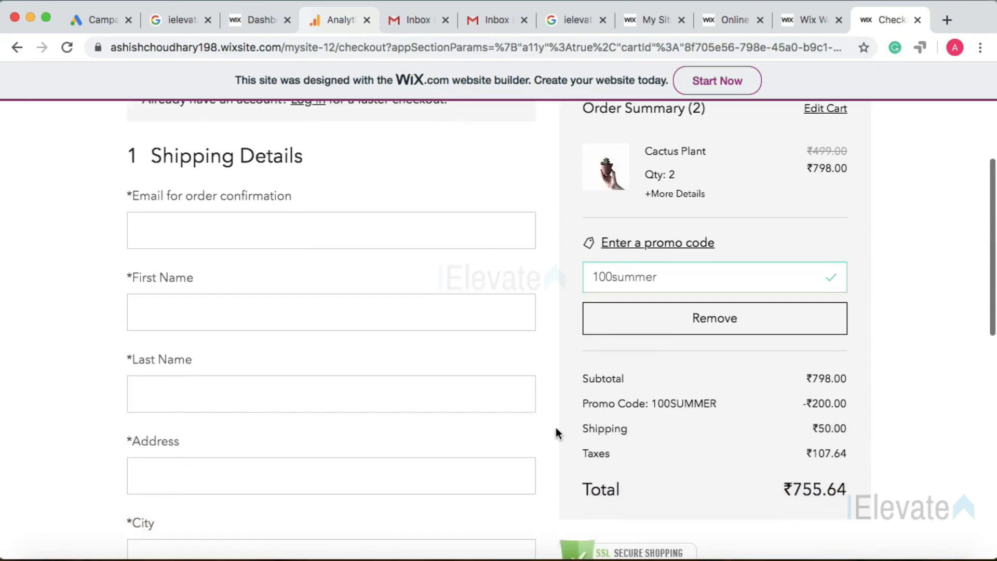
scroll(555, 428, down, 2)
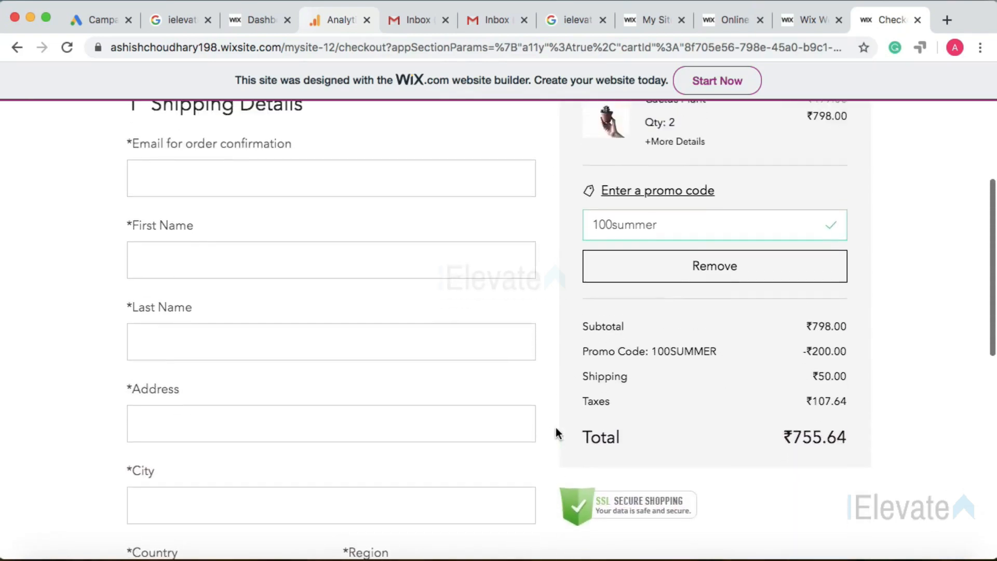
scroll(556, 428, up, 1)
double_click(598, 398)
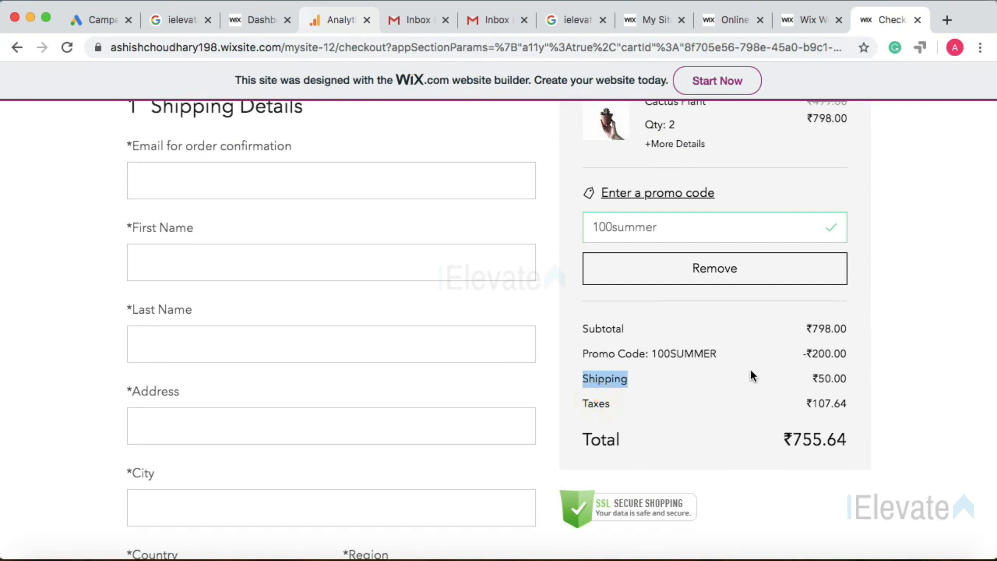
double_click(825, 381)
double_click(822, 404)
double_click(809, 440)
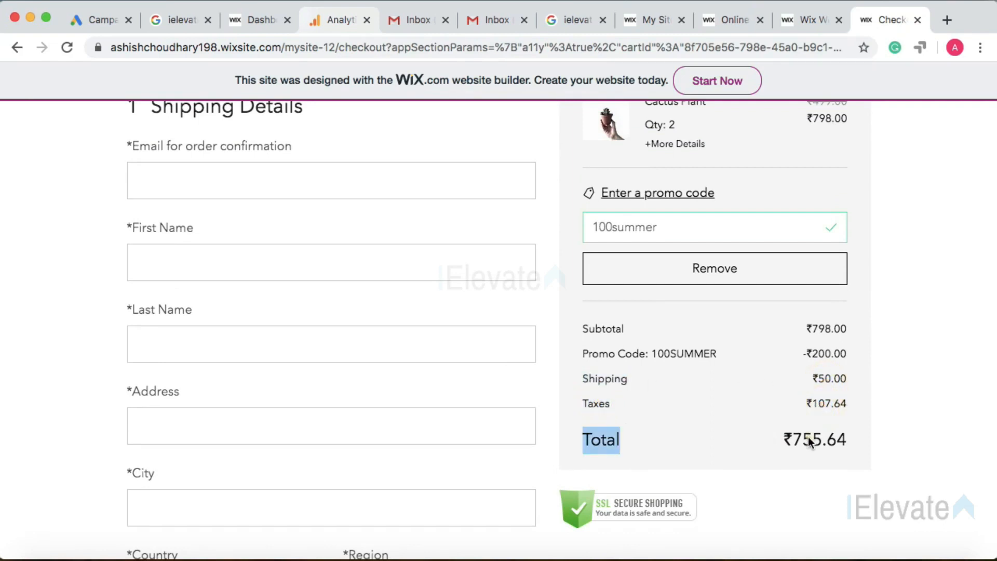
scroll(788, 414, up, 5)
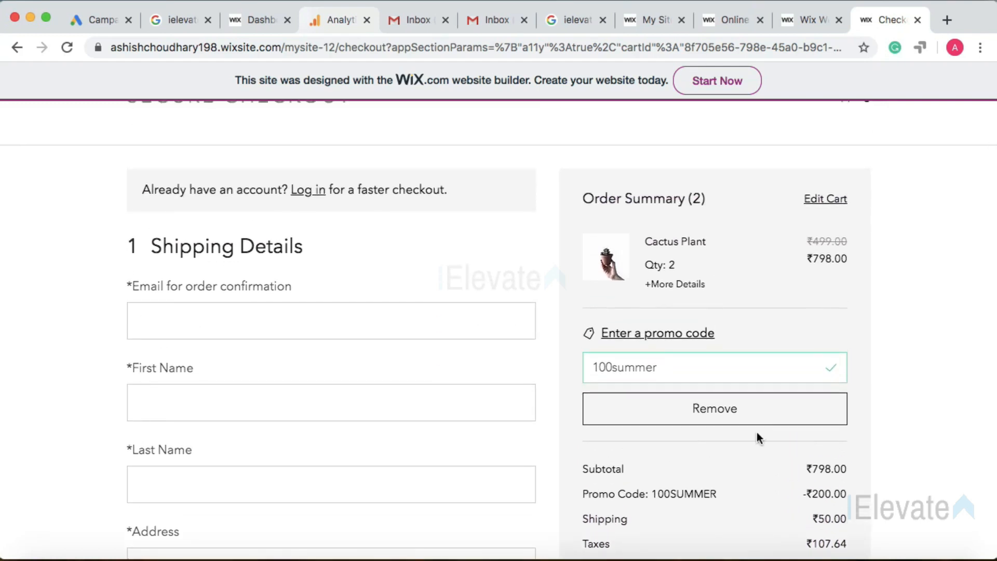
scroll(756, 434, down, 7)
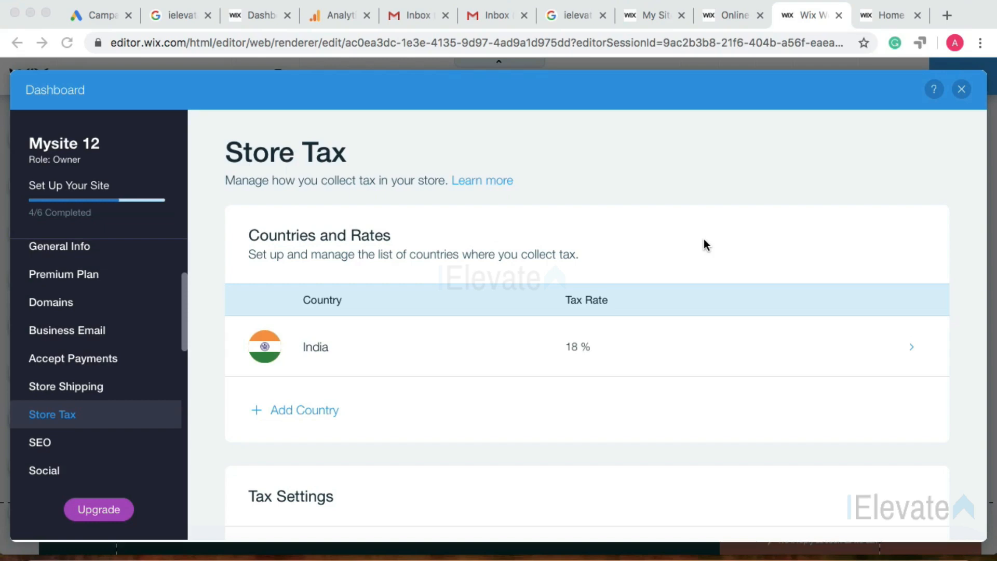
Return to the dashboard's main menu and view the Orders and Abandoned Carts pages under Store Orders.
scroll(97, 319, up, 3)
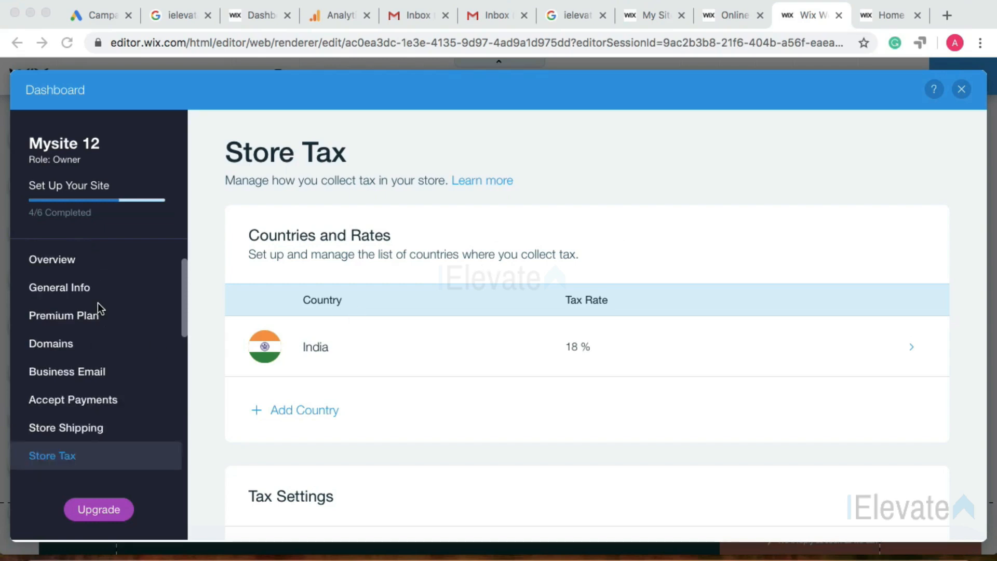
click(52, 261)
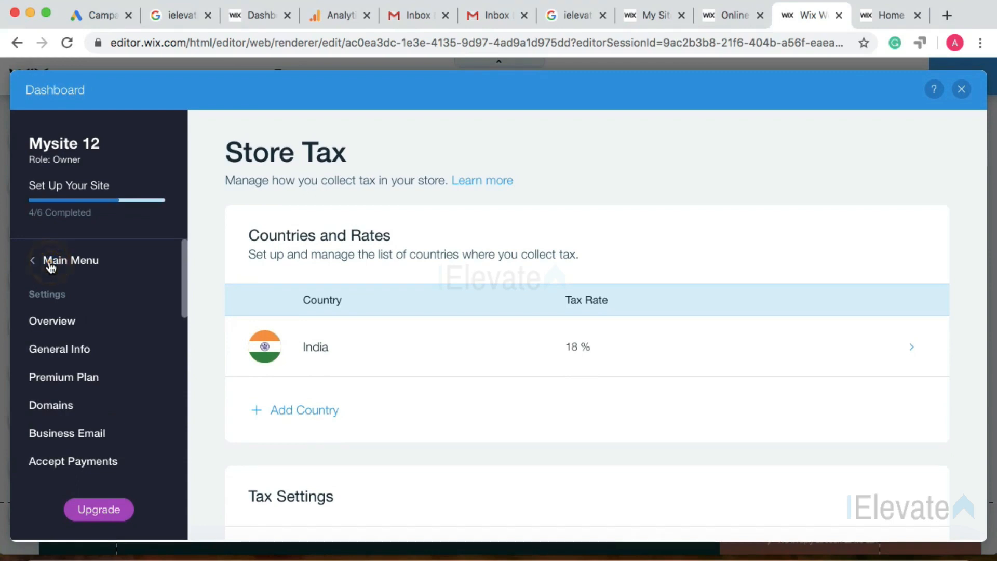
scroll(78, 347, up, 3)
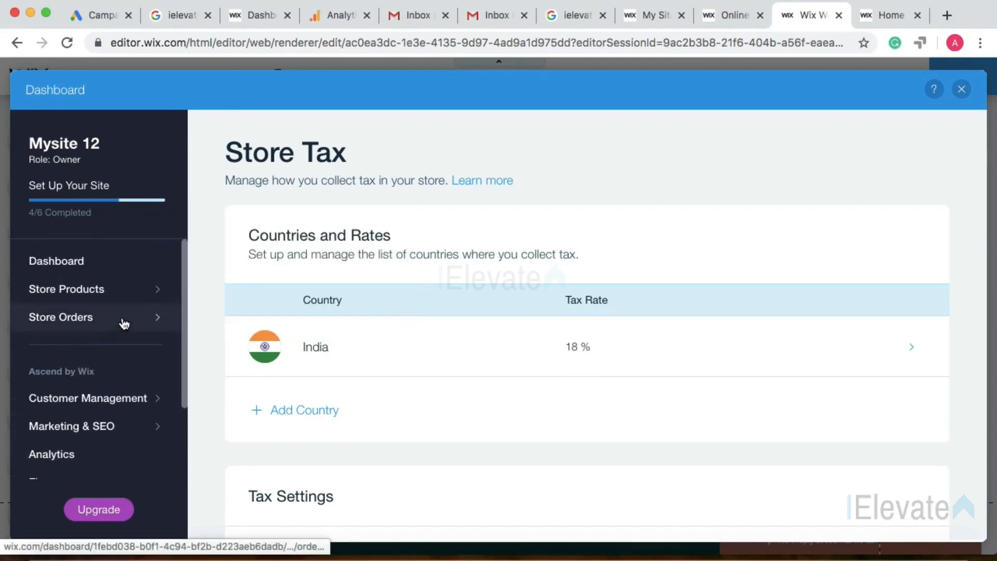
click(153, 321)
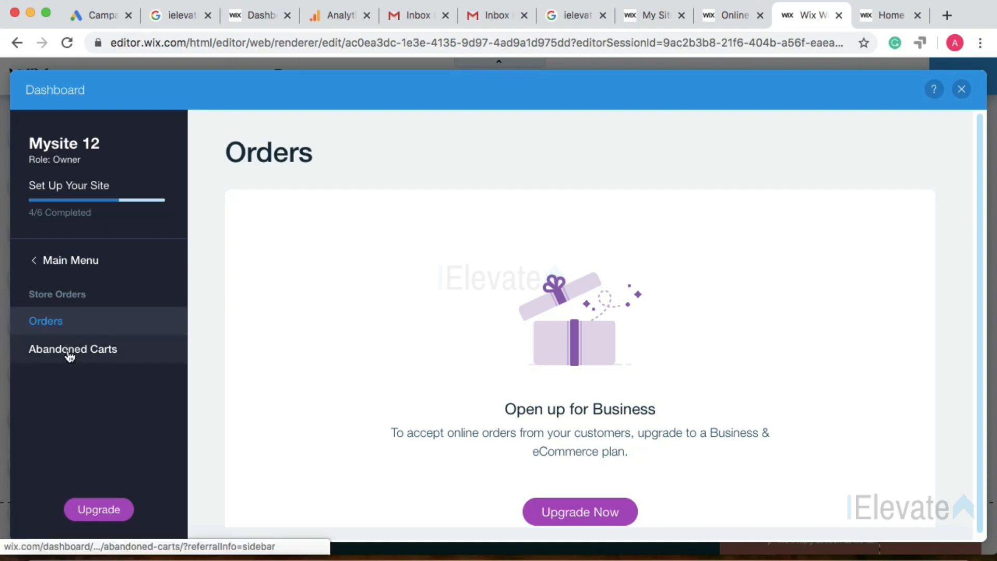
click(94, 355)
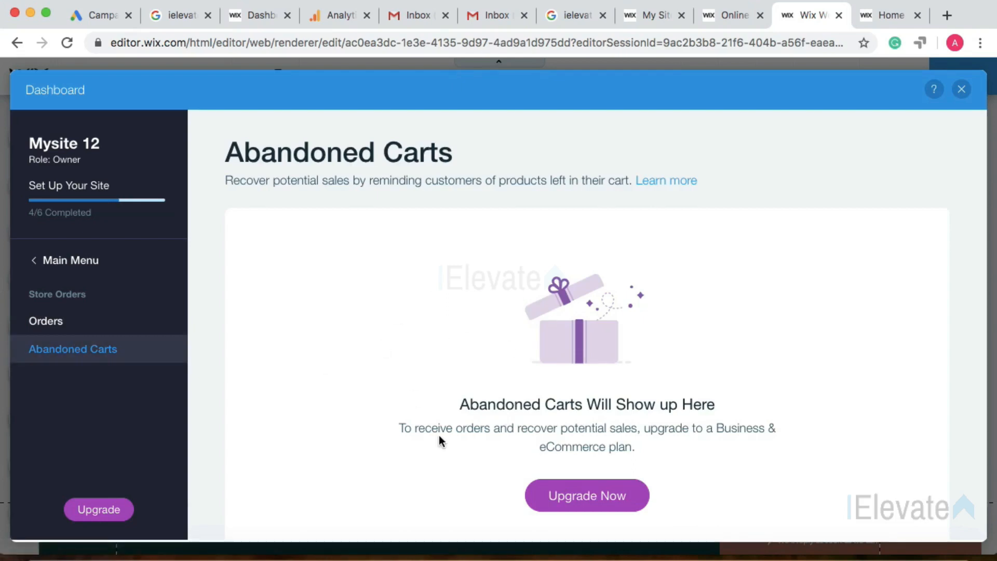
scroll(311, 379, down, 2)
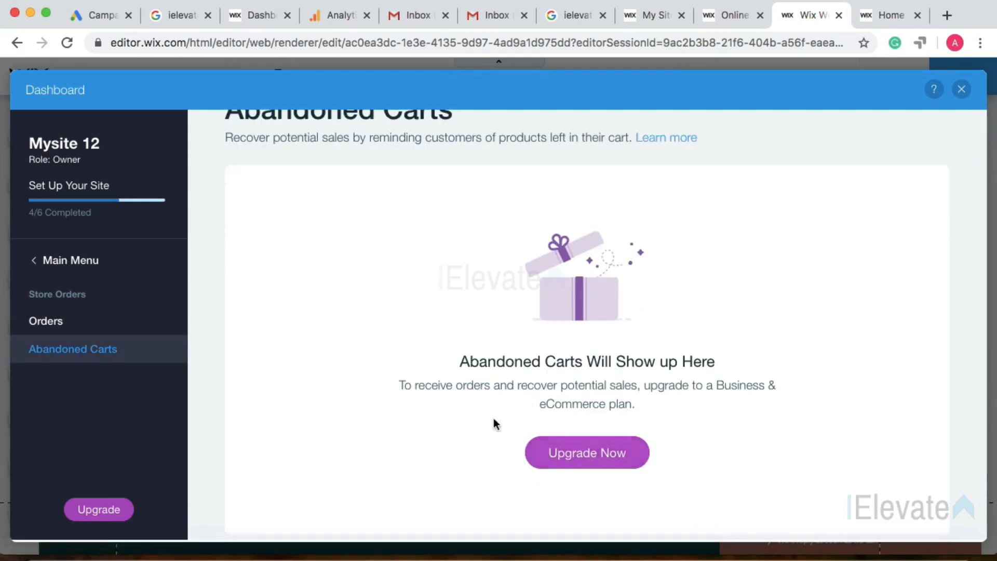
scroll(485, 410, up, 2)
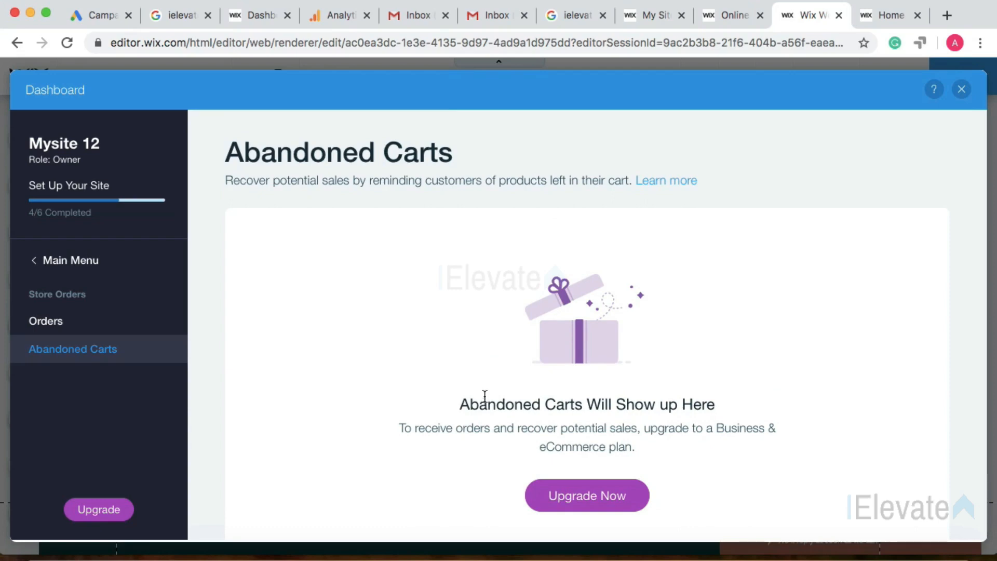
scroll(231, 415, down, 1)
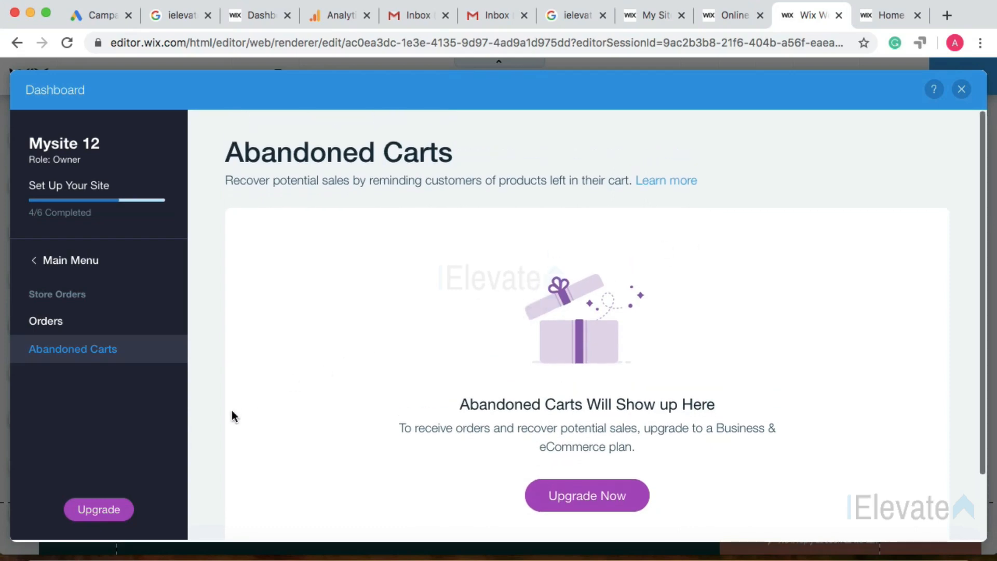
Open the site's upgrade page and review the Wix Premium Plan's price and included features.
click(92, 510)
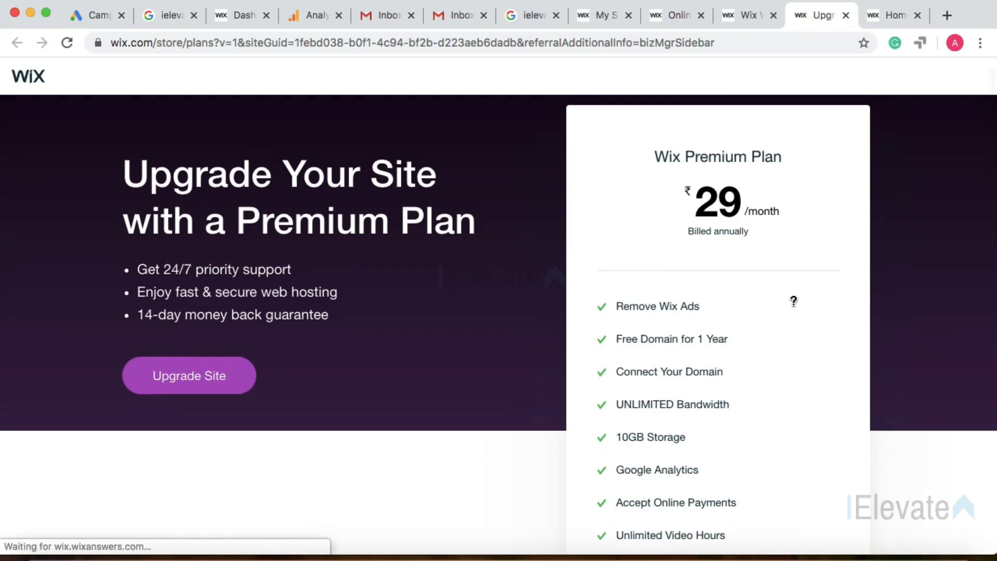
scroll(793, 300, down, 1)
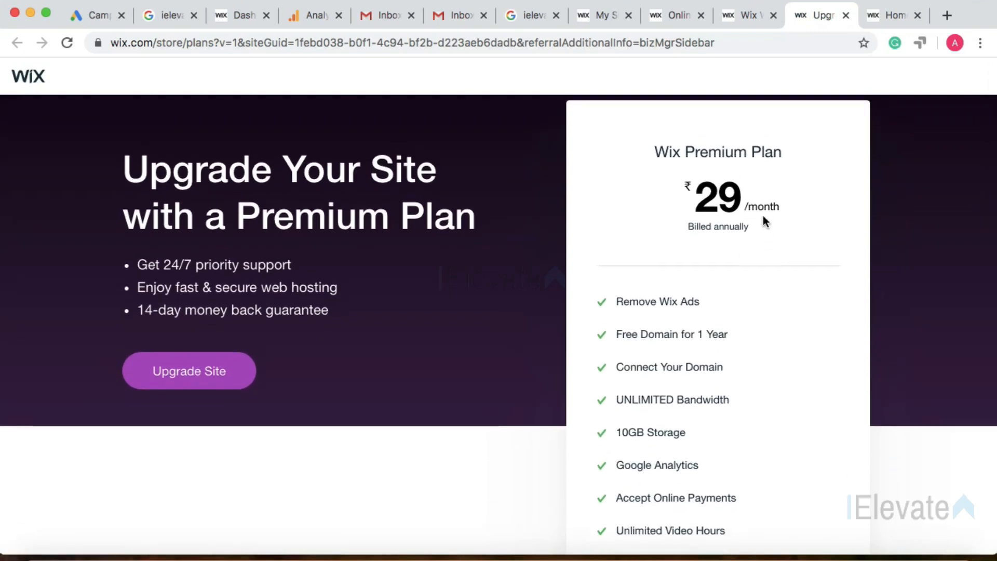
scroll(764, 218, up, 1)
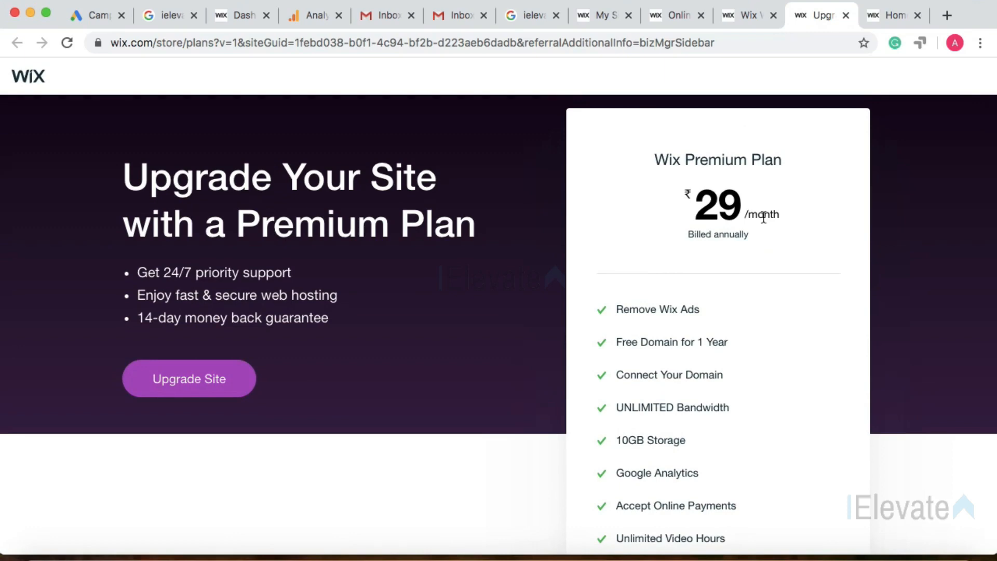
scroll(763, 218, up, 1)
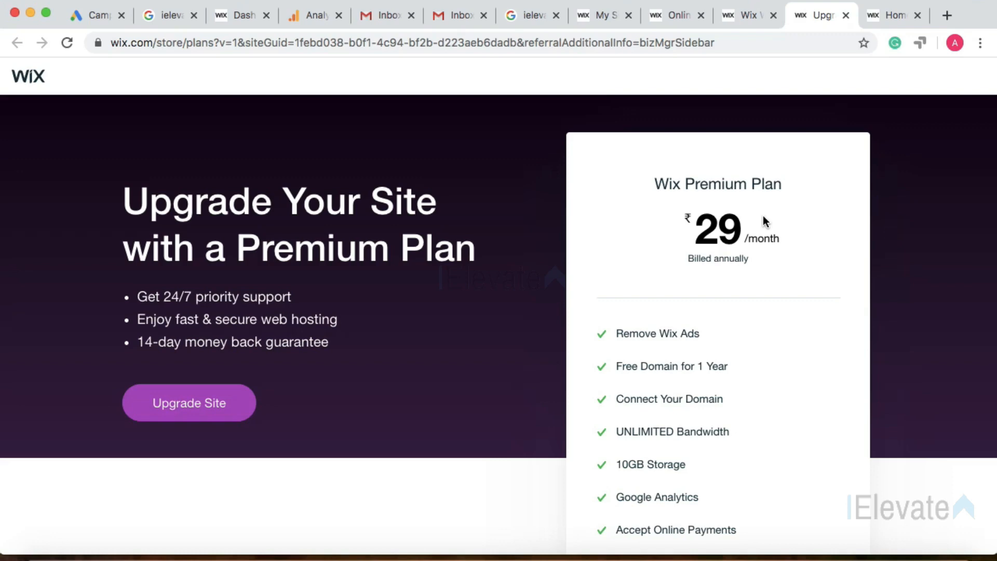
scroll(733, 300, down, 2)
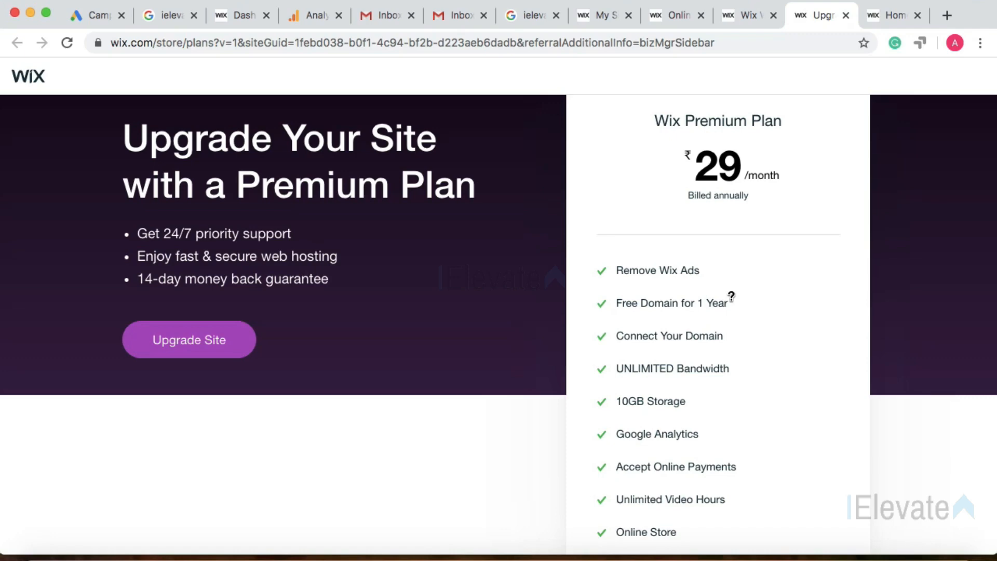
scroll(529, 217, up, 3)
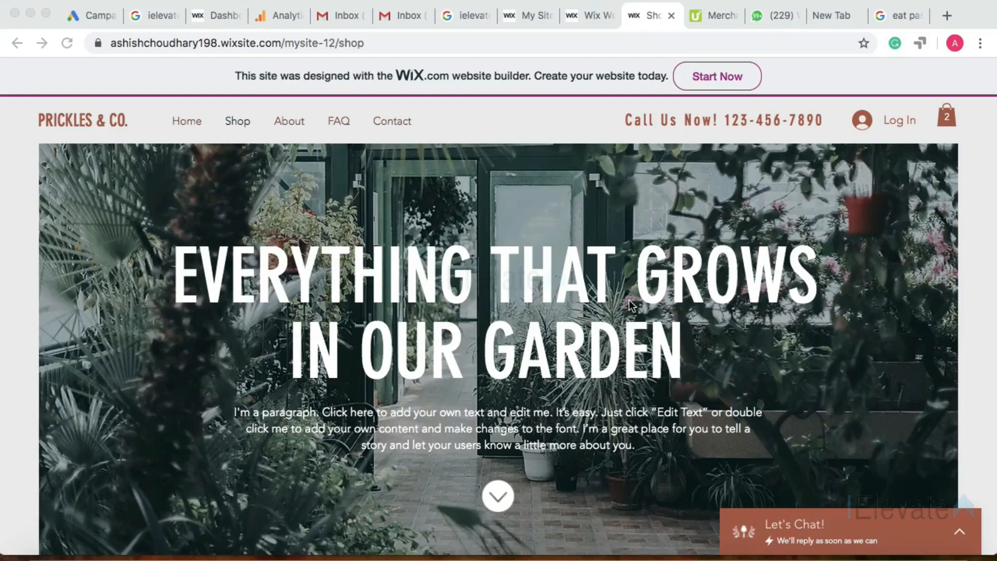
Examine the product gallery on the live Shop page, including its product ribbons, prices and cart options.
scroll(645, 369, down, 3)
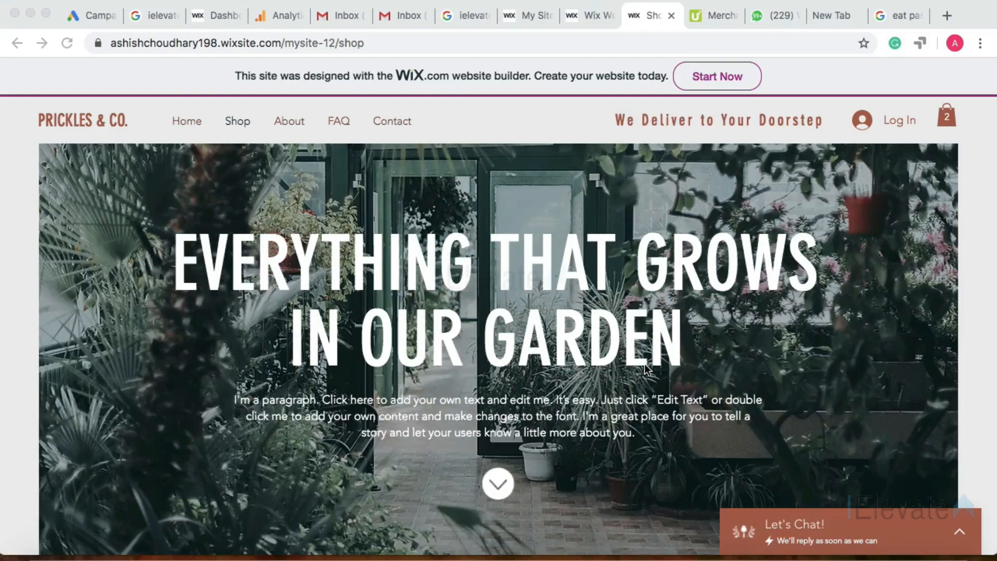
scroll(645, 368, down, 8)
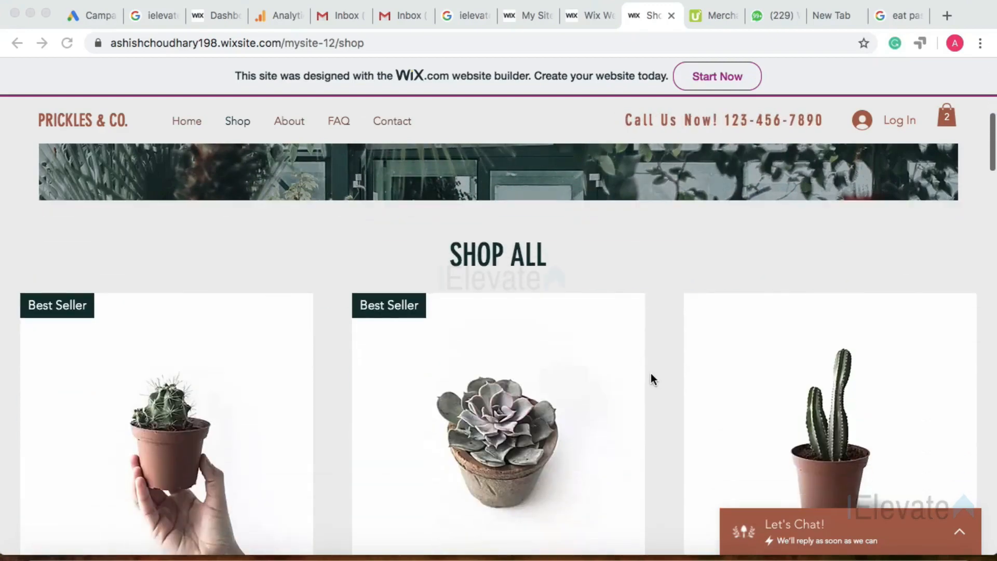
scroll(656, 392, down, 3)
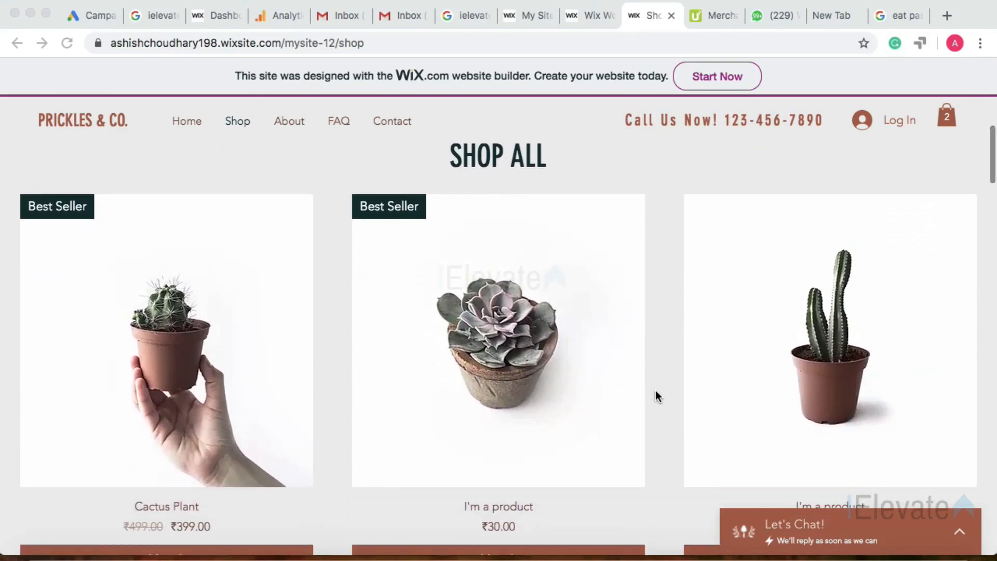
scroll(657, 395, down, 8)
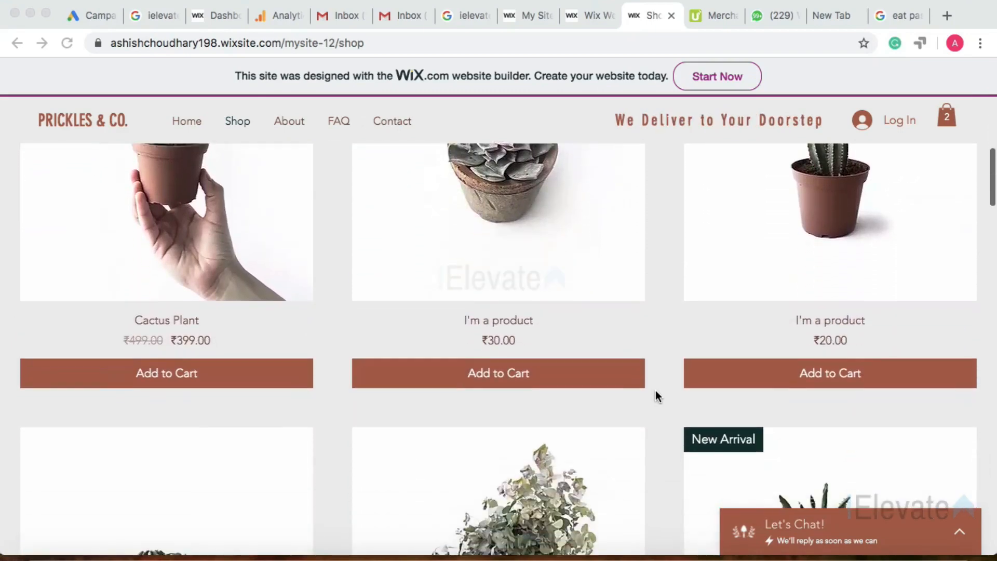
scroll(656, 396, down, 5)
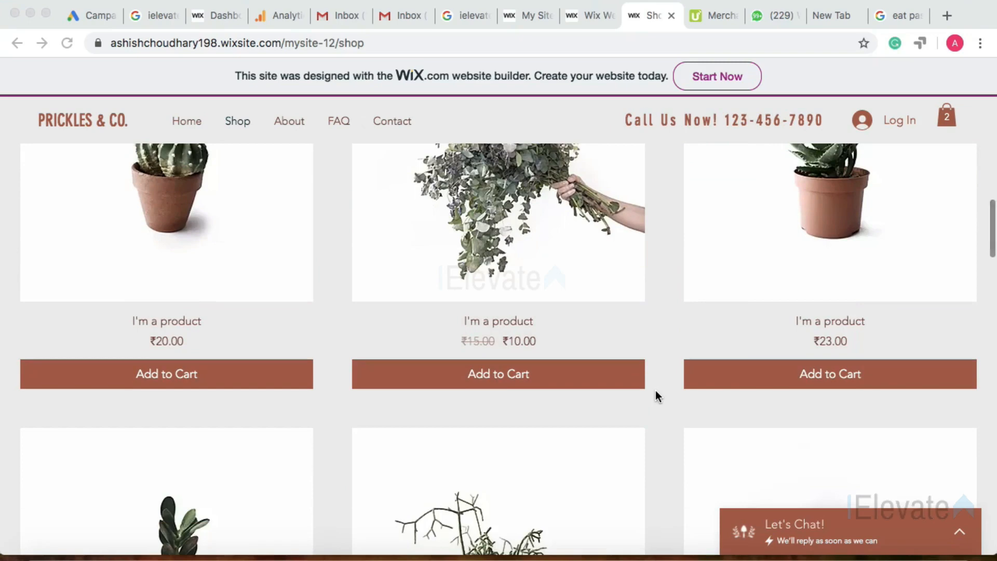
scroll(655, 396, up, 5)
scroll(656, 396, up, 8)
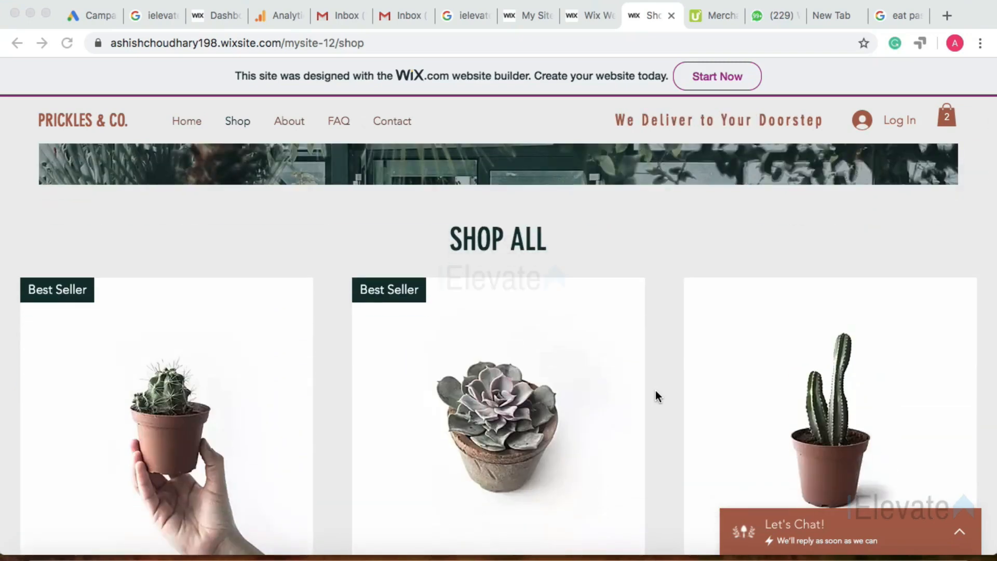
scroll(656, 392, down, 1)
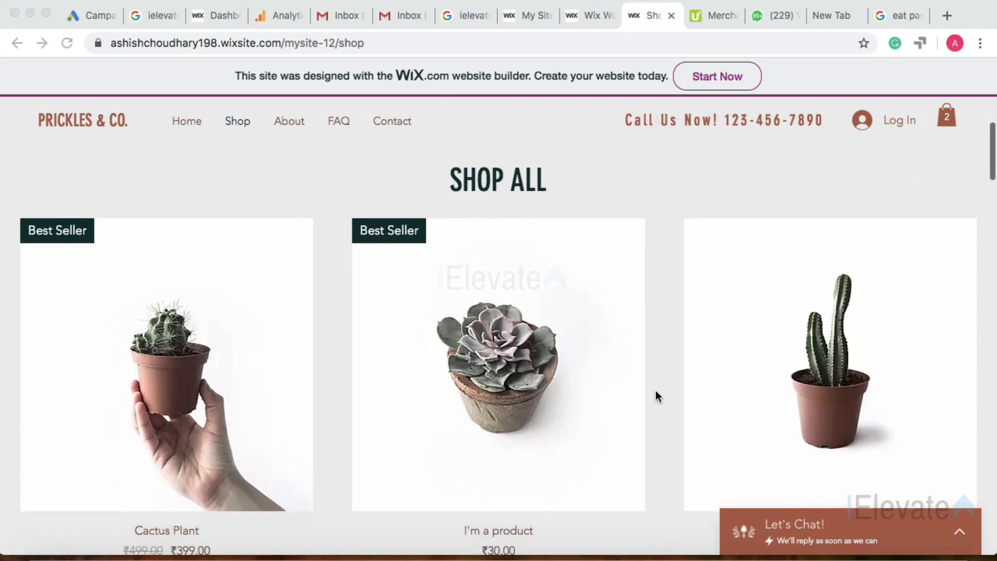
scroll(656, 392, down, 1)
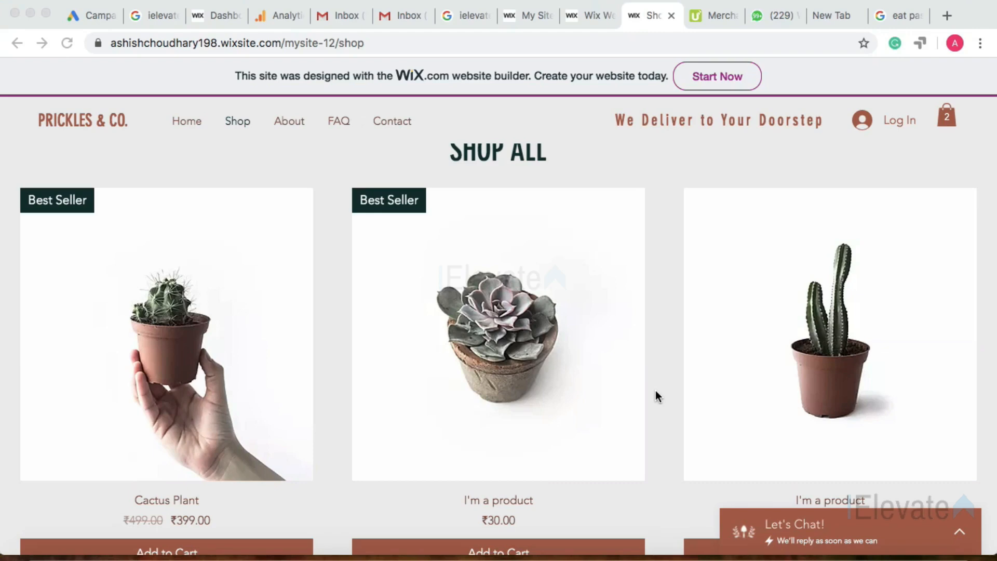
In the Wix editor, open the Shop gallery's settings and look through the collections available for display.
click(590, 8)
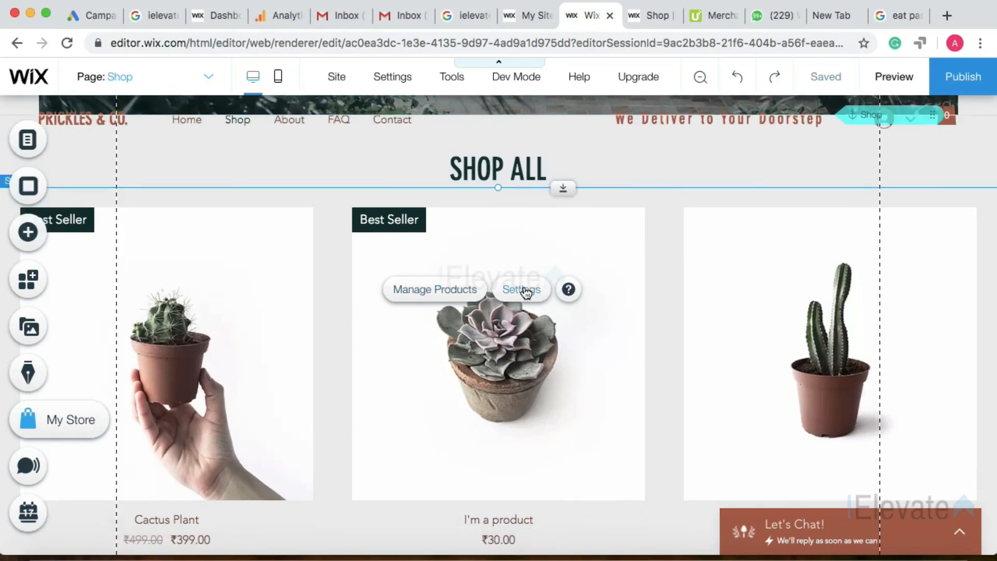
click(610, 196)
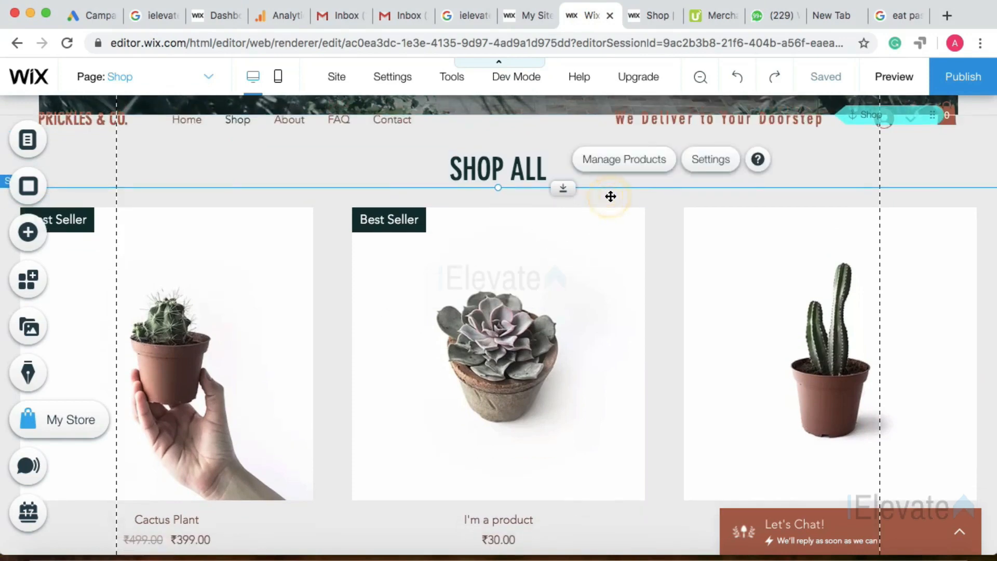
click(710, 161)
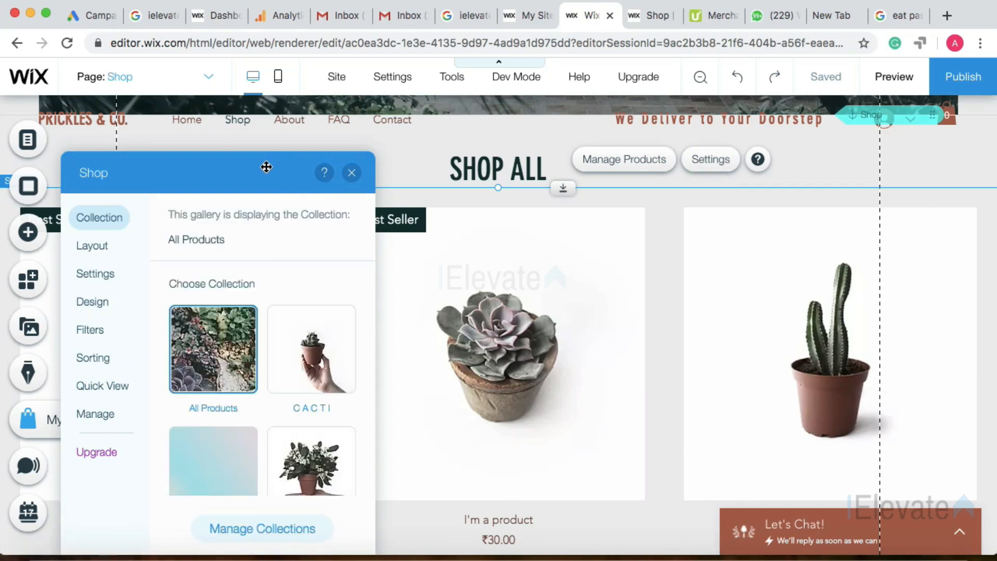
drag(266, 167, 281, 115)
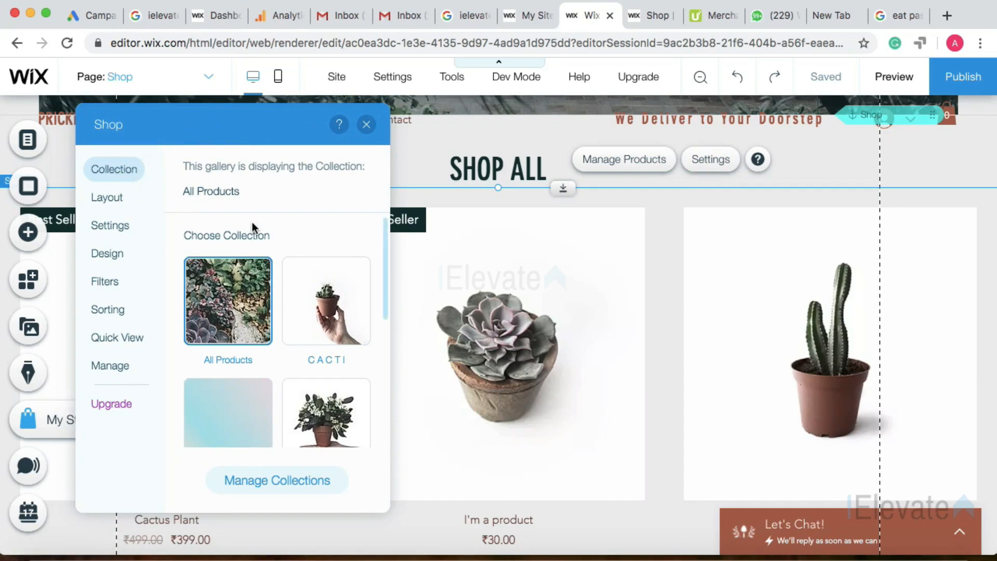
scroll(278, 247, down, 1)
scroll(279, 248, up, 1)
scroll(308, 220, down, 1)
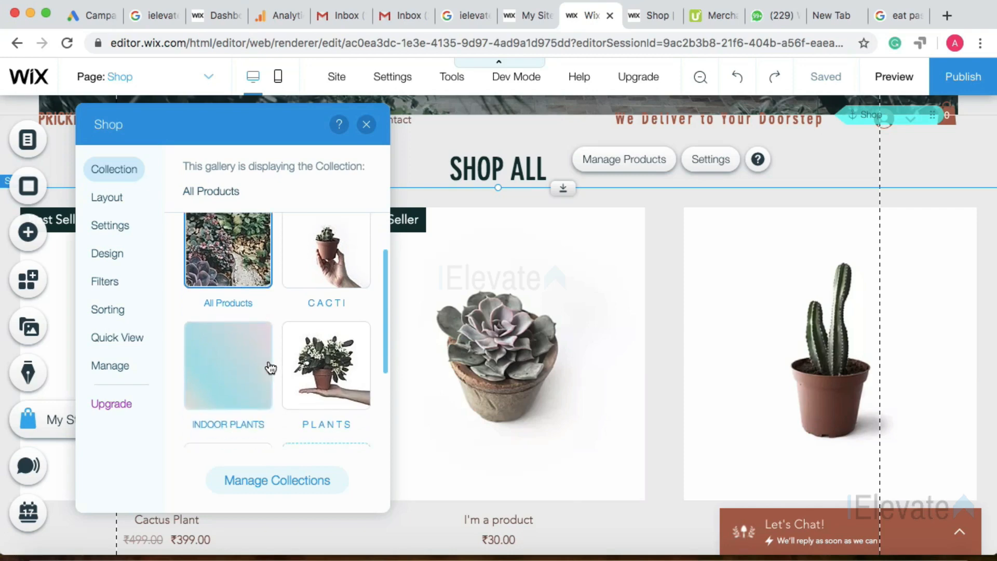
scroll(267, 368, down, 3)
scroll(280, 337, down, 4)
scroll(280, 334, down, 3)
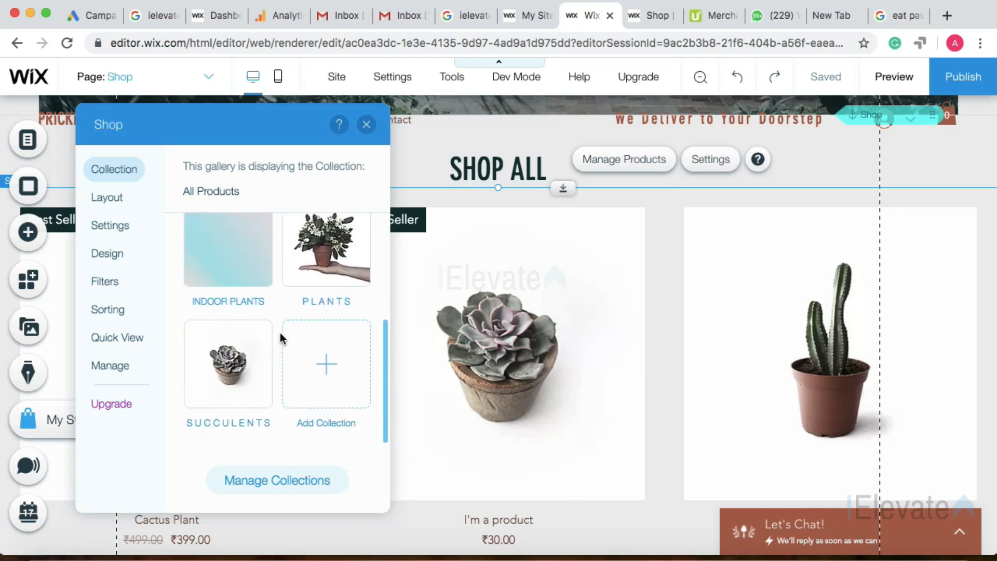
Review the Shop gallery's collections and its Stretch to full width option, and compare with the live Shop page's full-width gallery.
scroll(279, 338, up, 10)
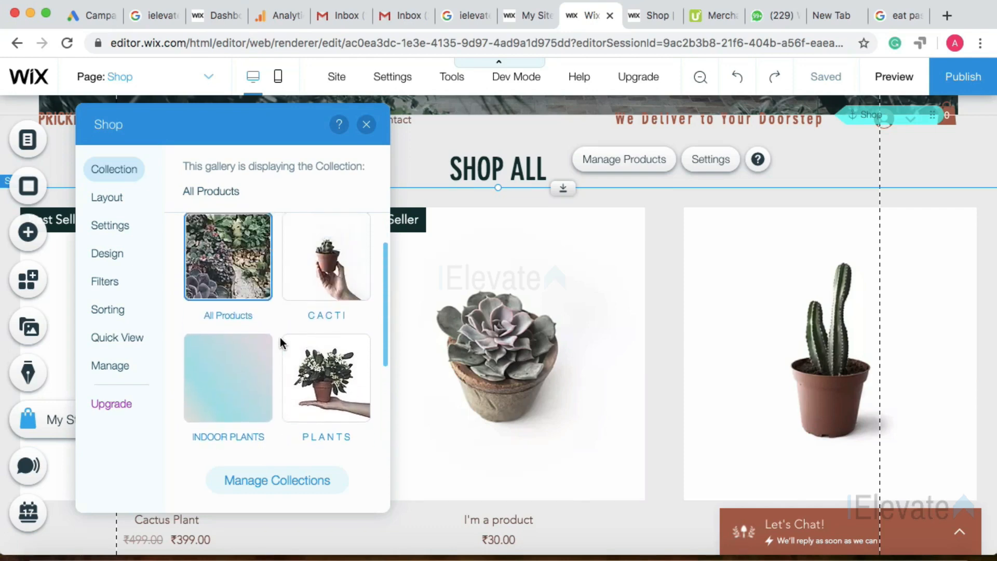
click(107, 197)
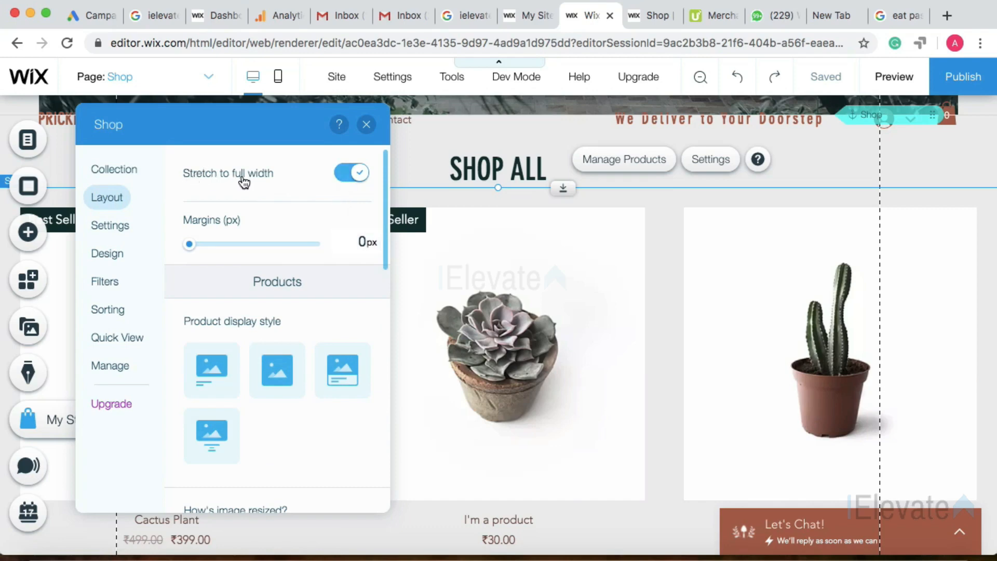
click(365, 125)
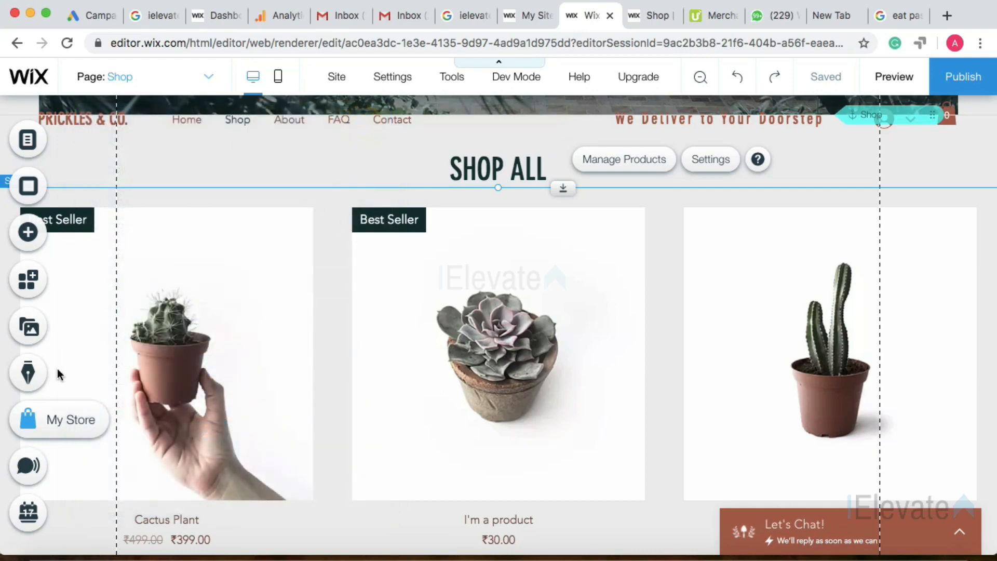
click(649, 16)
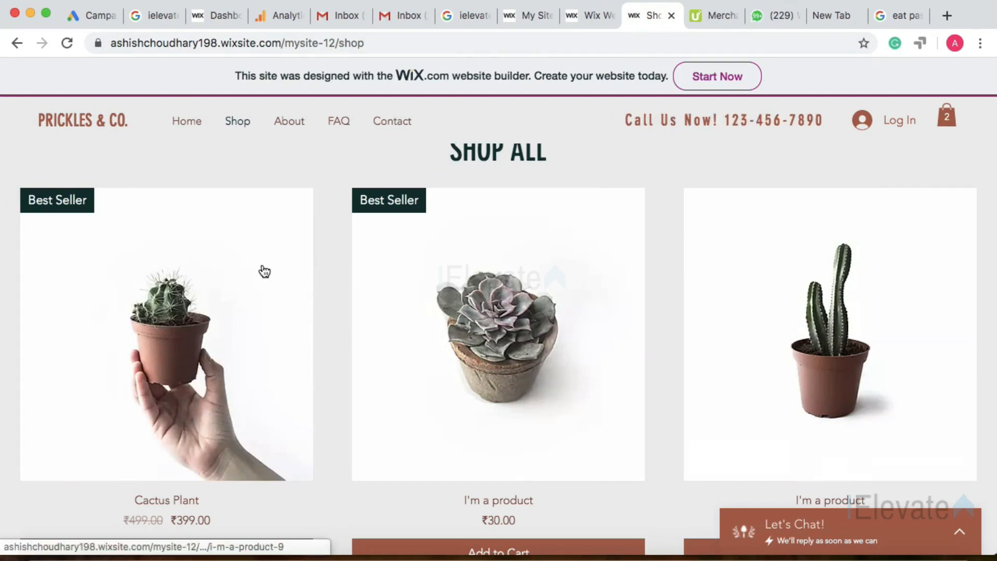
click(589, 15)
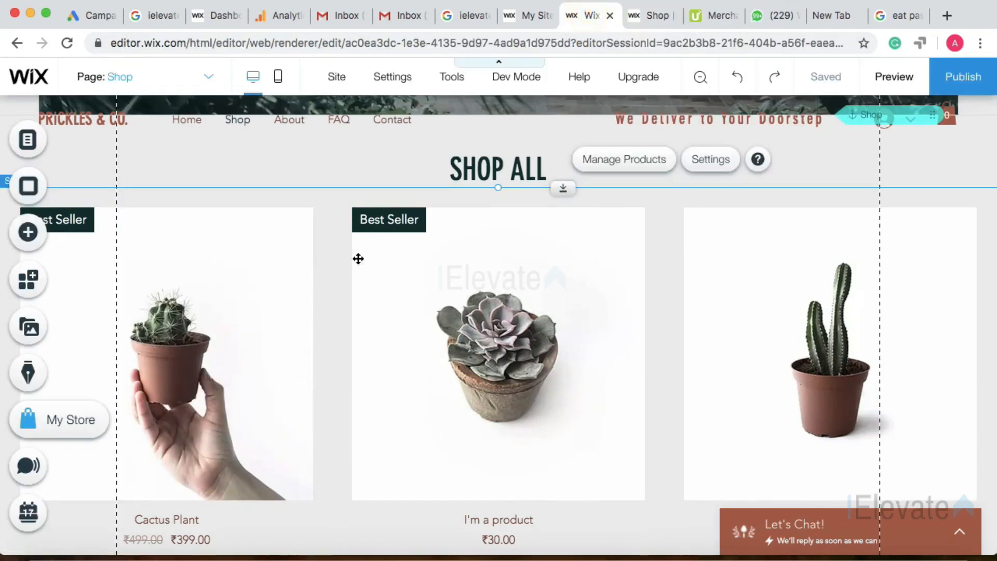
Turn off Stretch to full width in the Shop gallery's layout and close the gallery settings.
click(353, 260)
click(468, 224)
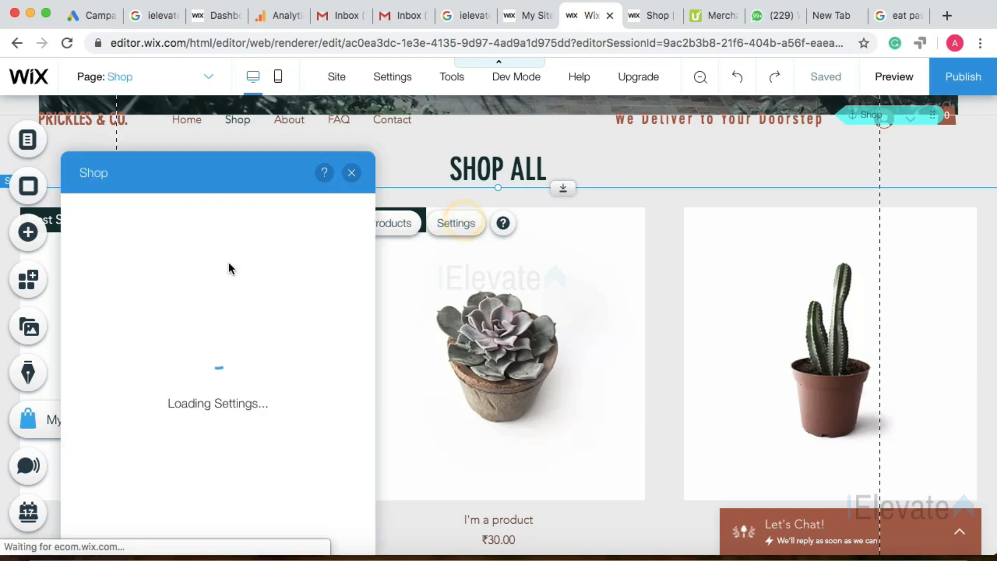
click(97, 248)
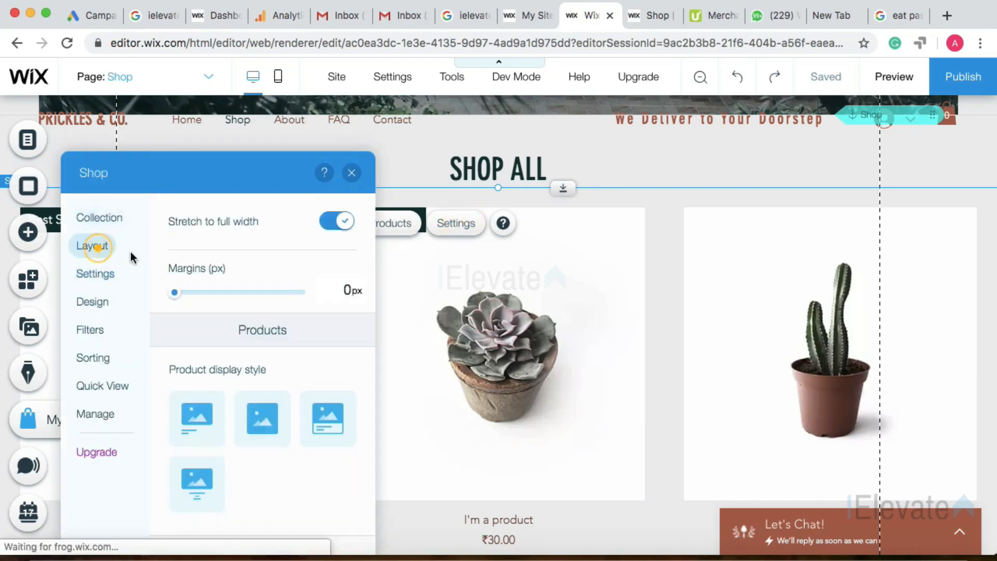
click(328, 229)
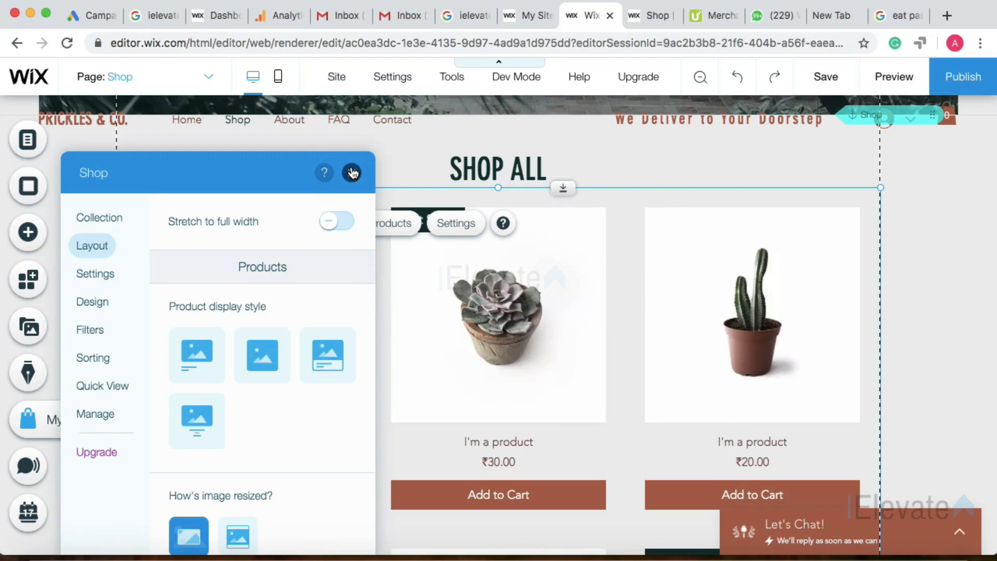
click(353, 173)
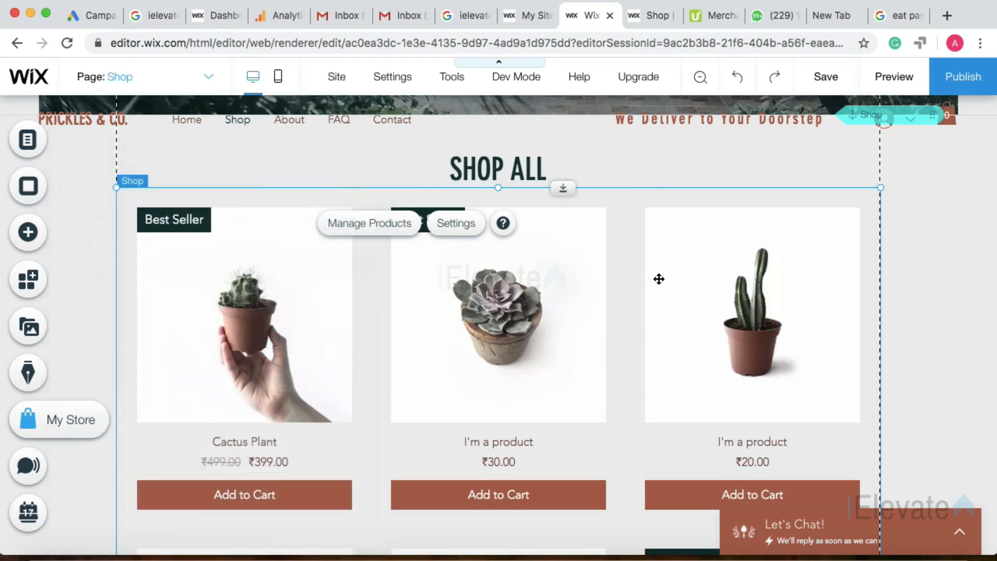
Try the four product display styles in the Shop gallery's layout and choose the image-only style without product name and price.
click(462, 232)
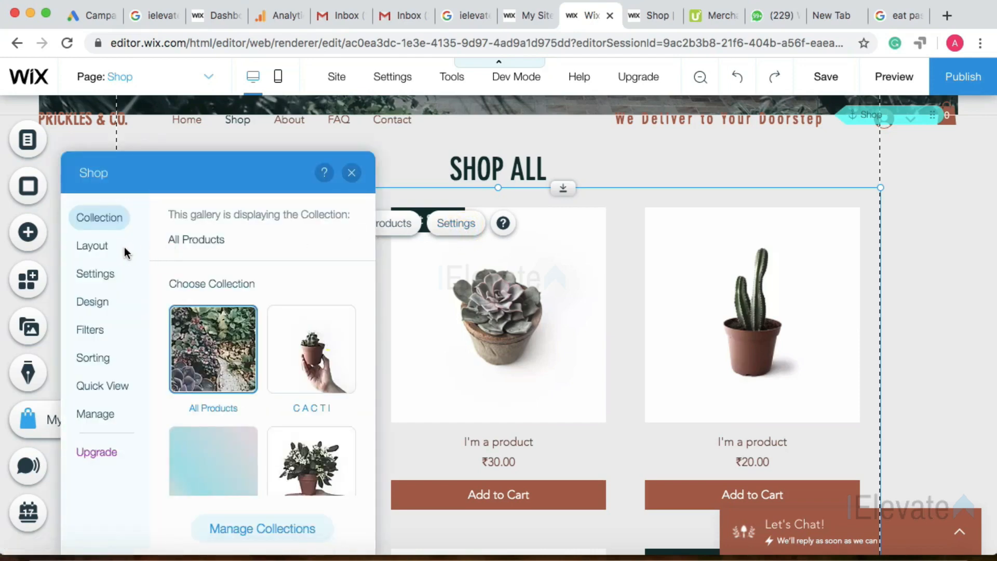
click(97, 248)
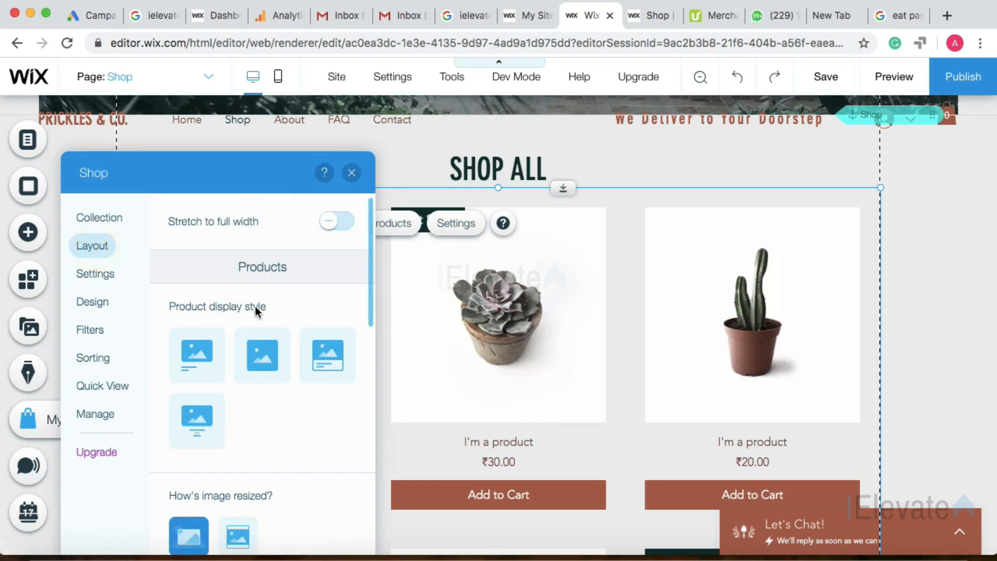
scroll(255, 306, down, 1)
scroll(258, 382, down, 1)
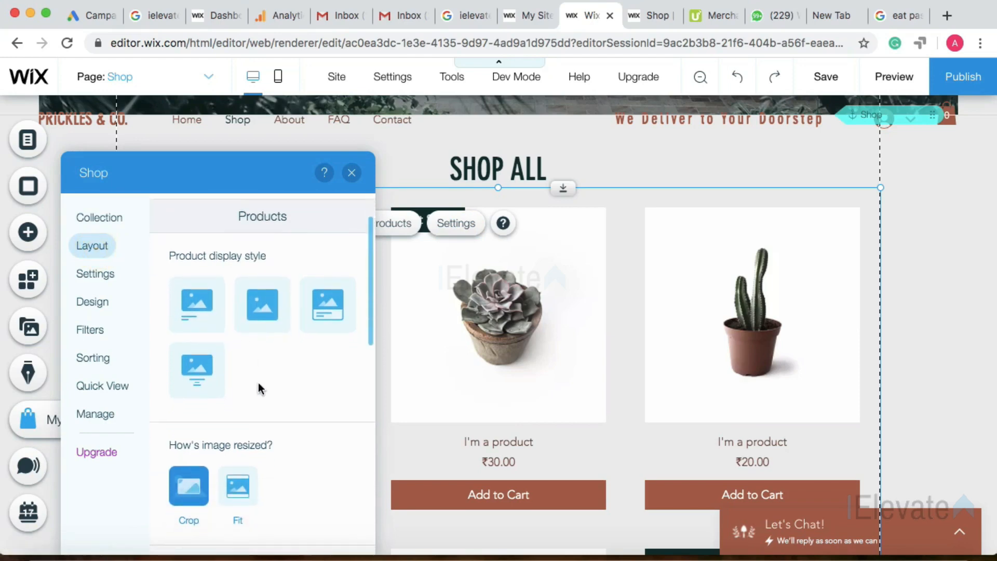
click(193, 300)
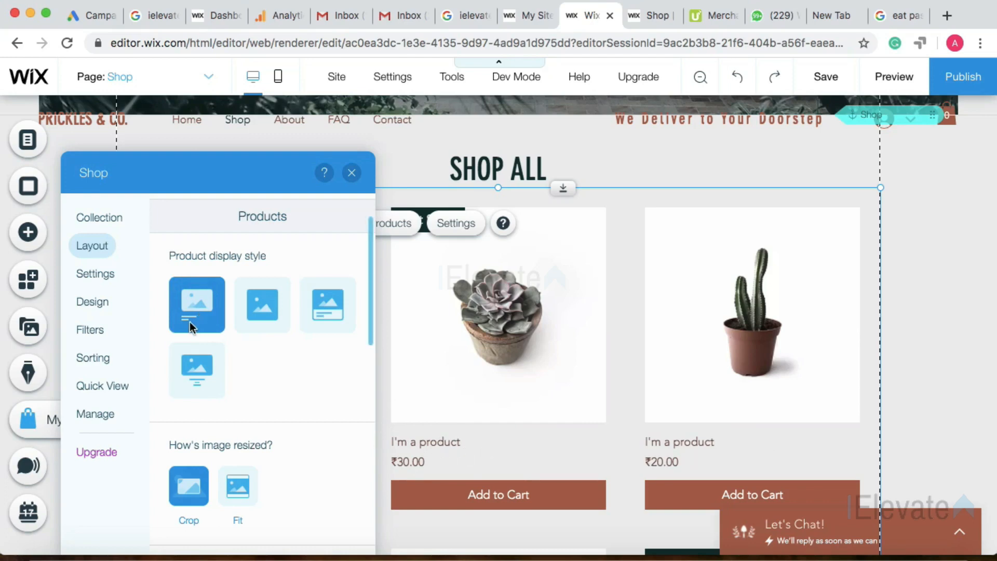
click(262, 307)
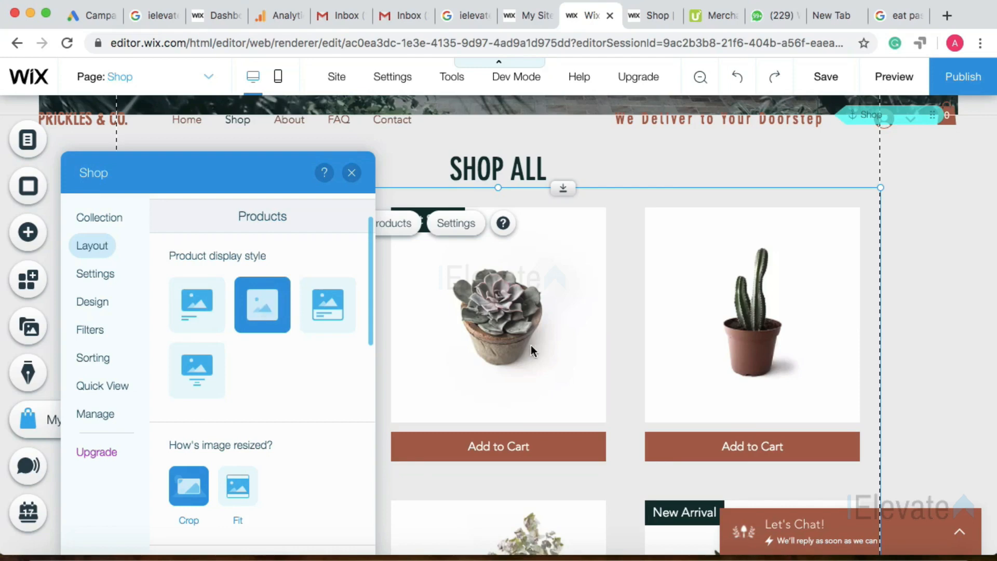
click(330, 322)
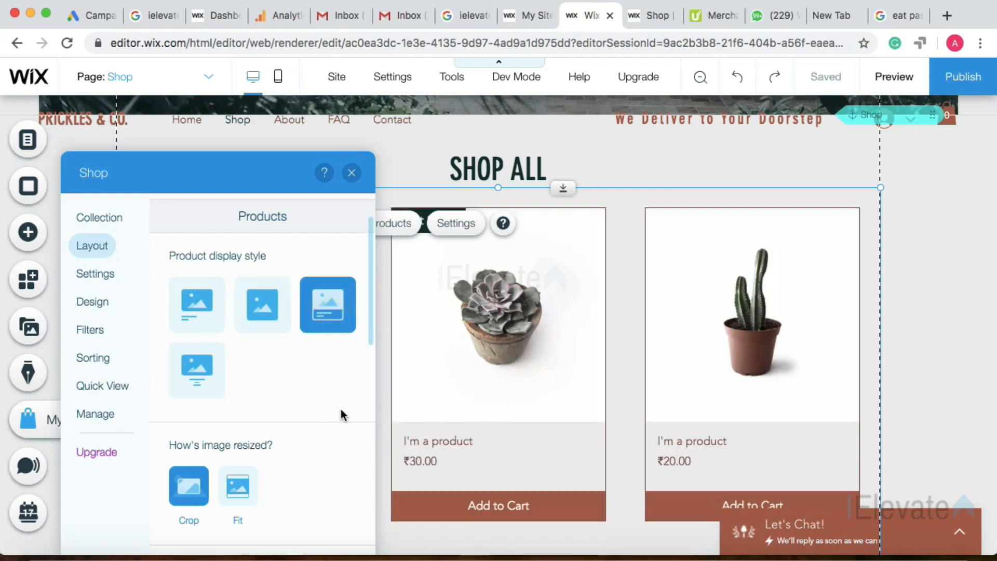
click(205, 390)
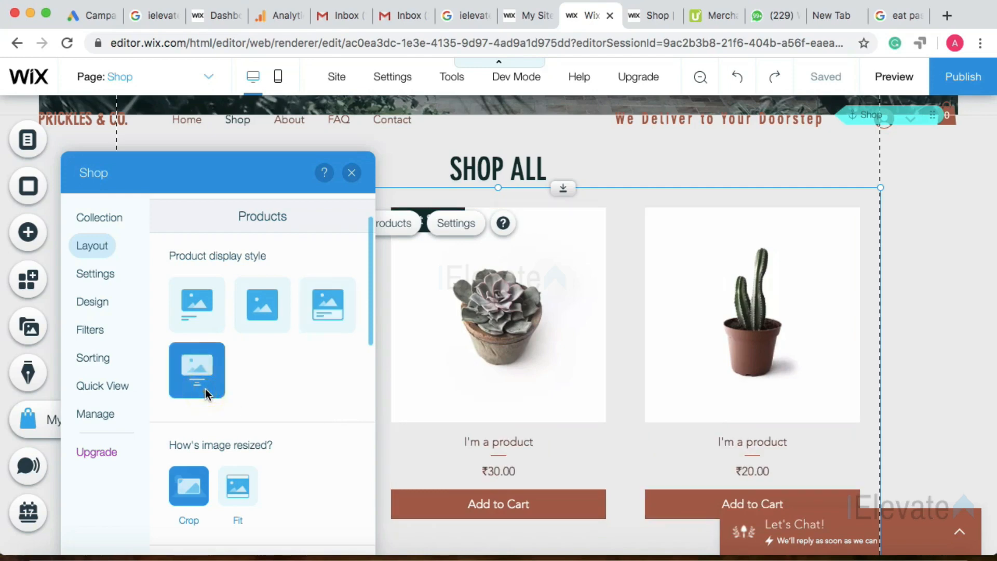
click(205, 316)
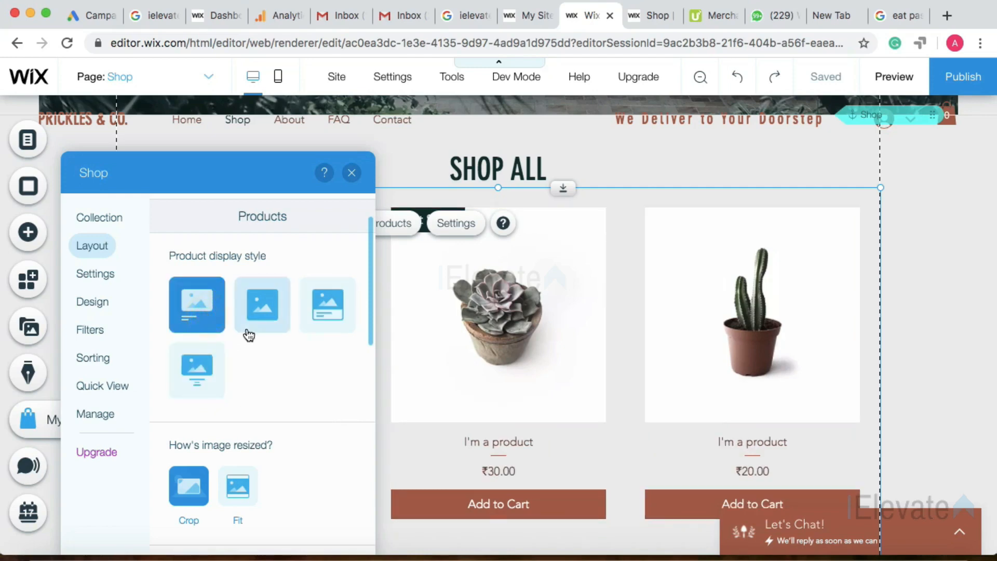
click(261, 320)
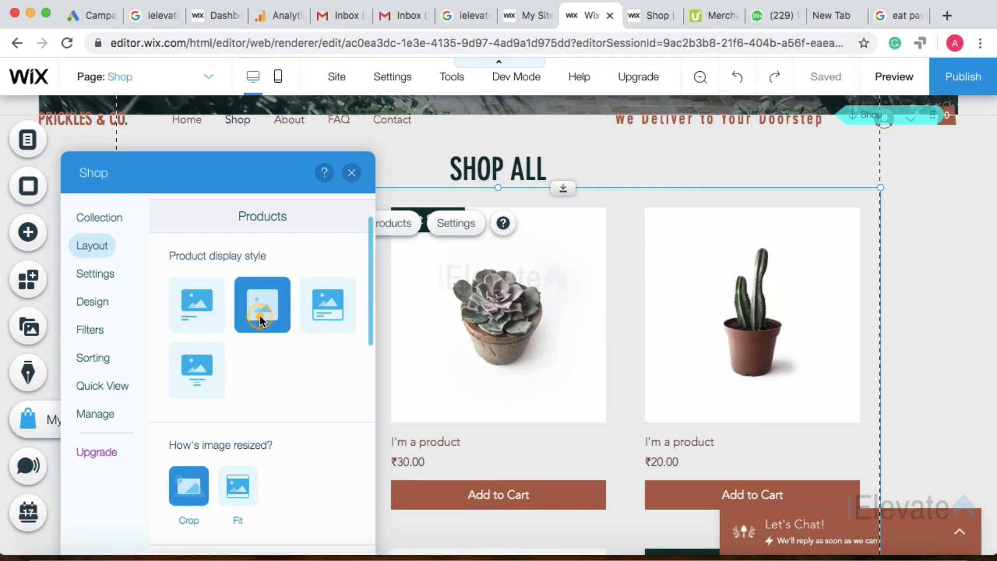
Close the gallery settings, preview the Shop page with its image-only products, and return to the editor.
click(350, 174)
click(898, 77)
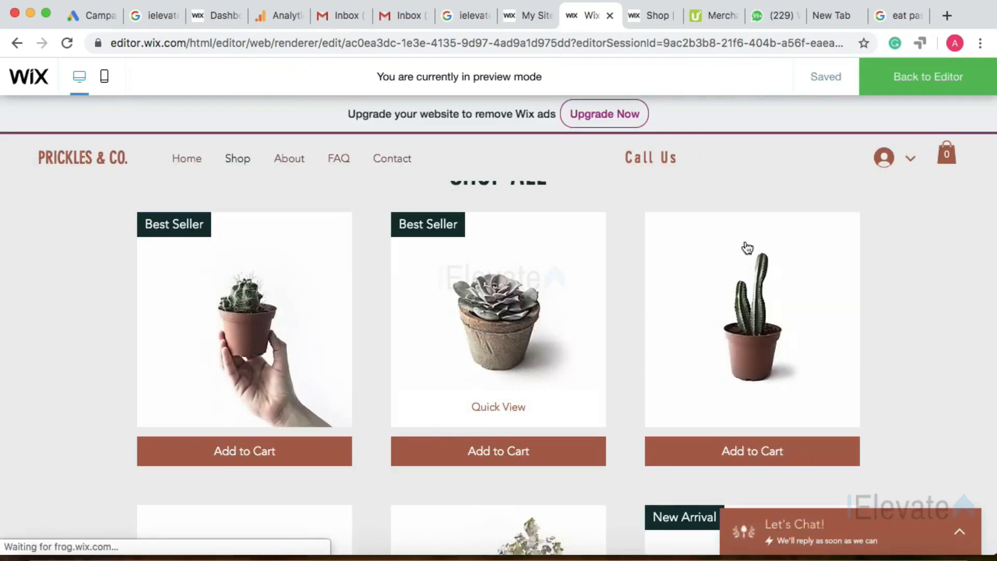
scroll(727, 260, up, 3)
click(896, 77)
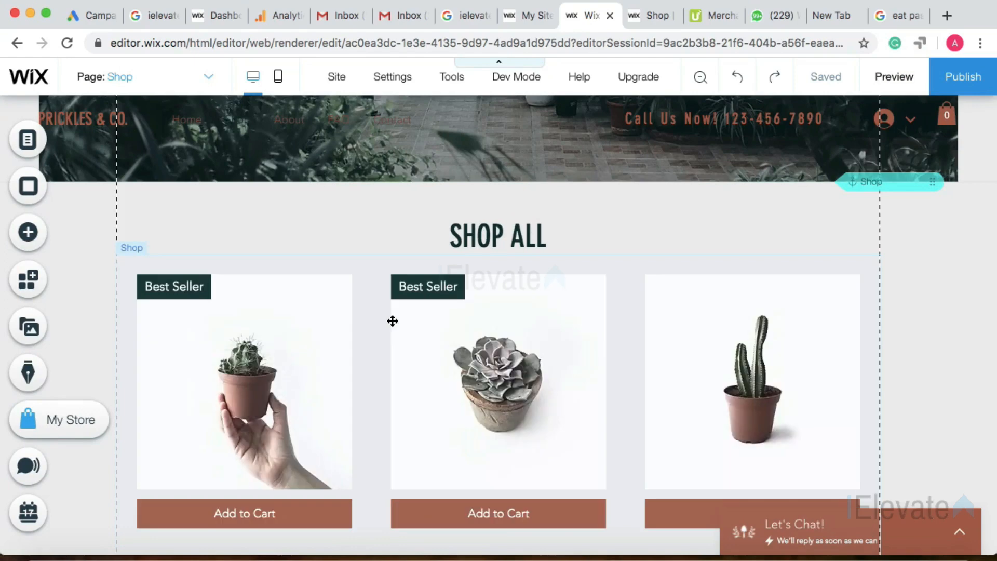
Reopen the Shop gallery's layout settings, try the Fit image resizing option, and set it back to Crop.
click(360, 319)
click(458, 283)
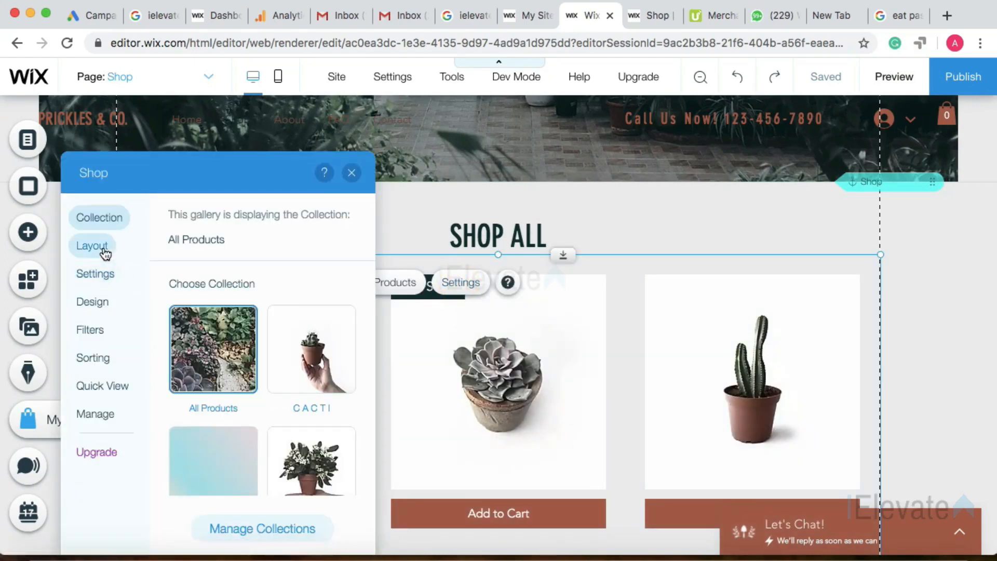
click(102, 249)
scroll(295, 421, down, 3)
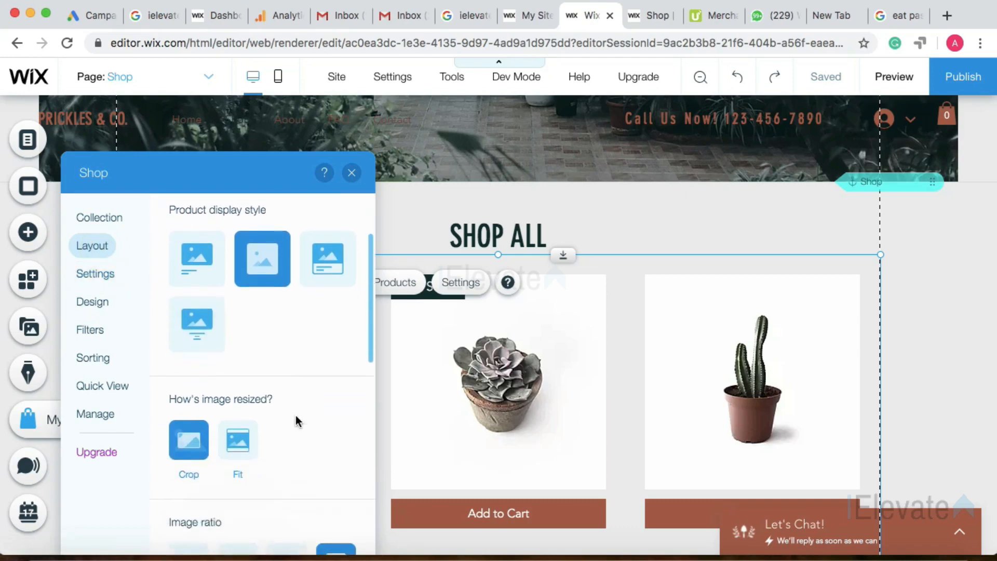
scroll(296, 420, down, 2)
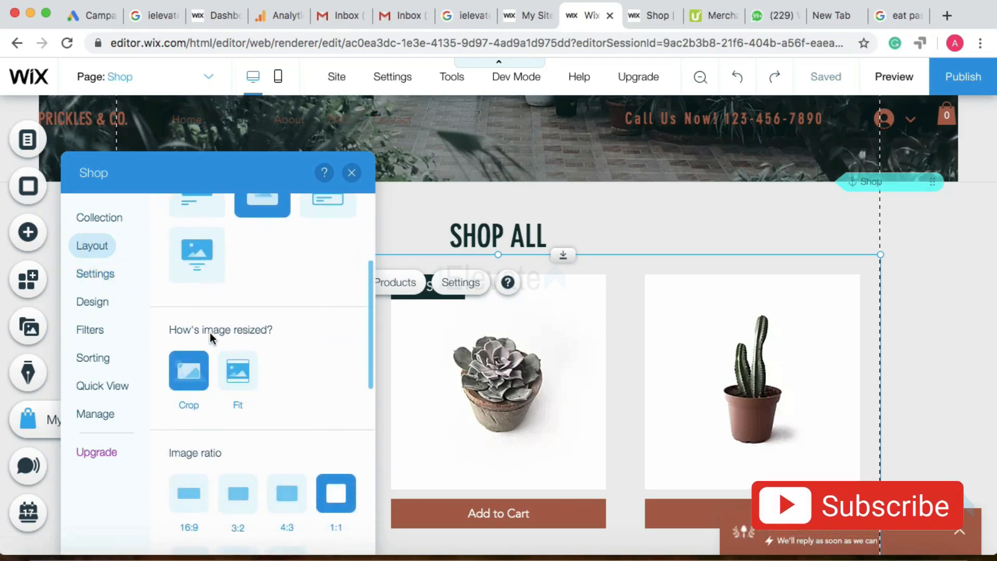
click(236, 375)
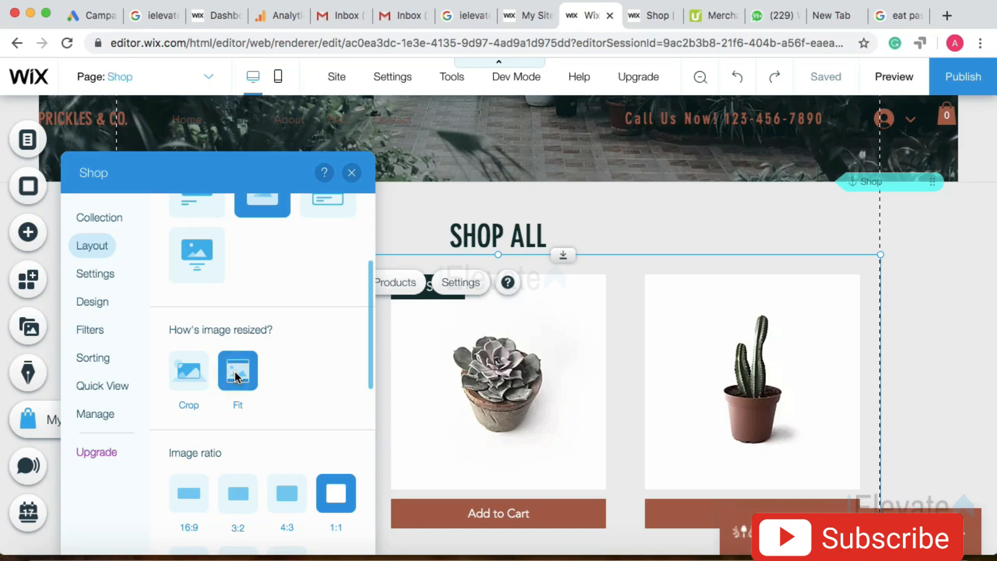
click(189, 372)
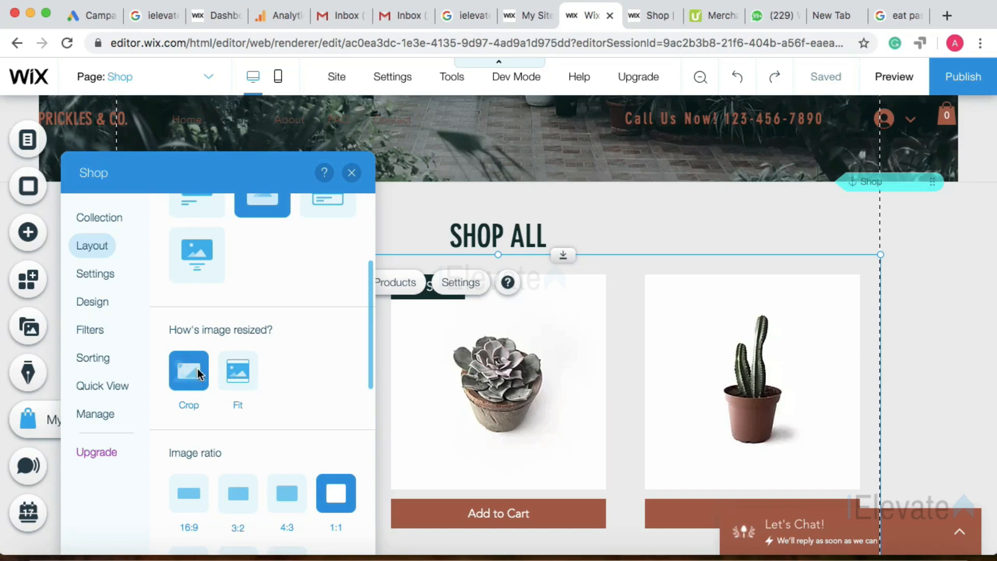
Try the 16:9, 3:2, 4:3, 9:16, 2:3 and 3:4 product image ratios in the gallery, and set the ratio back to 1:1.
scroll(312, 391, down, 2)
scroll(313, 391, down, 4)
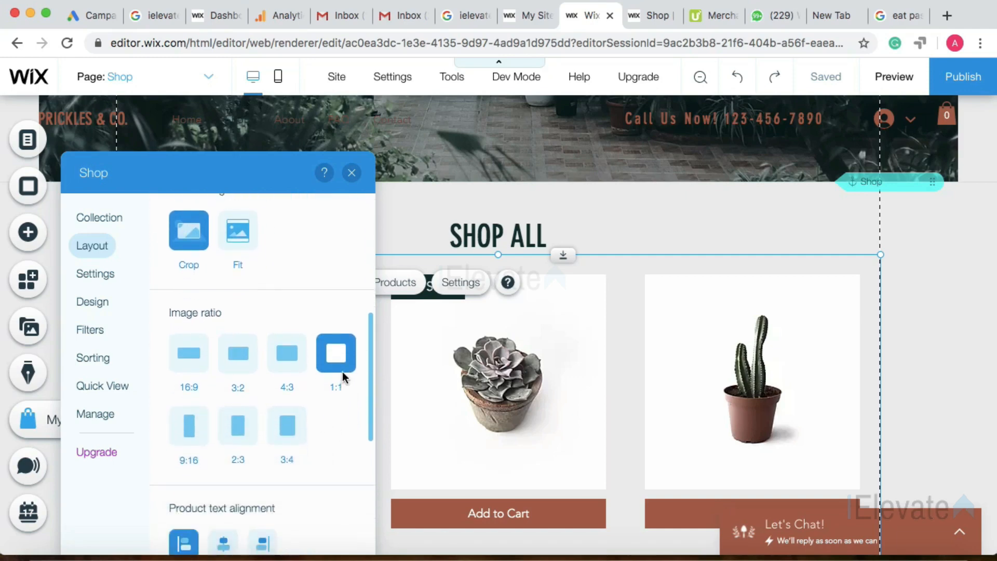
click(188, 359)
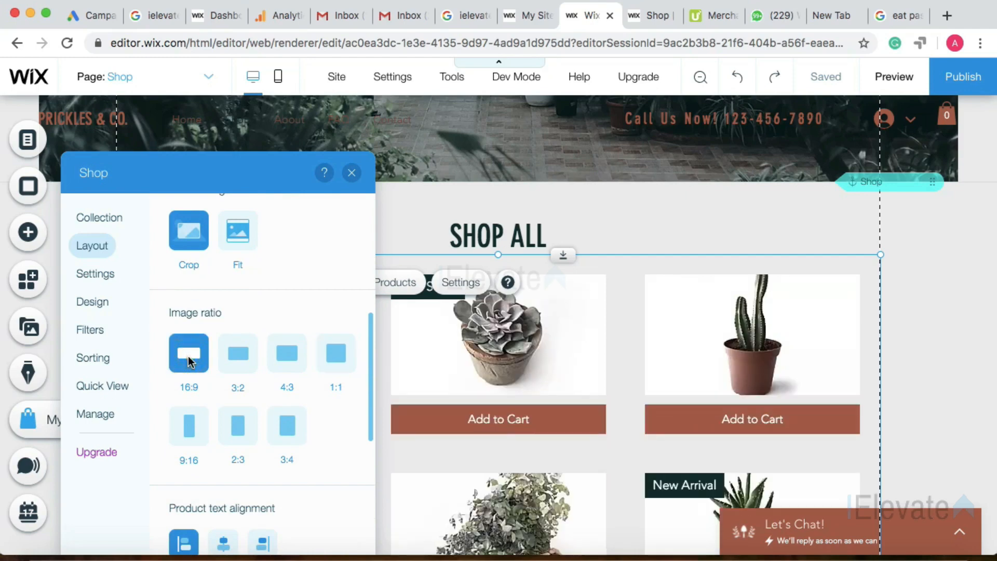
click(238, 363)
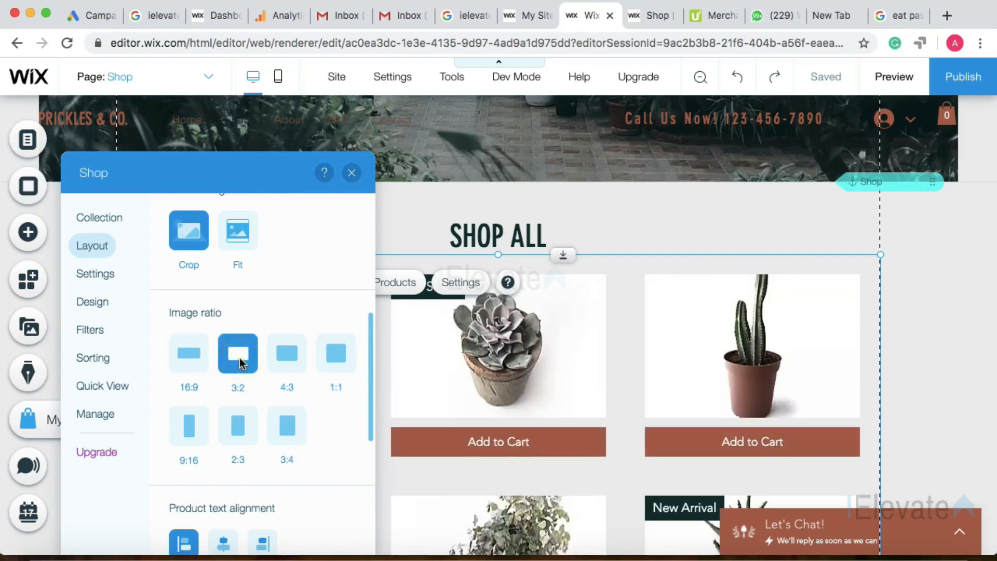
click(290, 367)
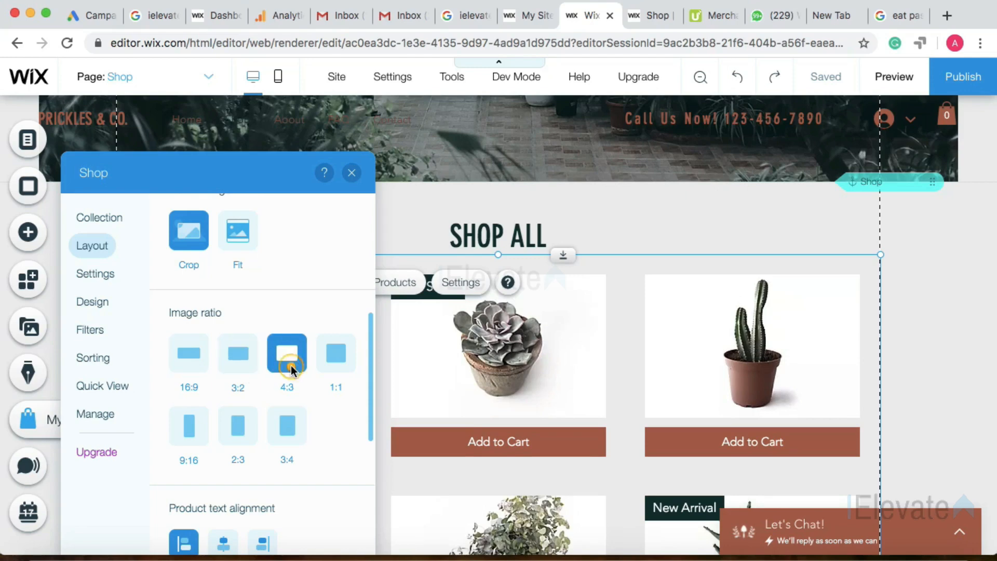
click(337, 366)
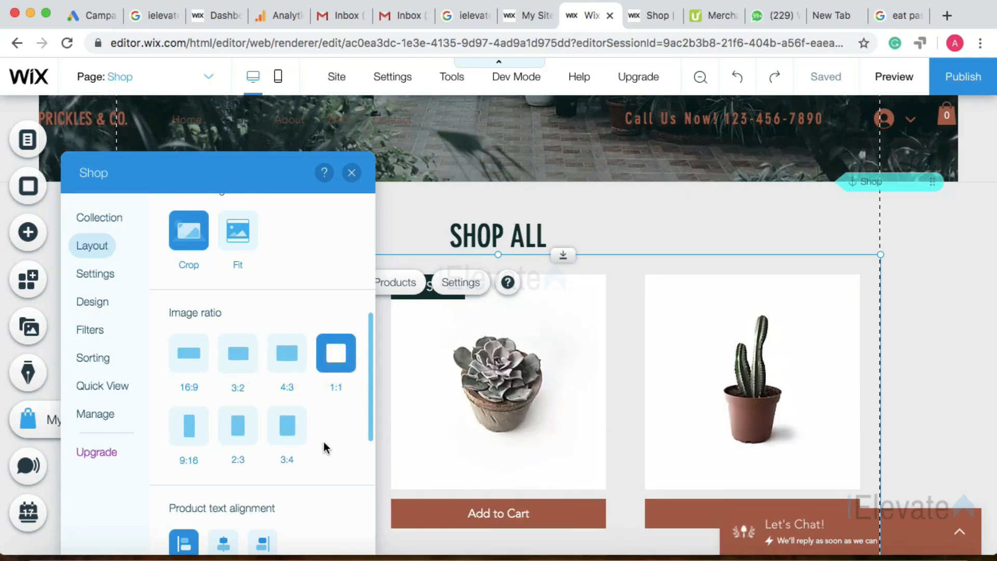
scroll(324, 444, down, 2)
click(192, 379)
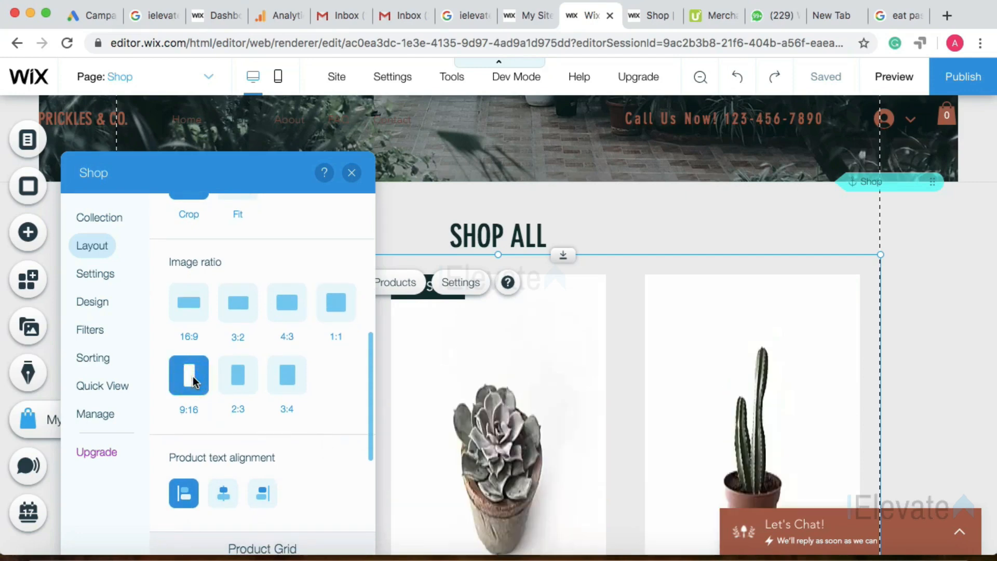
click(249, 382)
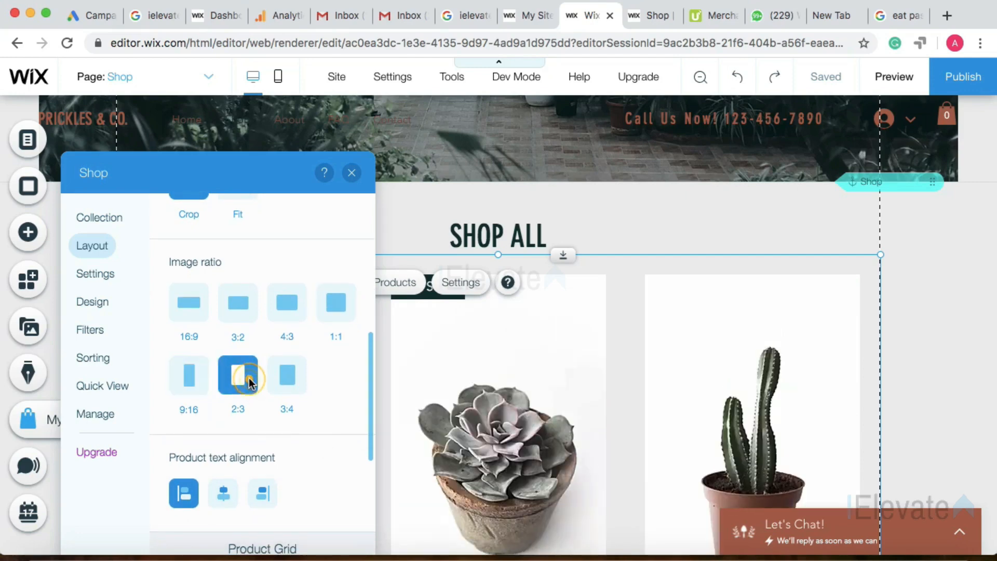
click(291, 387)
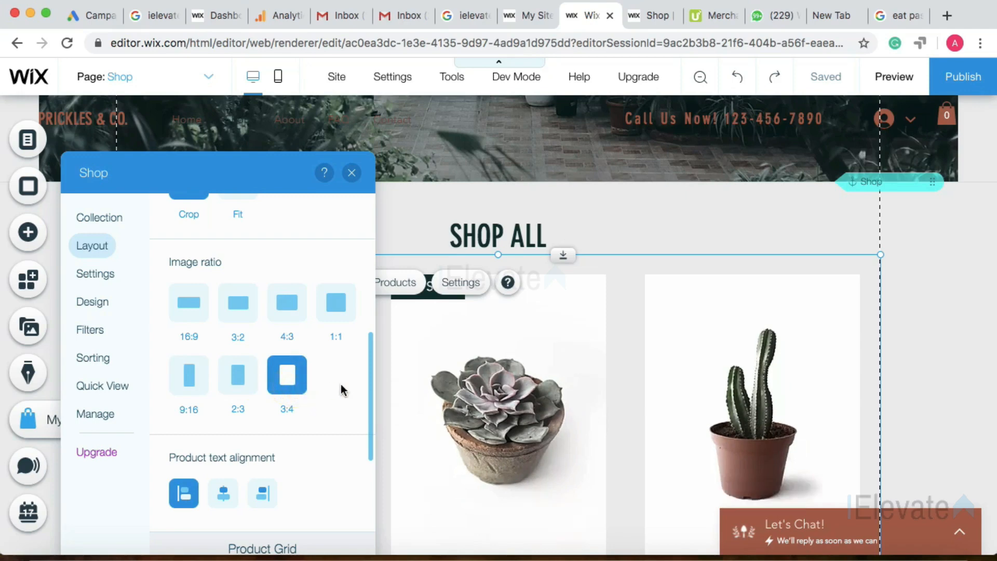
click(338, 310)
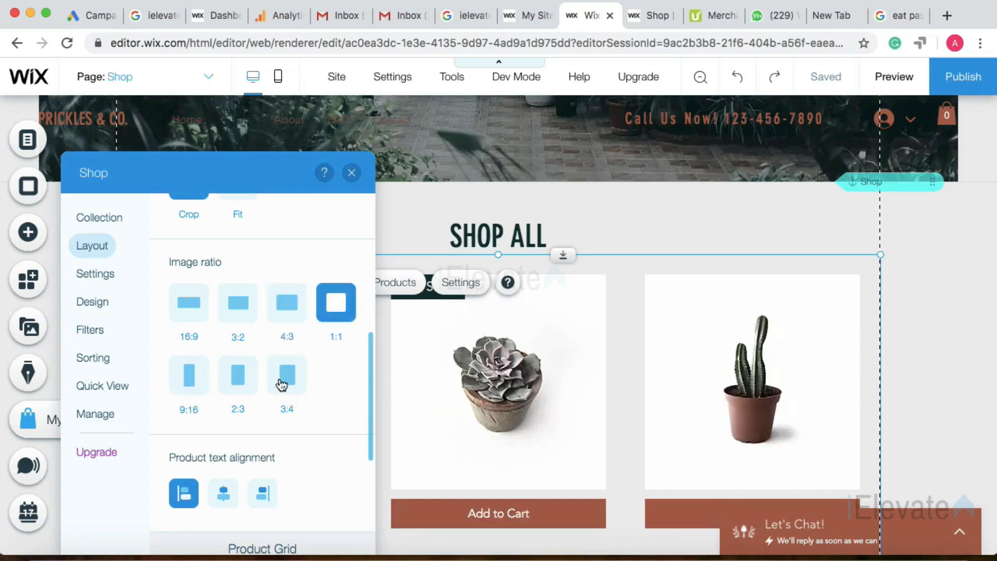
Try the centre and right product text alignments in the gallery layout, and set the alignment back to left.
scroll(283, 385, down, 2)
scroll(345, 379, down, 2)
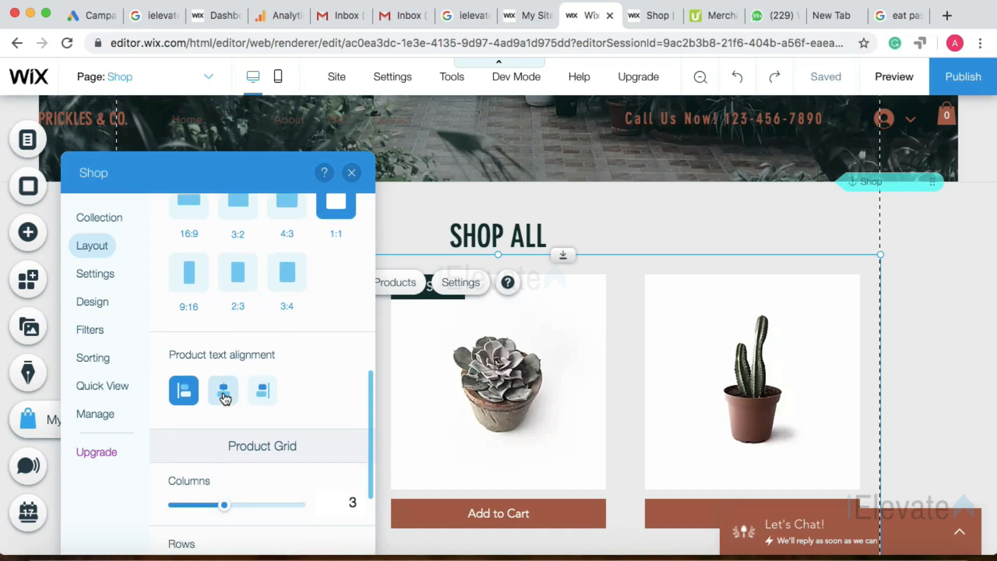
click(224, 395)
click(262, 394)
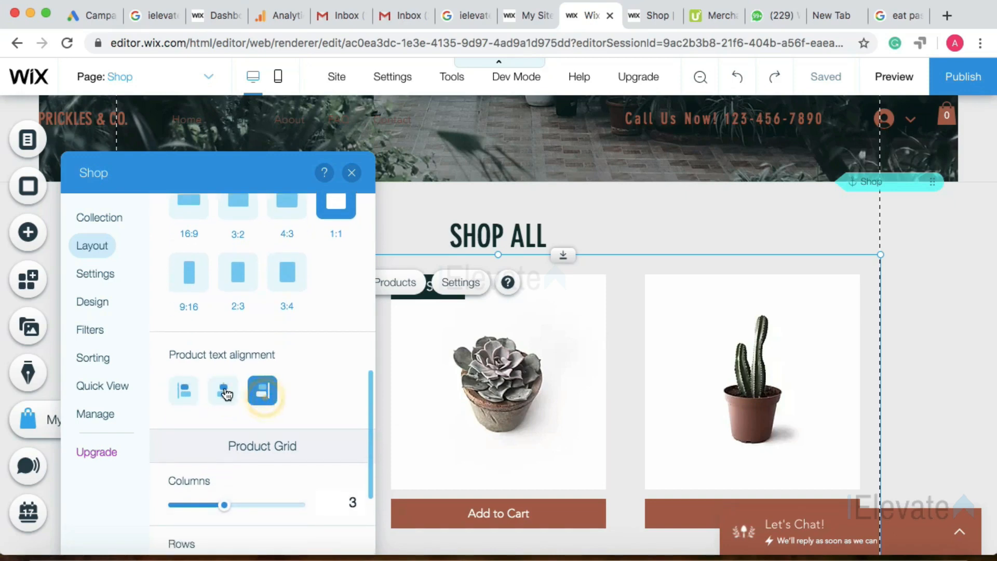
click(225, 395)
click(184, 391)
Change the product display style to the first option, with the product name and price below the image.
scroll(308, 330, up, 5)
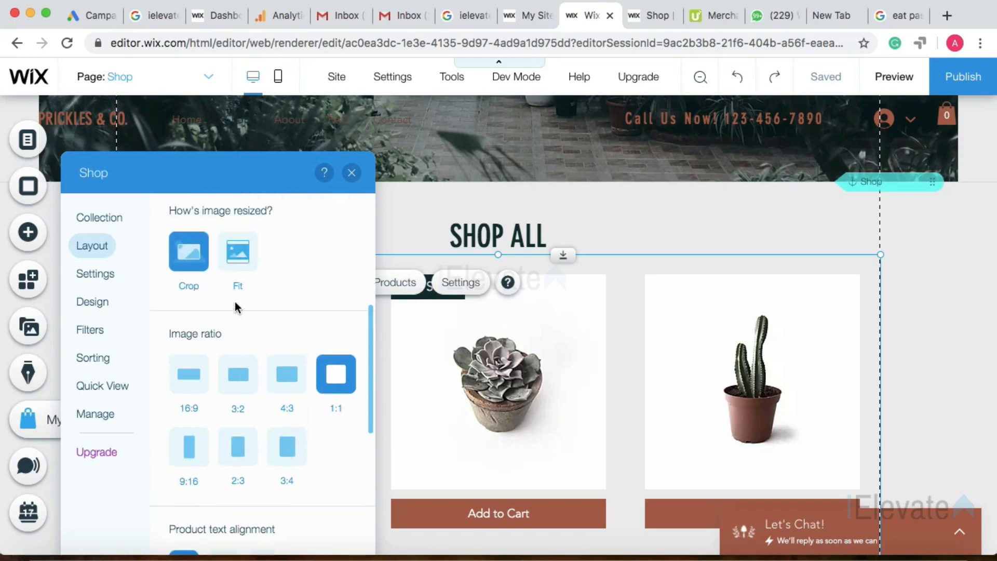
scroll(244, 303, up, 5)
click(194, 363)
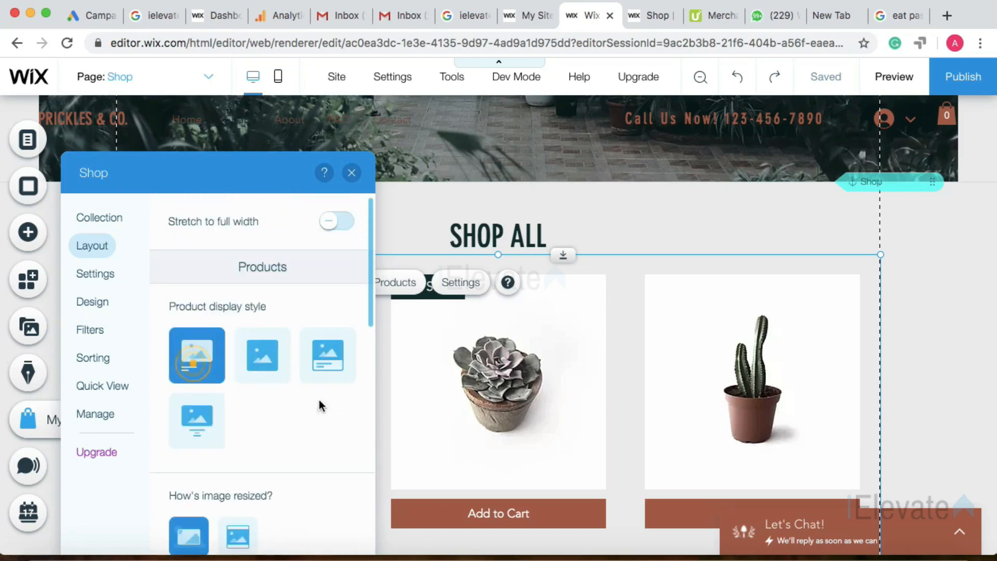
Try the centre and left product text alignments, and set the product text alignment to right.
scroll(332, 407, down, 5)
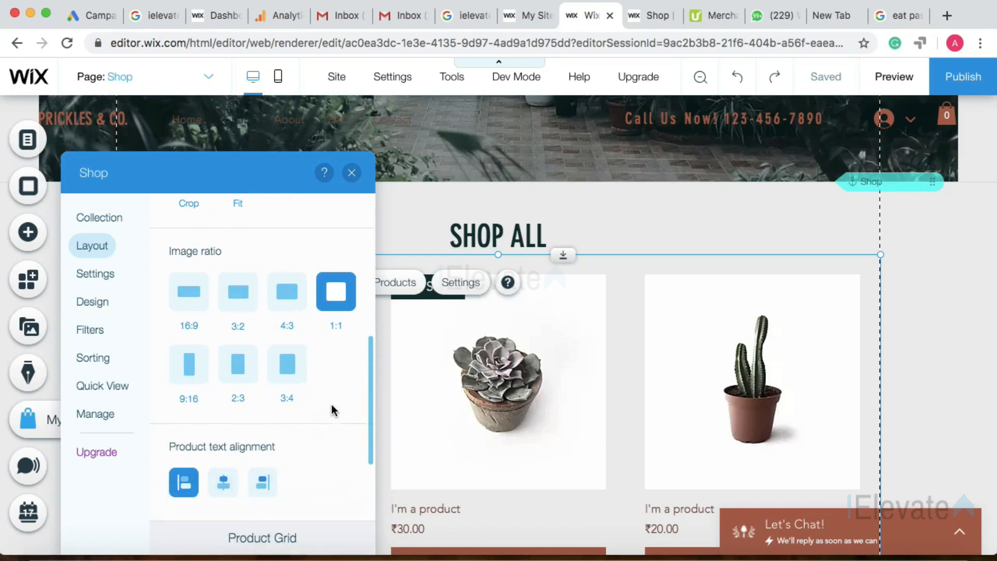
click(223, 480)
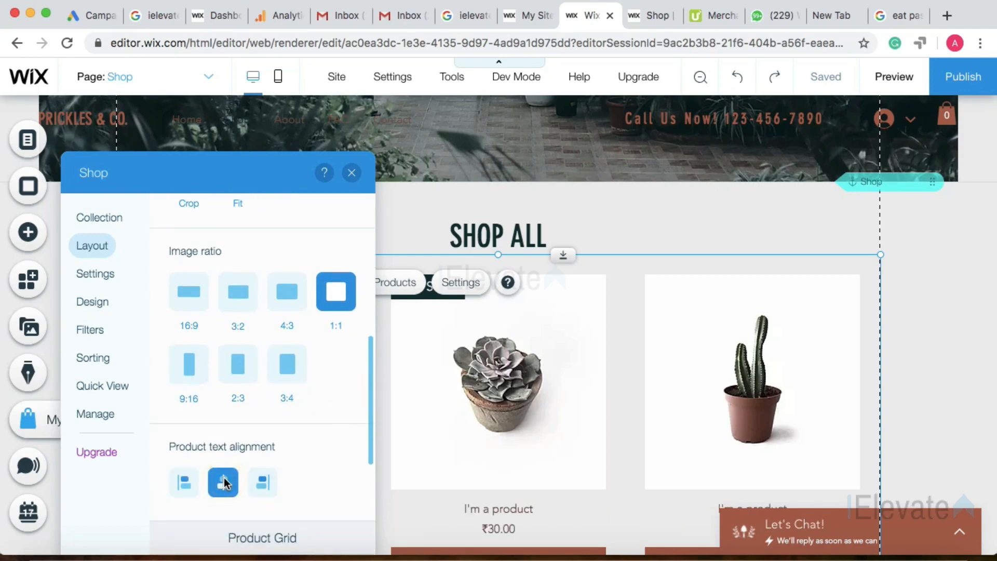
scroll(438, 502, down, 3)
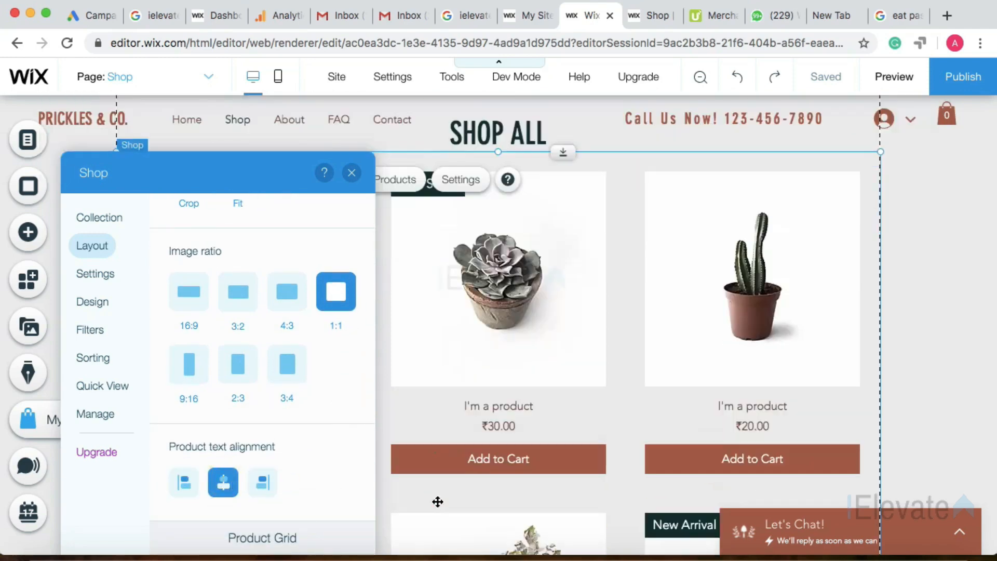
click(181, 483)
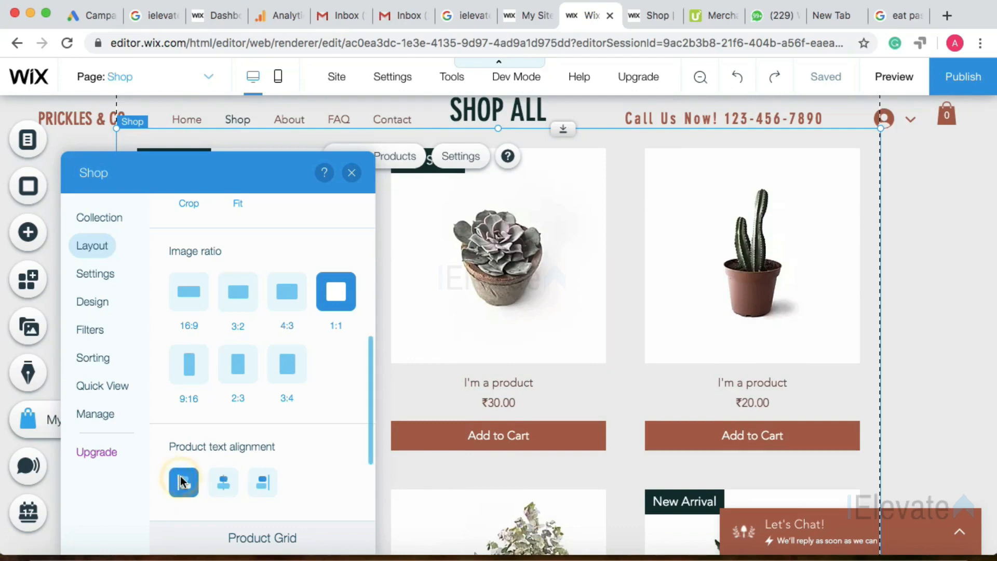
click(232, 483)
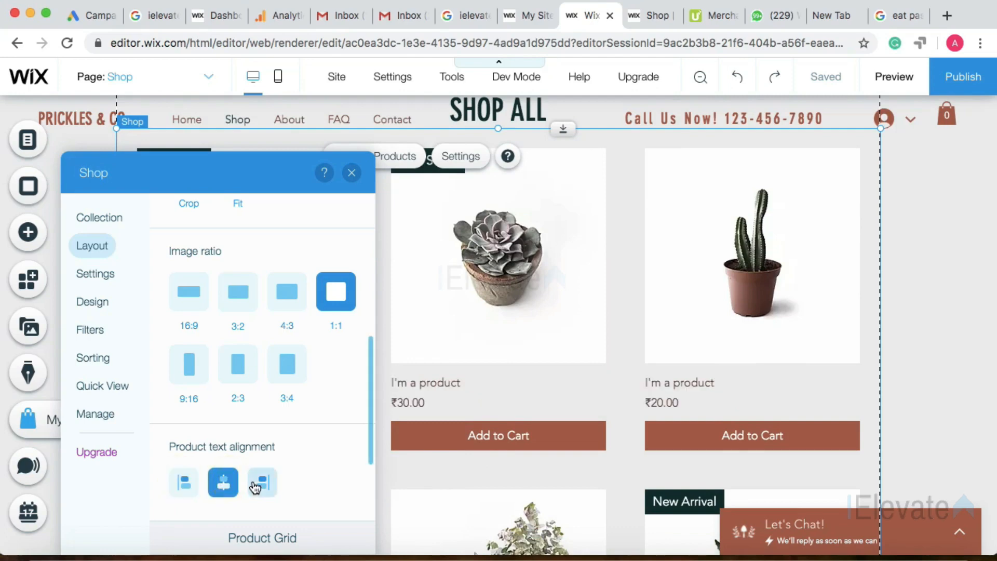
click(263, 483)
scroll(263, 442, up, 1)
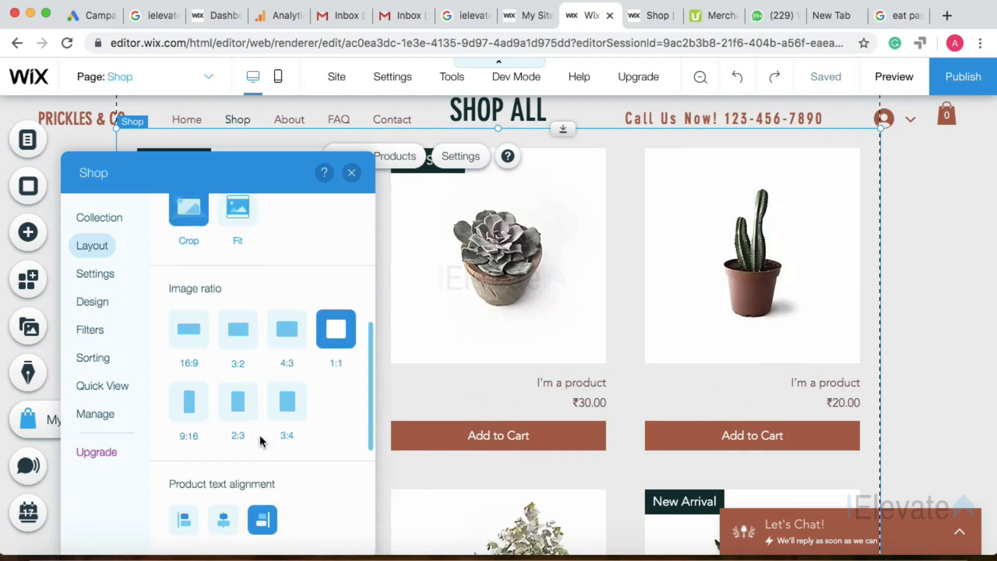
Try 2 and 4 columns in the product grid, and set the number of columns back to 3.
scroll(262, 441, down, 5)
scroll(262, 441, down, 1)
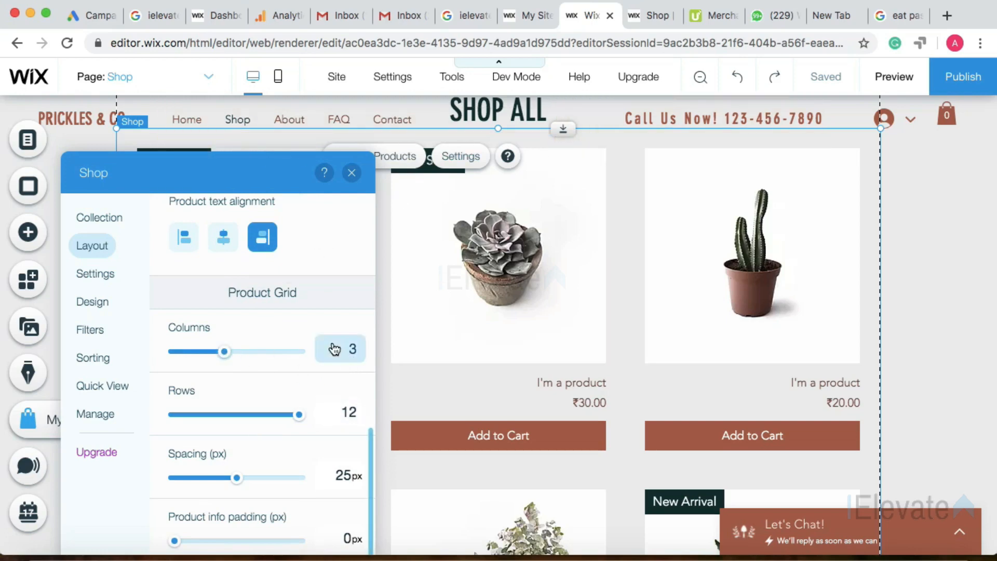
click(359, 349)
text(2)
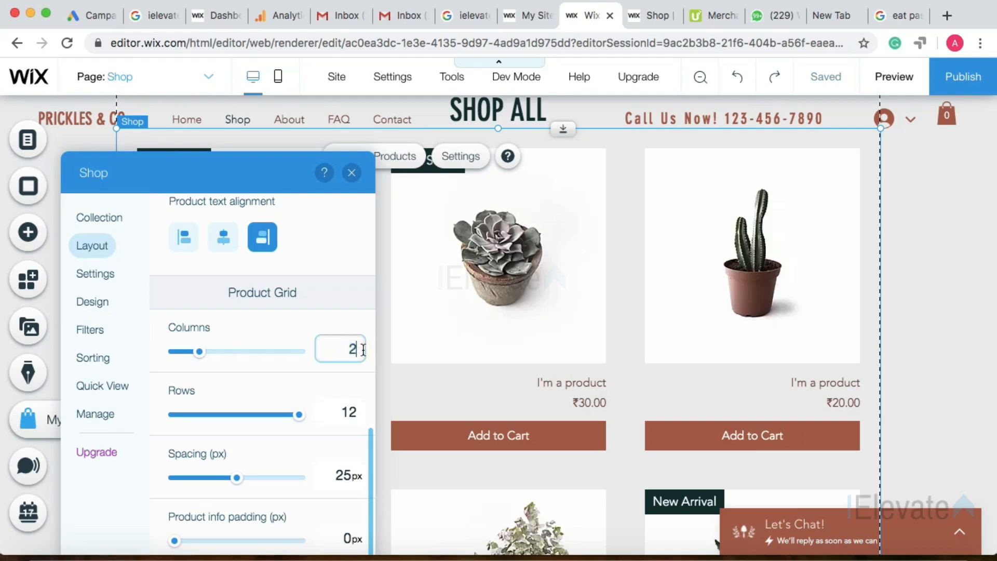
click(336, 319)
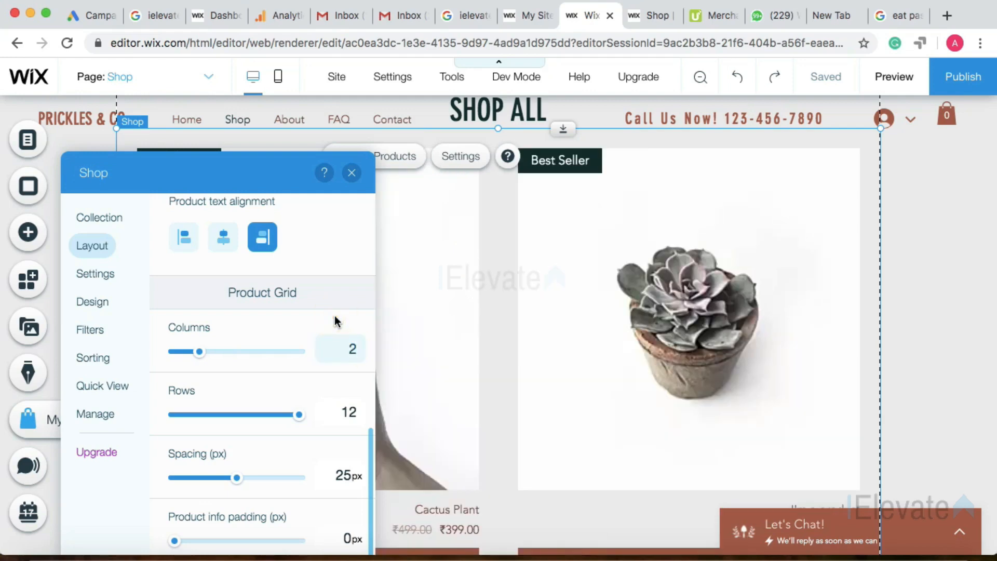
click(354, 358)
text(4)
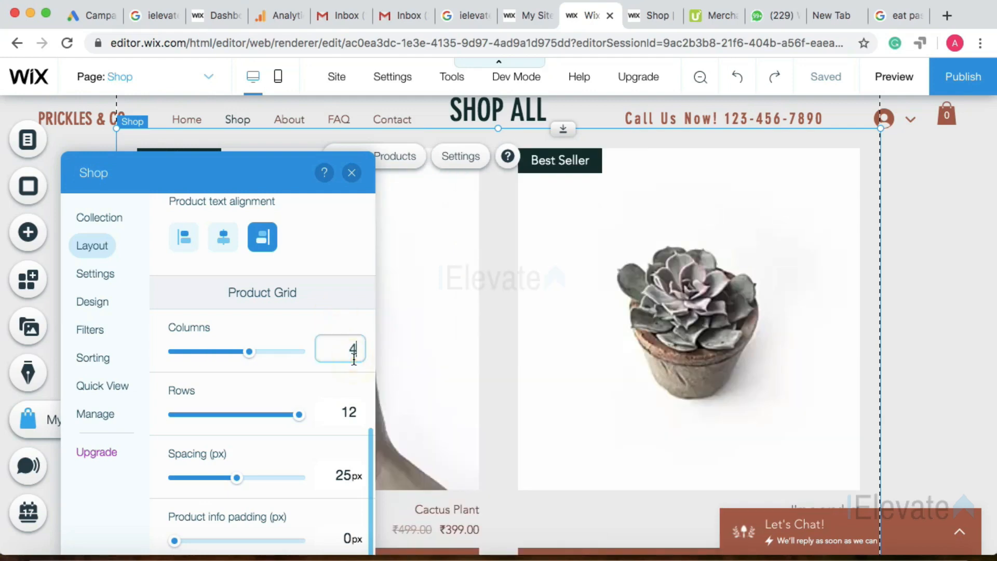
click(303, 325)
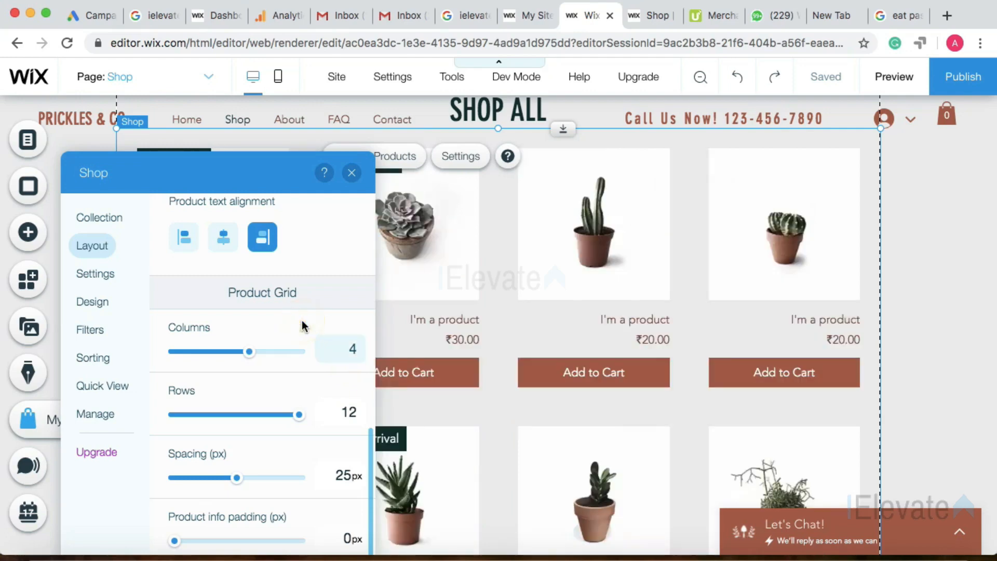
click(347, 347)
text(3)
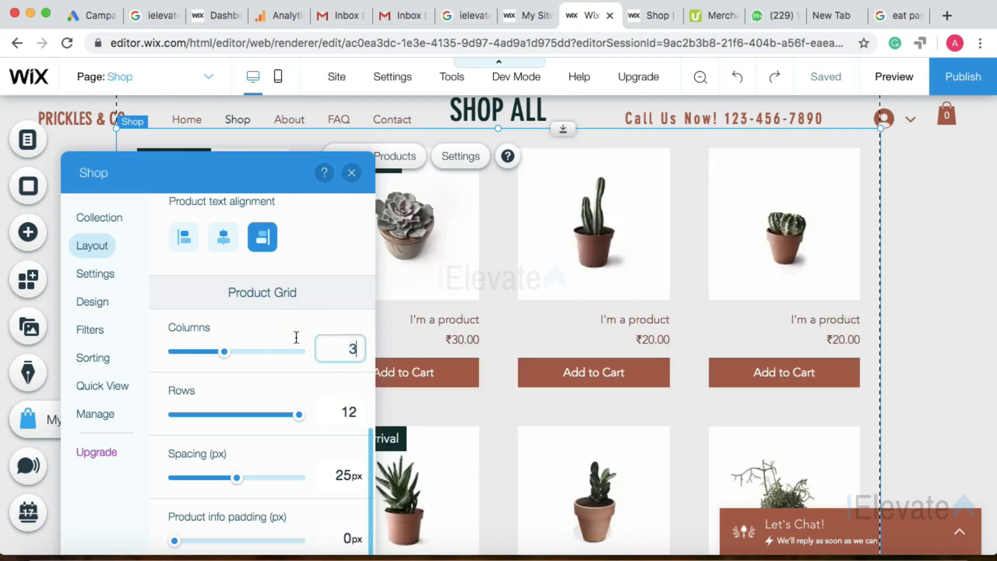
click(296, 337)
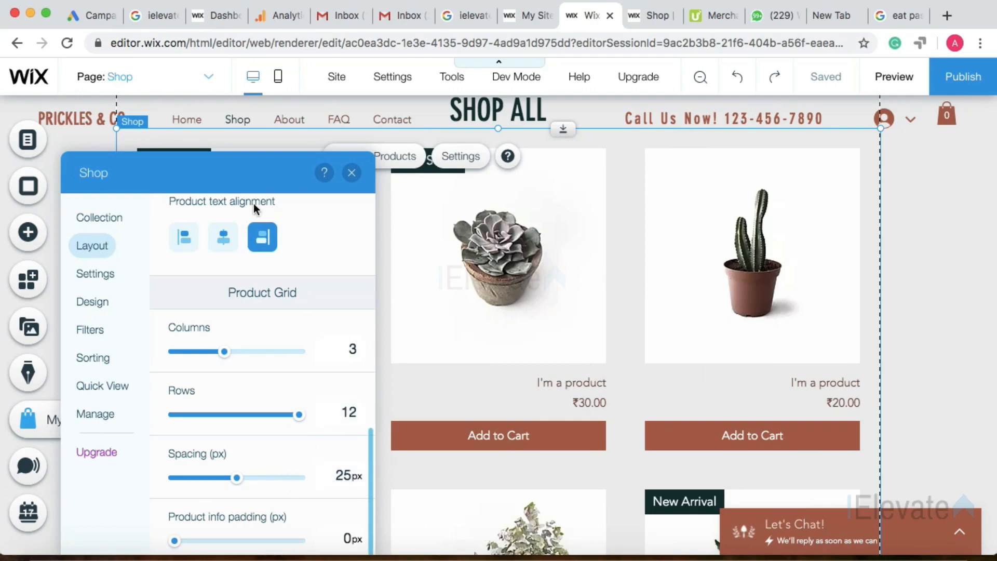
Try product info paddings of 4 px and 11 px, and set the padding back to 0 px.
drag(259, 173, 255, 83)
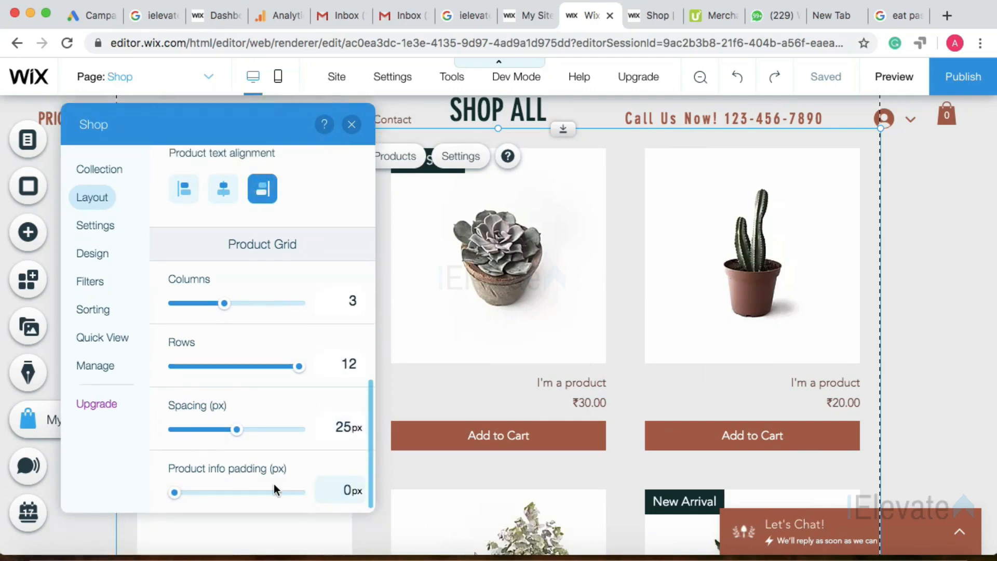
drag(175, 496, 182, 497)
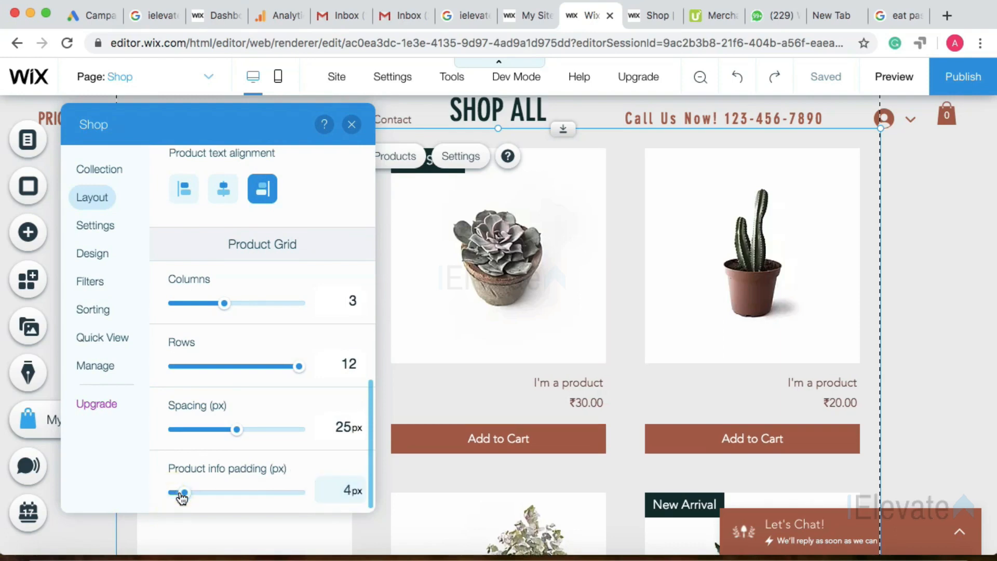
drag(187, 497, 202, 494)
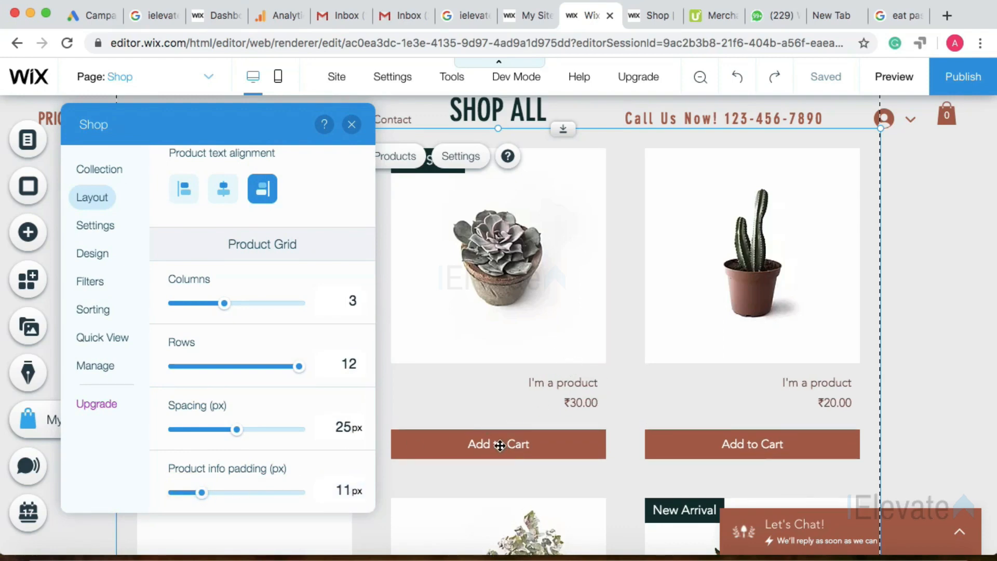
drag(202, 496, 166, 492)
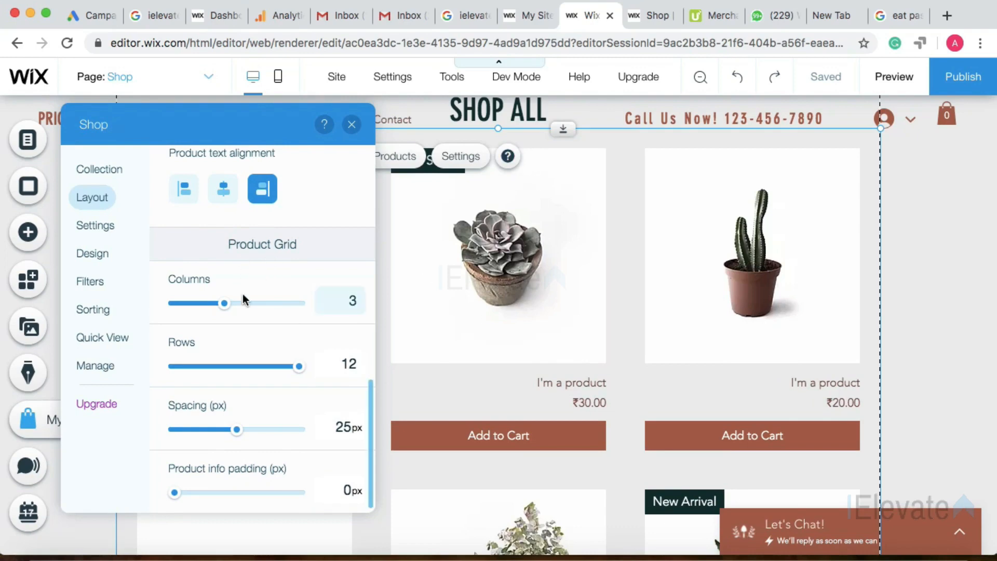
View the gallery's on-hover options, close the gallery settings, and preview the Shop page.
scroll(243, 283, up, 10)
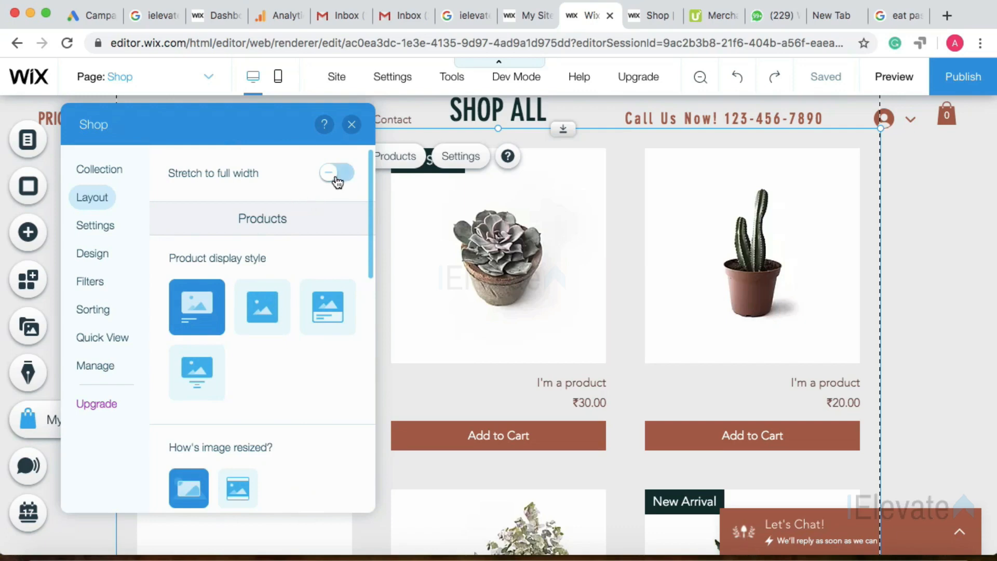
click(103, 229)
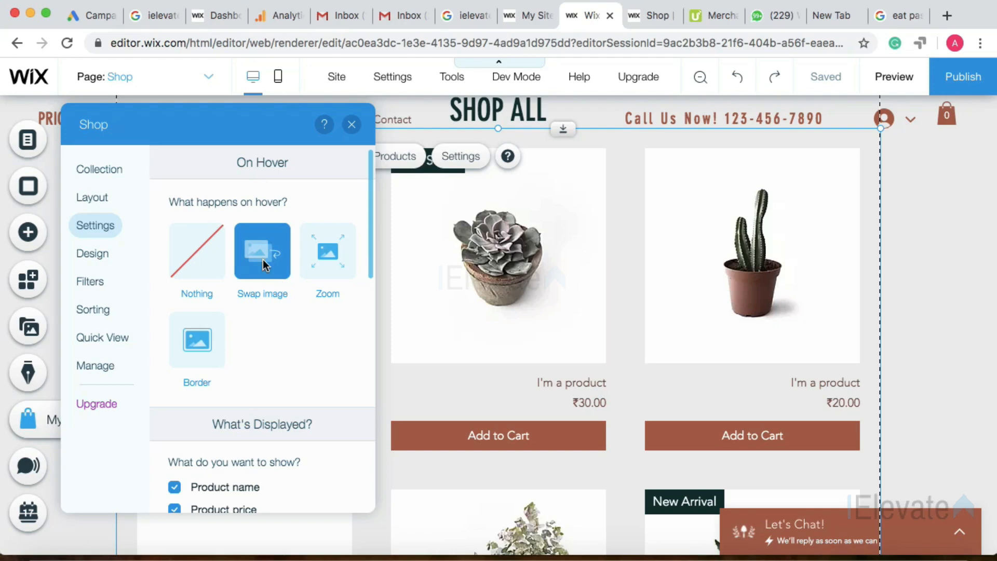
click(351, 125)
click(914, 72)
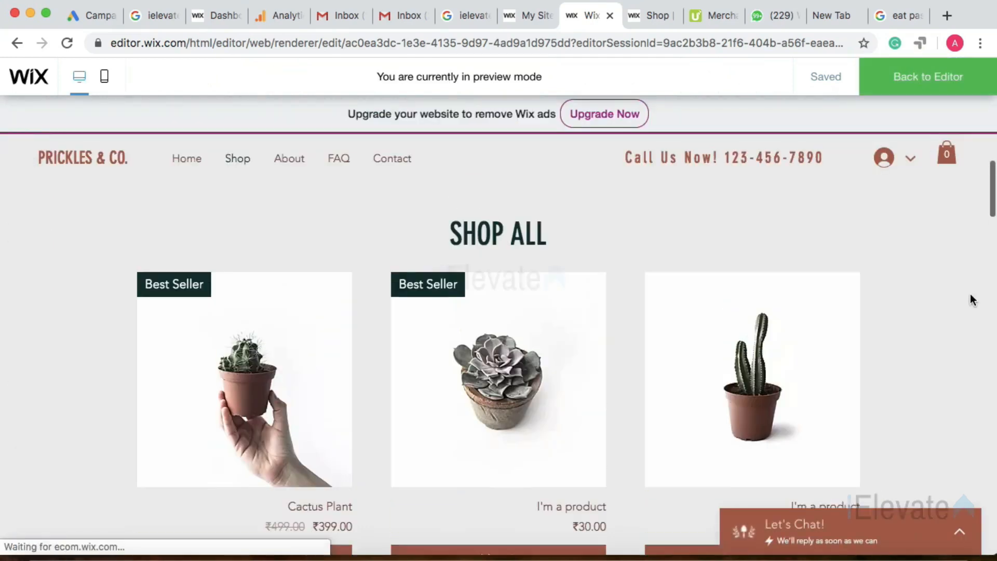
Examine the Swap image hover effect across the product rows in the preview, and return to the editor.
scroll(971, 300, down, 2)
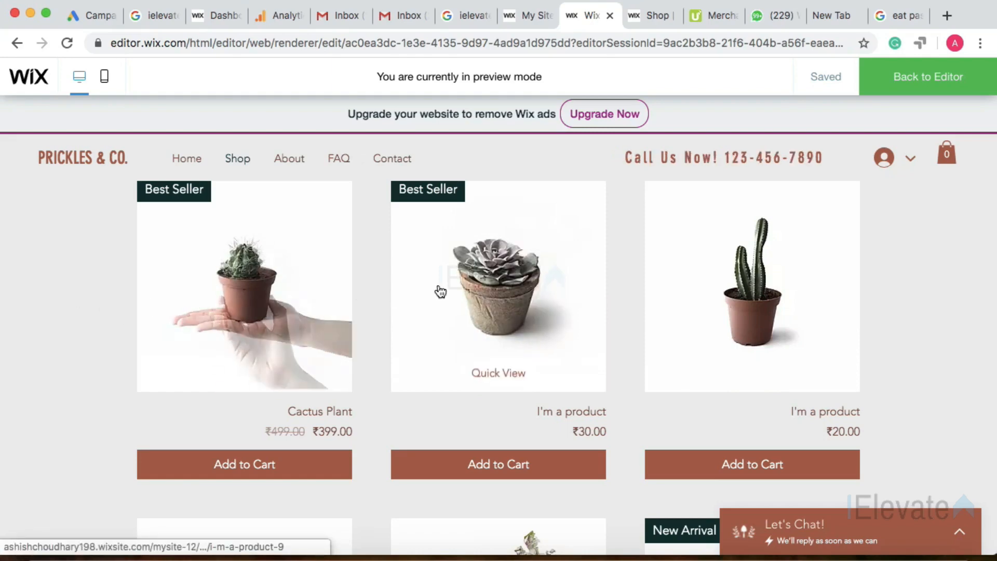
scroll(625, 351, down, 5)
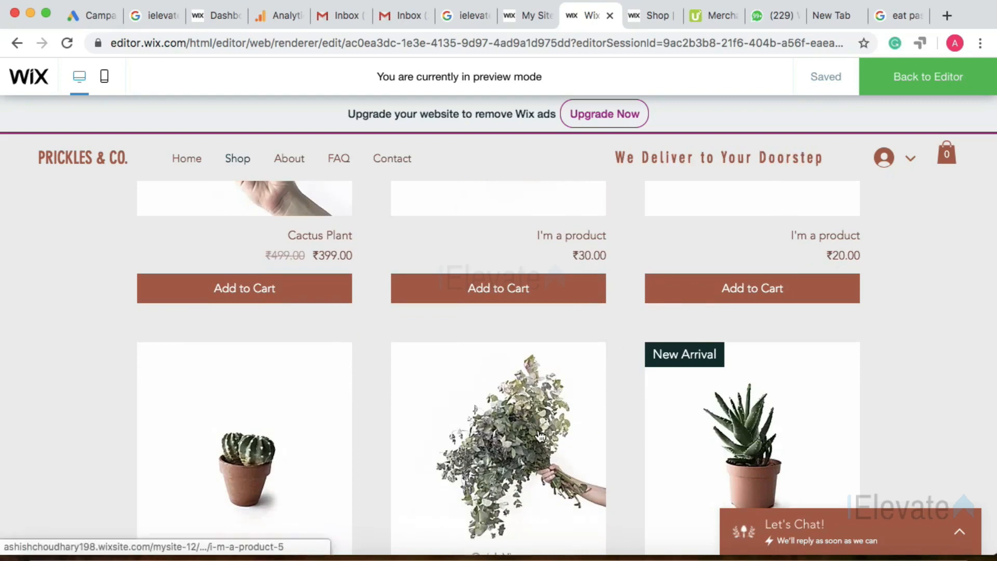
scroll(614, 427, down, 3)
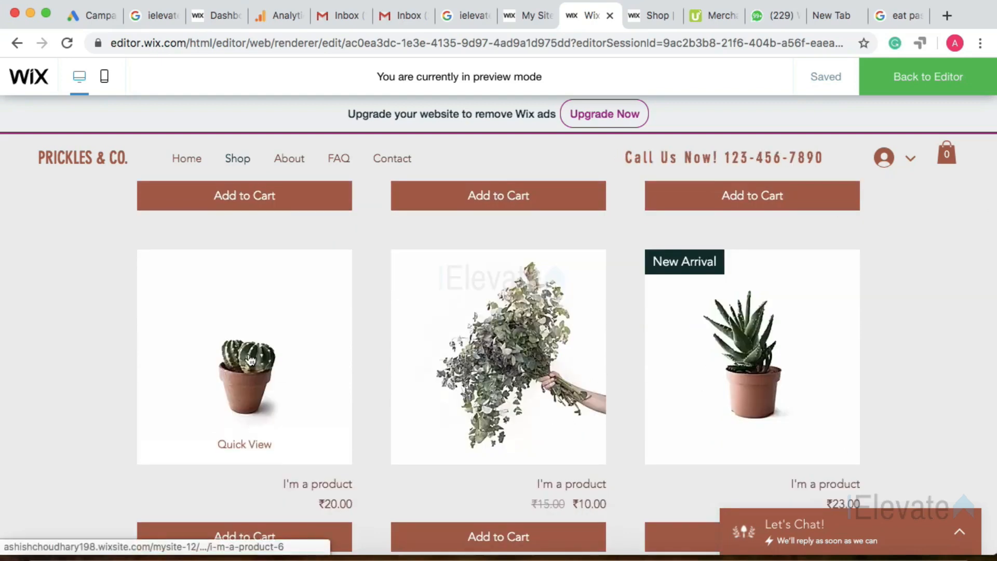
scroll(87, 292, down, 4)
scroll(119, 372, down, 4)
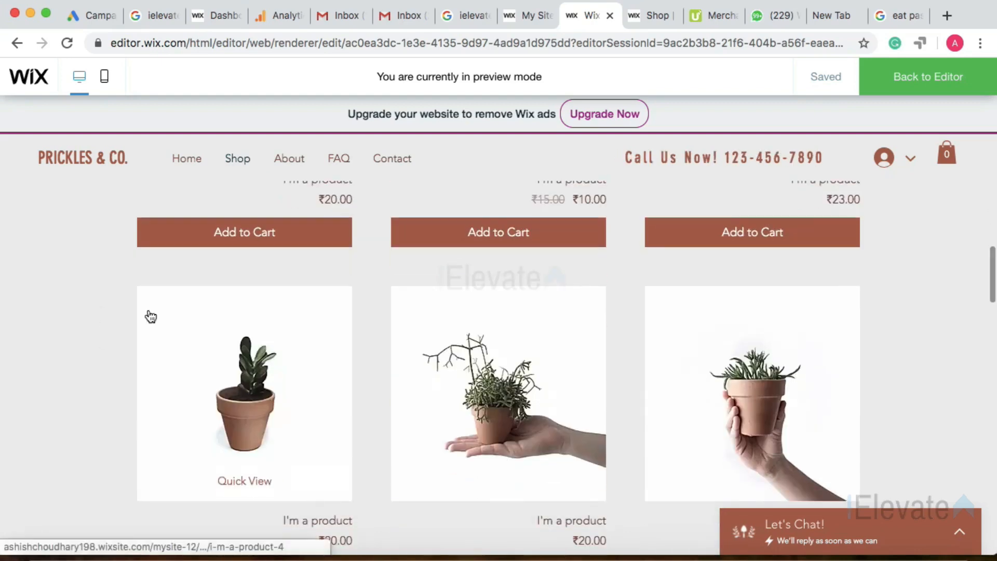
scroll(130, 291, up, 10)
scroll(116, 271, up, 3)
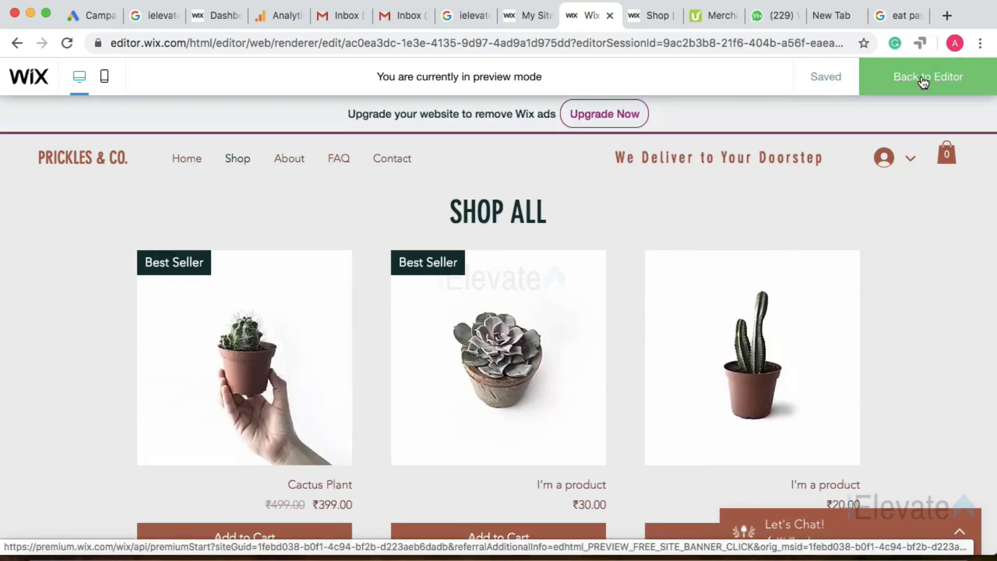
click(923, 82)
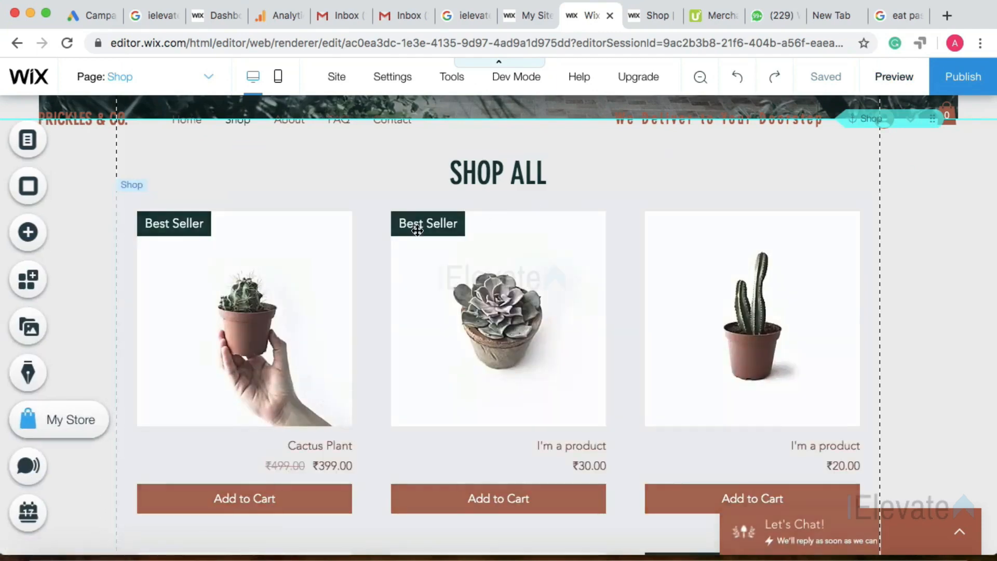
Reopen the Shop gallery's settings and set the on-hover effect of the product images to Zoom.
click(376, 233)
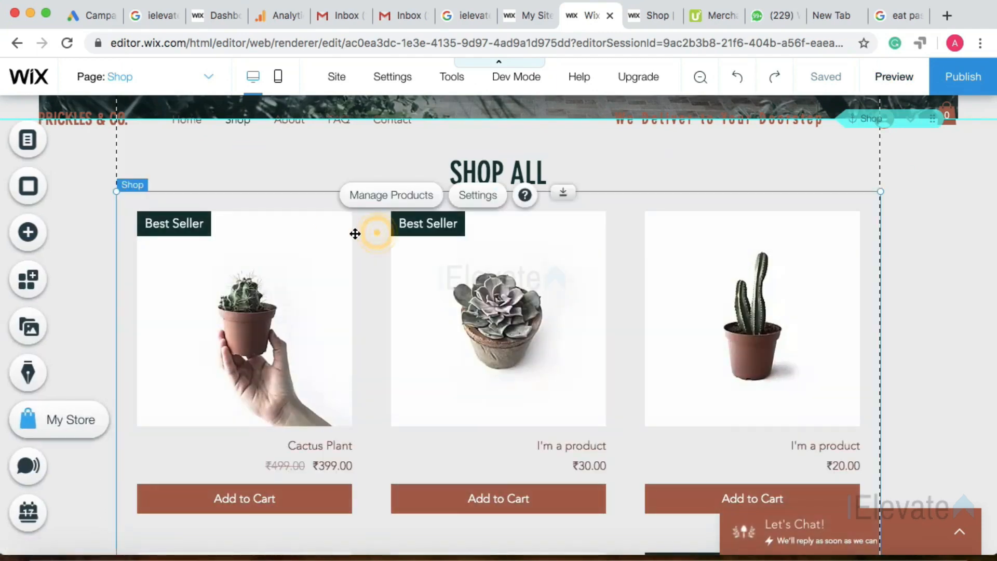
click(478, 195)
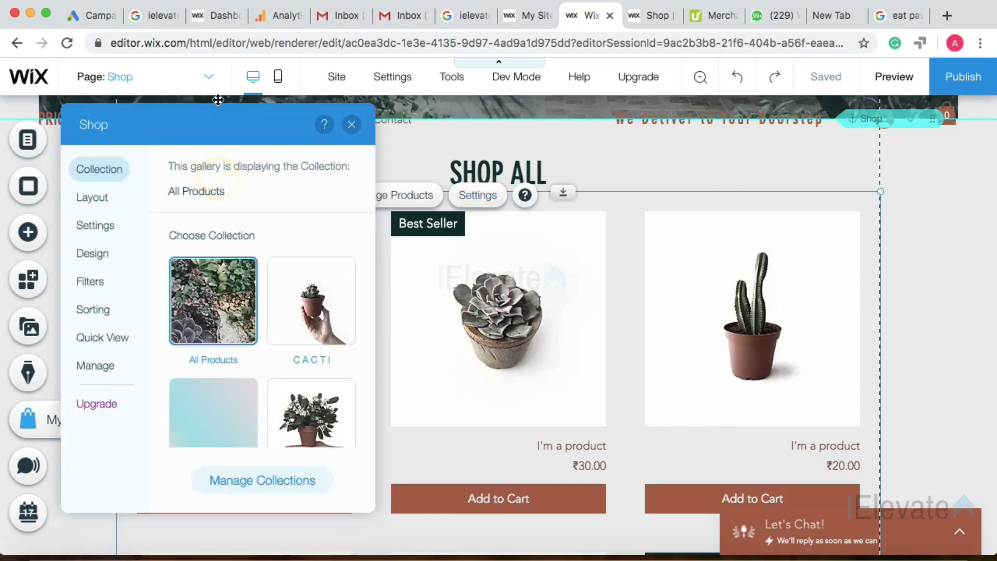
click(96, 226)
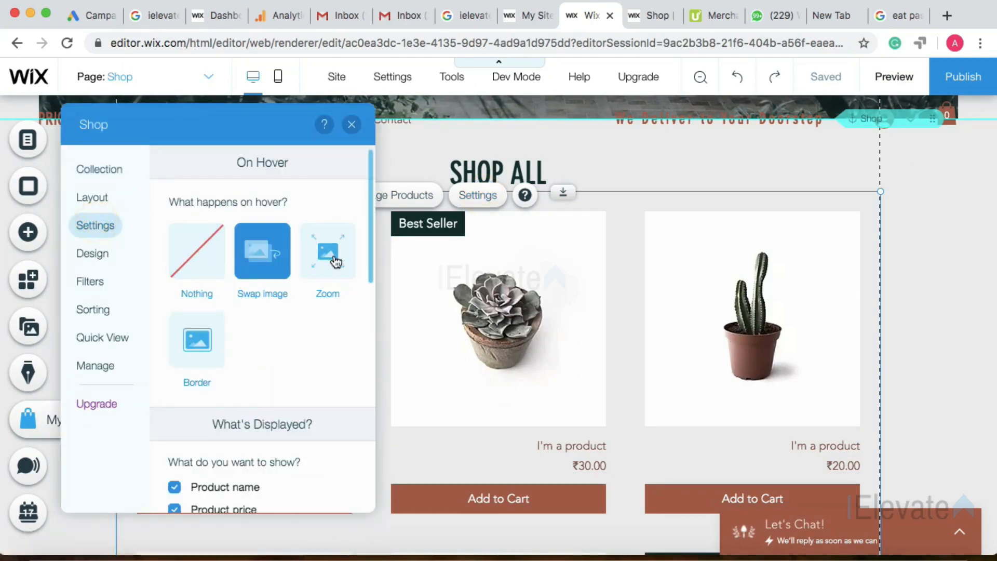
click(328, 256)
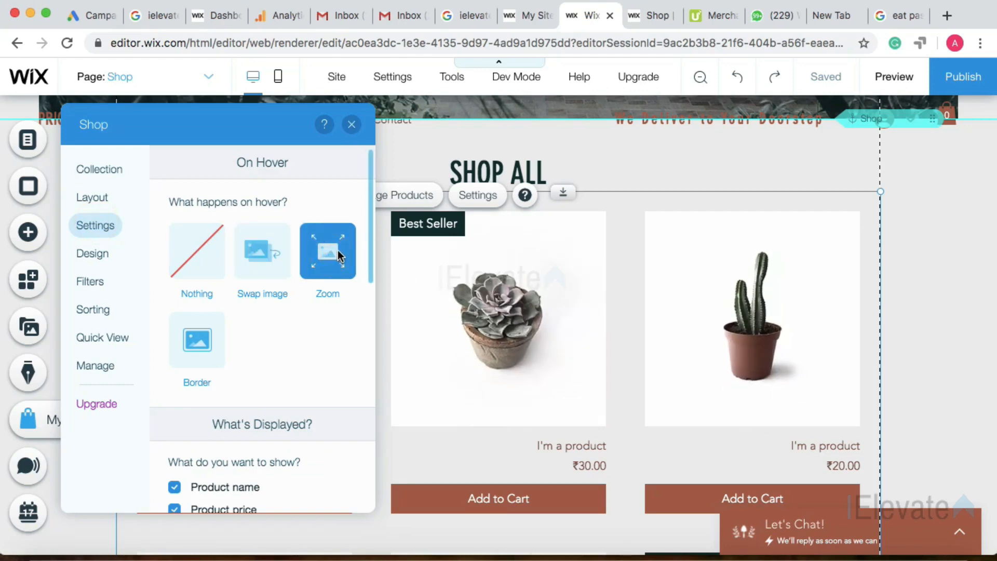
Close the gallery settings, preview the Zoom hover effect on the Shop page, and return to the editor.
click(351, 124)
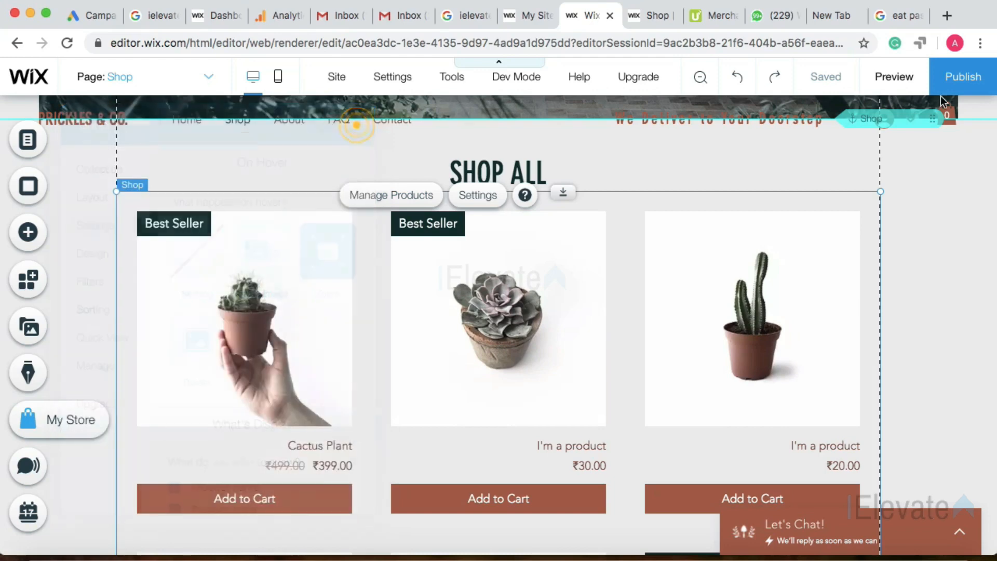
click(897, 77)
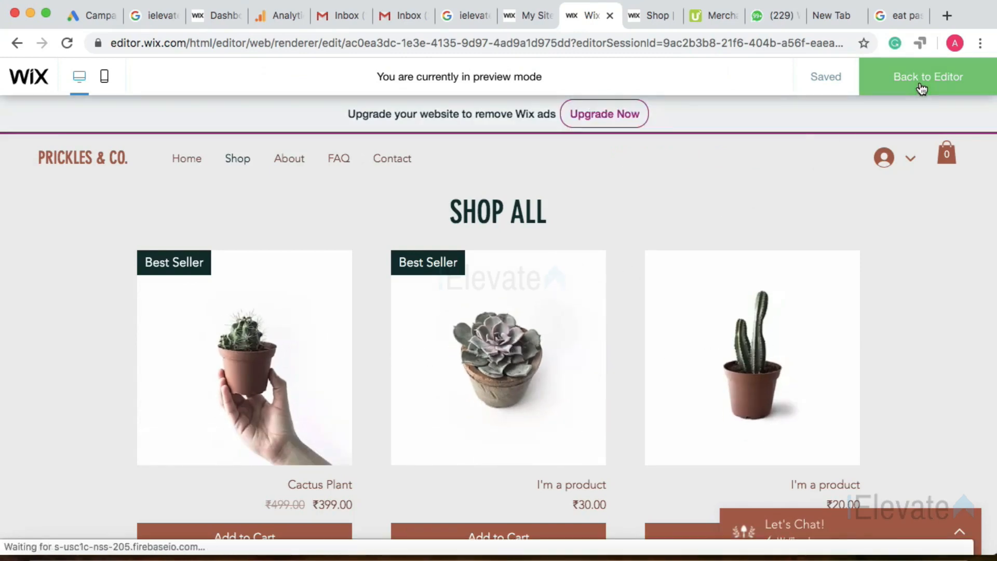
click(929, 78)
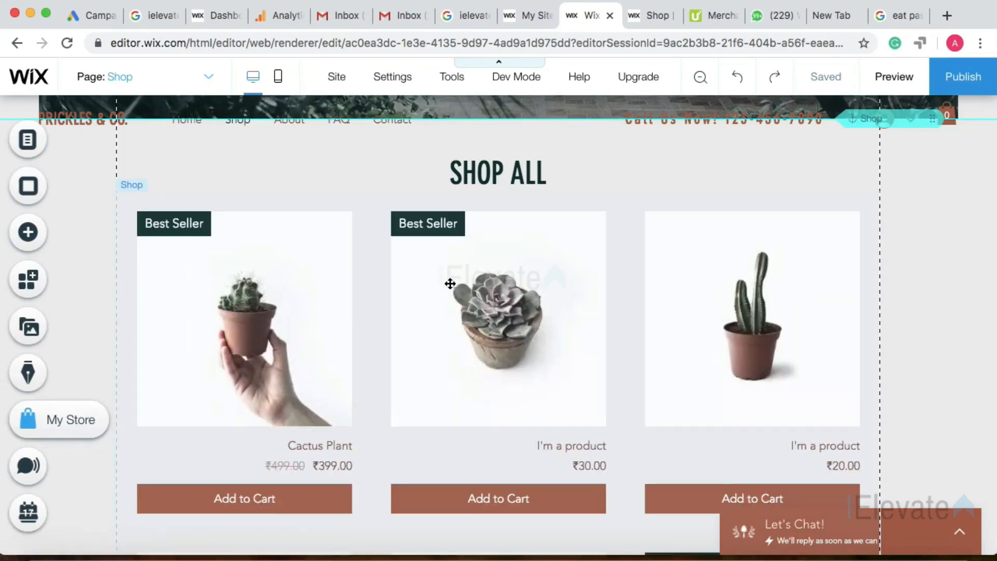
Open the Shop gallery's options for which product details are displayed.
click(447, 283)
click(540, 250)
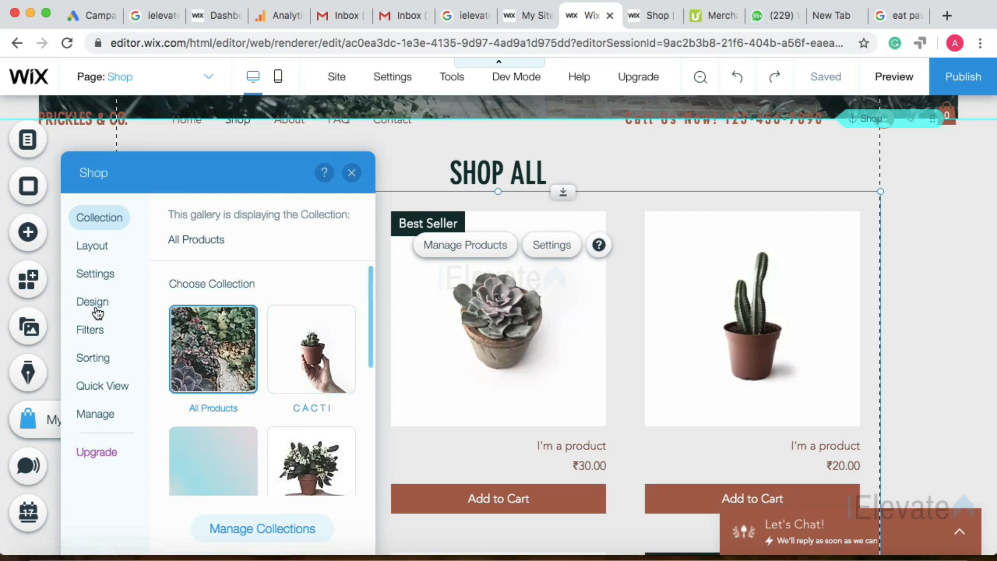
click(99, 278)
scroll(306, 394, down, 3)
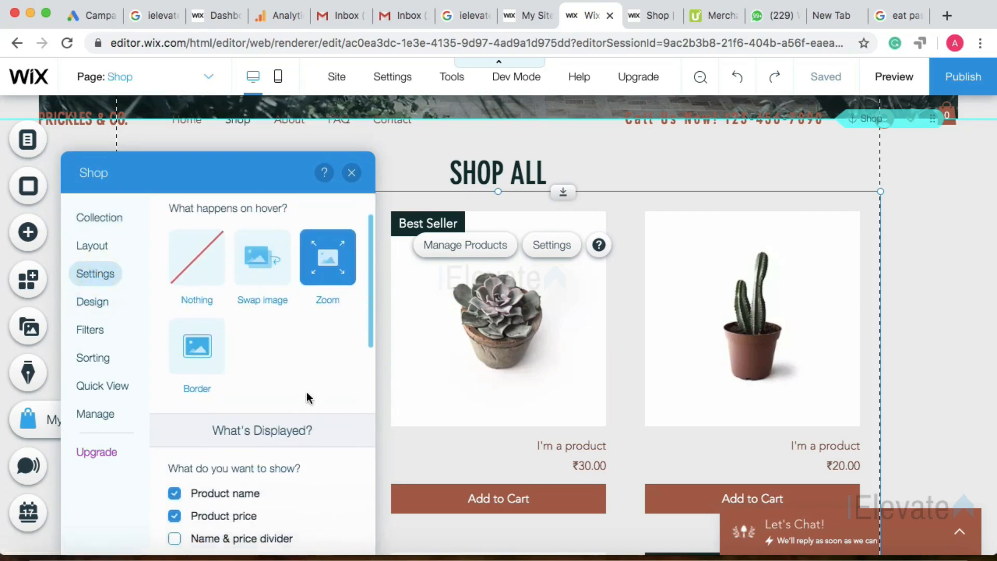
Try showing the name and price divider for products in the Shop gallery, and turn it off again.
scroll(307, 393, down, 1)
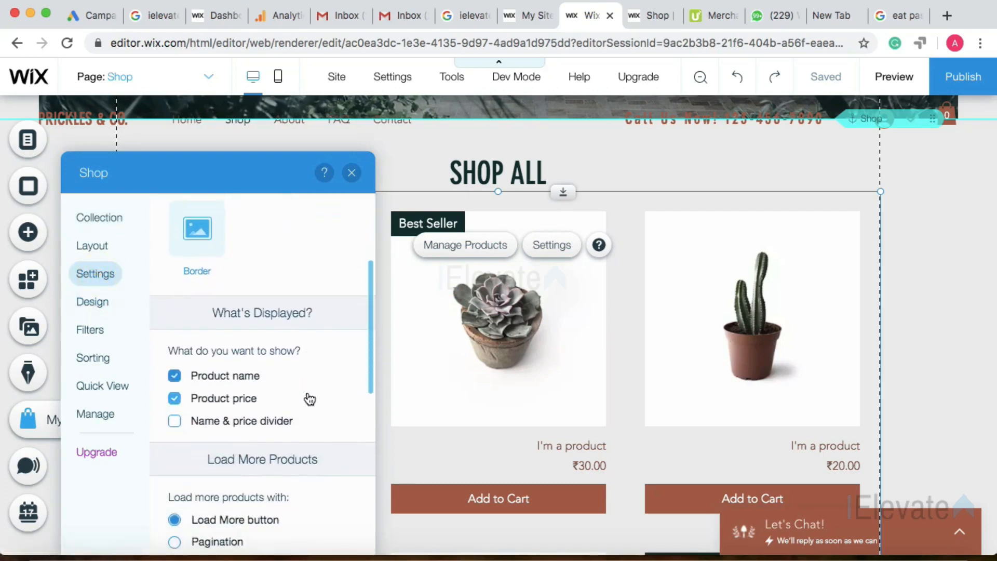
scroll(309, 399, down, 1)
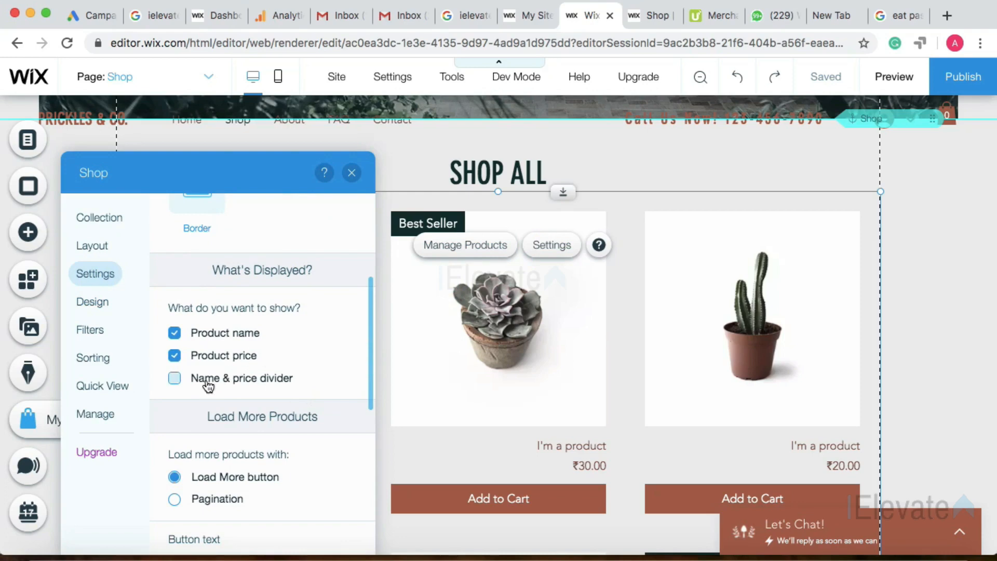
scroll(254, 382, down, 1)
scroll(255, 385, down, 2)
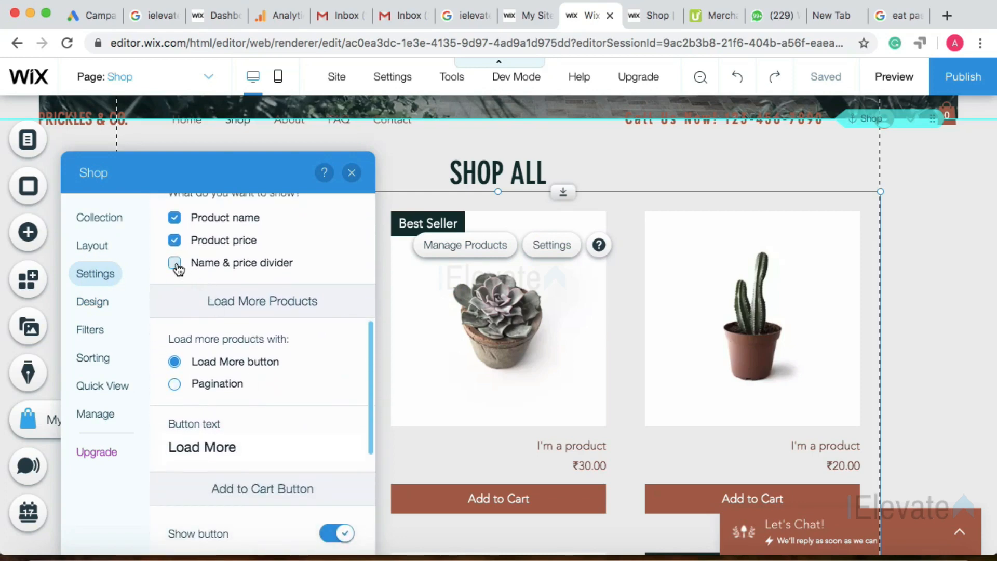
click(176, 265)
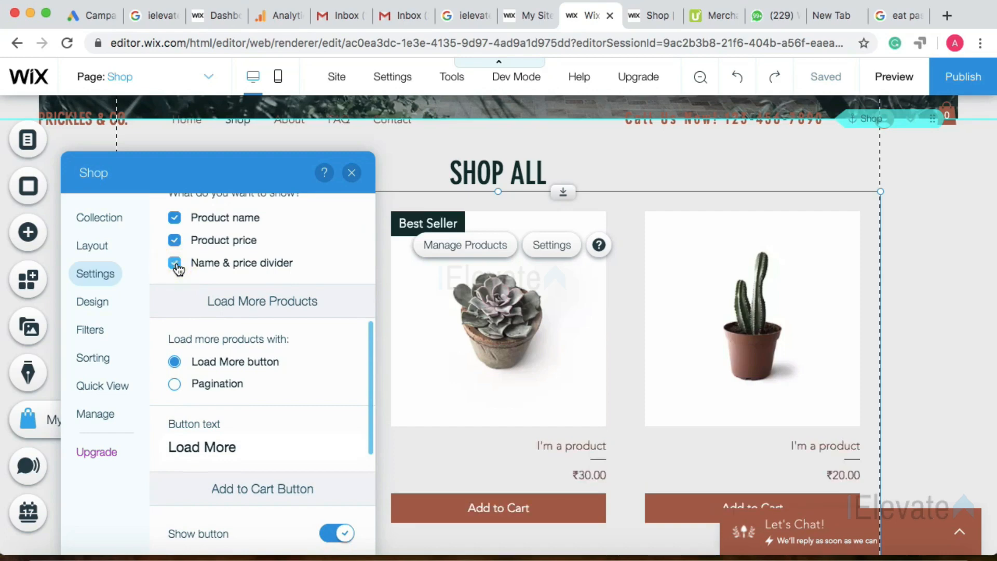
click(175, 263)
Review the Load More Products options and the gallery's layout options for image ratio, text alignment and product grid.
scroll(244, 307, down, 1)
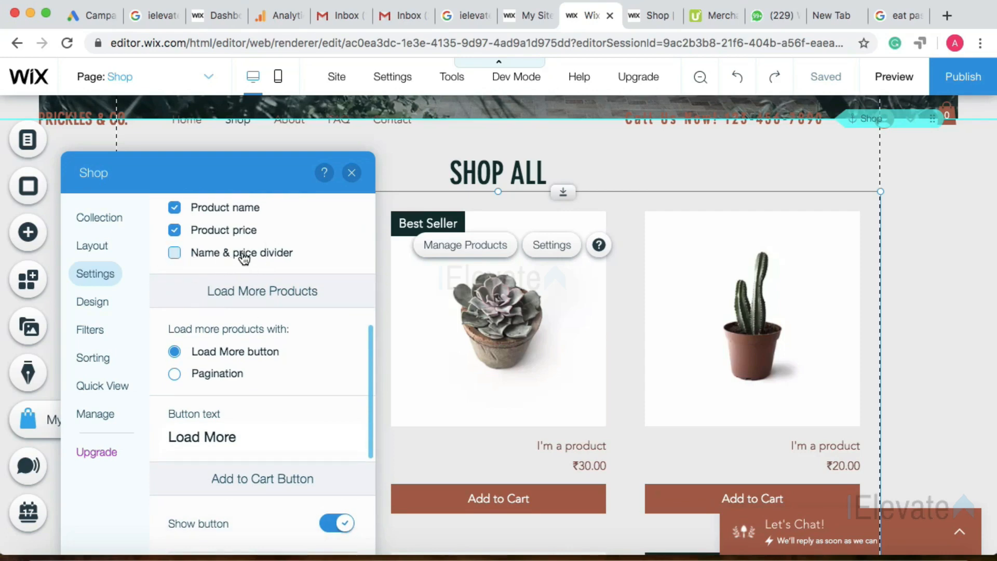
scroll(333, 301, down, 3)
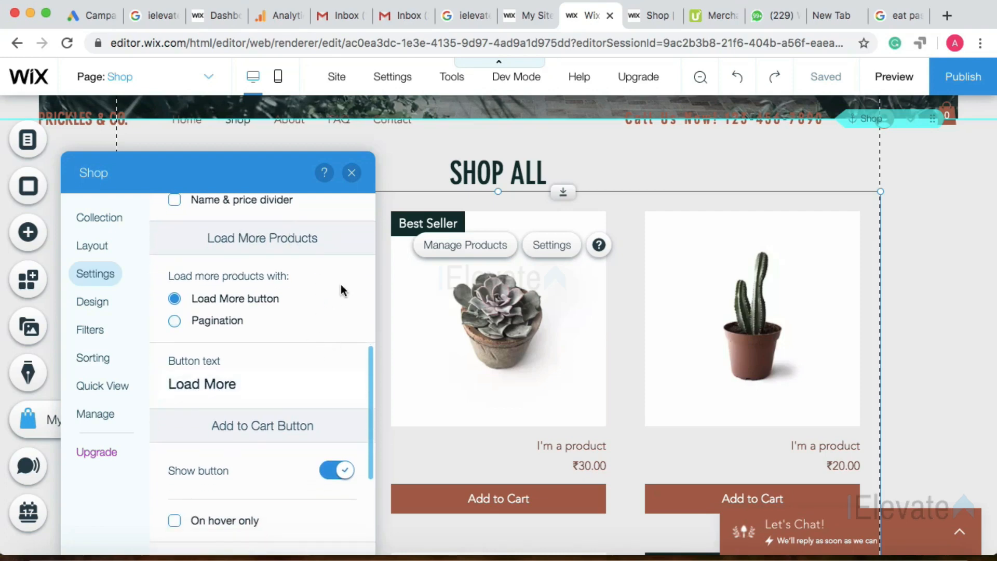
scroll(341, 285, up, 4)
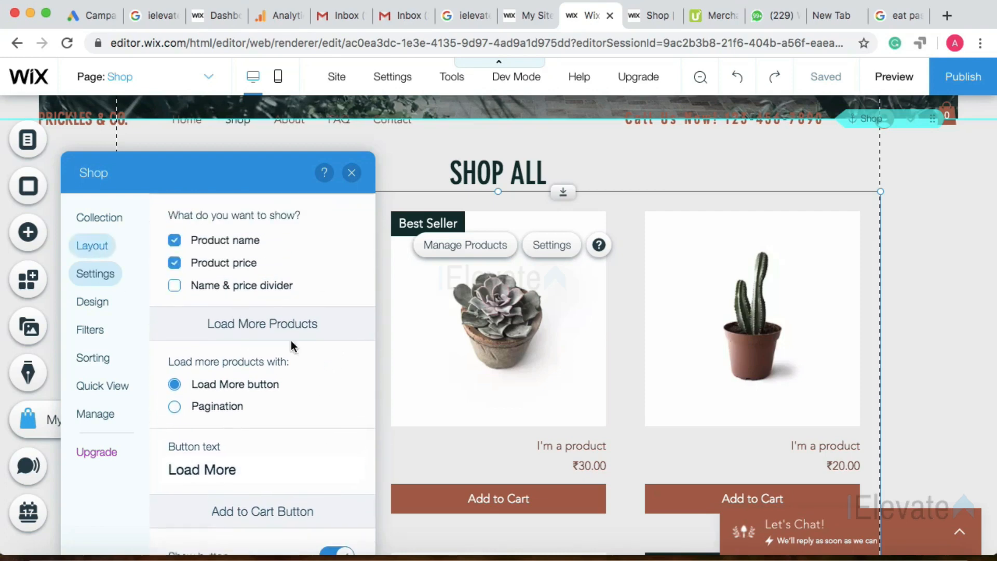
click(102, 245)
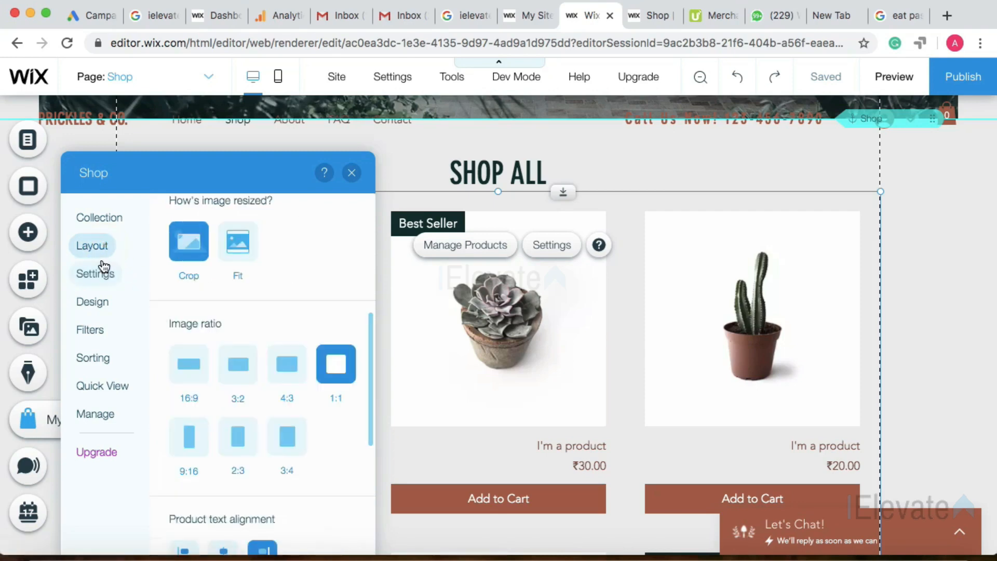
scroll(326, 435, down, 6)
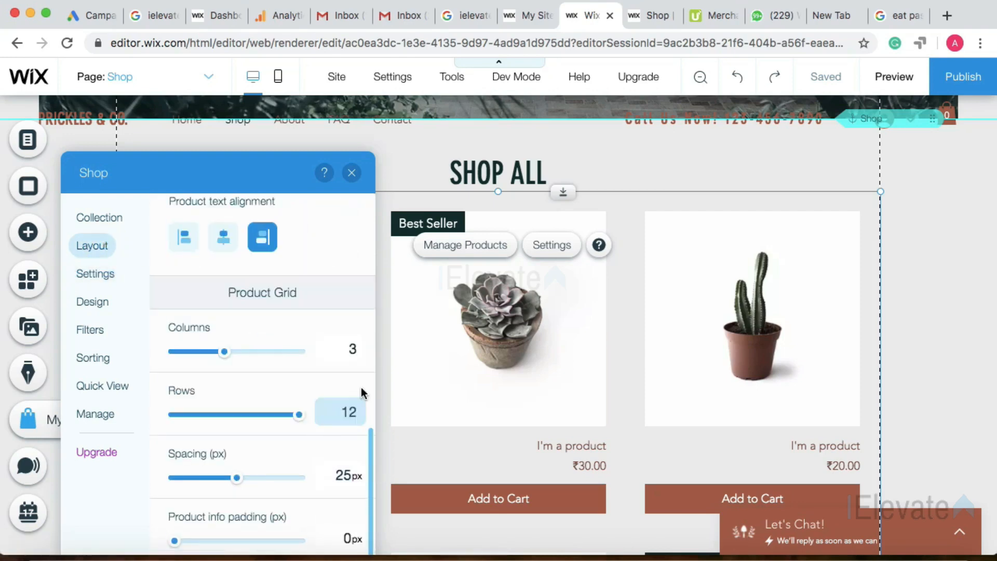
scroll(312, 351, up, 8)
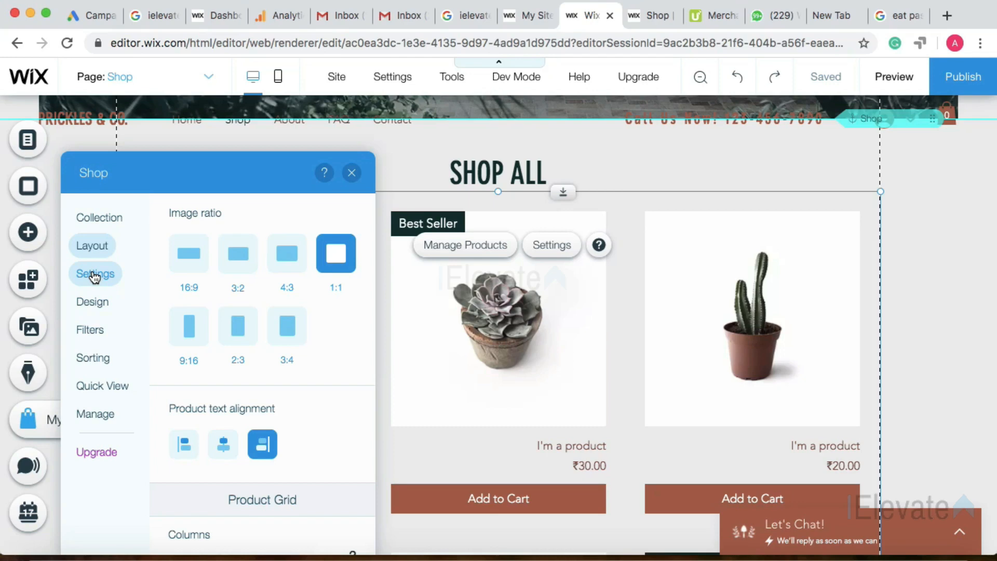
Hide the Add to Cart button in the Shop gallery's settings.
click(96, 281)
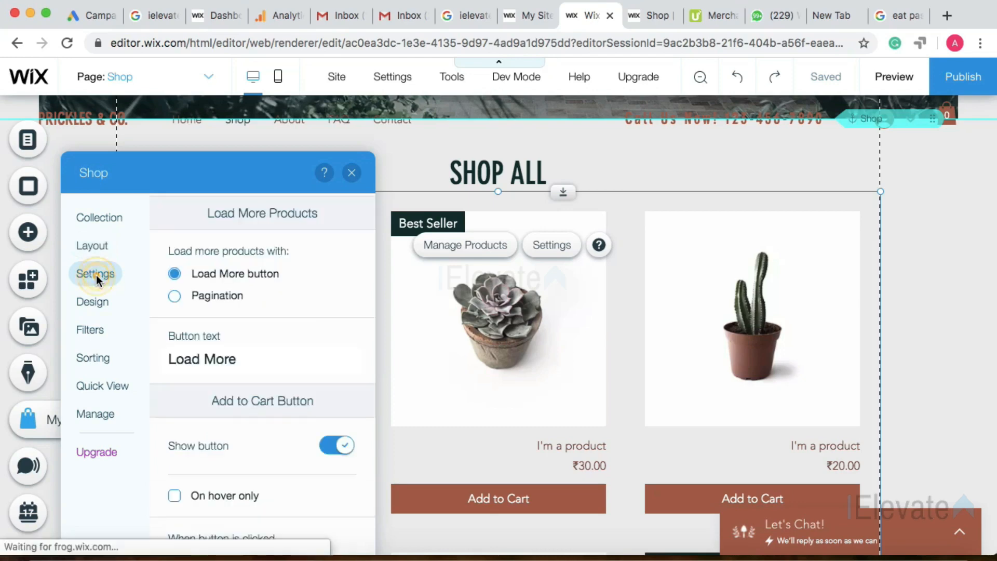
scroll(296, 364, down, 3)
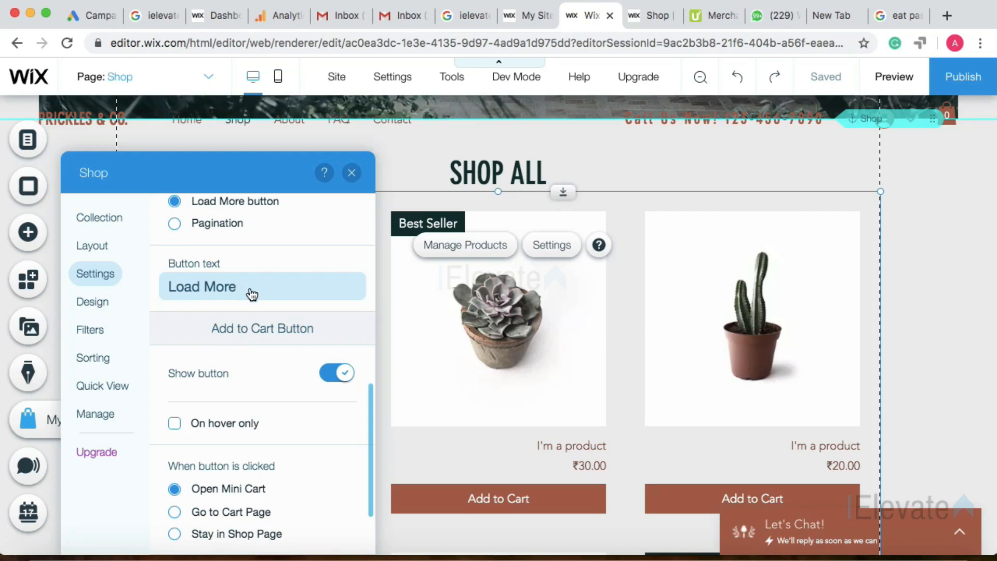
scroll(271, 347, down, 1)
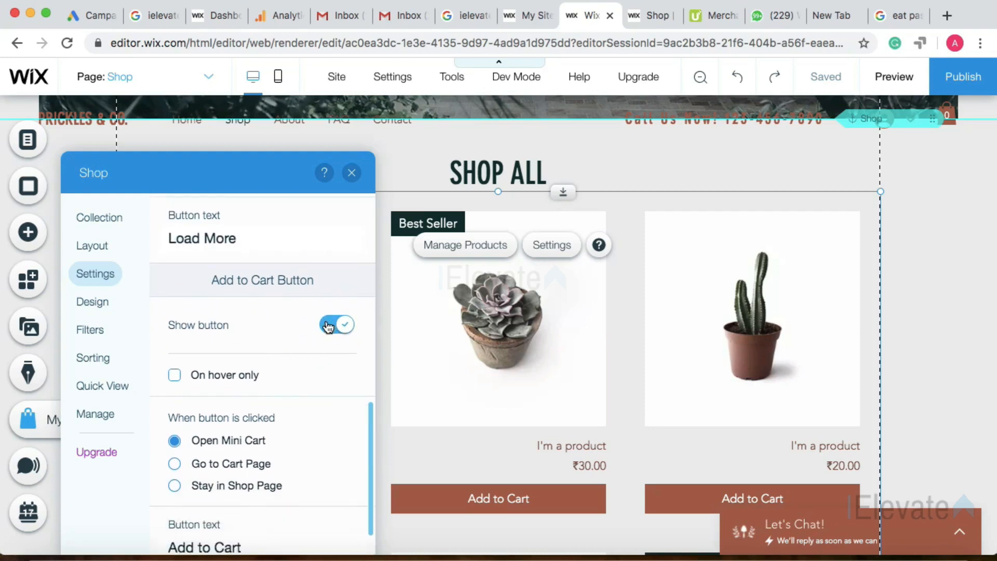
scroll(303, 340, down, 1)
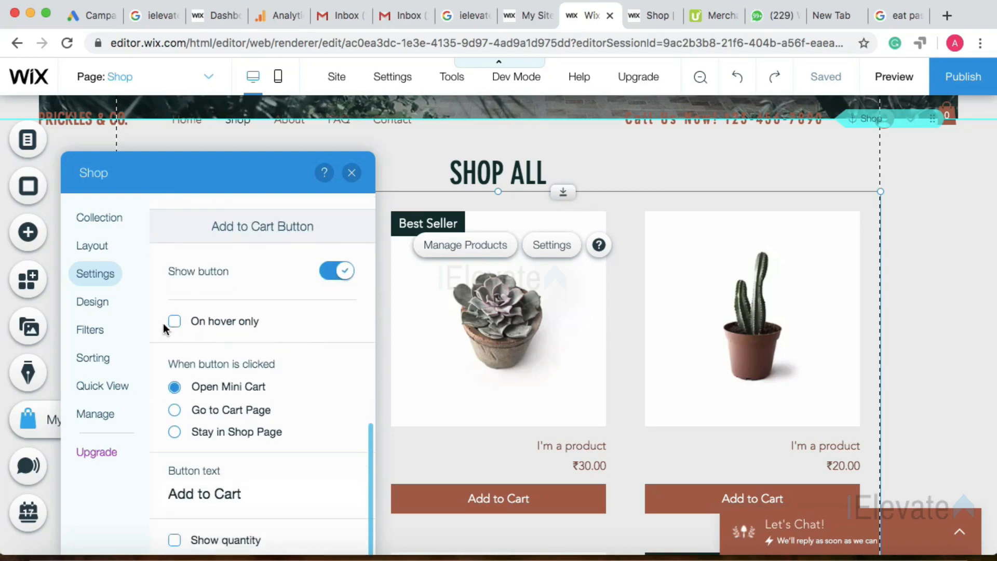
click(329, 271)
Preview the Shop page to check its products without the Add to Cart button, and return to the editor.
scroll(327, 270, up, 7)
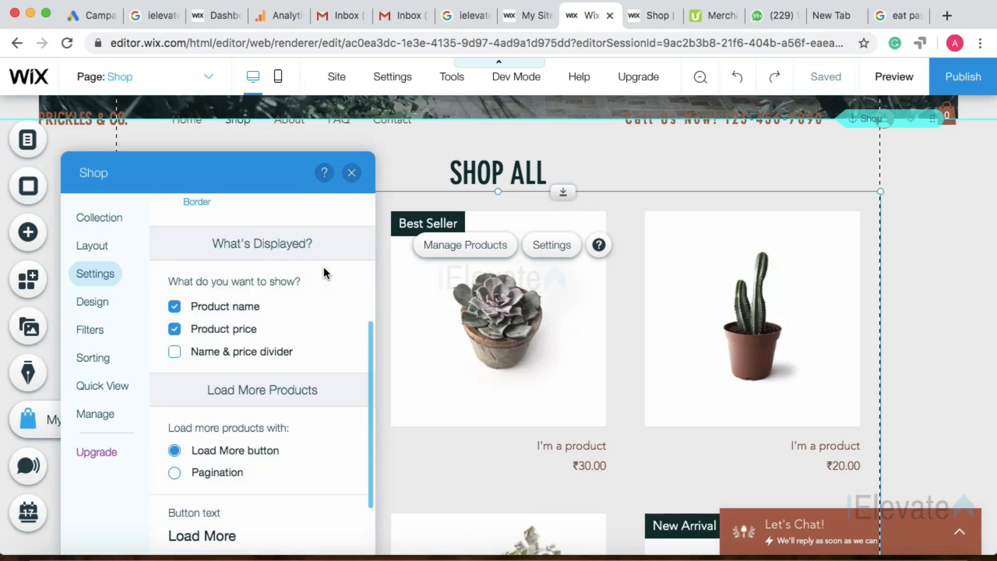
scroll(323, 268, up, 4)
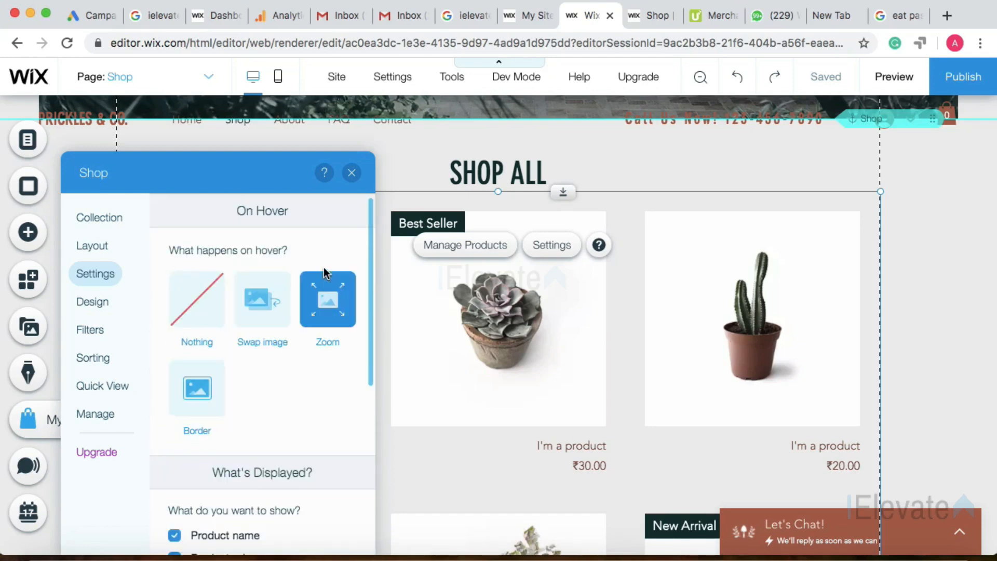
scroll(308, 383, down, 6)
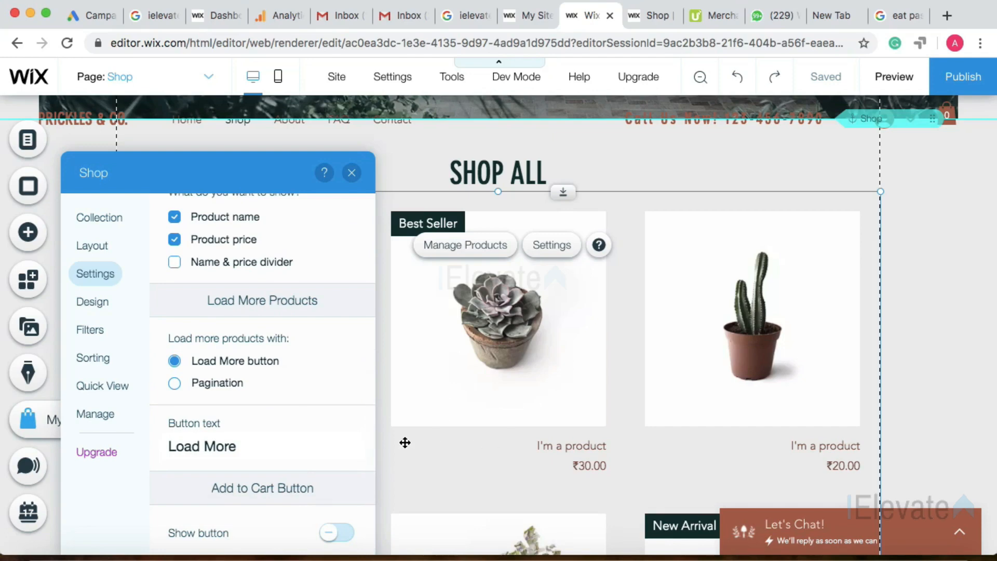
click(898, 75)
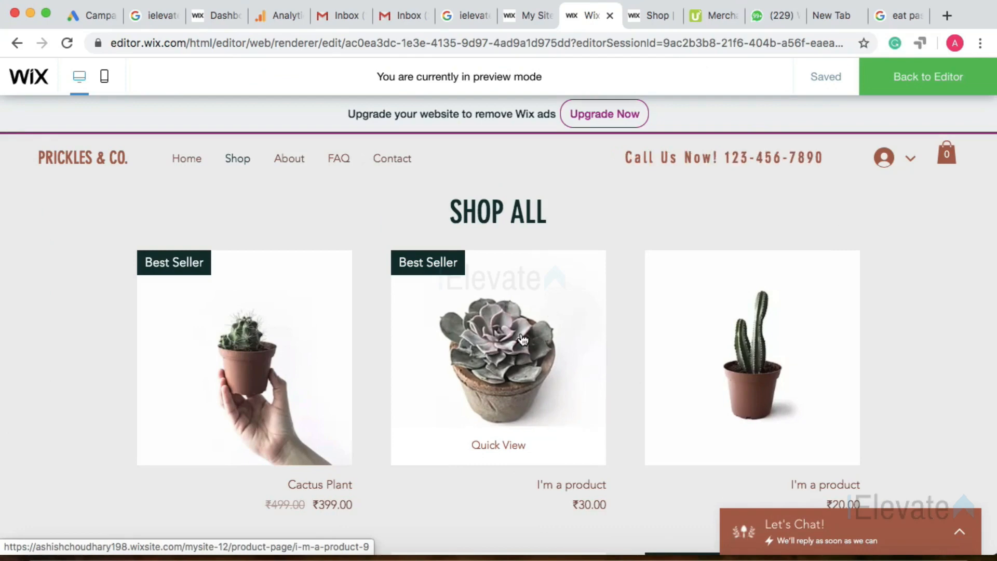
scroll(522, 338, down, 3)
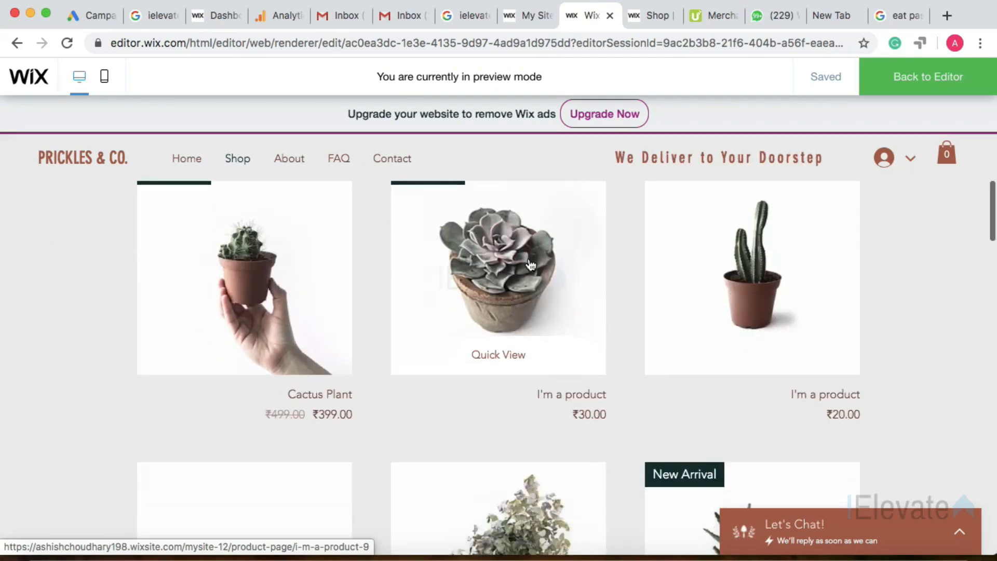
scroll(529, 260, up, 5)
click(929, 77)
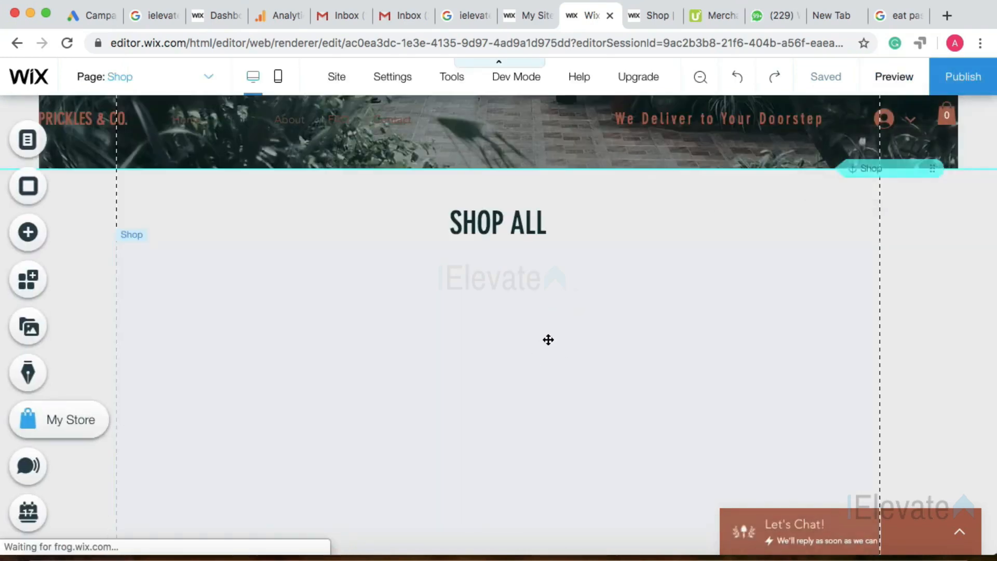
Reopen the Shop gallery's settings and show the Add to Cart button again.
click(537, 276)
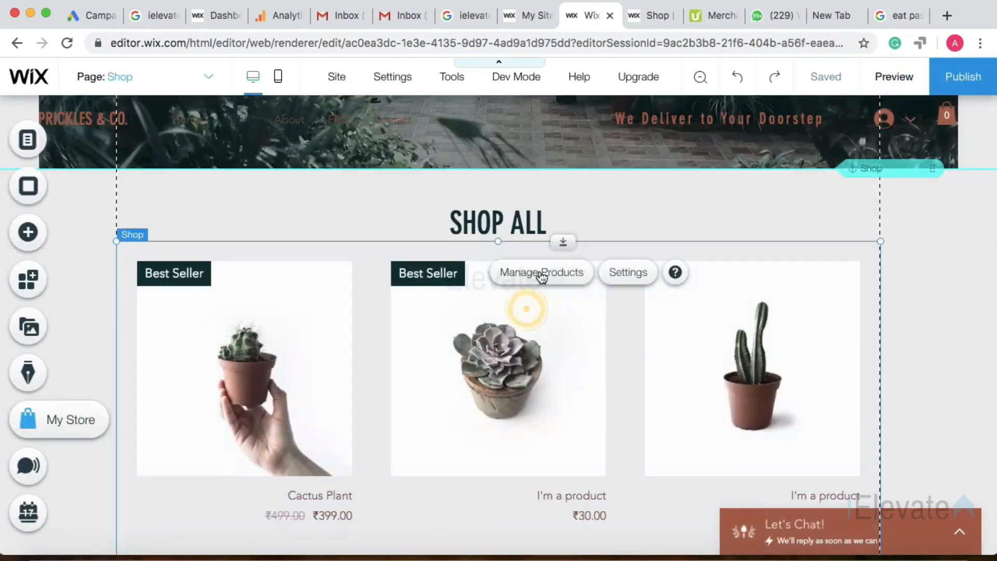
click(636, 275)
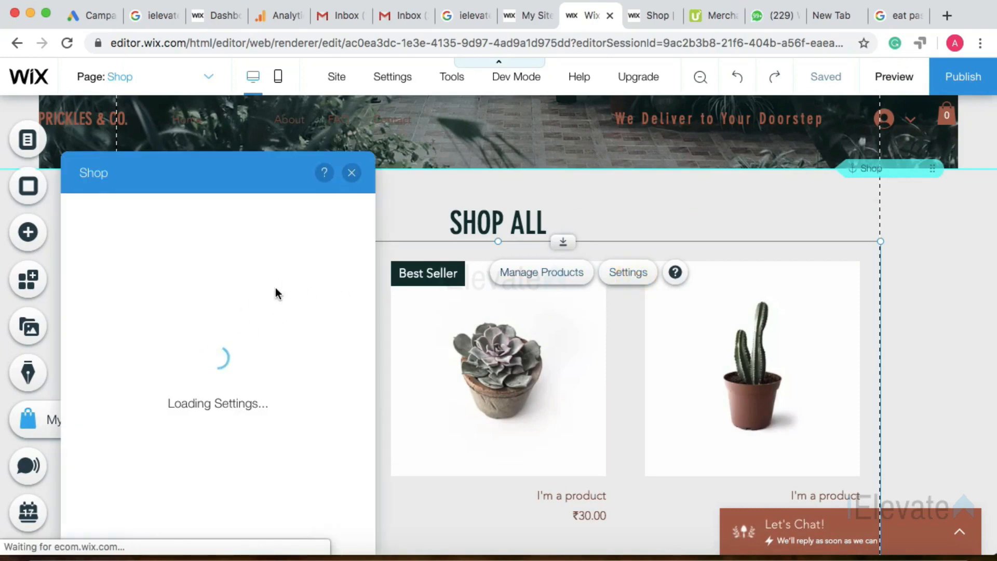
click(99, 278)
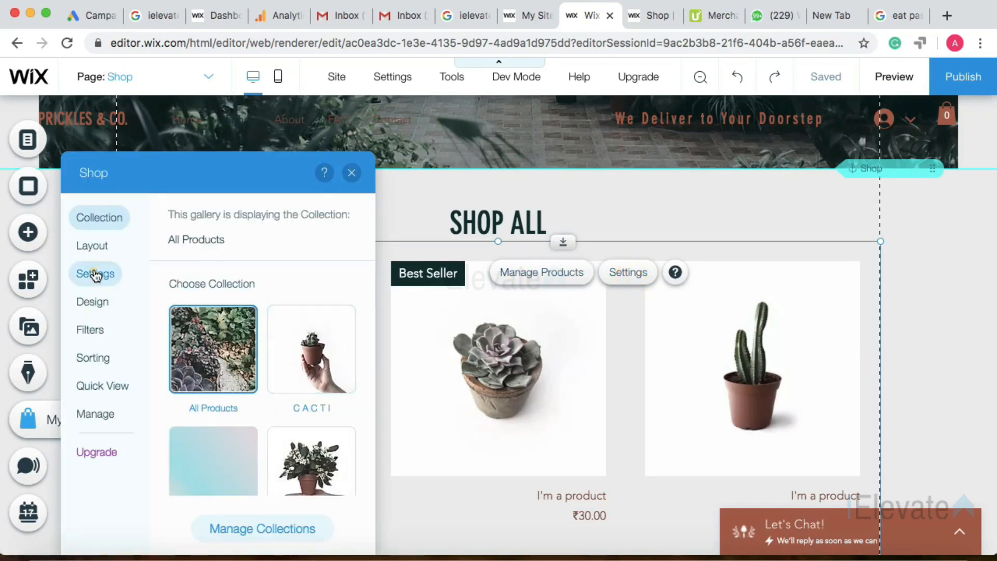
scroll(287, 375, down, 2)
scroll(289, 380, down, 5)
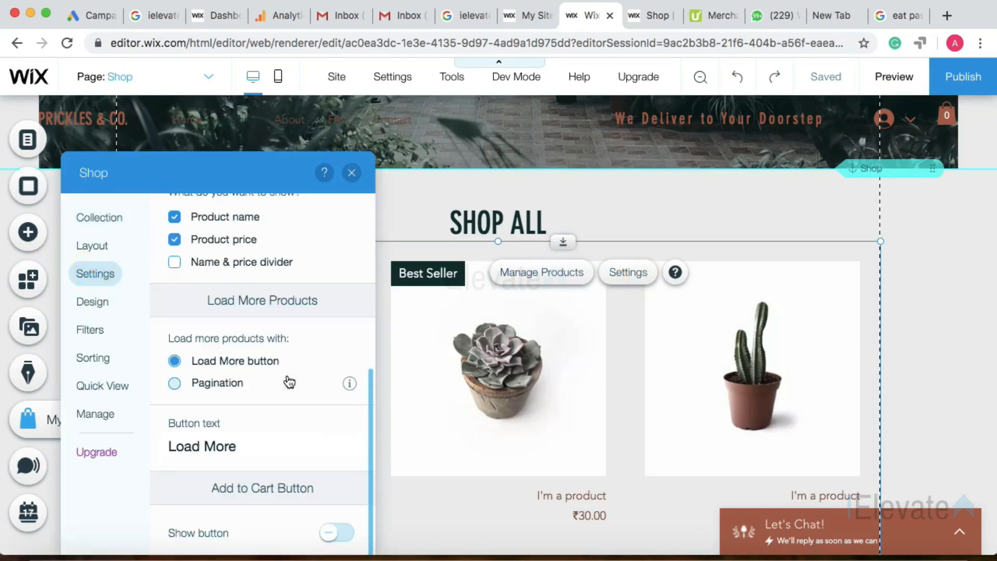
click(344, 530)
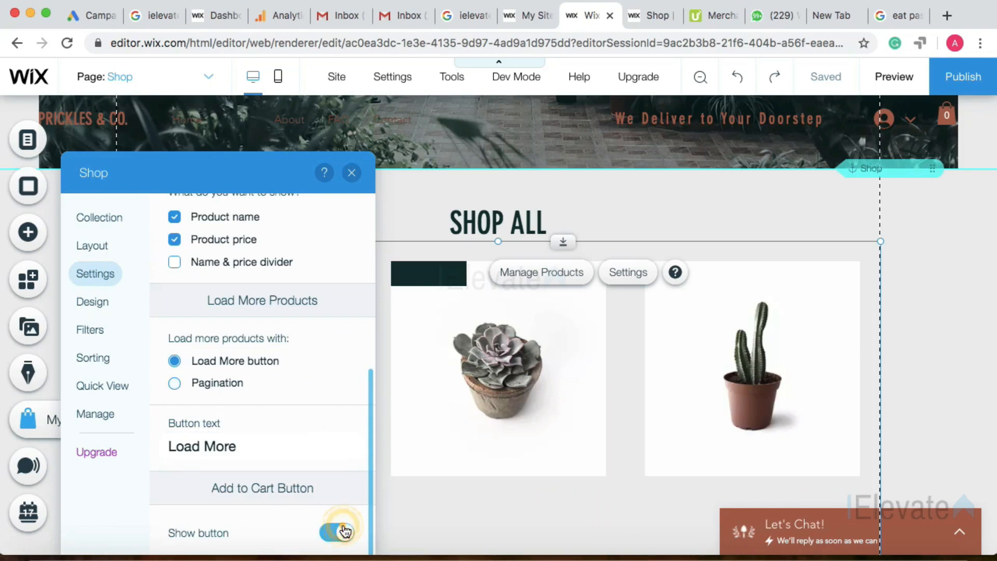
Toggle the Add to Cart button off and back on to compare its effect on the product grid.
scroll(327, 431, down, 1)
scroll(291, 466, down, 2)
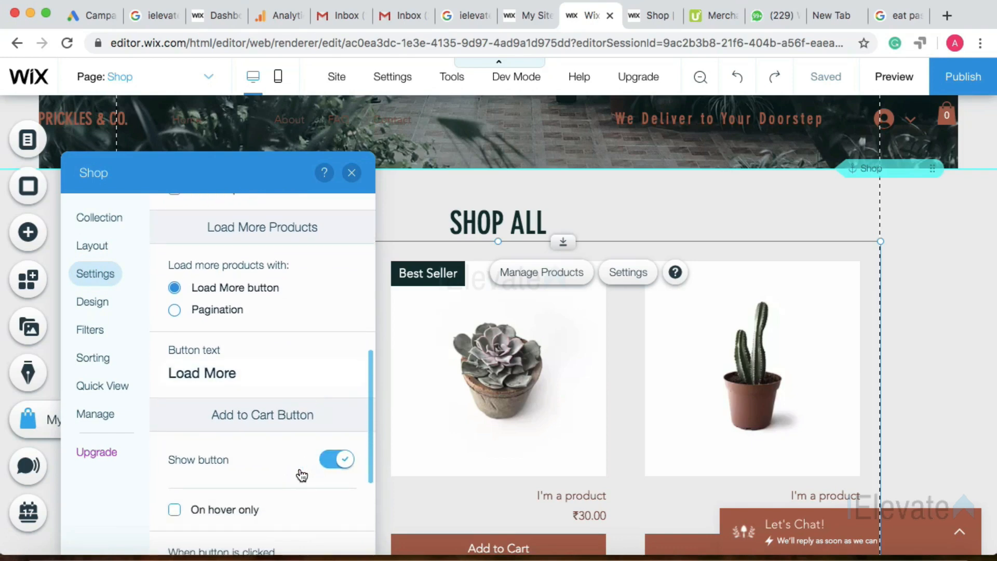
scroll(302, 474, down, 1)
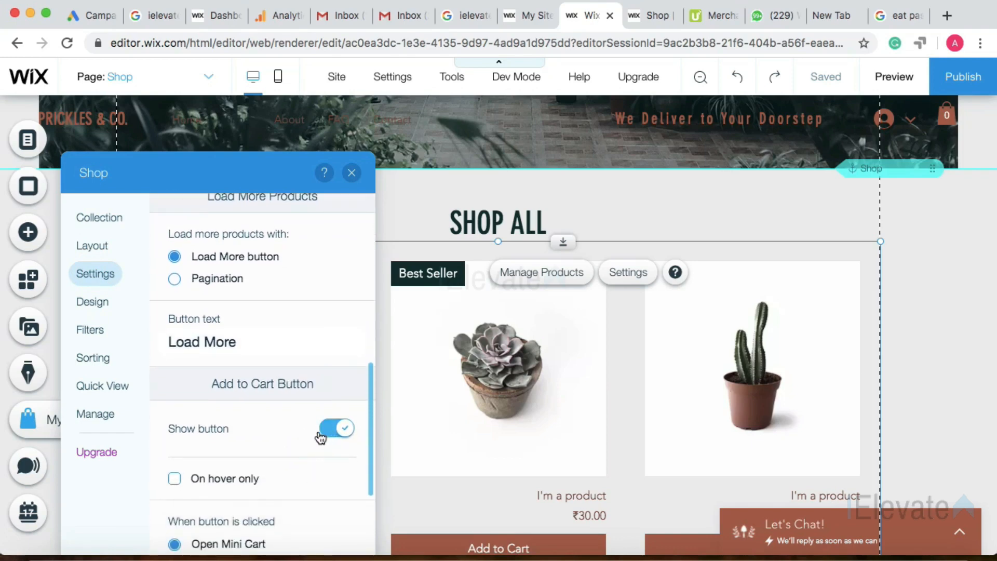
scroll(325, 431, down, 1)
scroll(469, 442, down, 1)
scroll(469, 442, down, 1)
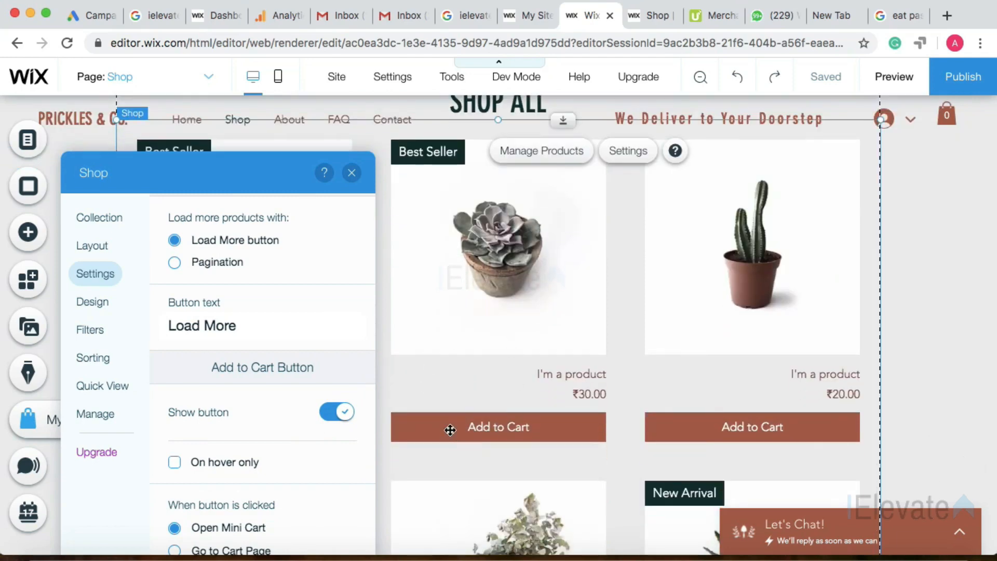
click(326, 410)
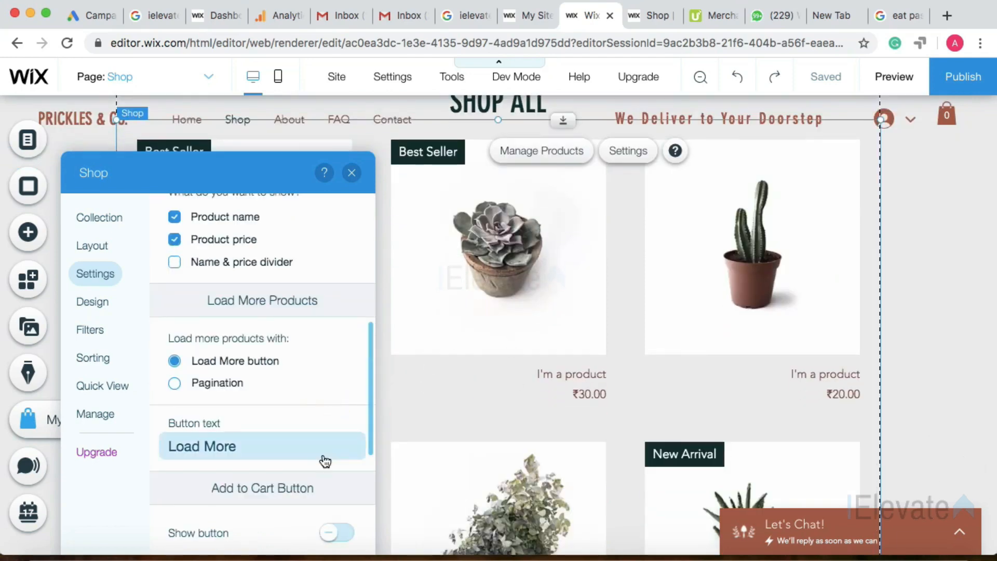
click(344, 532)
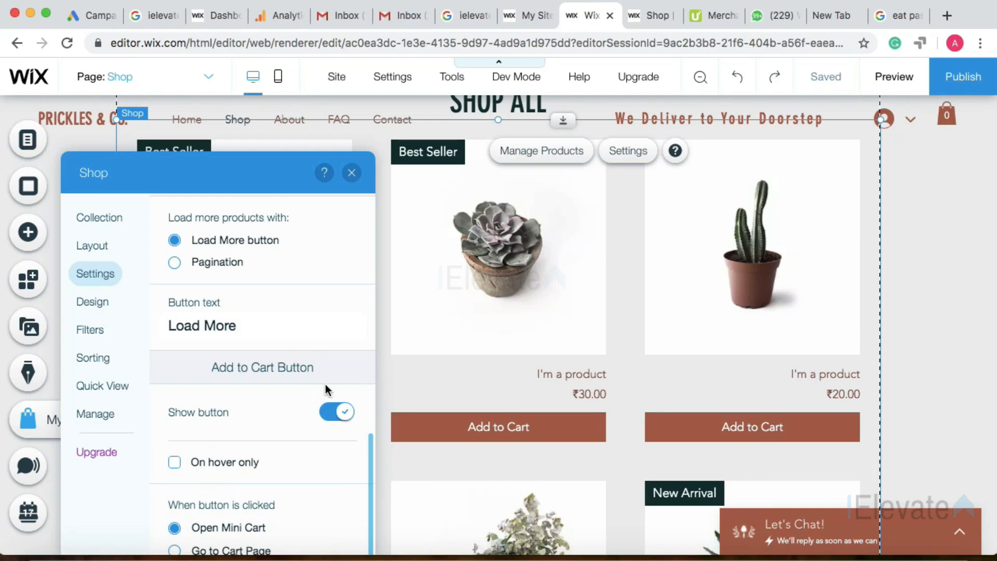
Try Go to Cart Page and Stay in Shop Page as the Add to Cart click action, and return to Open Mini Cart.
scroll(314, 408, down, 5)
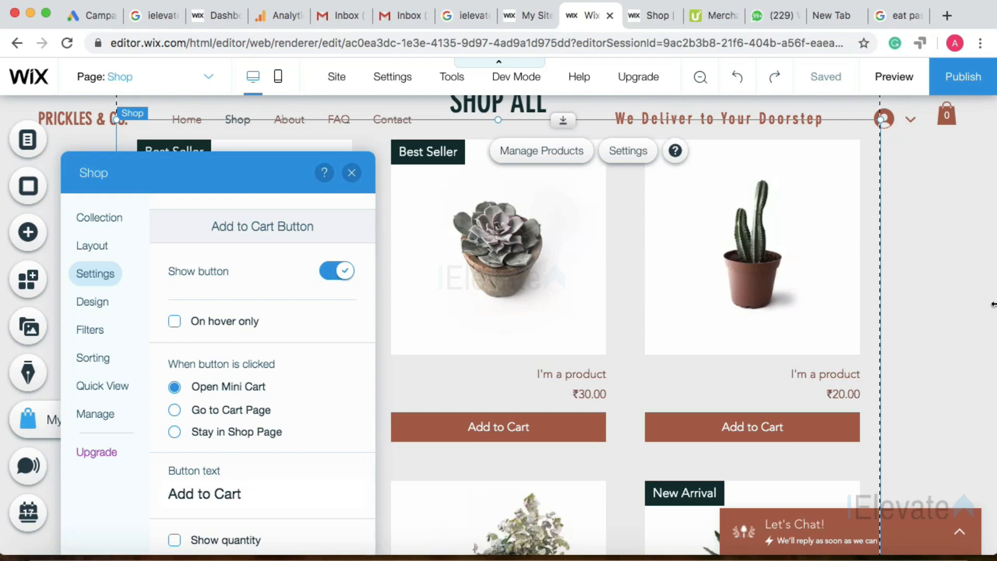
click(175, 411)
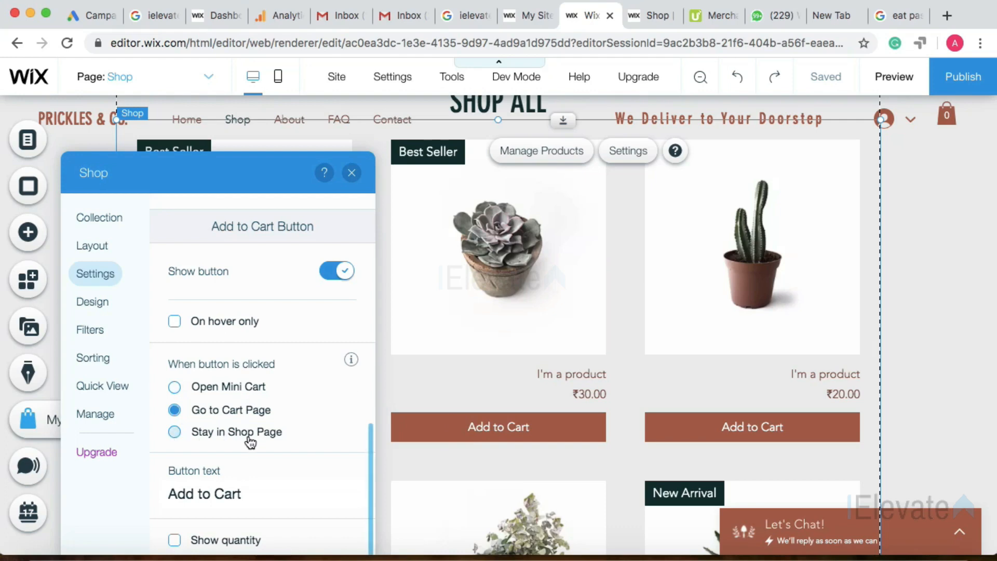
click(175, 432)
click(176, 386)
Try clearing the Add to Cart button's text and leave the field.
triple_click(262, 493)
key(BackSpace)
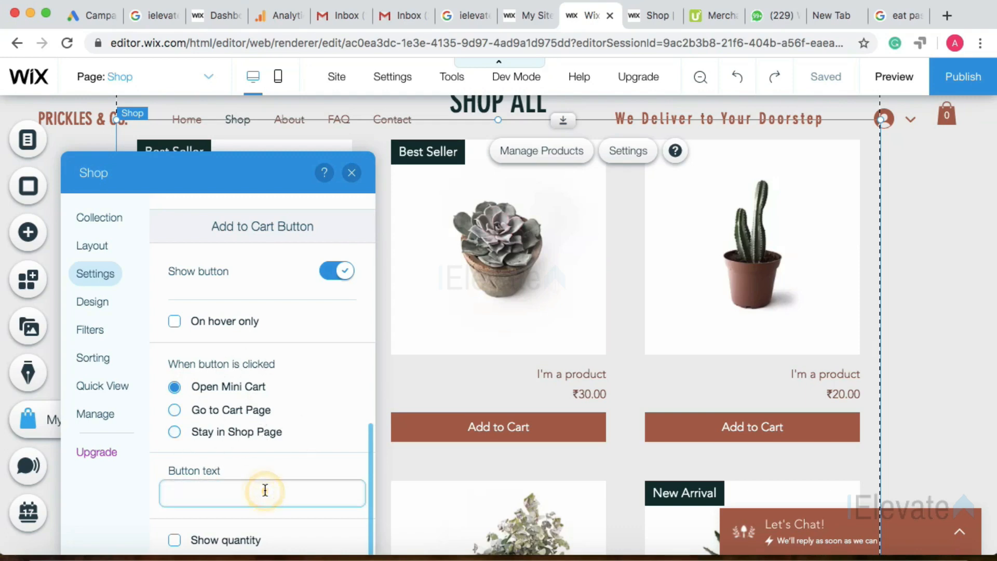
click(289, 471)
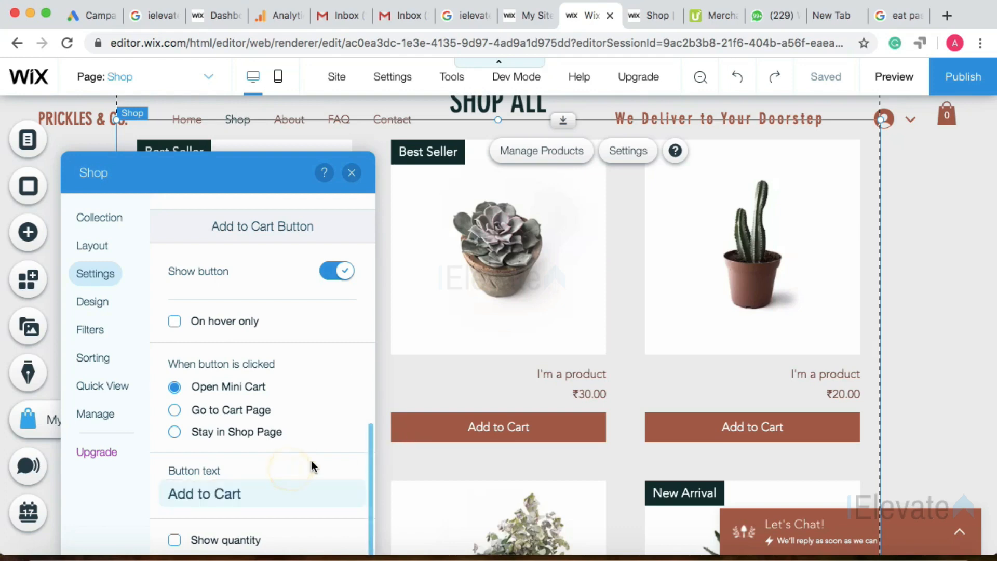
Move the Shop settings panel higher on the page to reveal its lower options.
drag(267, 170, 269, 98)
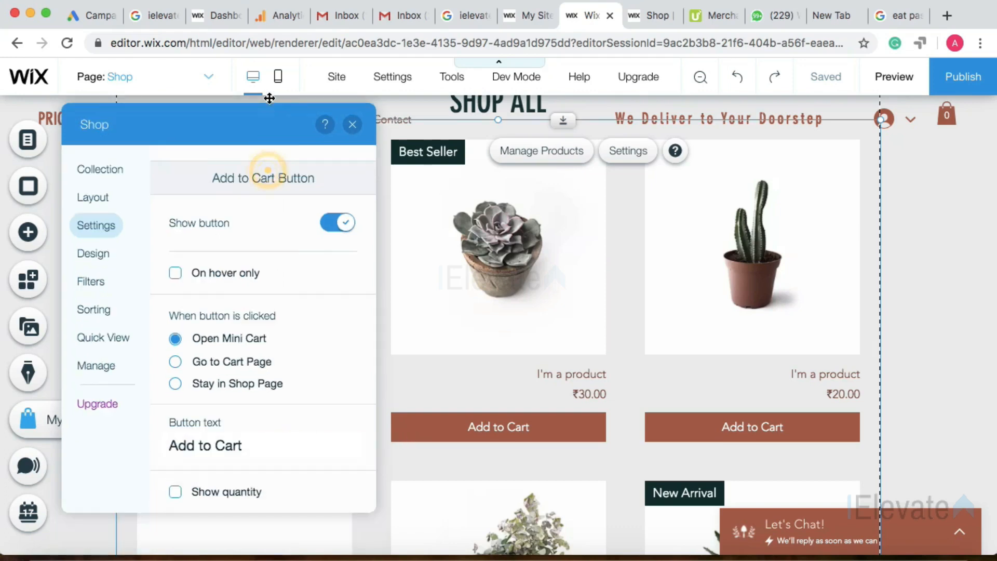
Toggle the Show quantity option on and off twice to compare its effect on the product grid, leaving it off.
click(175, 491)
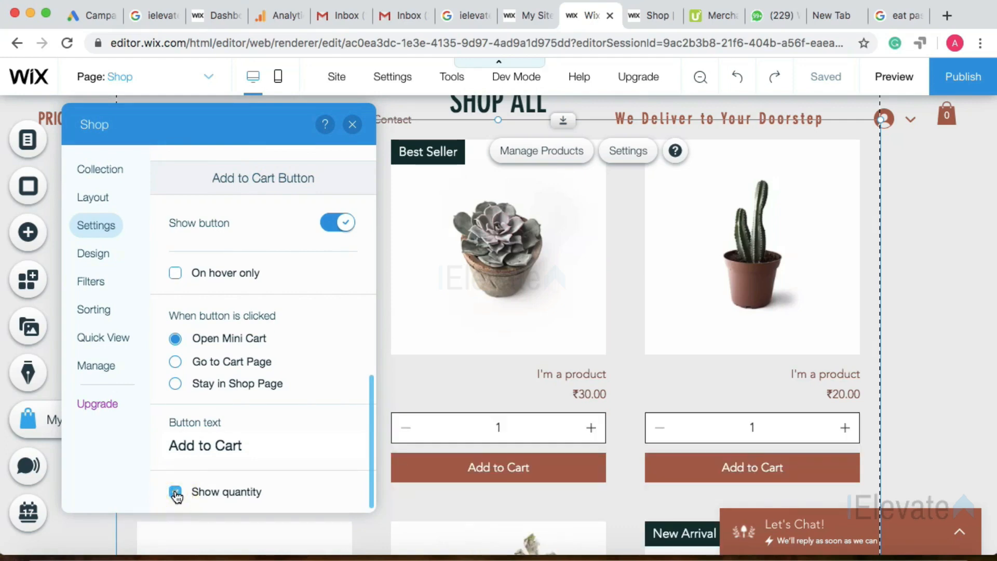
click(175, 492)
click(176, 491)
click(175, 494)
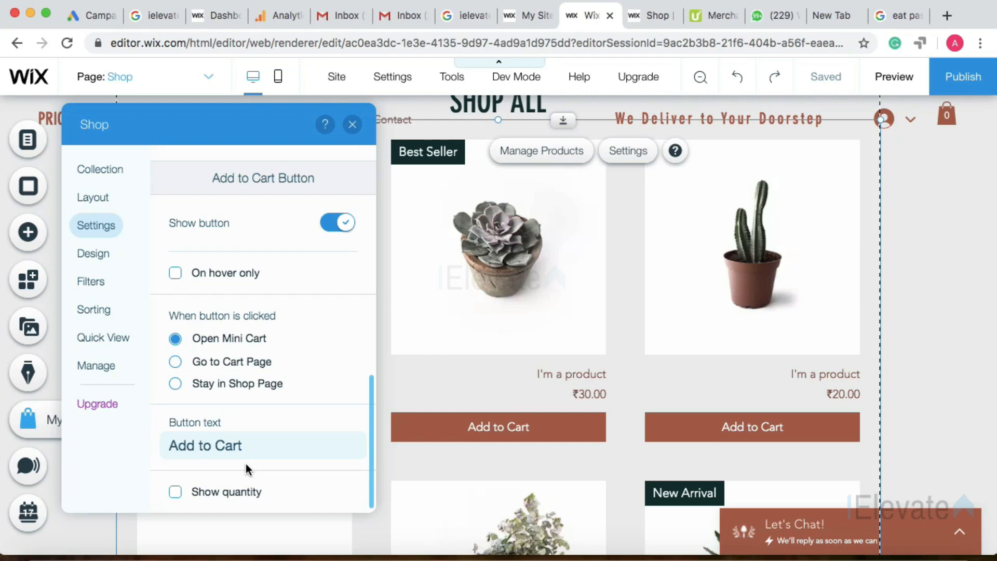
Open the Shop gallery's design settings and try light pink, teal and beige as the general background color, returning to white.
scroll(329, 285, up, 8)
scroll(329, 291, up, 3)
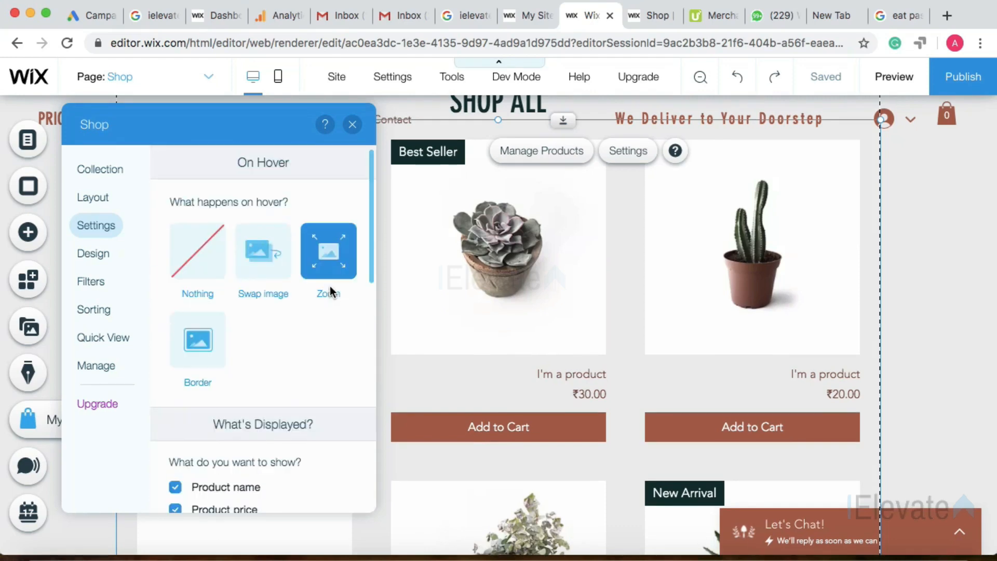
click(99, 254)
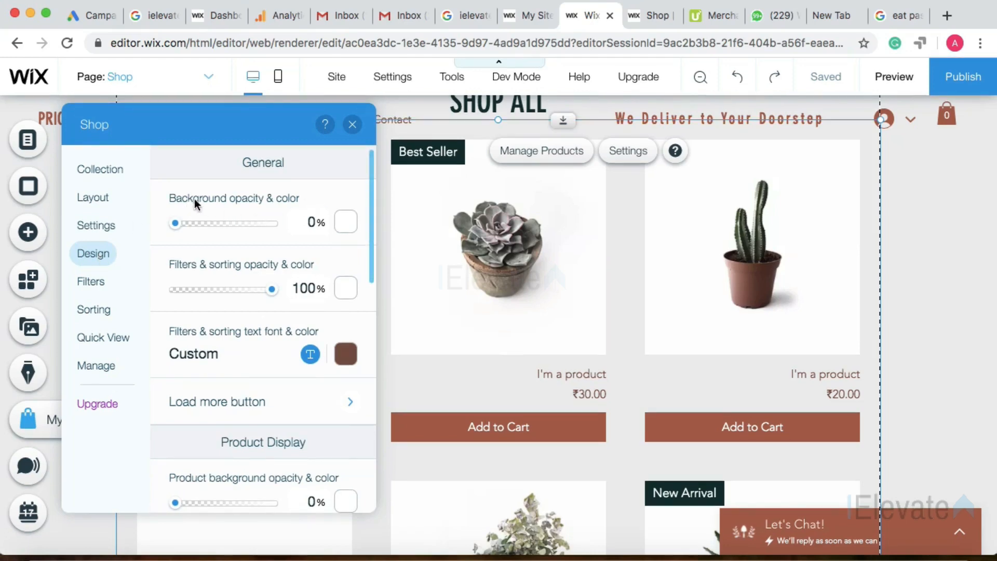
click(351, 223)
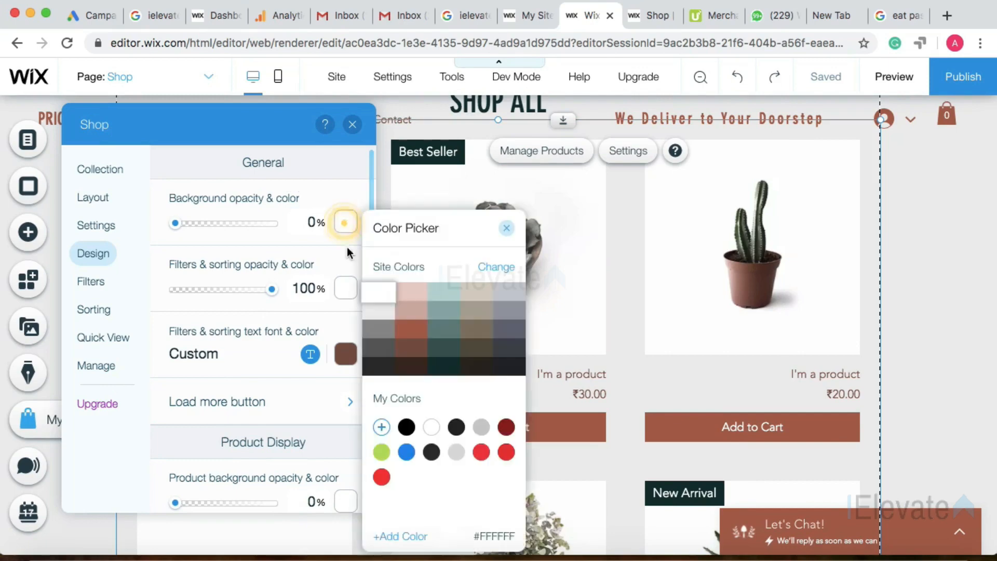
click(415, 295)
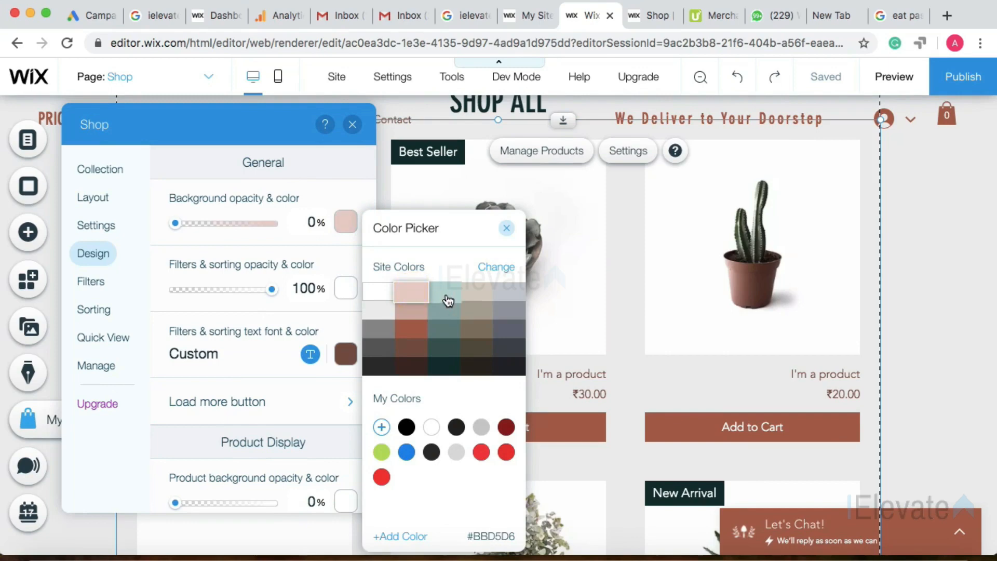
click(448, 300)
click(481, 302)
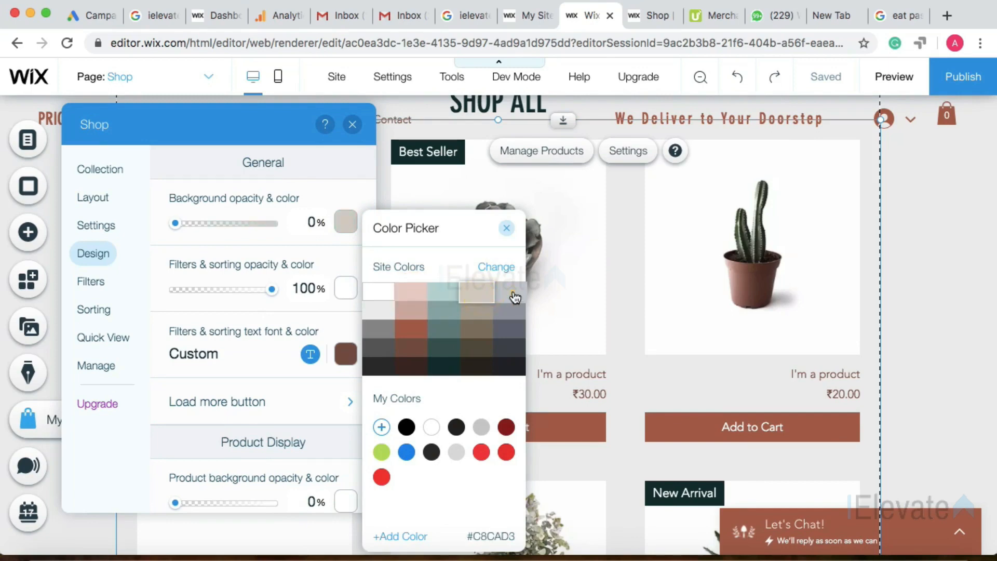
click(387, 290)
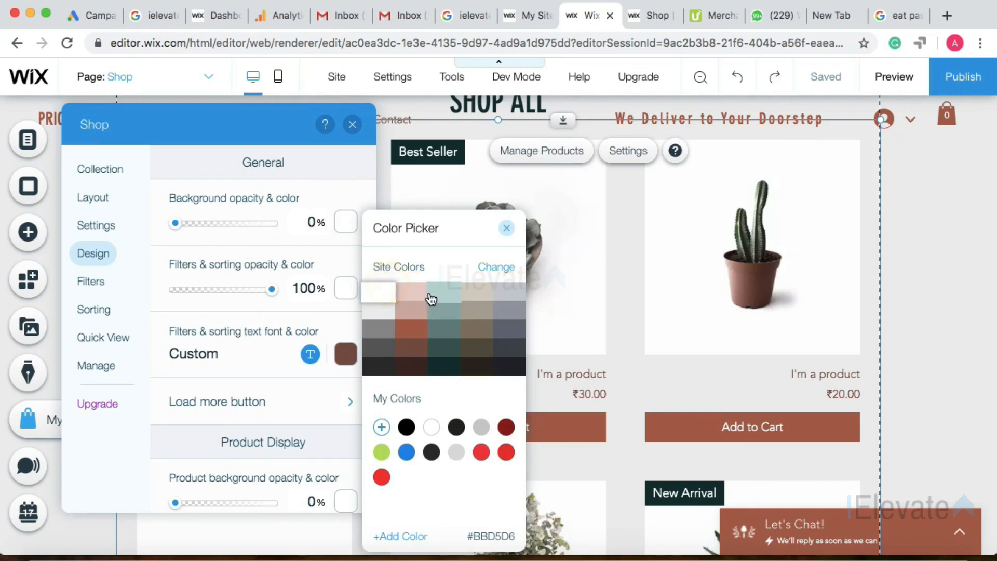
Try the row of light site colors again for the general background, restore white #FFFFFF, and close the color picker.
click(407, 291)
click(444, 297)
click(474, 295)
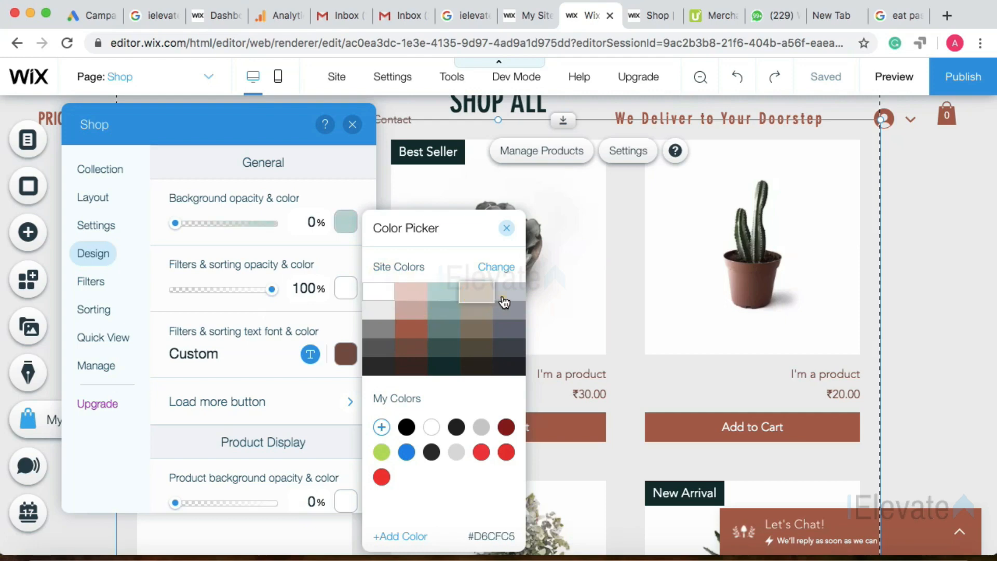
click(507, 228)
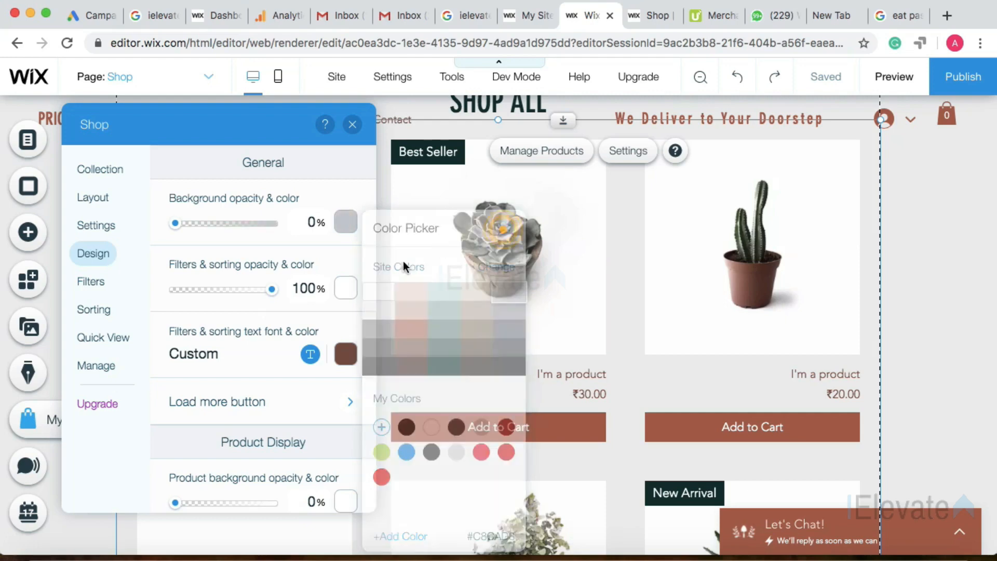
click(347, 224)
click(377, 292)
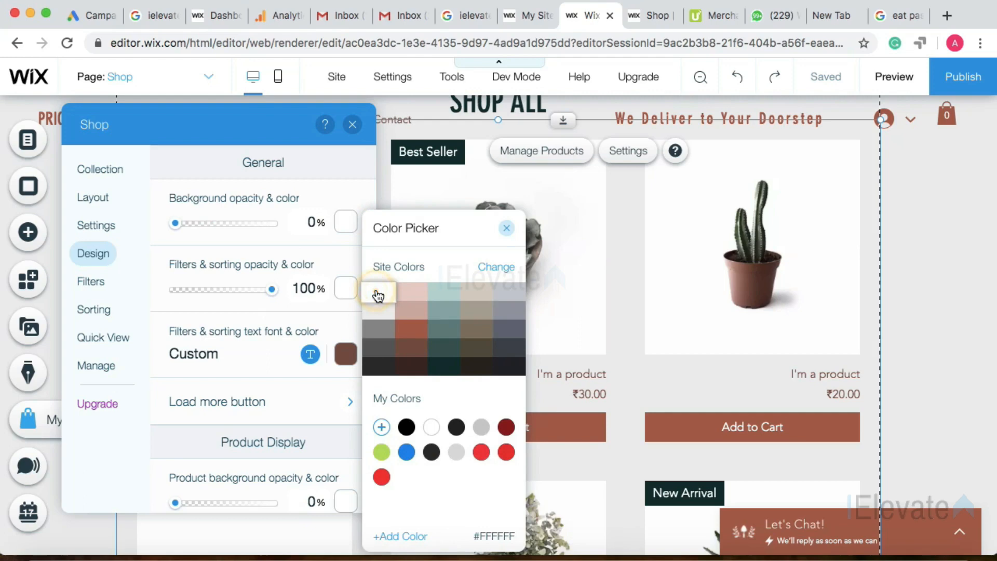
click(505, 228)
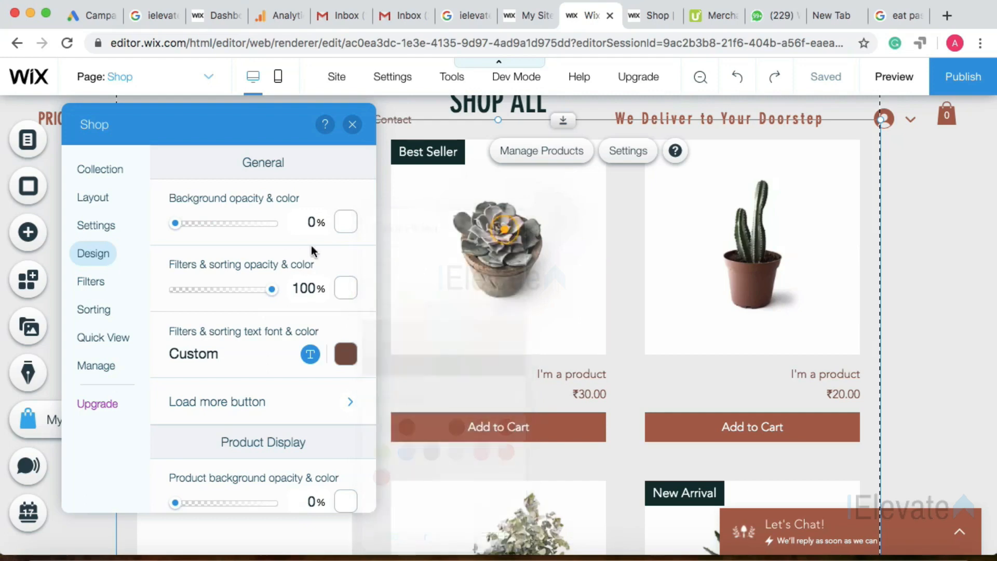
Try a pink #E8CFC8 gallery background at 69% and 96% opacity, and restore it to 0% opacity and white.
click(347, 223)
click(411, 292)
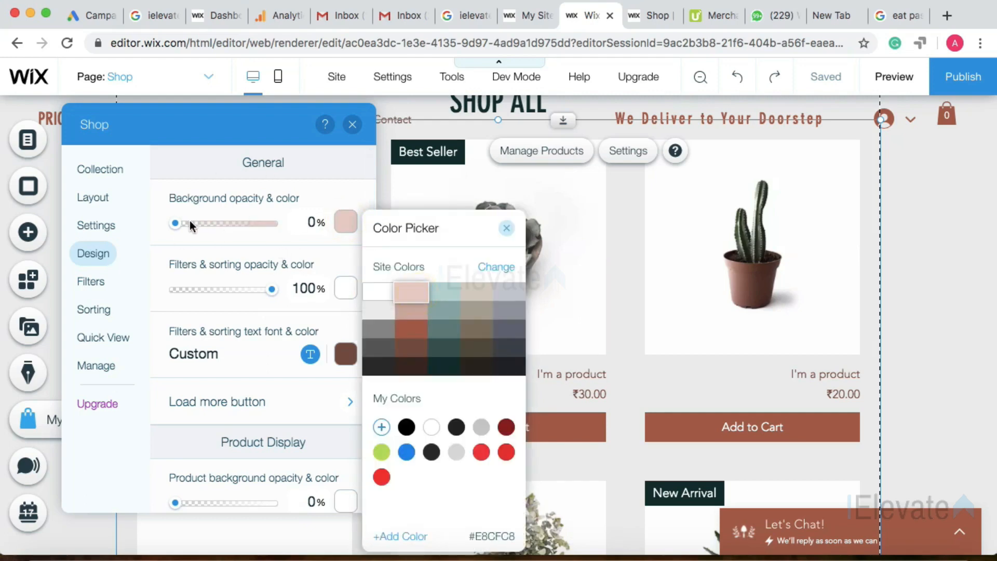
click(208, 226)
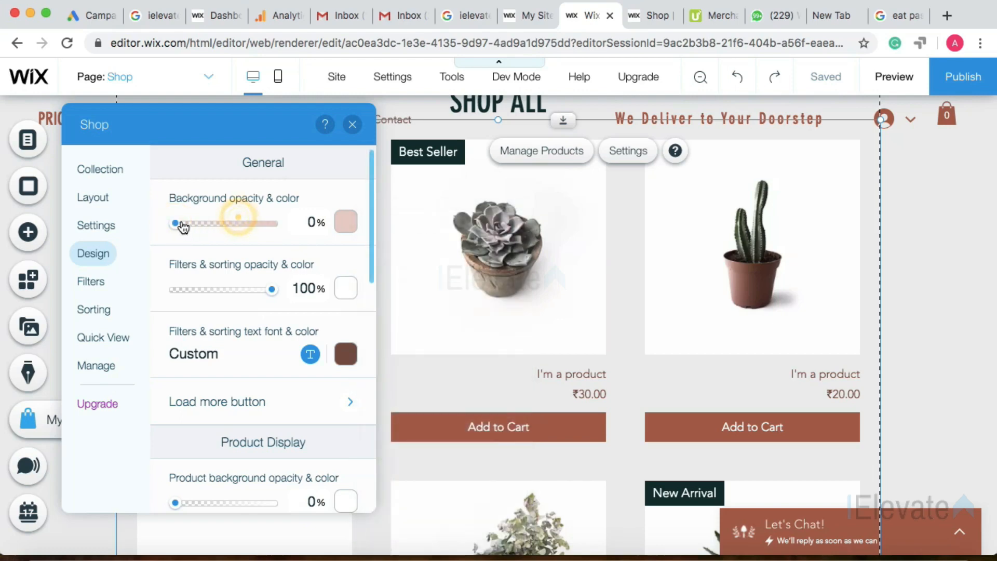
drag(176, 224, 179, 225)
click(244, 224)
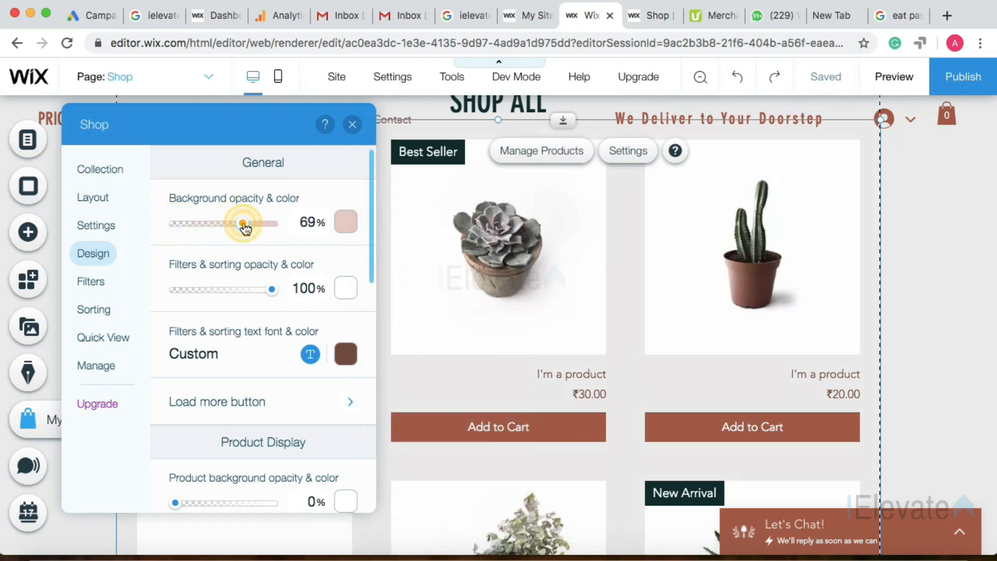
click(269, 224)
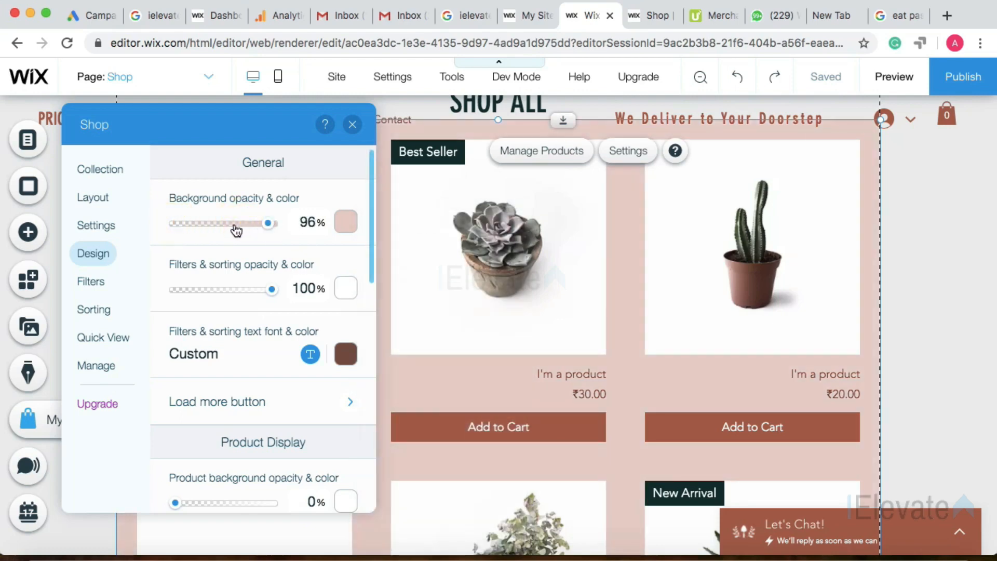
mouse_move(174, 226)
mouse_down()
mouse_move(182, 225)
mouse_move(161, 222)
mouse_up()
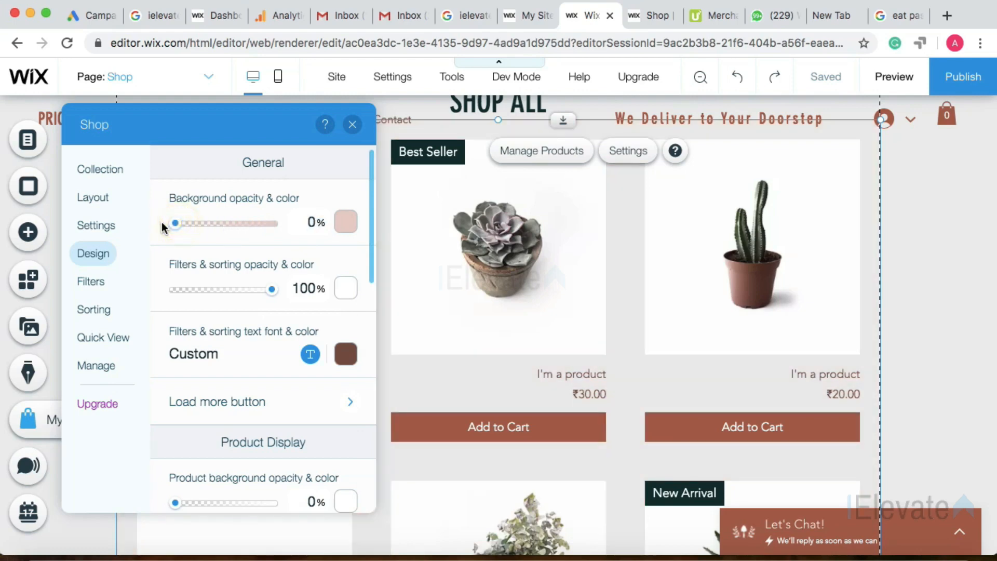
click(346, 222)
click(370, 292)
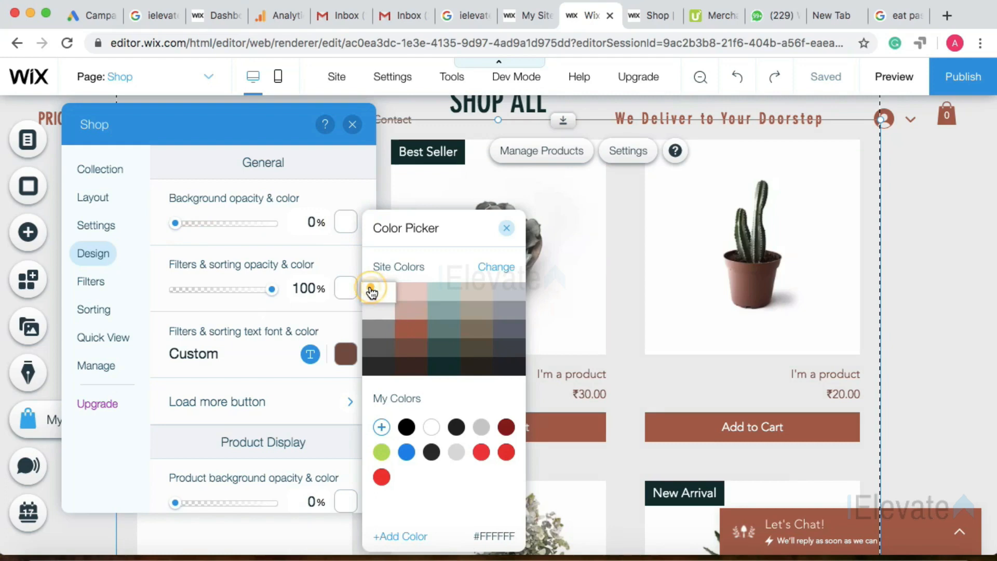
click(330, 239)
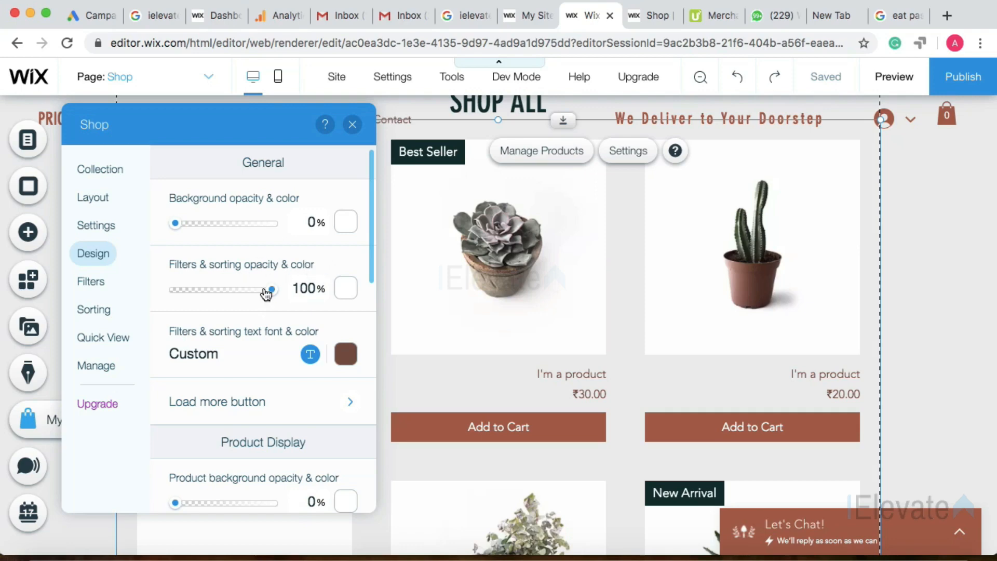
Review the design options for filters and sorting, the load more button, and the product display.
scroll(262, 296, down, 2)
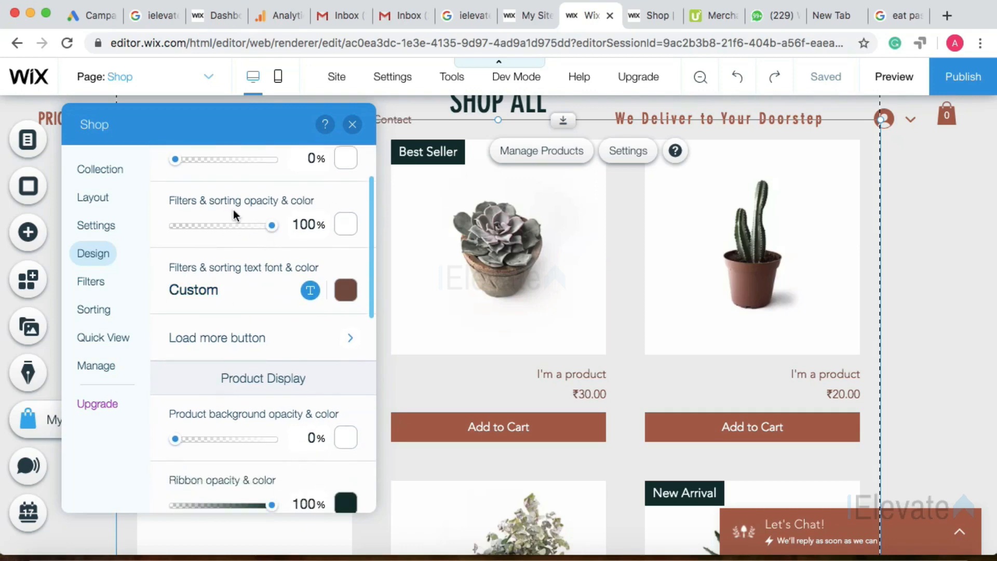
scroll(268, 202, up, 1)
scroll(270, 202, up, 1)
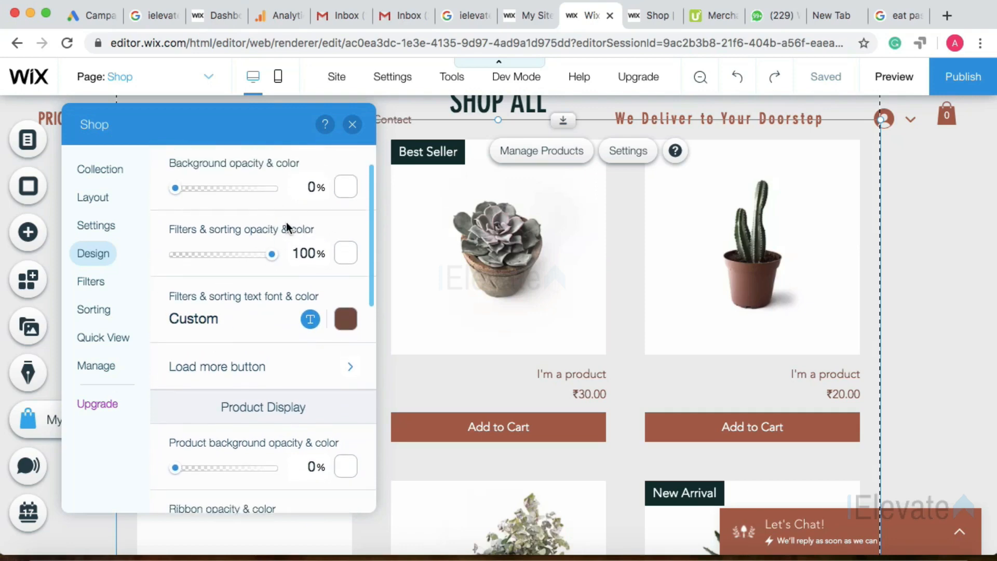
scroll(285, 233, up, 1)
scroll(250, 304, down, 4)
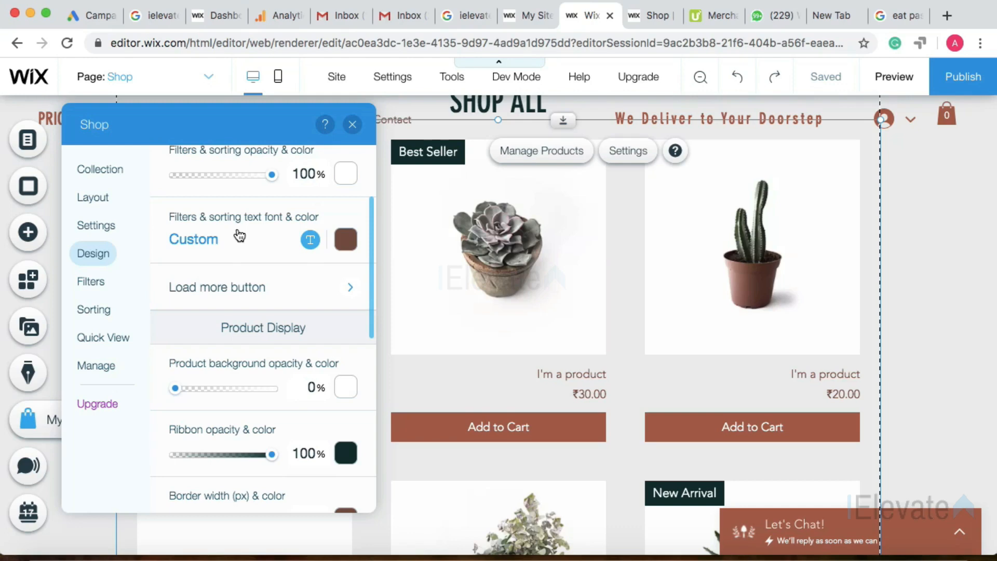
scroll(299, 303, down, 2)
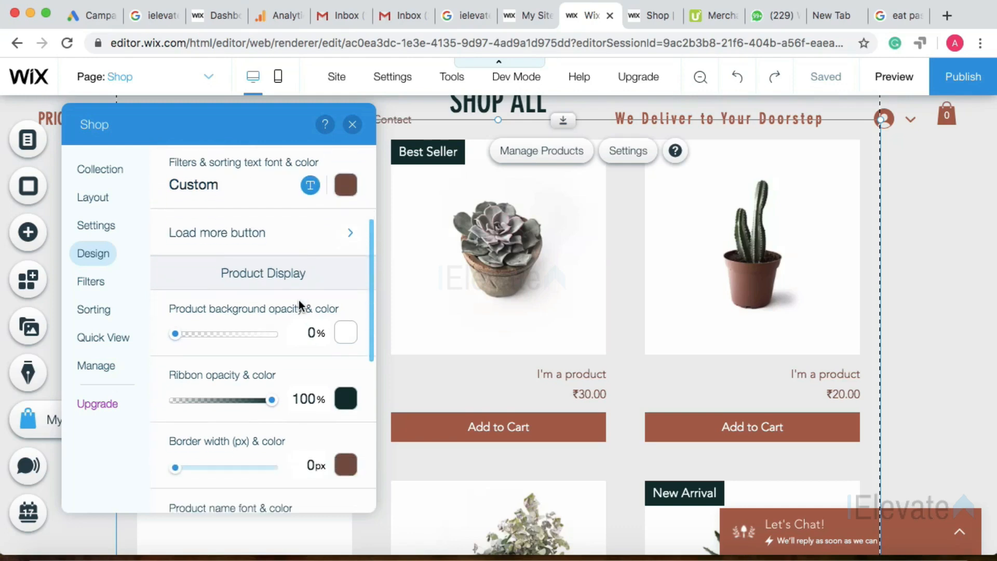
scroll(300, 306, down, 1)
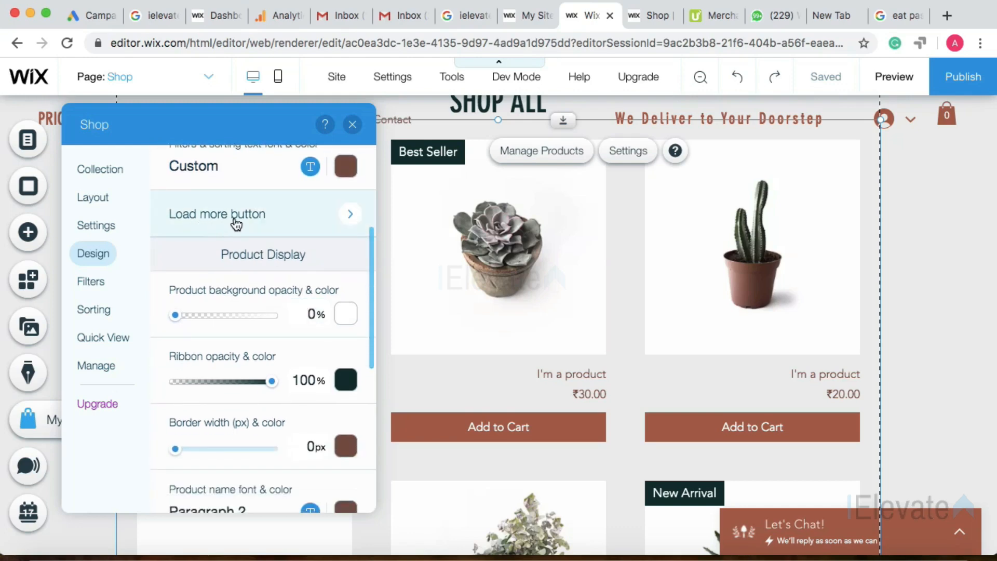
Open the Load more button's design options and examine its text font, style, background, border, corner radius and width settings.
click(349, 213)
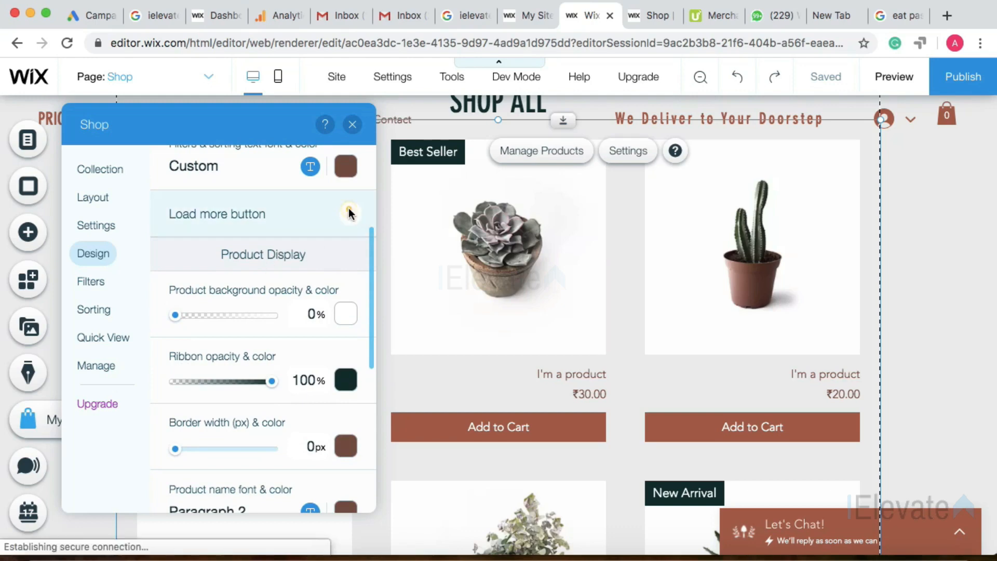
scroll(322, 216, up, 5)
scroll(322, 218, down, 2)
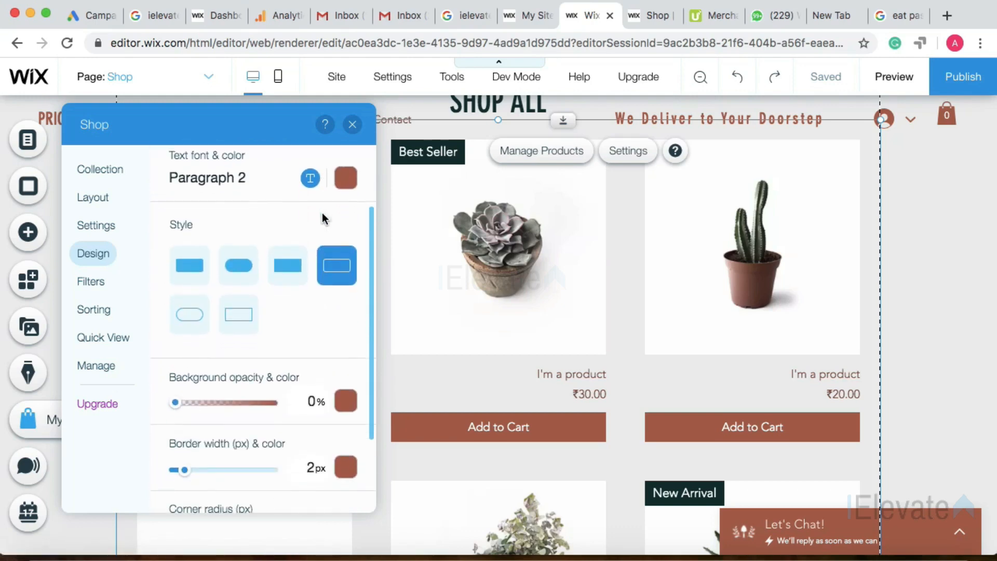
scroll(316, 305, down, 3)
scroll(316, 301, up, 5)
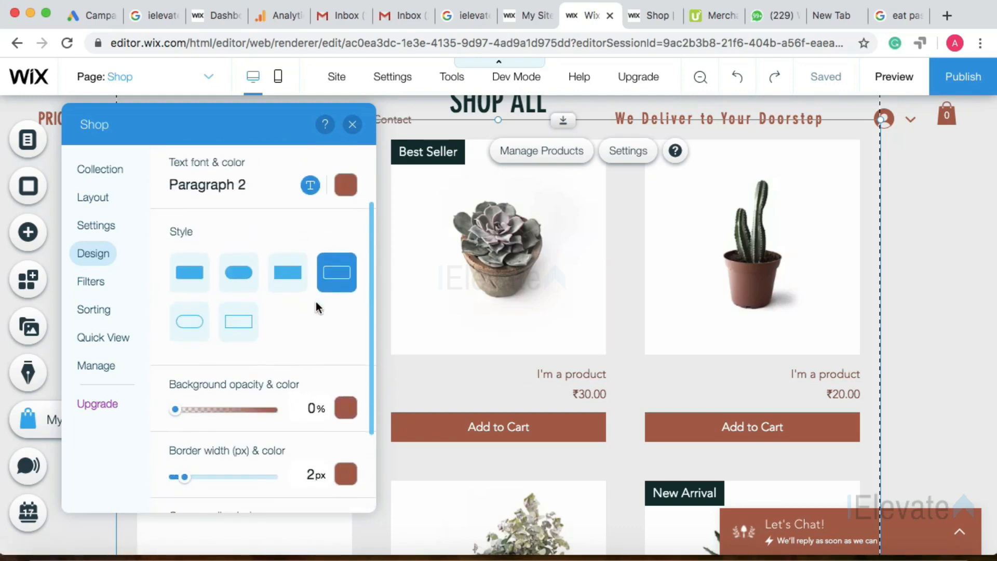
scroll(187, 309, down, 4)
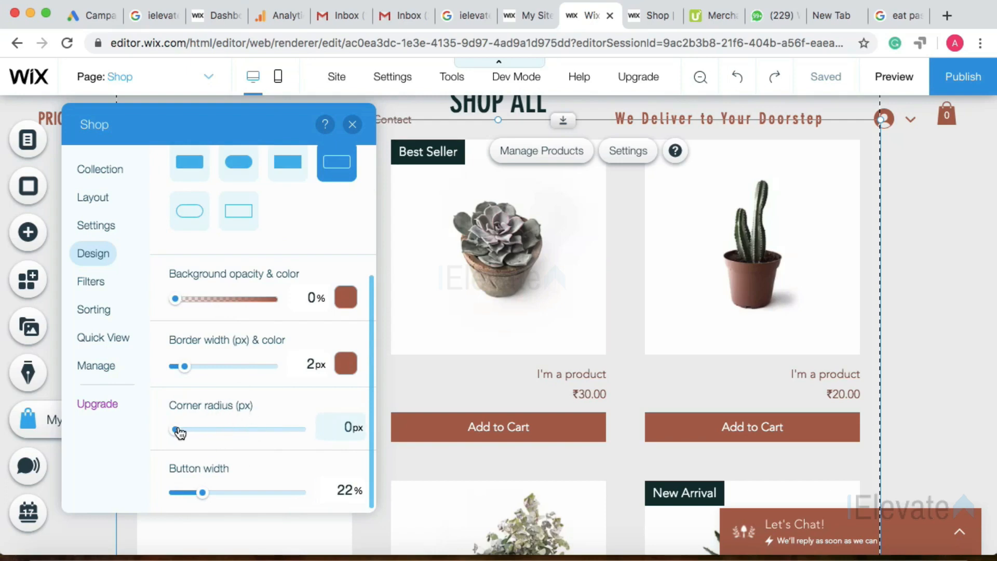
Try adjusting the Load more button's corner radius and background opacity, leave both at 0, and return to the main design settings.
mouse_move(175, 430)
mouse_down()
mouse_move(262, 430)
mouse_move(161, 426)
mouse_up()
drag(175, 299, 151, 303)
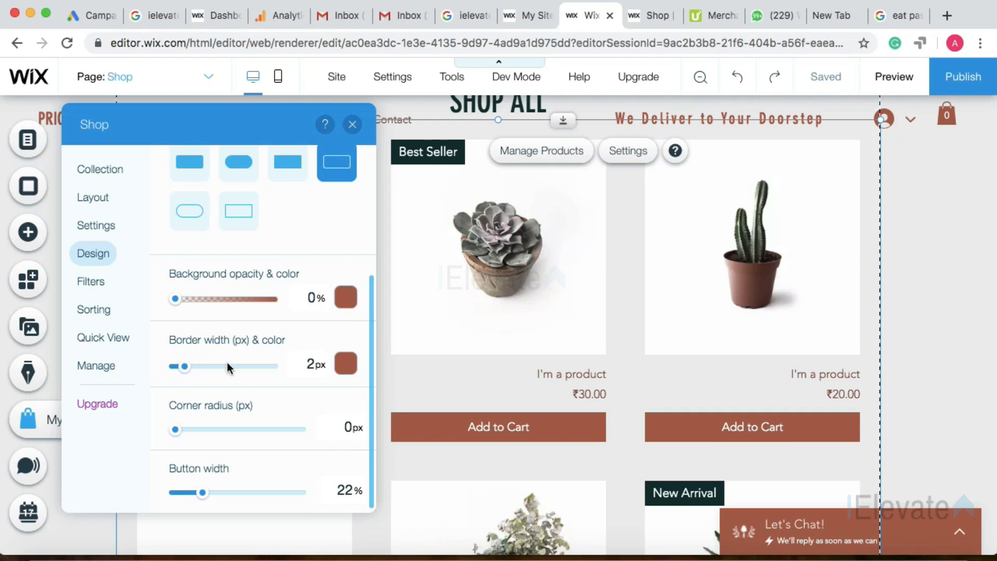
scroll(254, 370, up, 4)
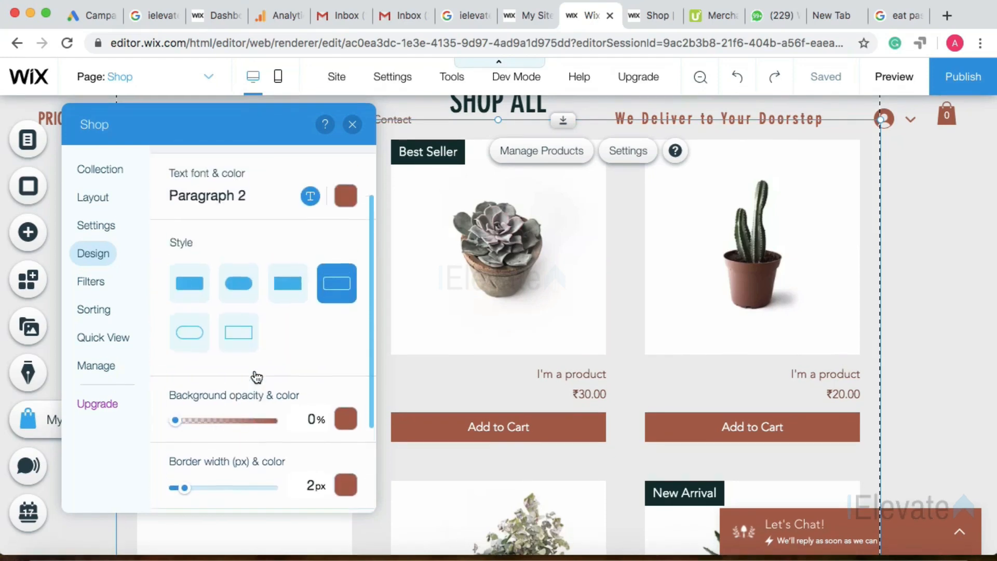
click(190, 165)
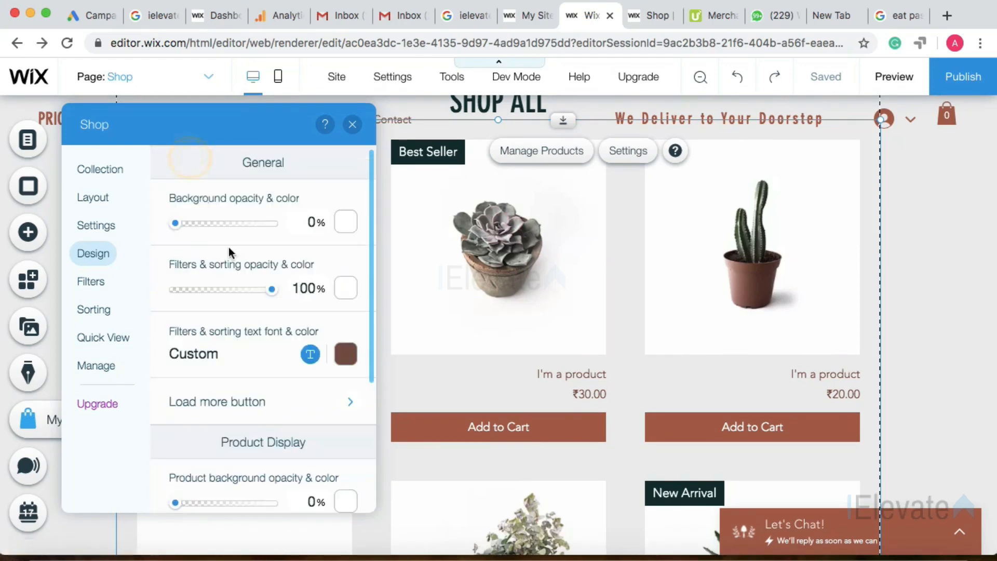
Try dark gray #5F5F5F as the product background color with varying opacity, and restore it to 0% opacity and white.
scroll(238, 335, down, 5)
scroll(264, 323, down, 2)
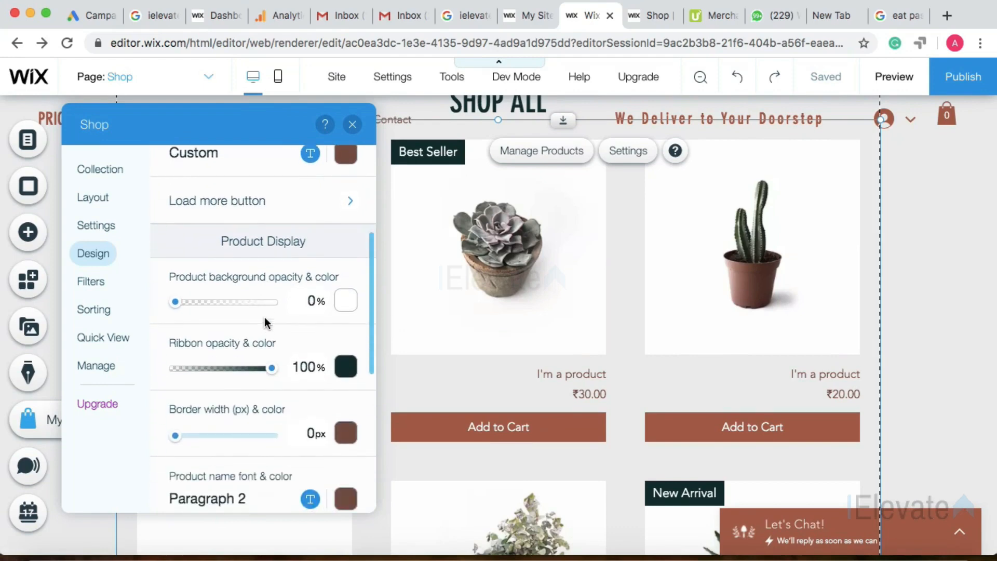
click(347, 302)
click(378, 352)
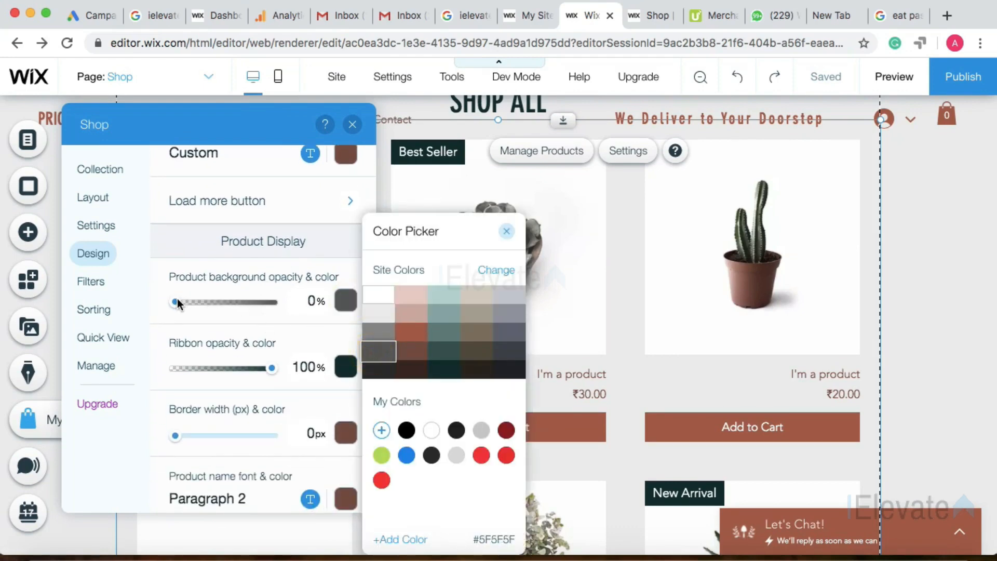
mouse_move(195, 299)
mouse_down()
mouse_move(282, 301)
mouse_move(175, 302)
mouse_up()
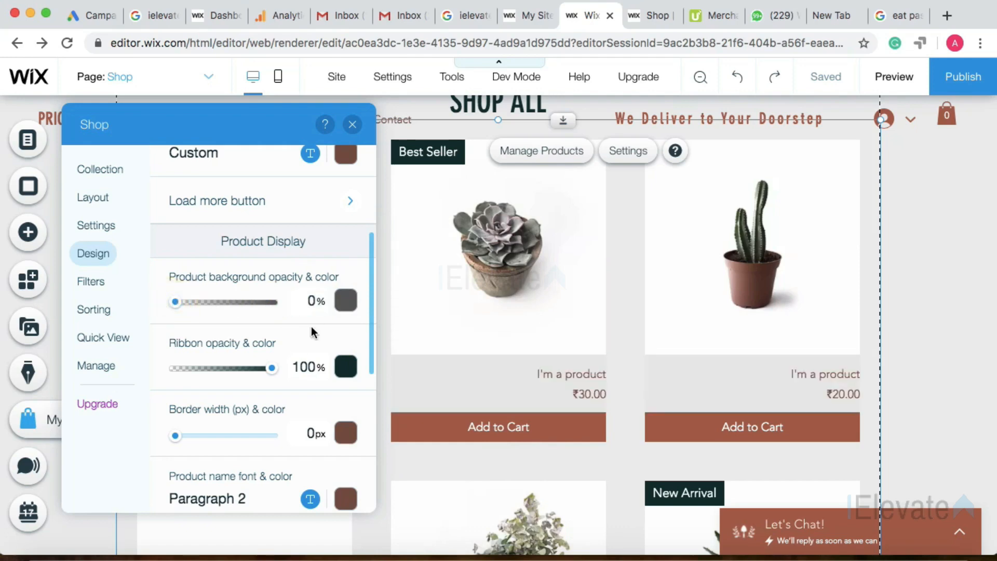
click(345, 300)
click(389, 299)
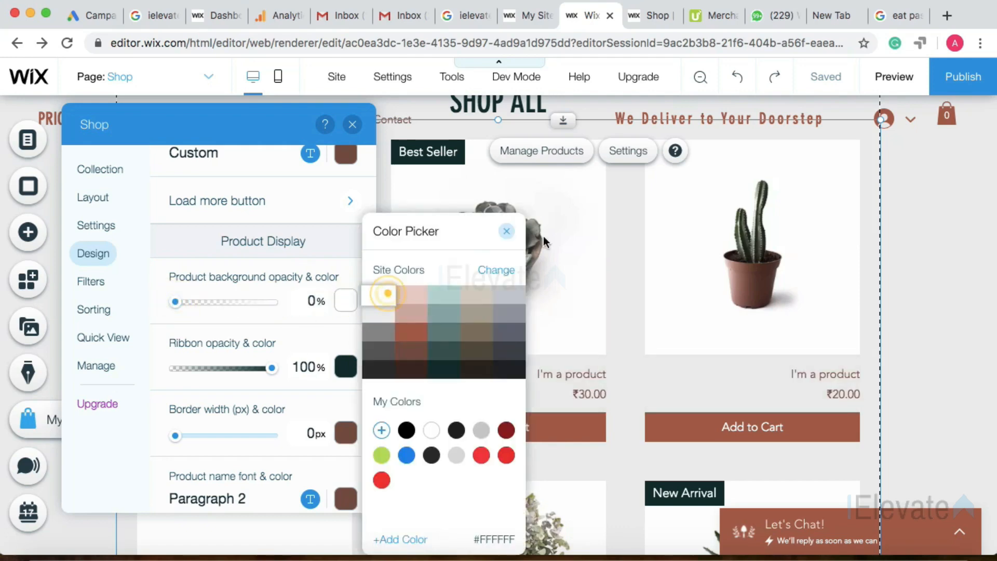
Close the color picker and review the remaining product display design options, from ribbon and border to the button and divider entries.
click(506, 231)
scroll(262, 356, down, 5)
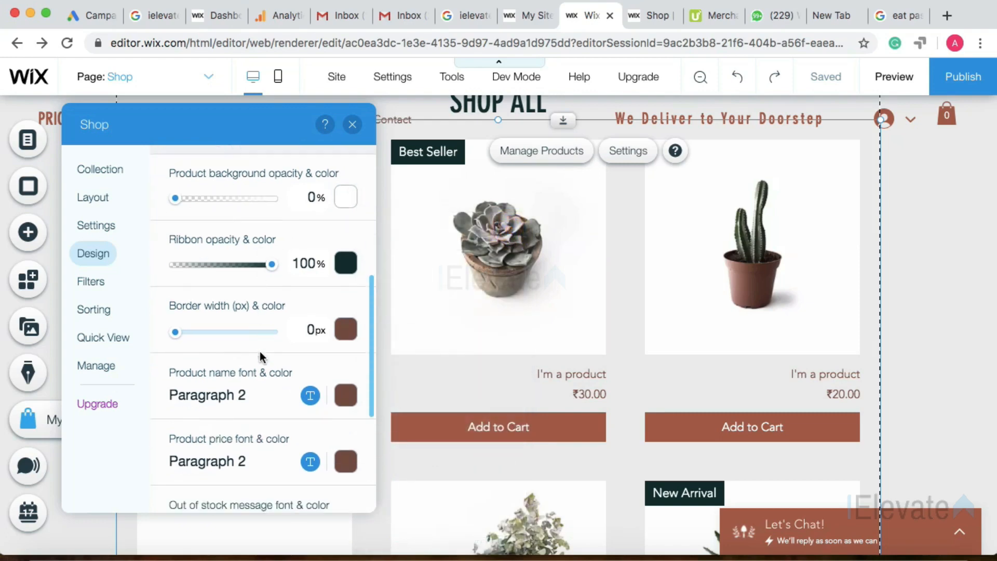
scroll(261, 356, down, 3)
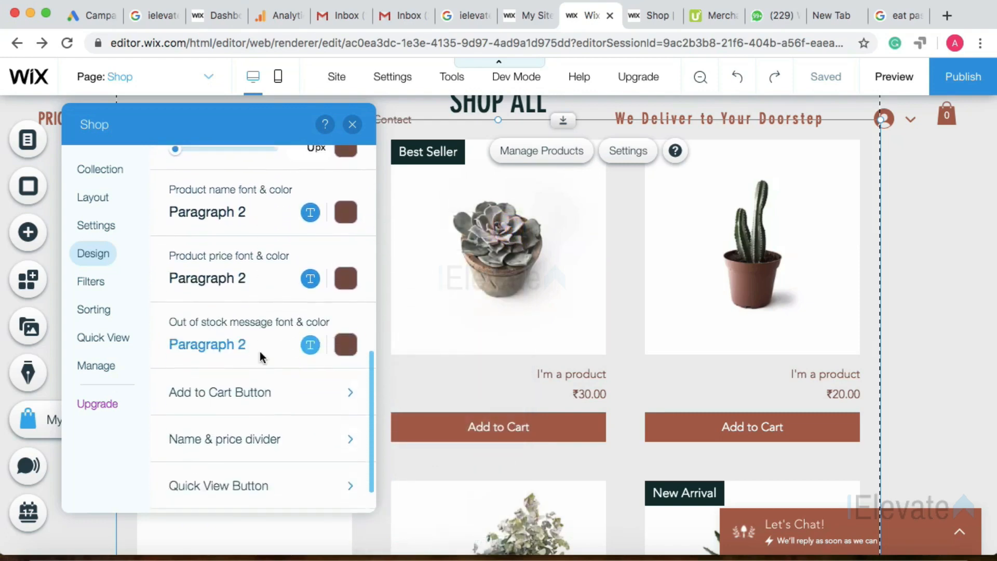
scroll(262, 356, up, 6)
scroll(262, 357, up, 6)
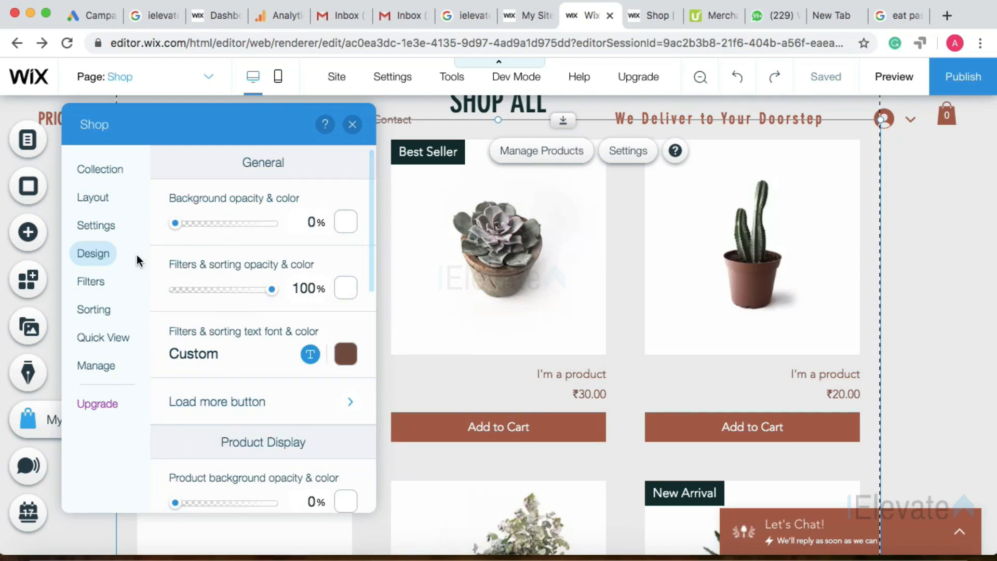
Turn on Show filters in the Shop gallery's filter settings and close the settings.
click(93, 282)
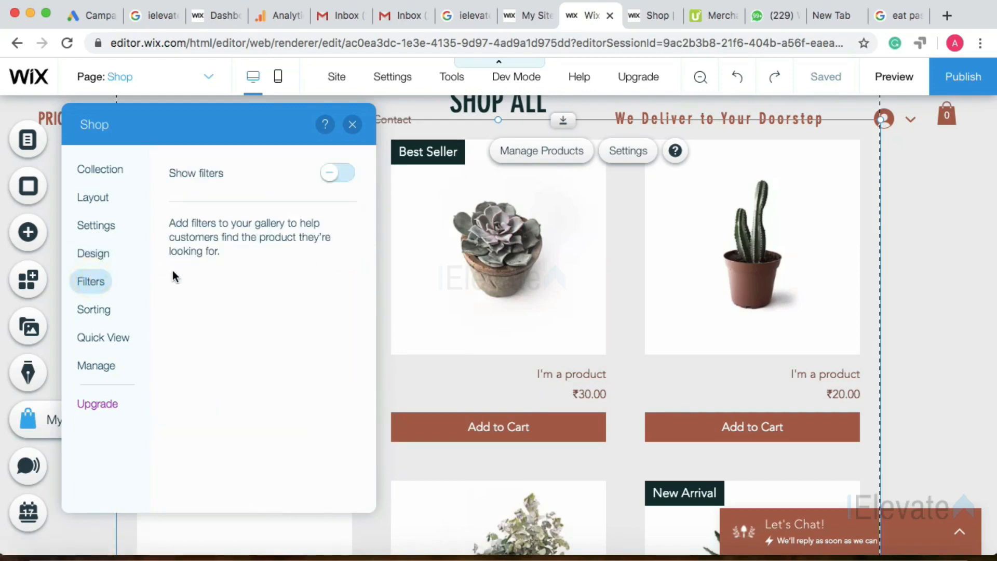
click(353, 125)
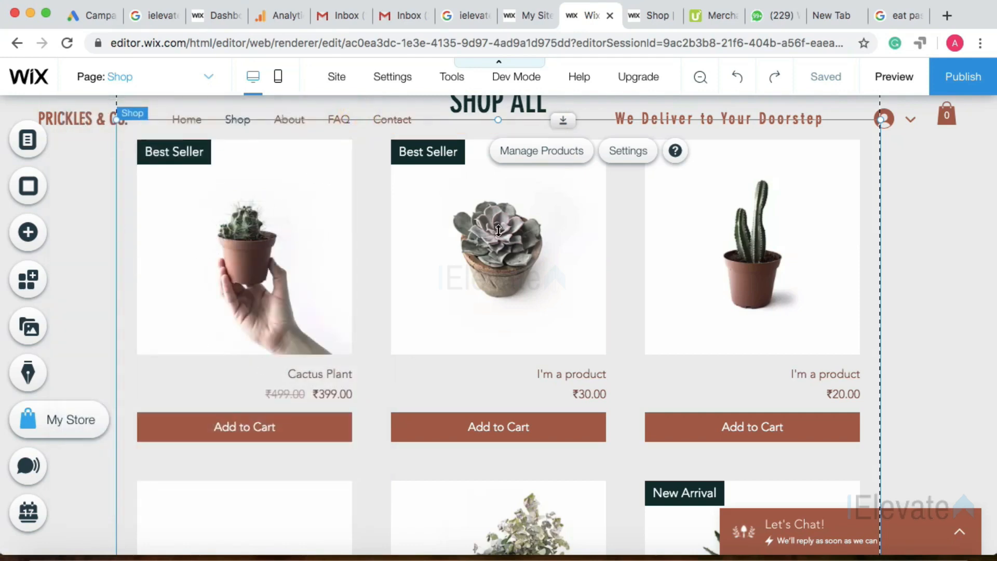
scroll(396, 374, up, 5)
scroll(412, 340, down, 3)
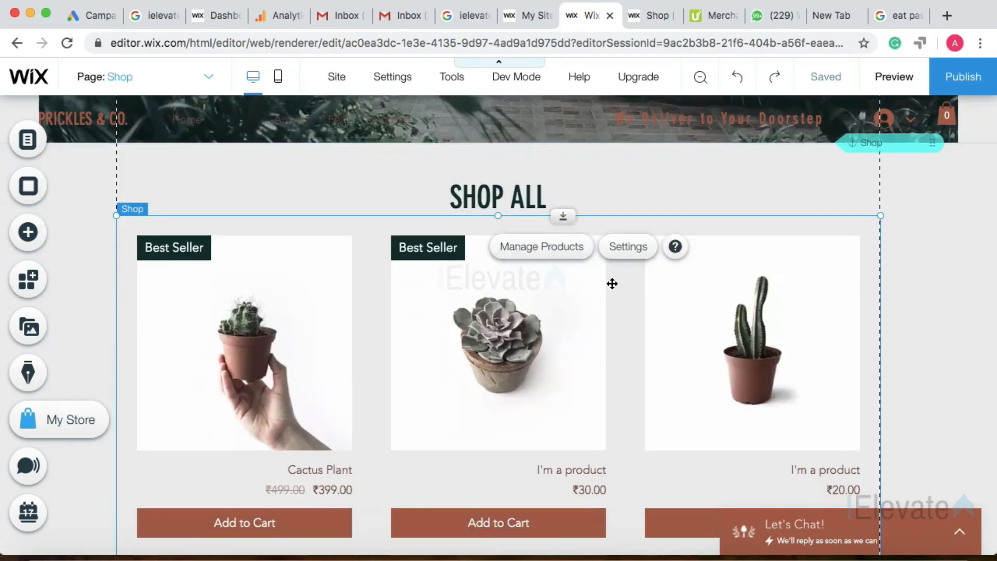
click(630, 248)
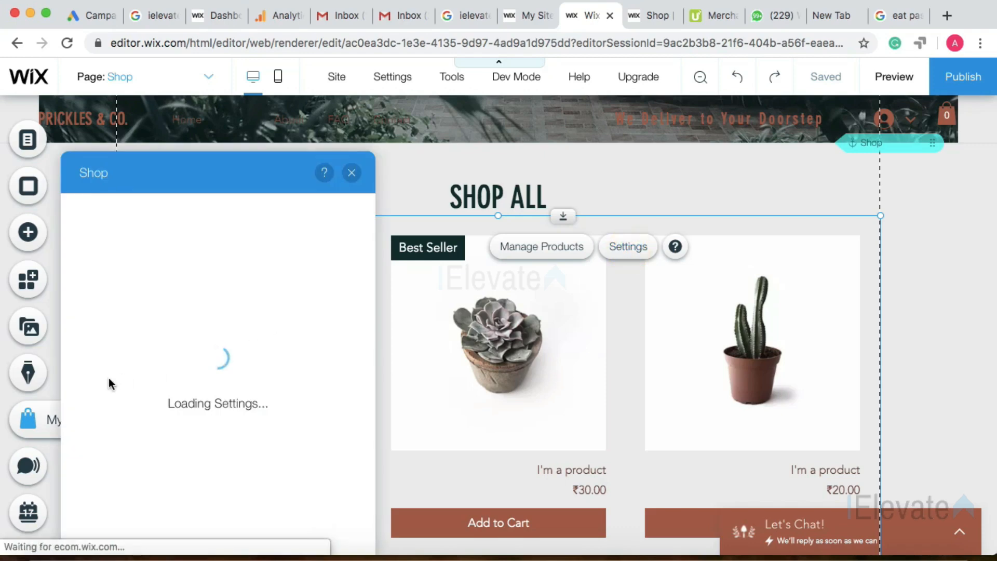
click(96, 332)
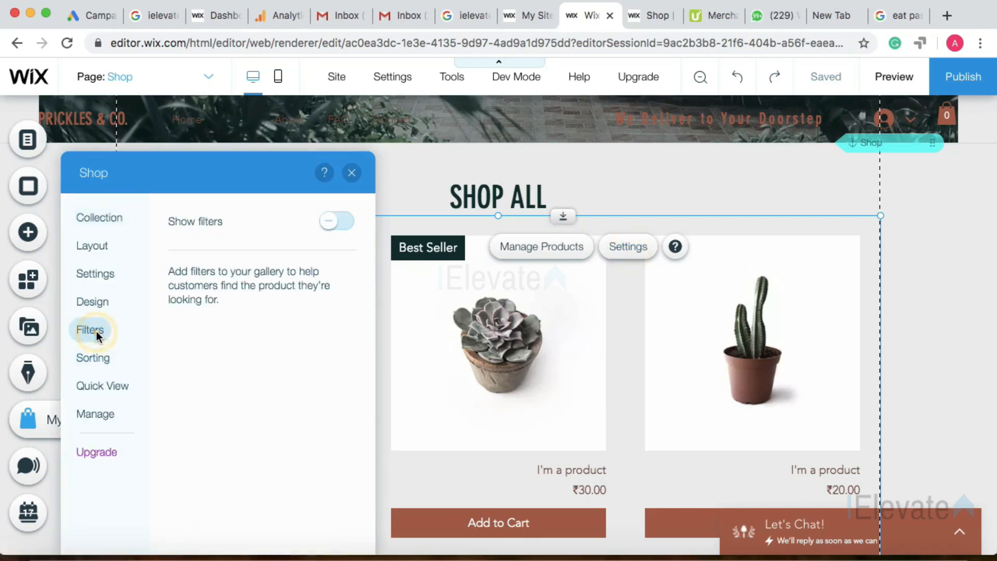
click(355, 220)
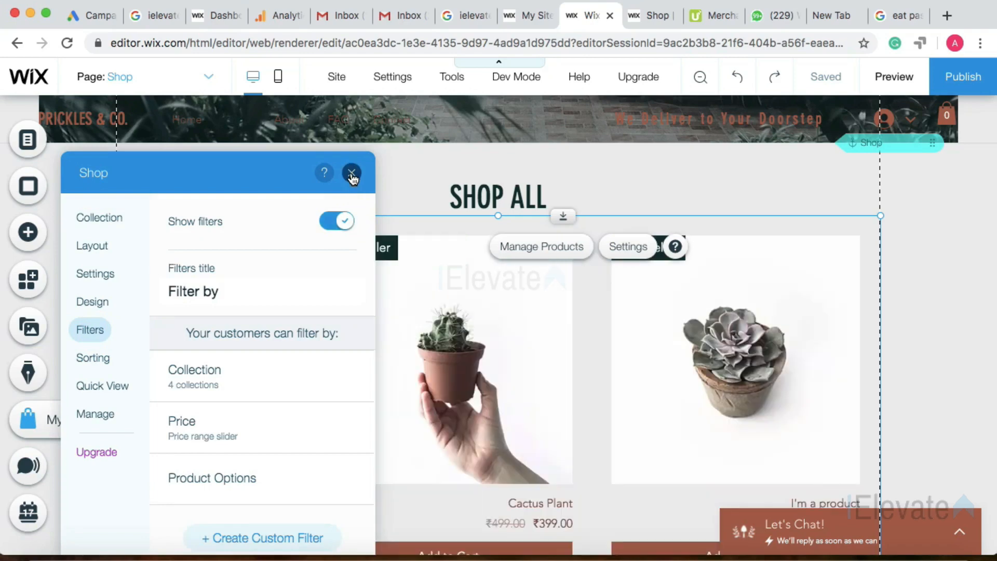
click(351, 174)
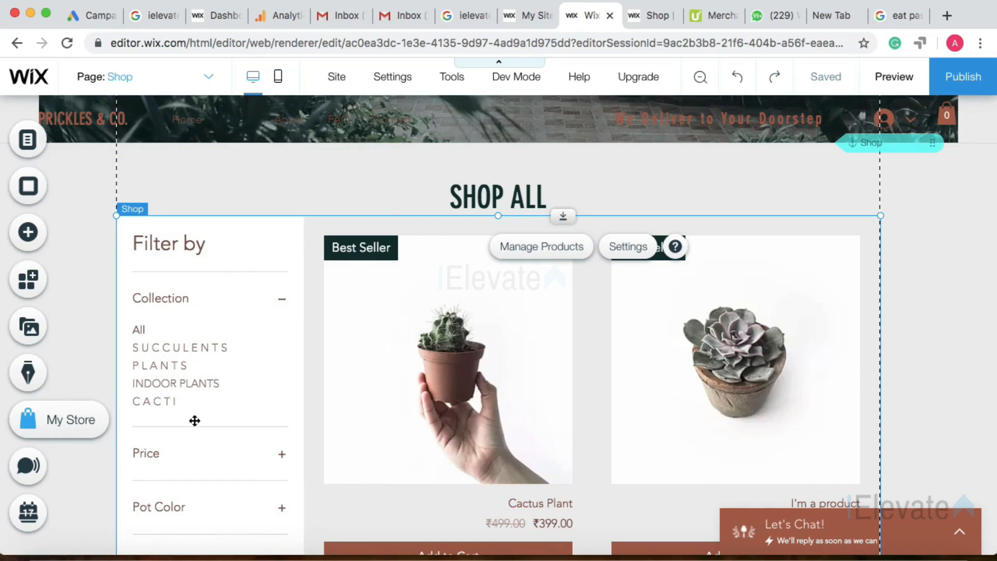
Examine the Filter by sidebar beside the products, including its Collection, Price, Pot Color, Pot Size and Size filters.
scroll(265, 384, down, 5)
scroll(265, 383, up, 3)
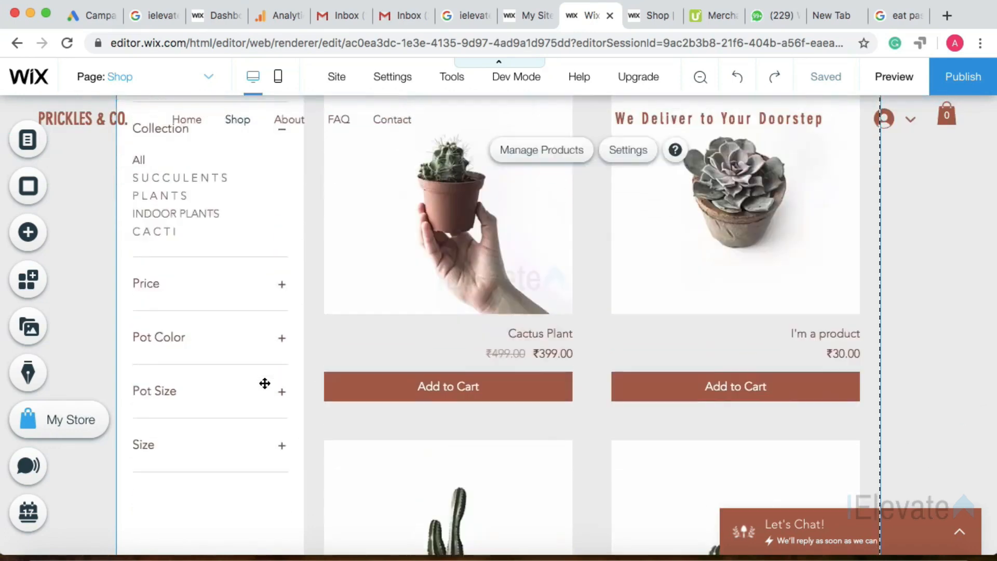
scroll(264, 384, down, 2)
scroll(265, 383, down, 1)
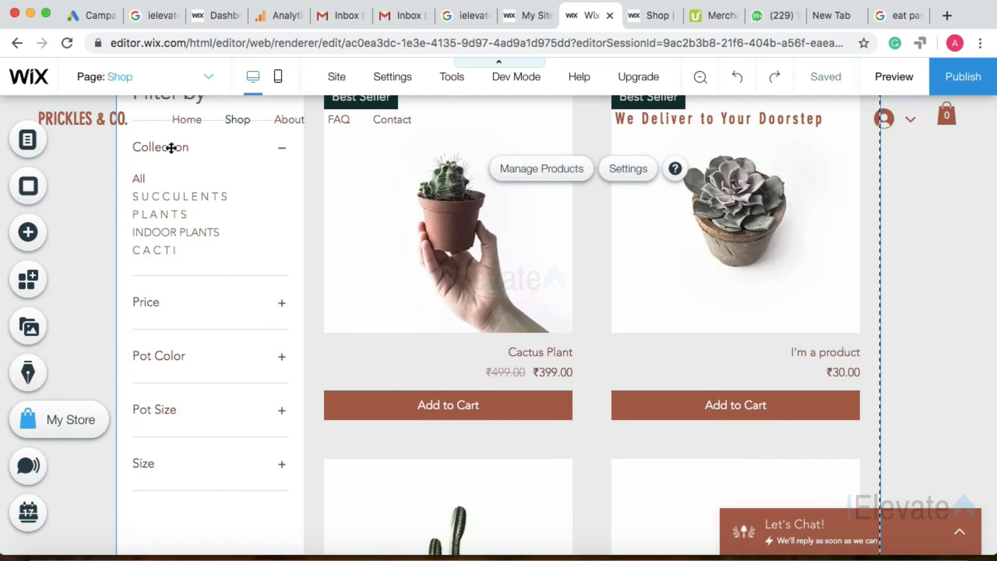
scroll(209, 361, down, 1)
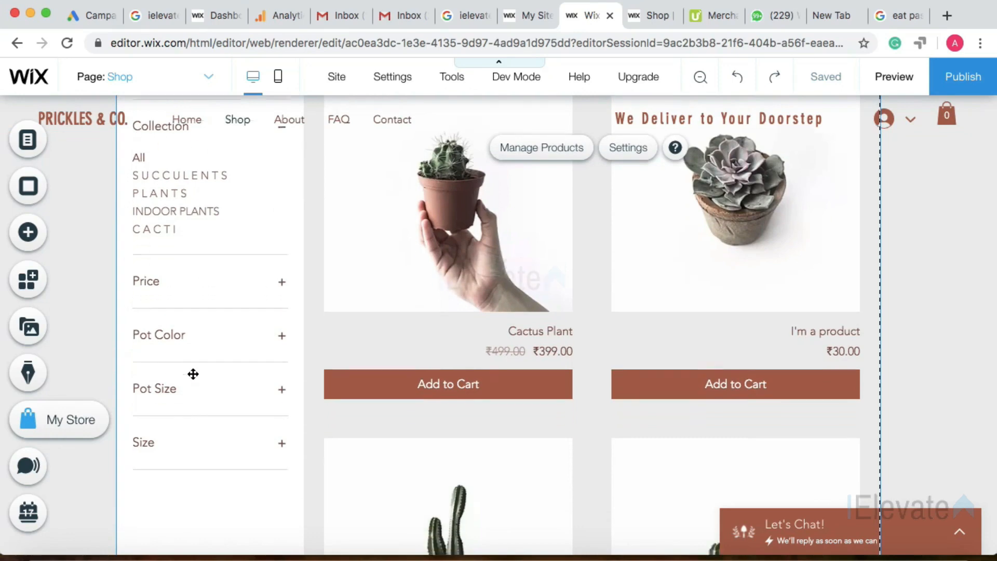
scroll(201, 377, down, 1)
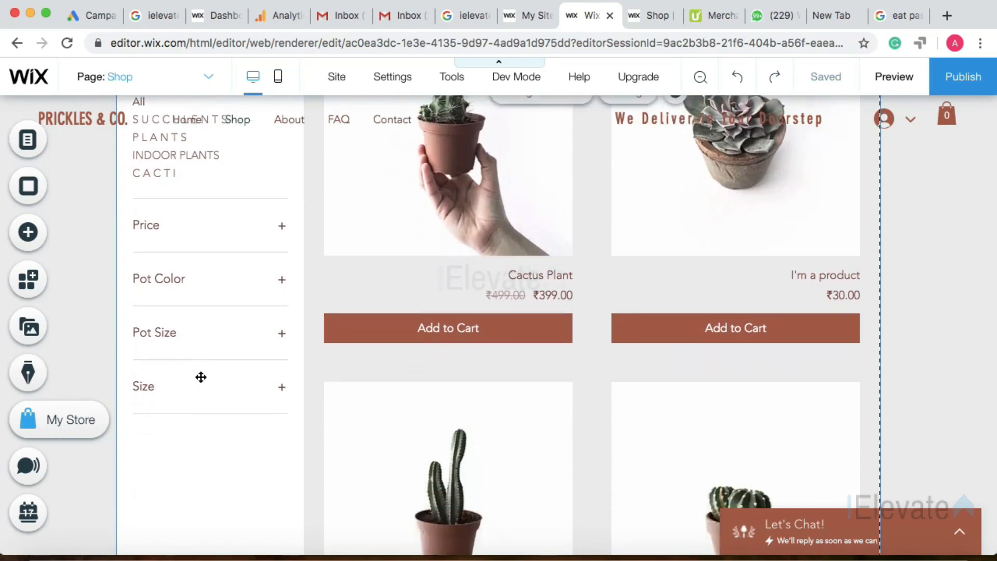
scroll(275, 385, up, 6)
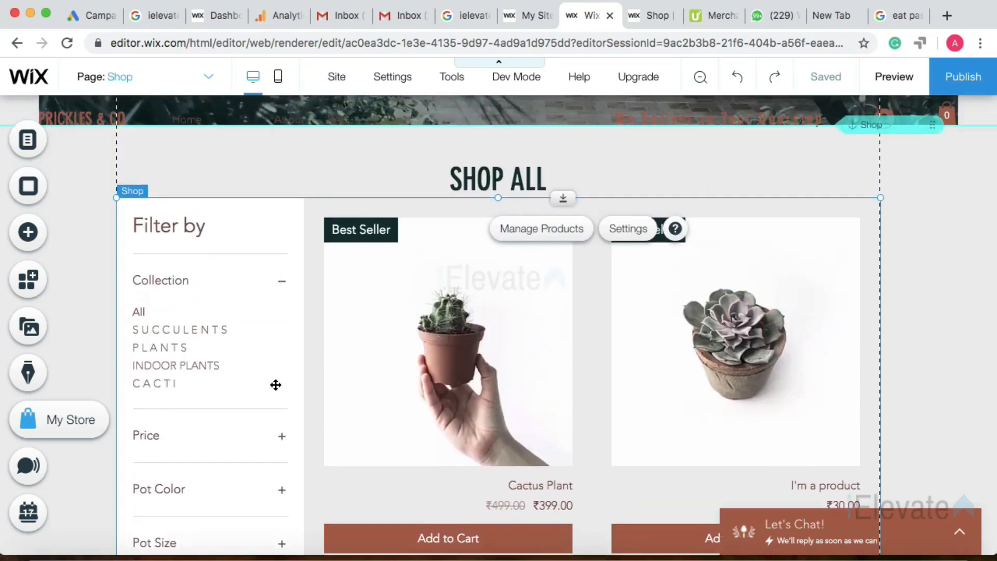
scroll(312, 369, down, 3)
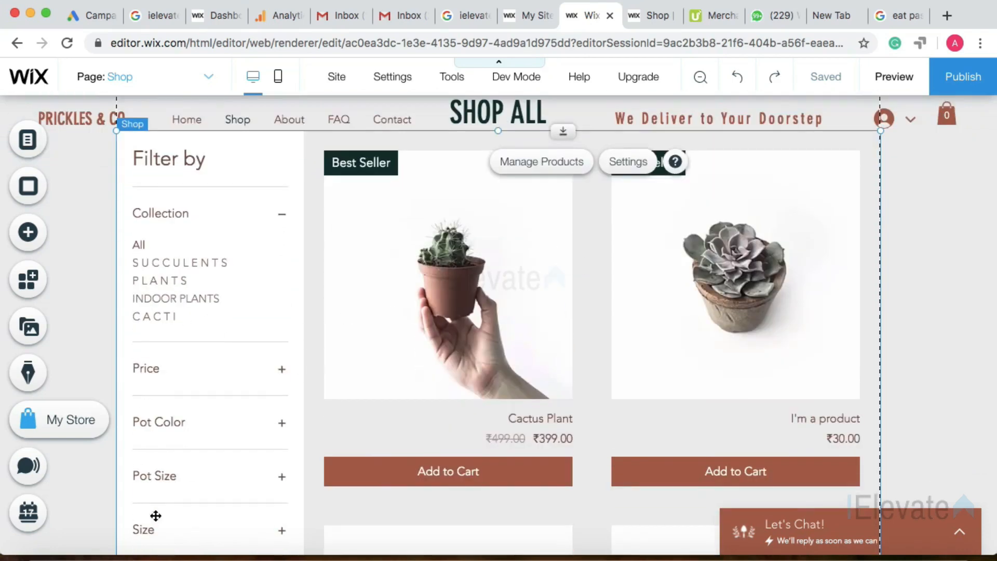
scroll(249, 353, up, 1)
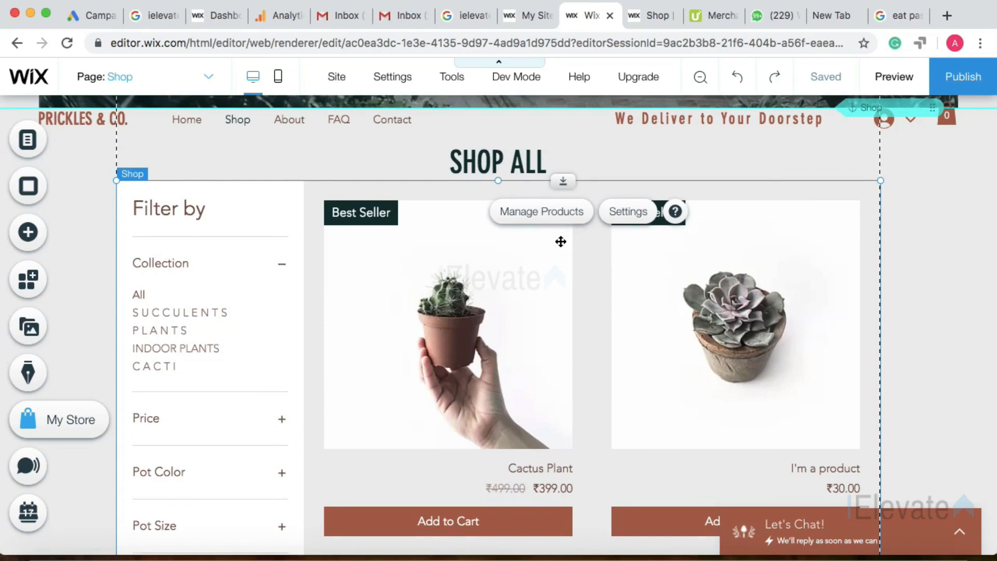
Open the gallery's Collection filter for editing, review its name and selectable collections, and return to the filter list.
click(628, 212)
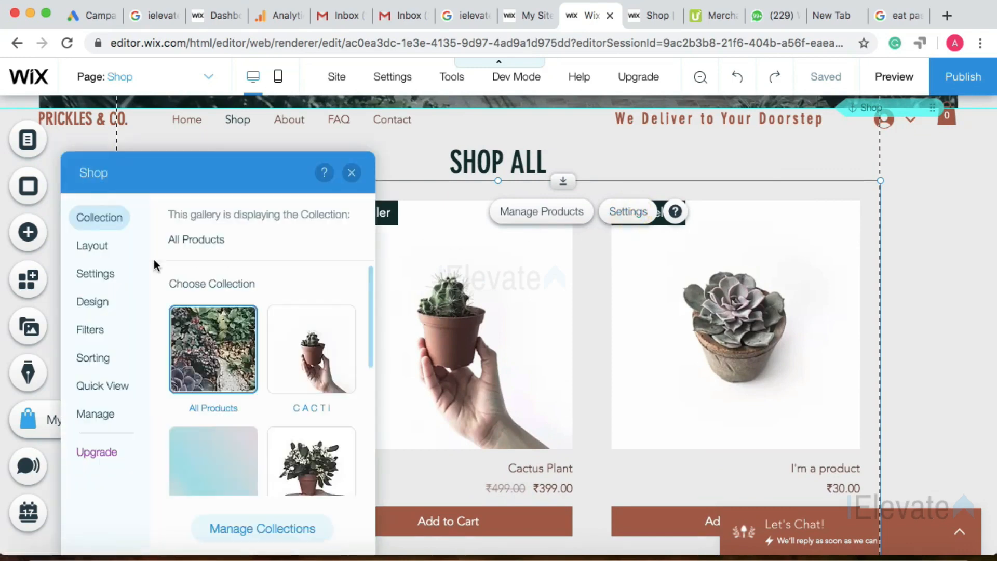
click(89, 329)
scroll(272, 360, down, 1)
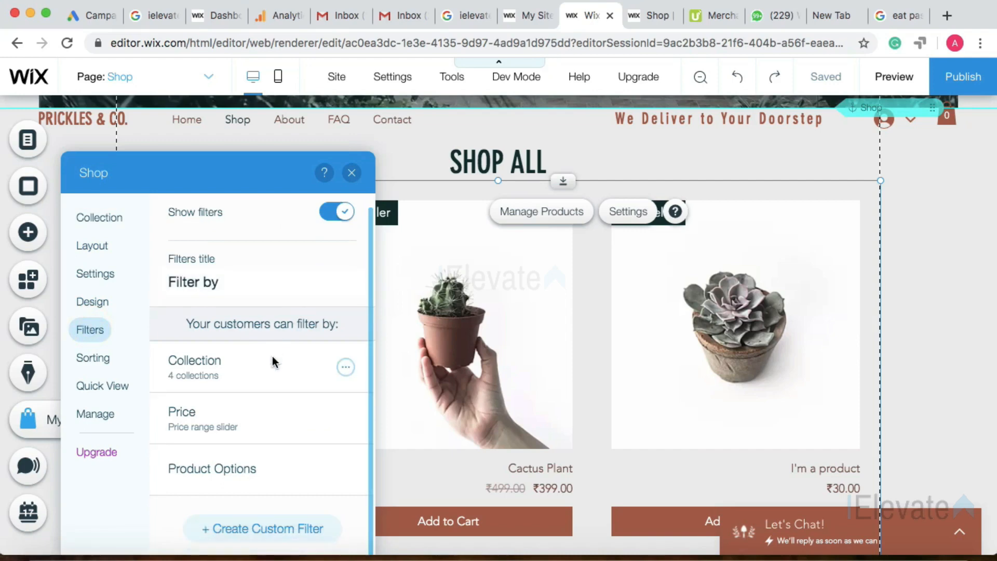
click(346, 368)
click(210, 366)
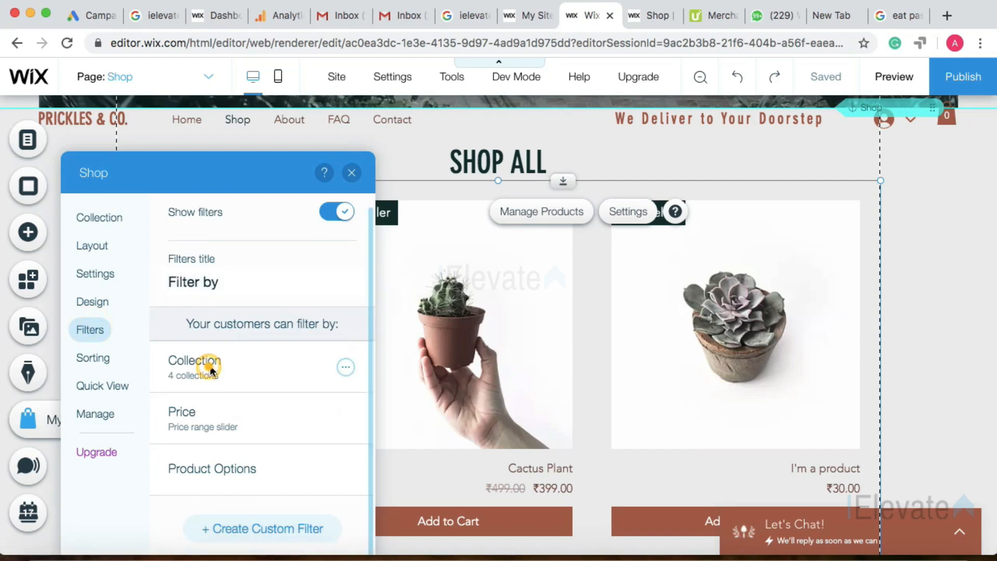
click(341, 371)
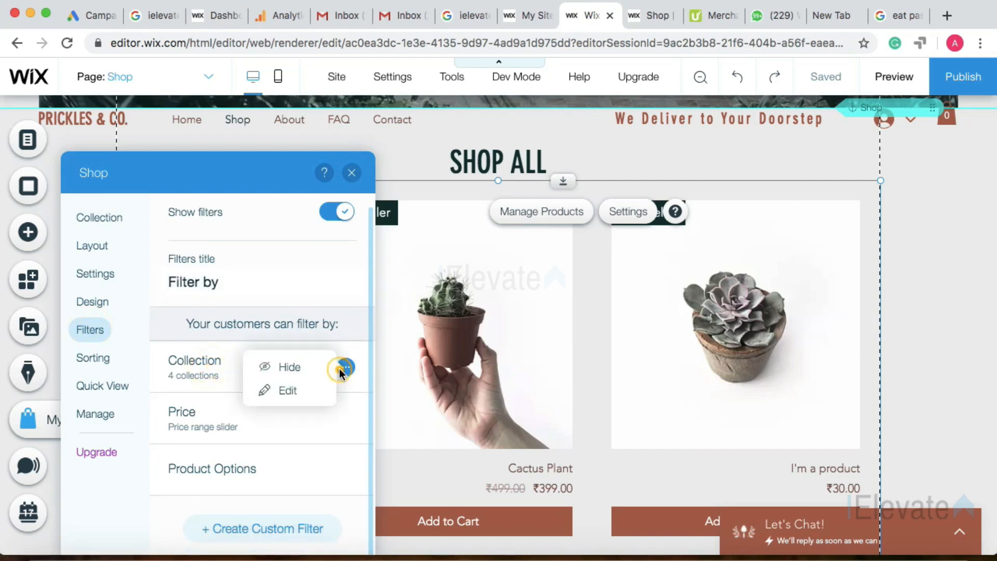
click(289, 392)
scroll(265, 395, down, 3)
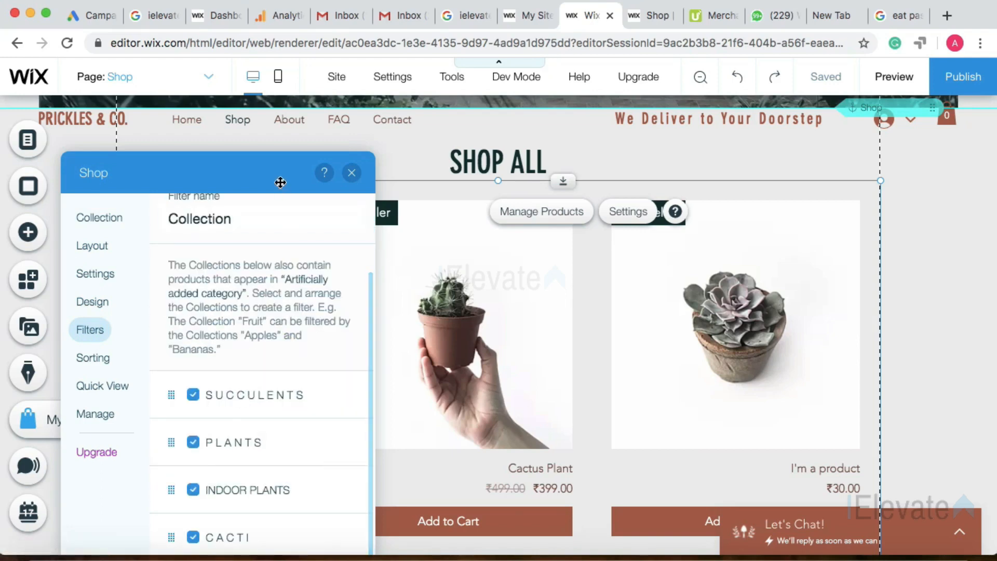
drag(278, 176, 296, 128)
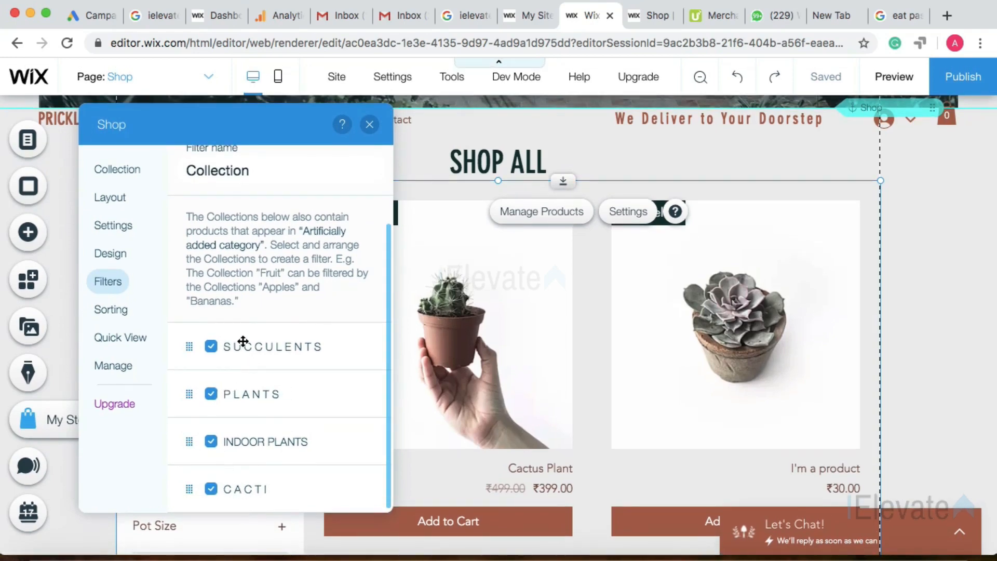
scroll(260, 341, up, 3)
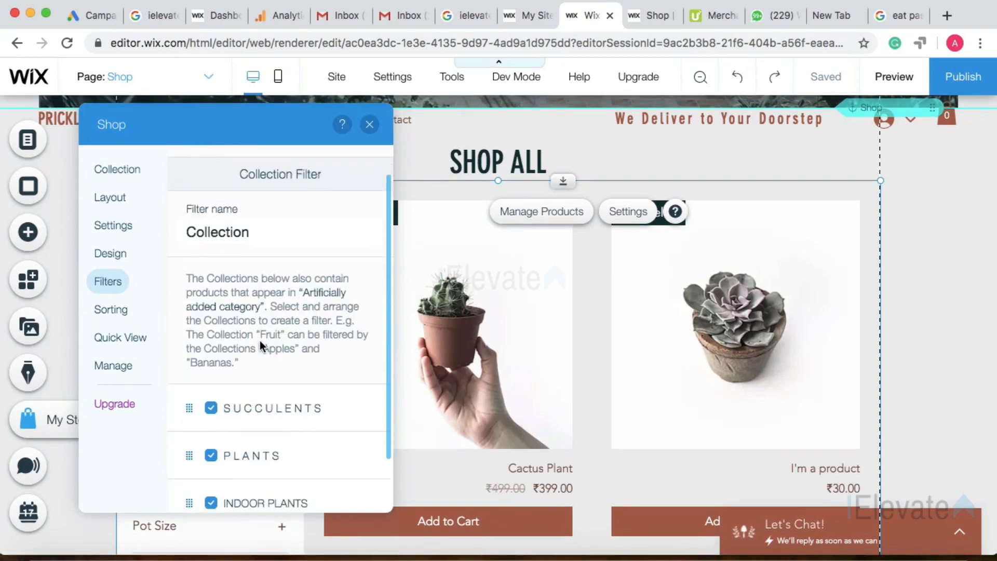
click(207, 166)
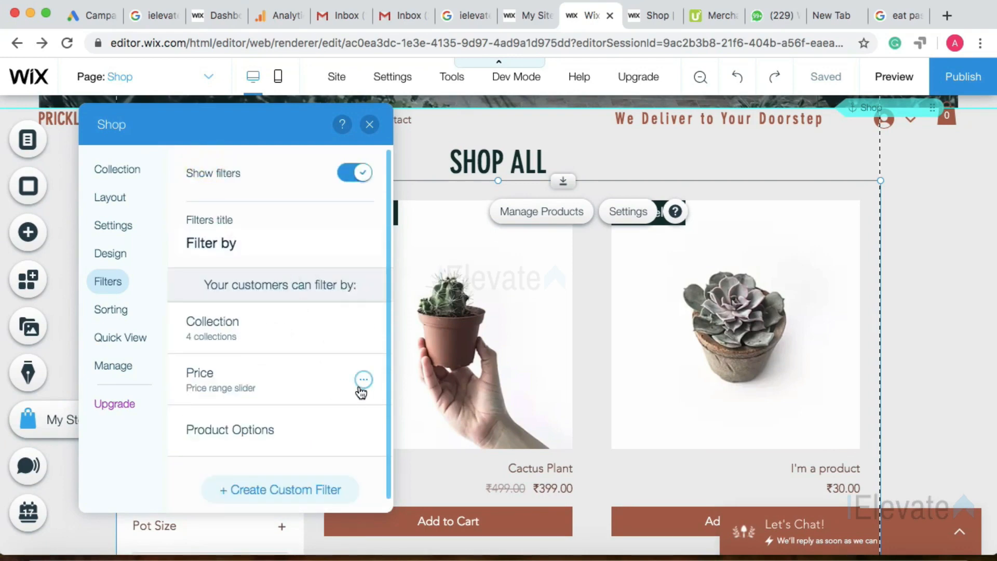
Try hiding the Price filter from the gallery, and set it to show again.
click(366, 384)
click(318, 382)
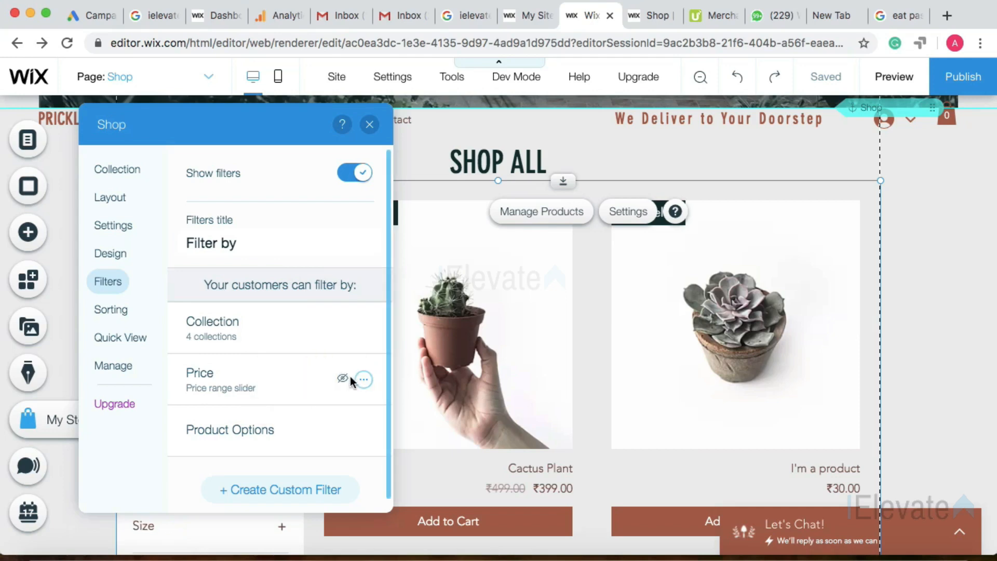
click(363, 380)
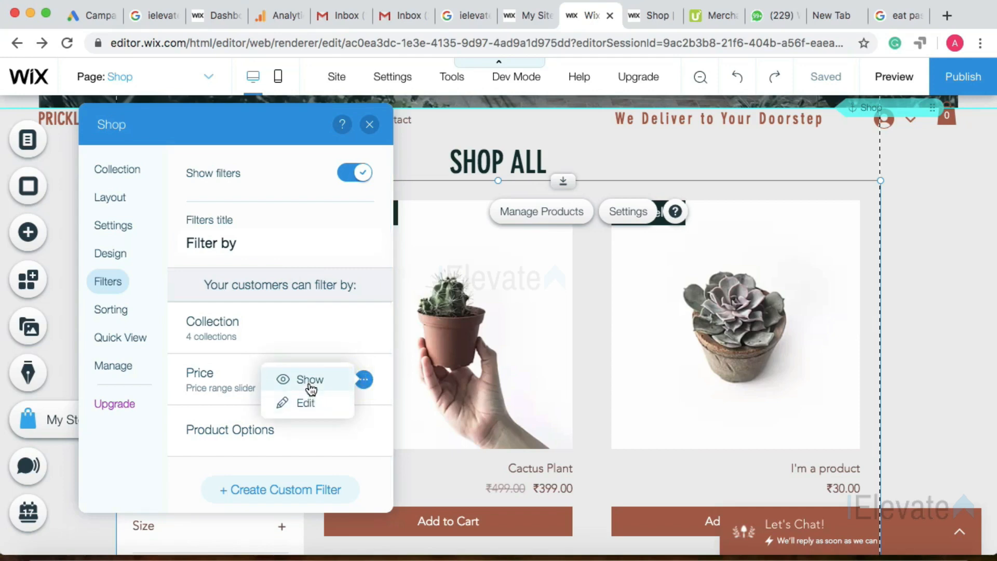
click(309, 388)
click(364, 381)
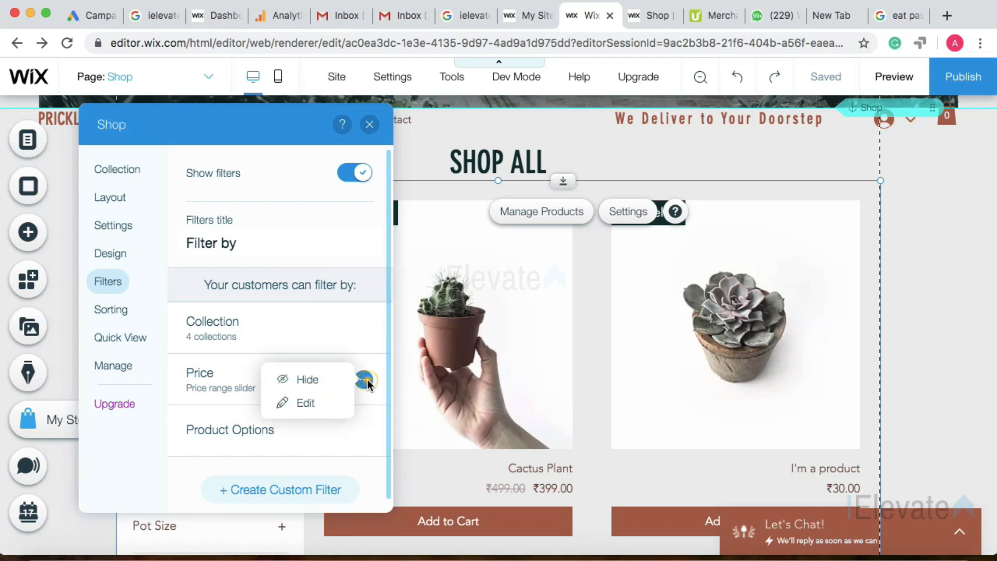
click(317, 379)
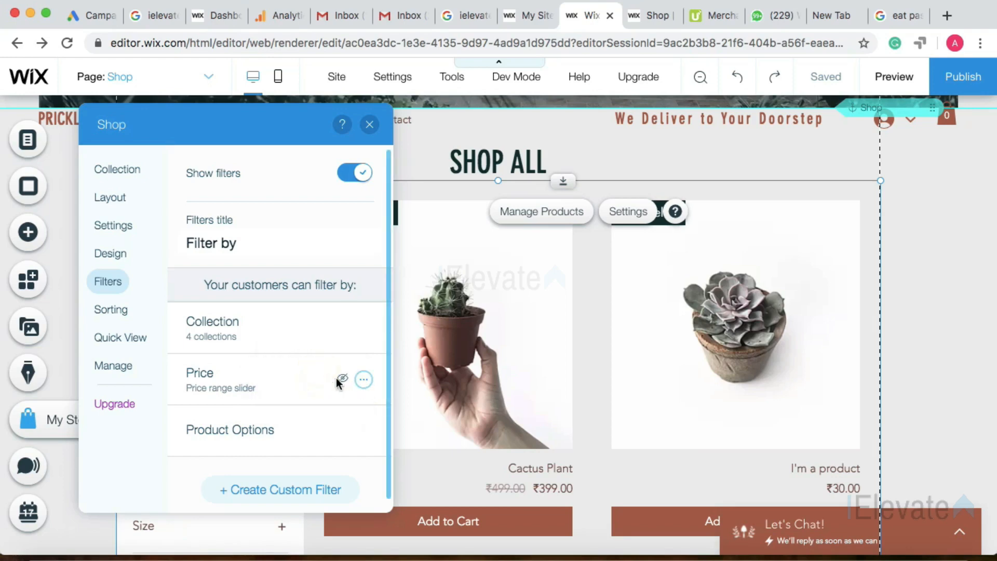
click(364, 379)
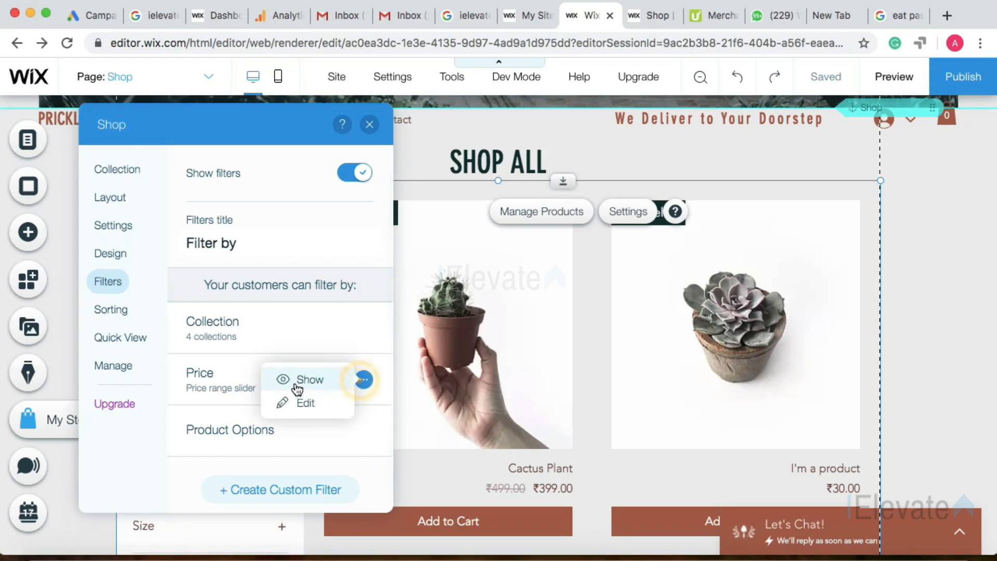
click(309, 387)
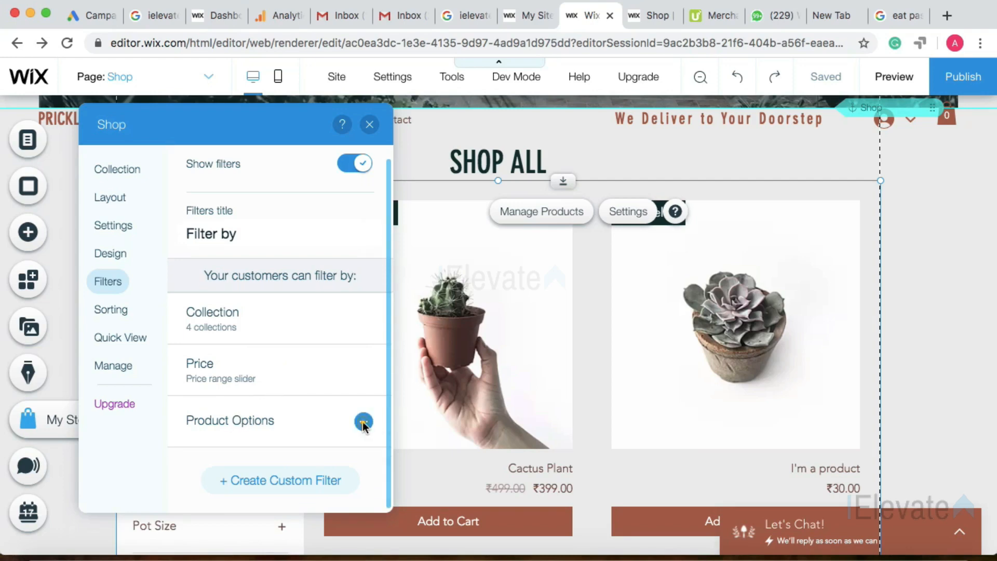
Check the Product Options filter entry, and close the settings to view the Pot Color, Pot Size and Size filters on the page.
click(362, 422)
click(227, 419)
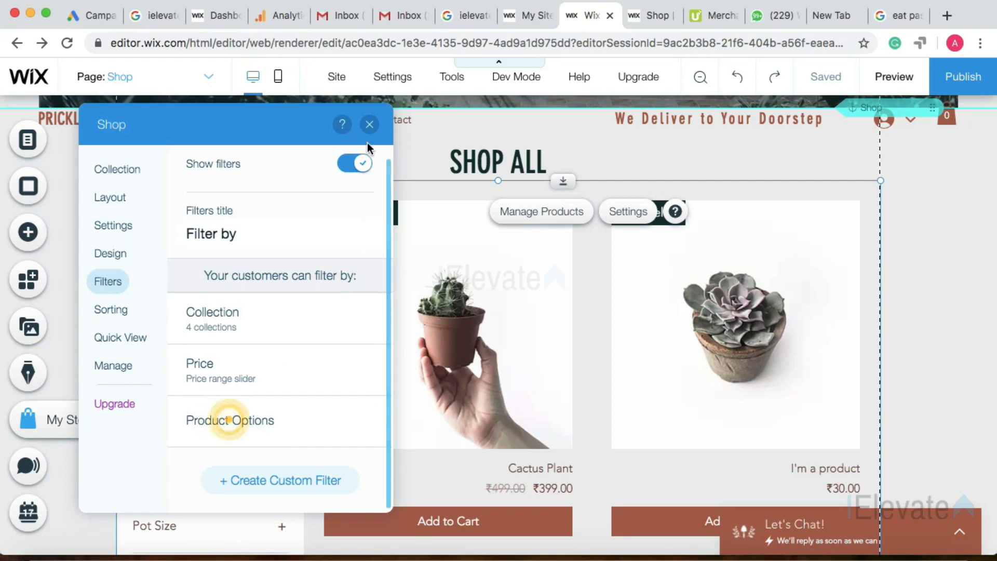
click(370, 126)
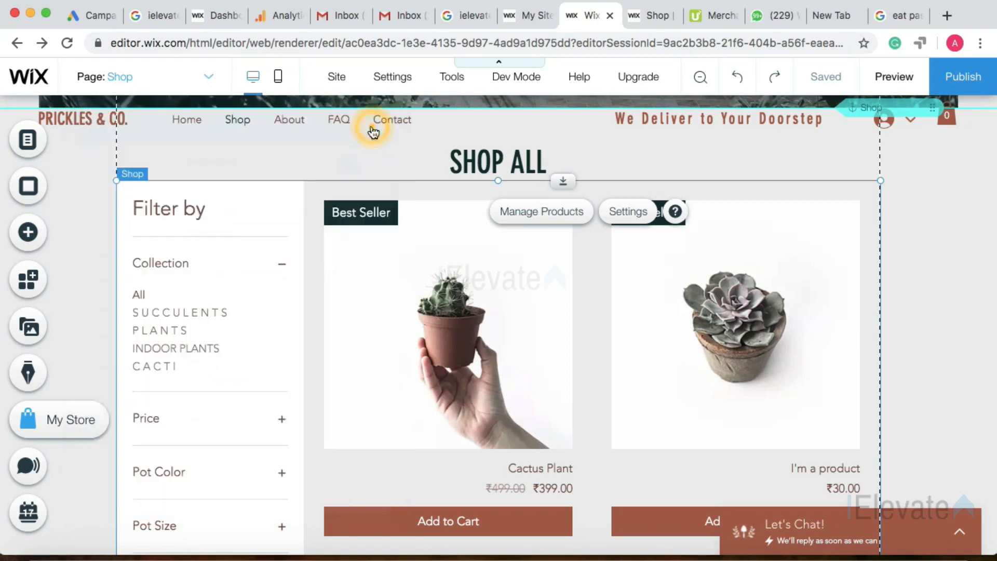
scroll(397, 306, down, 3)
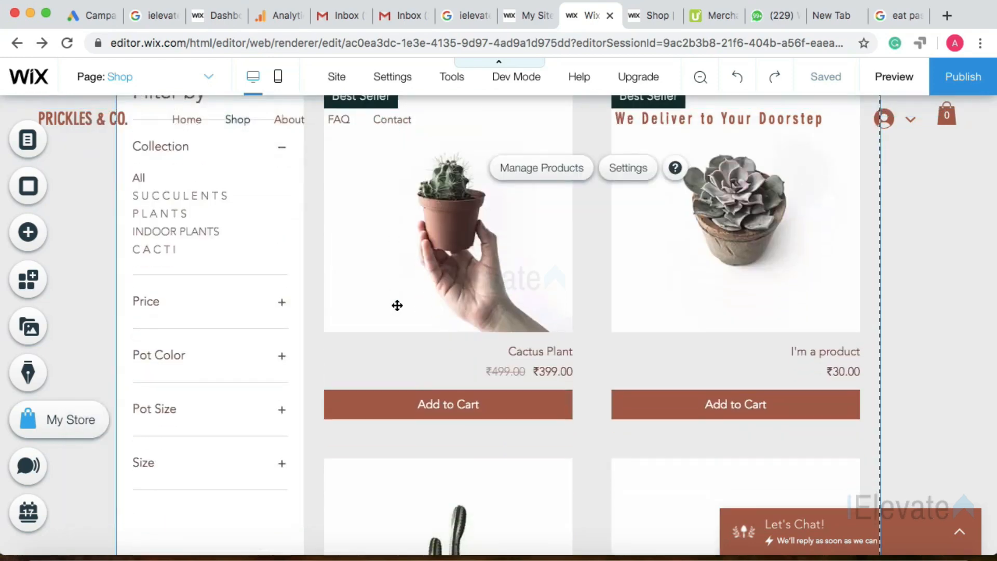
scroll(397, 305, down, 2)
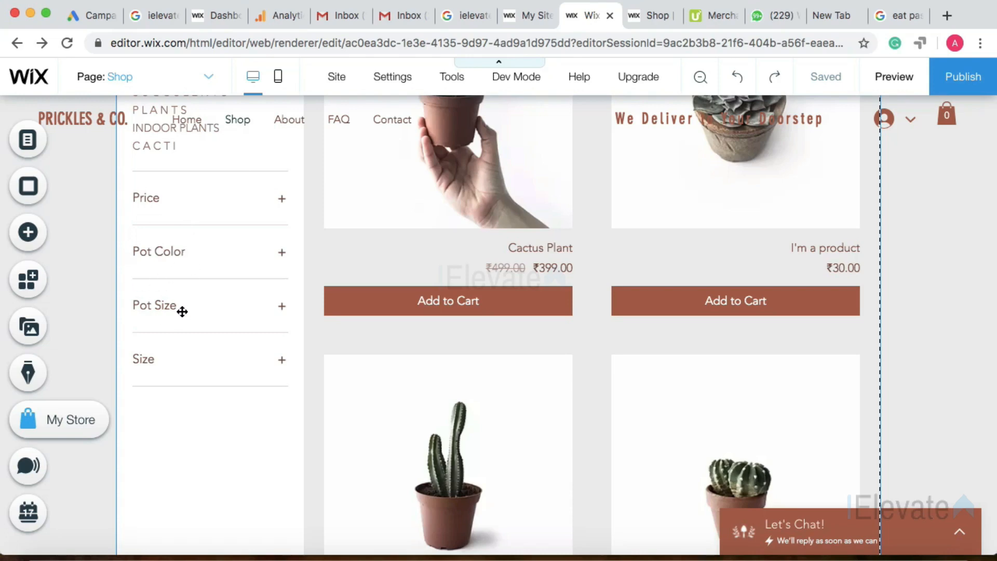
Open the Shop gallery's layout settings and stretch the gallery to full width.
scroll(181, 312, up, 1)
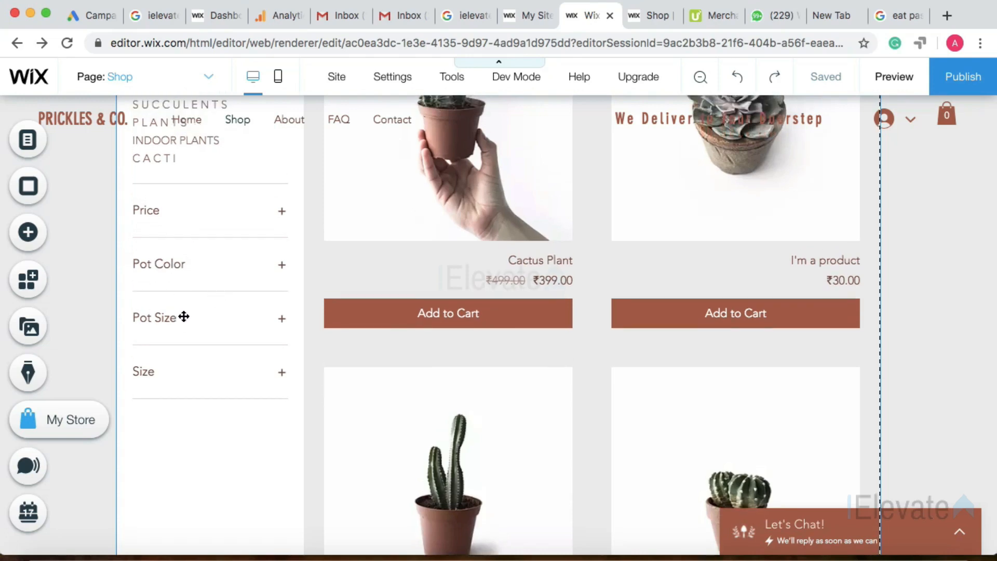
scroll(235, 275, up, 5)
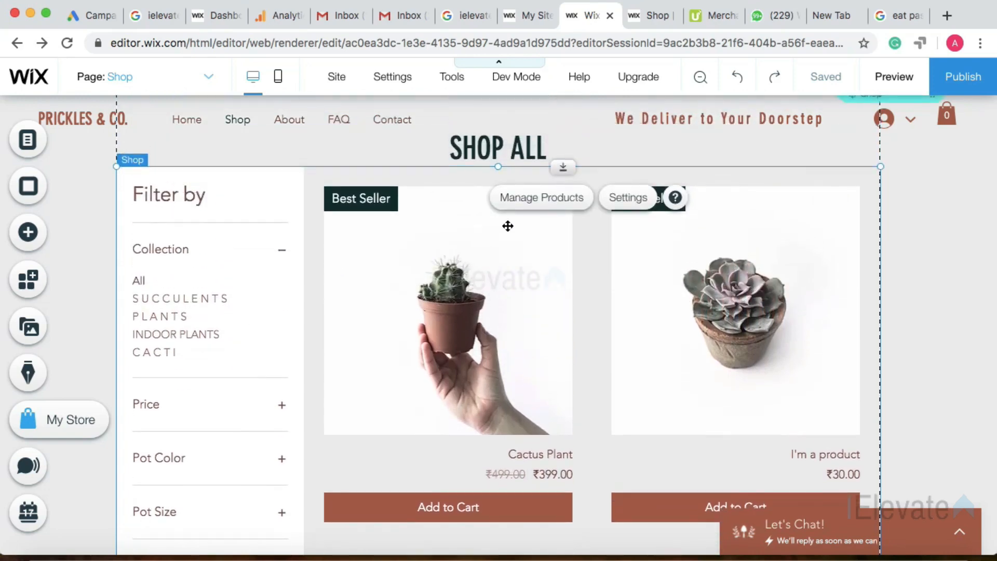
click(631, 198)
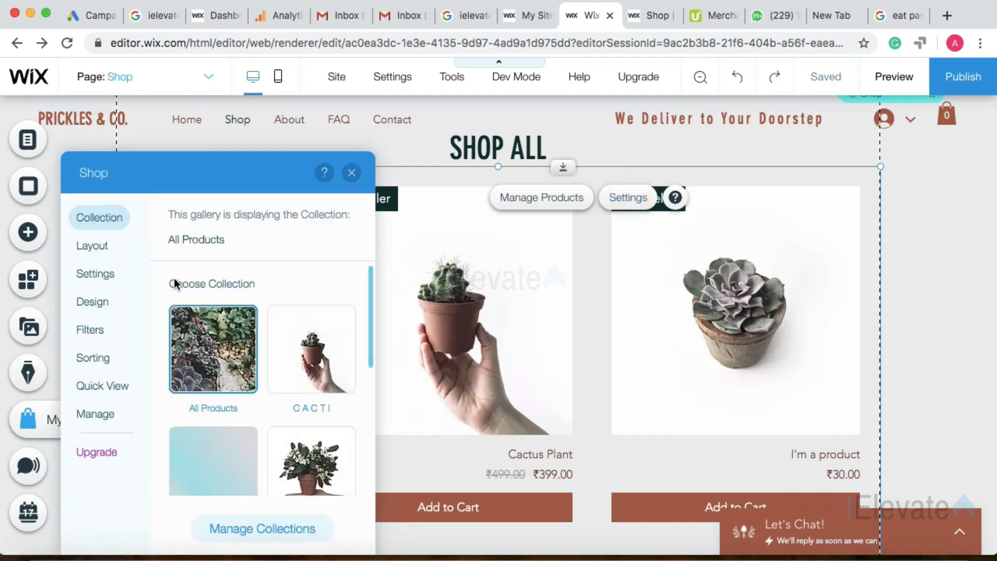
click(98, 251)
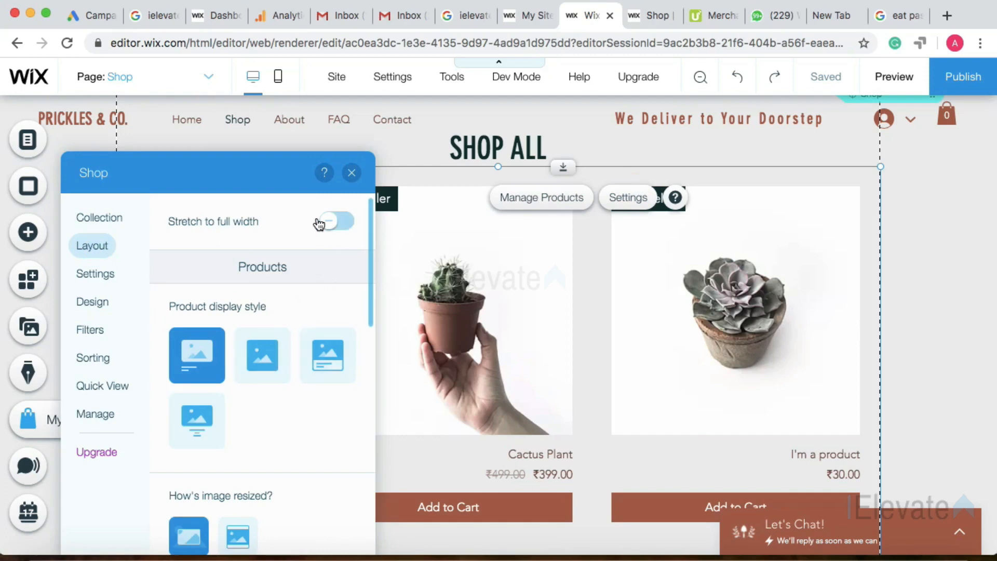
click(345, 221)
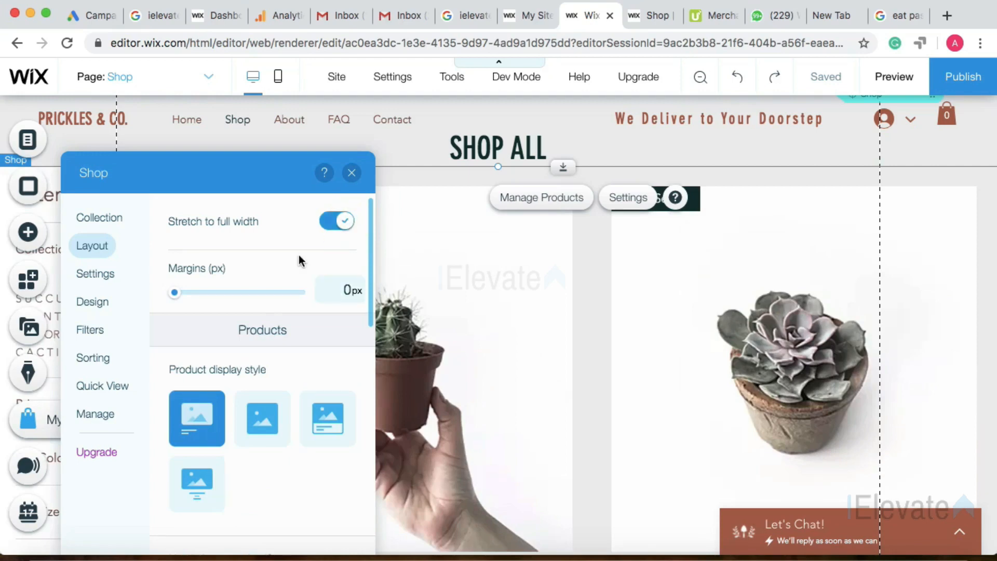
Set the product grid to 3 columns and close the gallery settings.
scroll(267, 316, down, 3)
scroll(268, 322, down, 3)
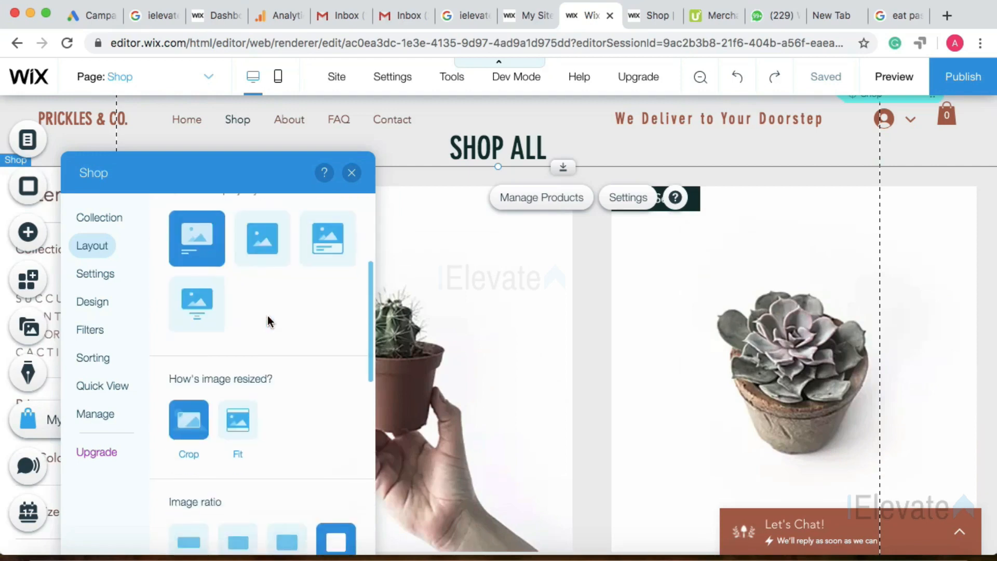
scroll(273, 344, down, 4)
scroll(275, 347, down, 10)
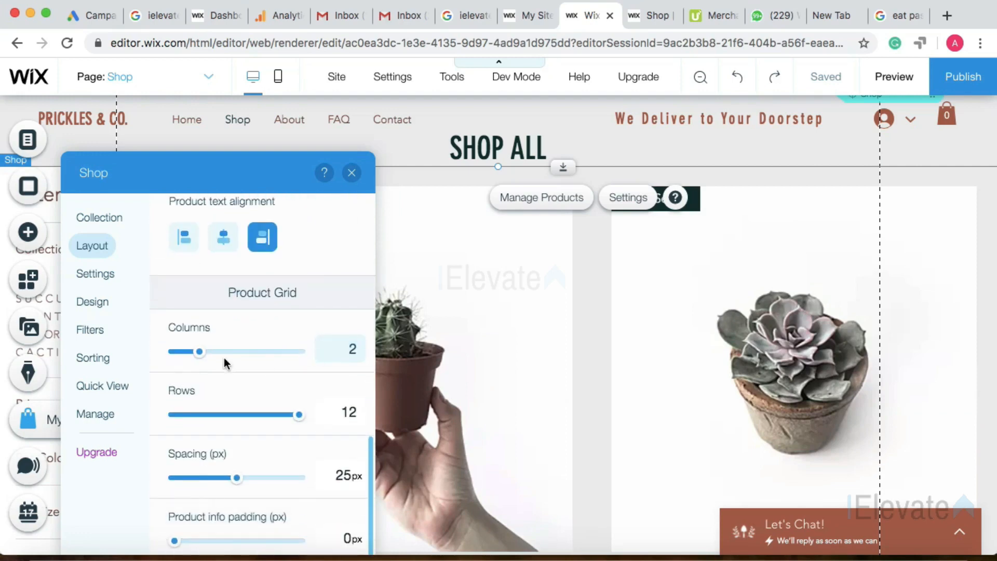
click(354, 349)
key(BackSpace)
text(3)
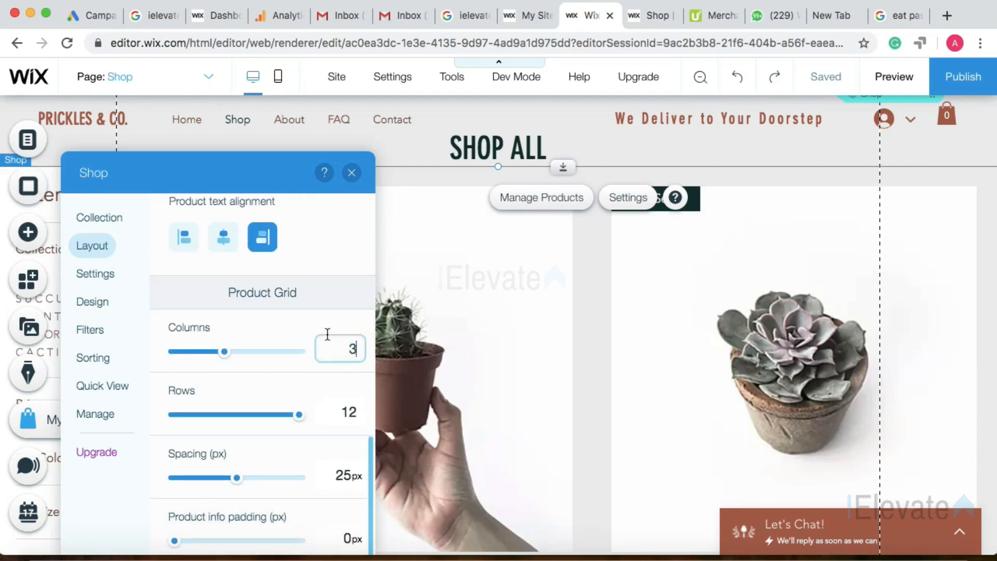
click(306, 327)
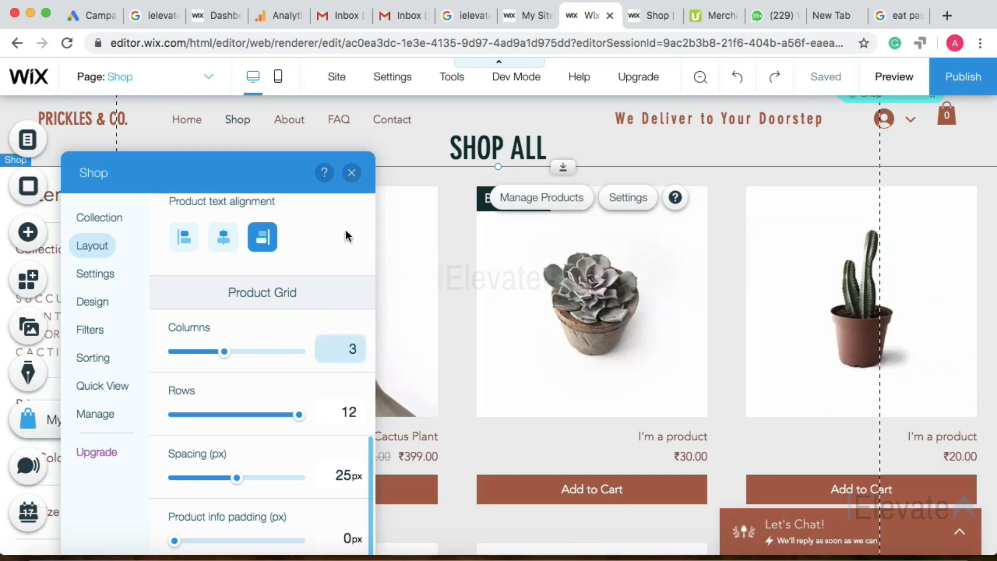
click(352, 172)
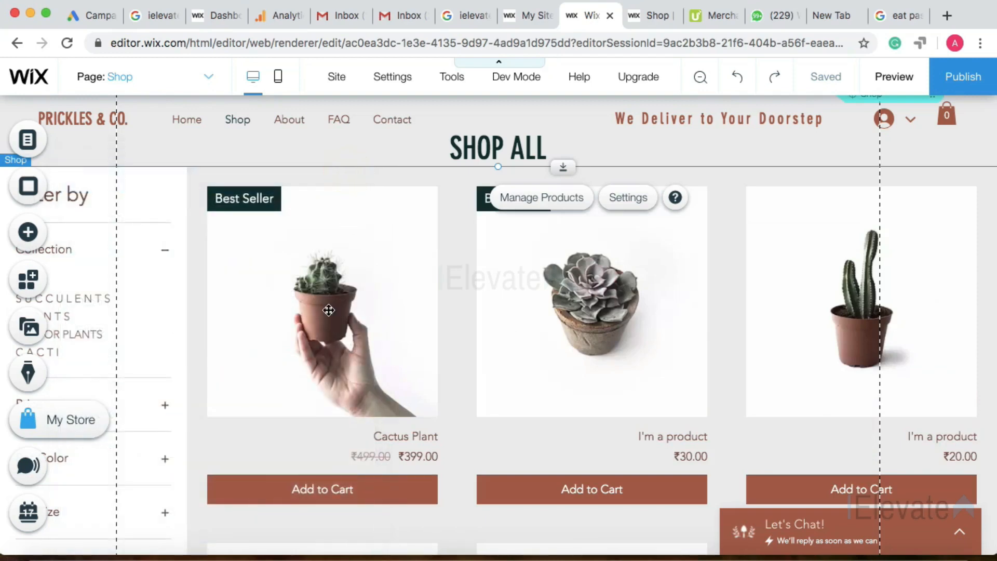
Look over the rearranged product grid, publish the site, and dismiss the publishing confirmation.
scroll(441, 317, down, 10)
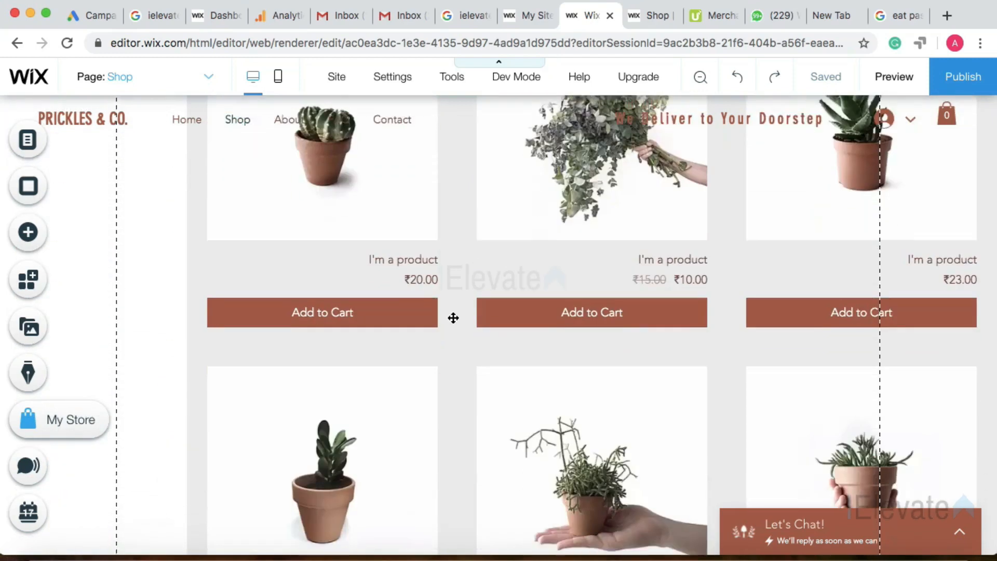
scroll(452, 318, up, 9)
scroll(451, 323, up, 10)
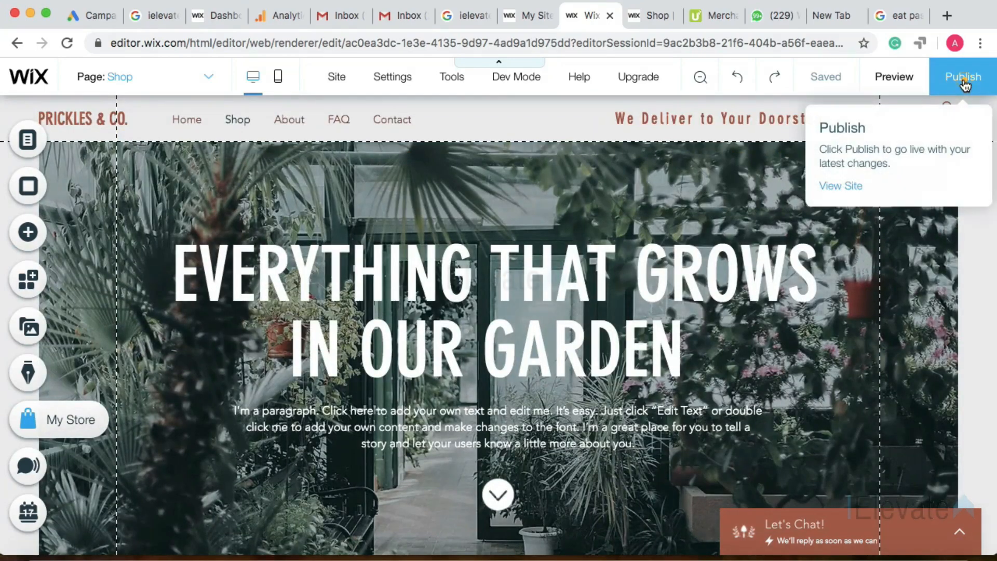
click(962, 78)
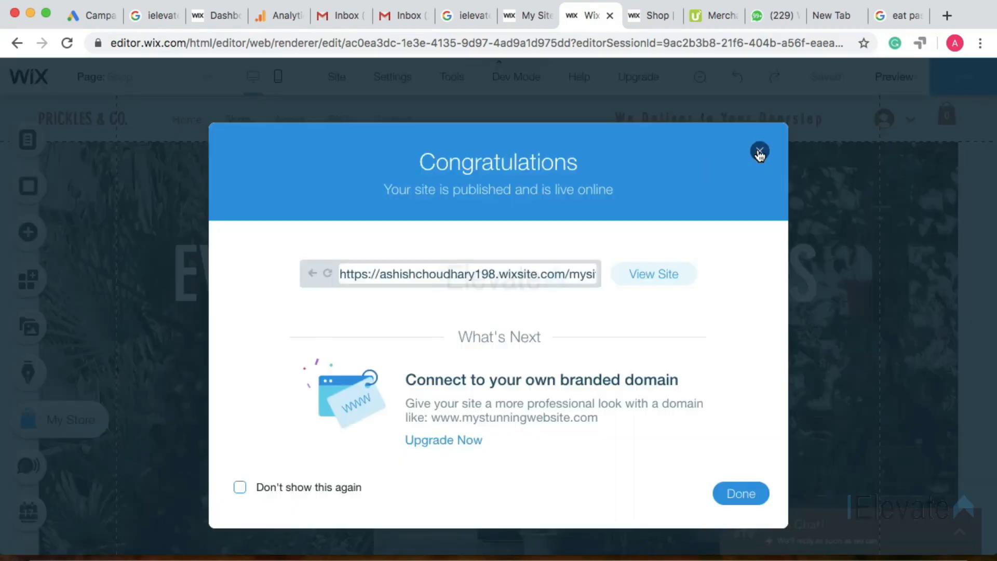
click(758, 151)
Switch to the live Shop page and reload it to load the published changes.
click(633, 19)
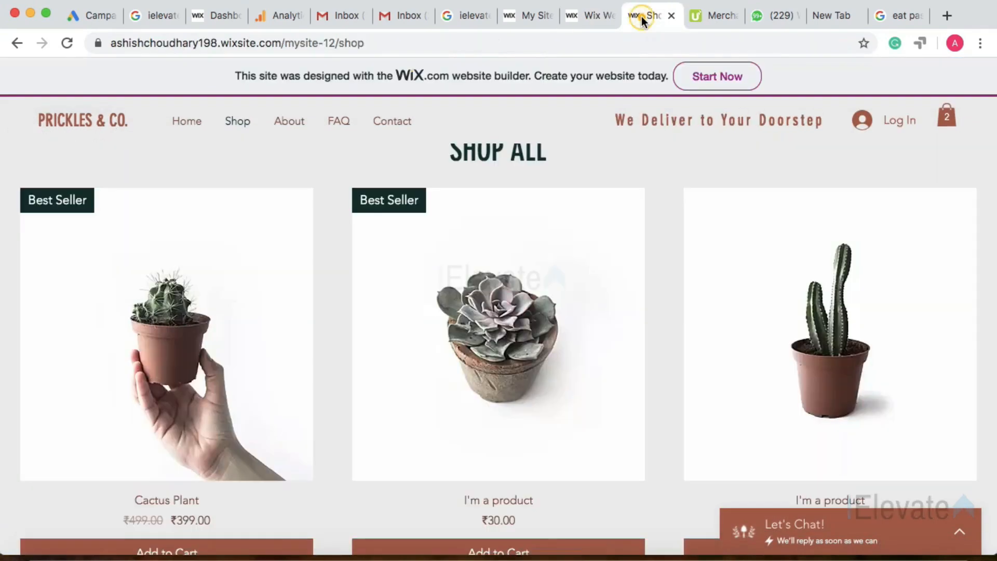
click(584, 44)
scroll(575, 468, up, 5)
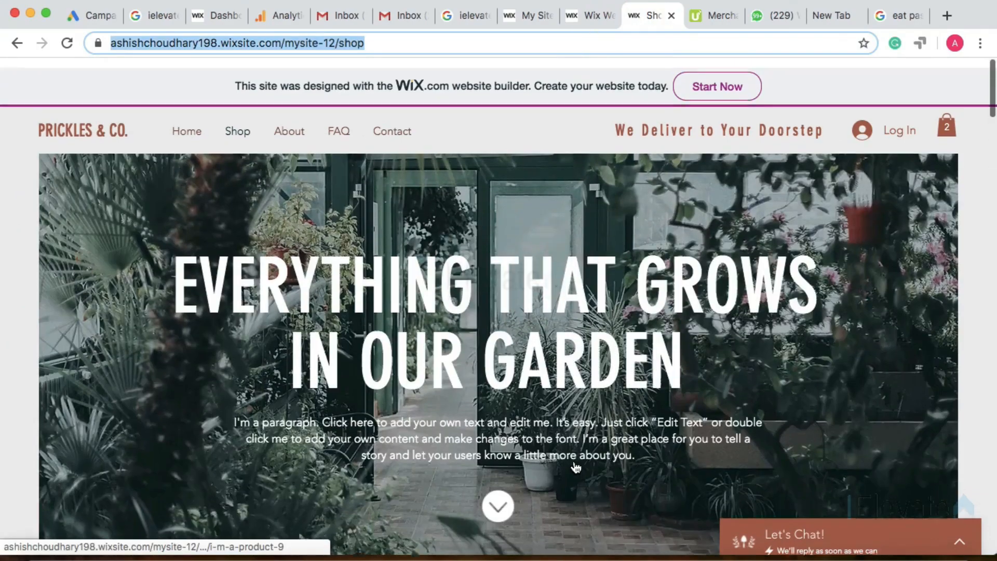
scroll(576, 467, down, 10)
scroll(575, 468, down, 10)
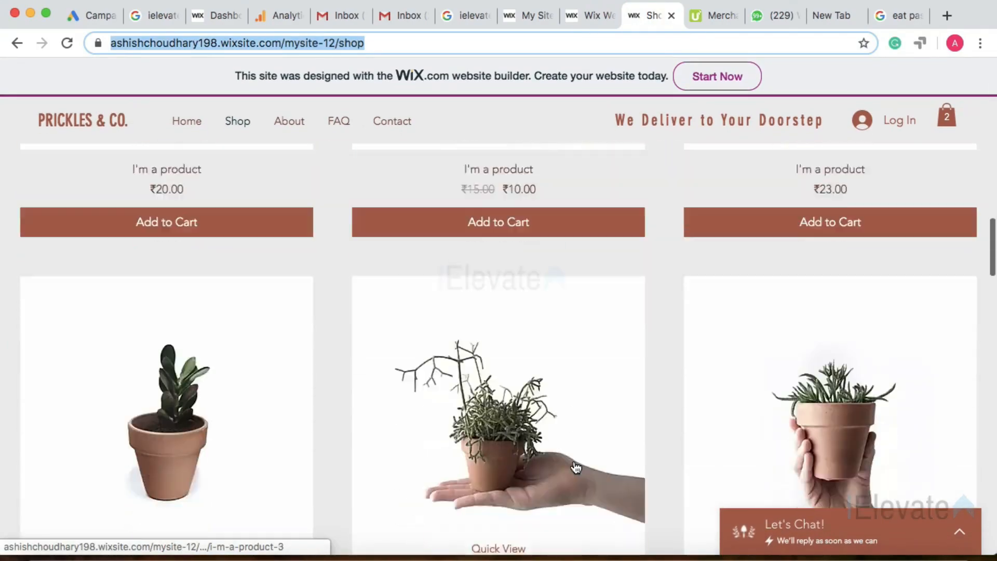
scroll(575, 467, up, 15)
scroll(575, 467, up, 5)
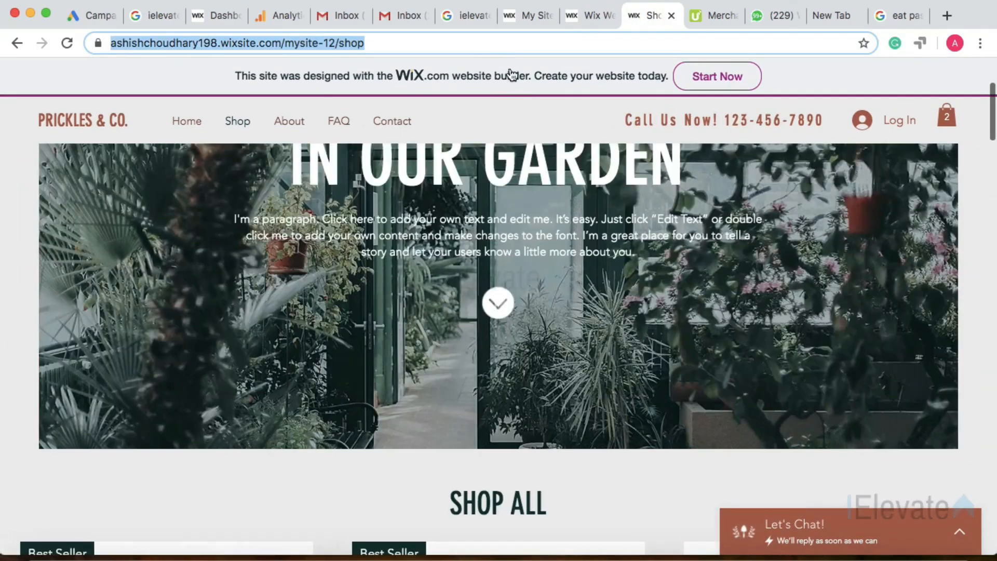
key(Return)
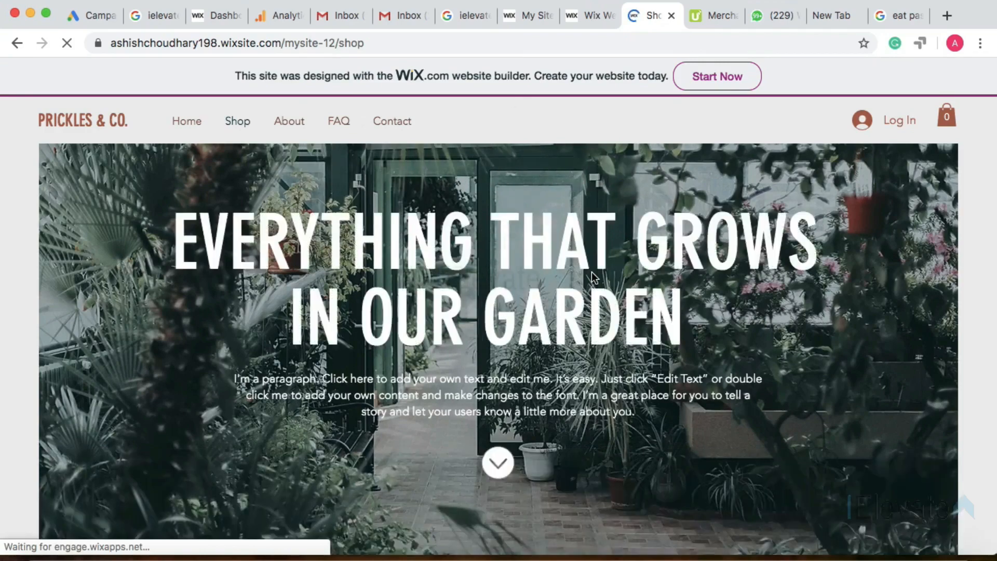
View the live product gallery with its Filter by sidebar, and collapse the Collection filter.
scroll(580, 378, down, 7)
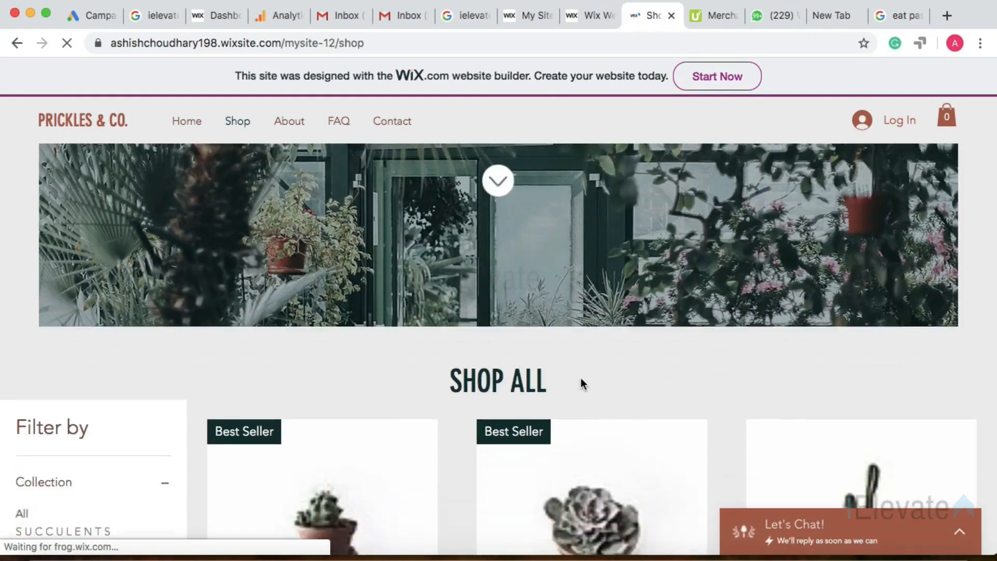
scroll(582, 384, down, 1)
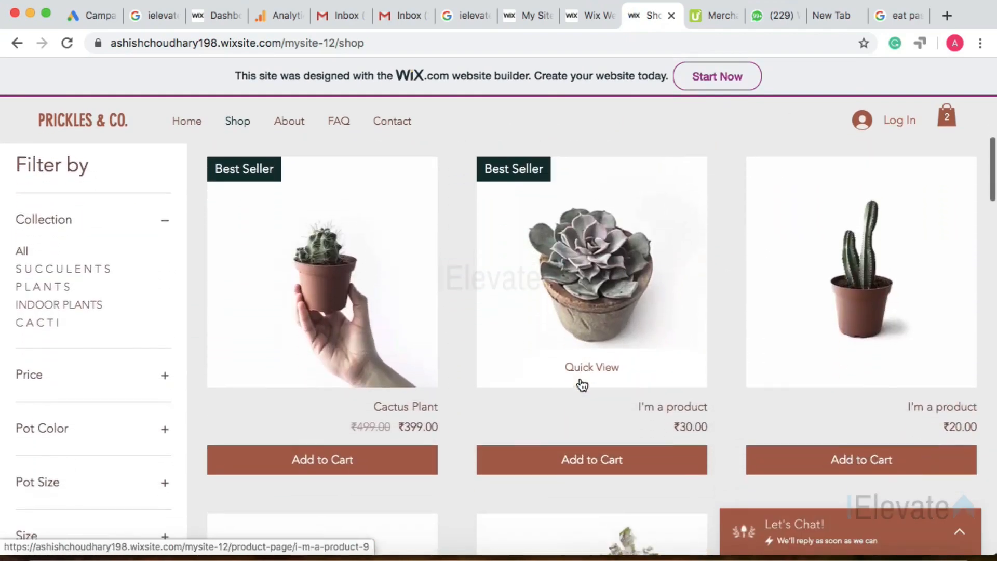
click(163, 224)
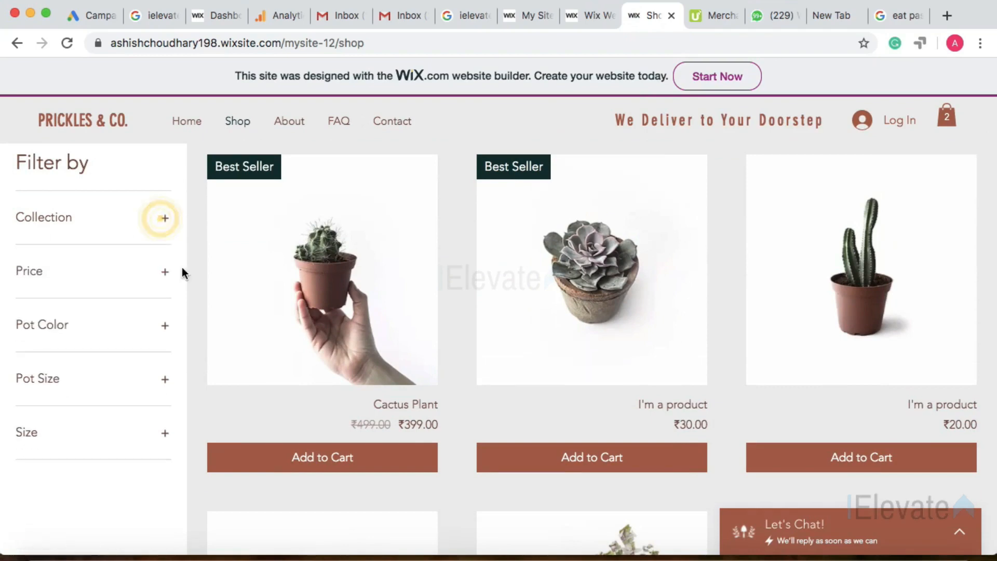
scroll(182, 265, down, 2)
scroll(182, 265, down, 1)
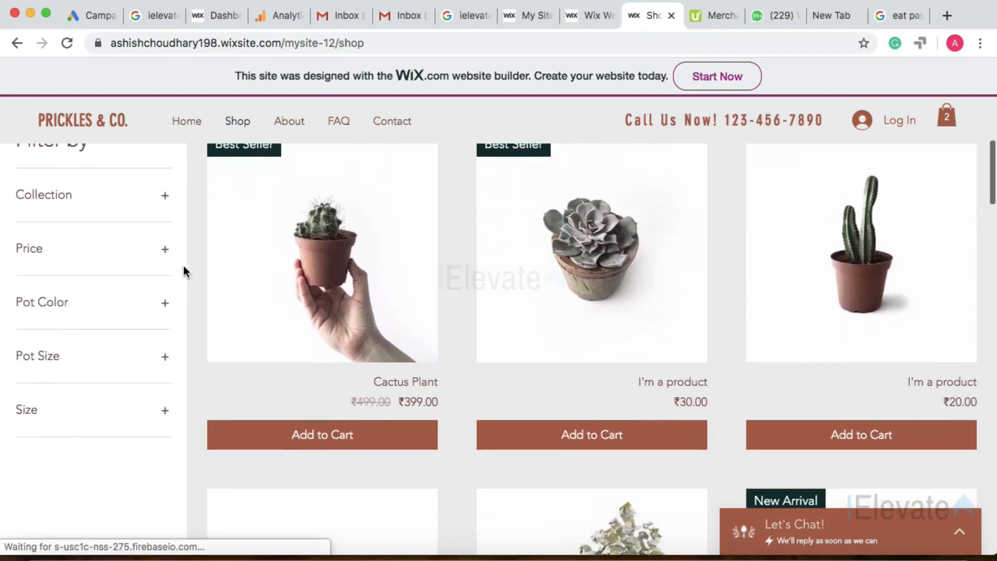
scroll(182, 265, up, 1)
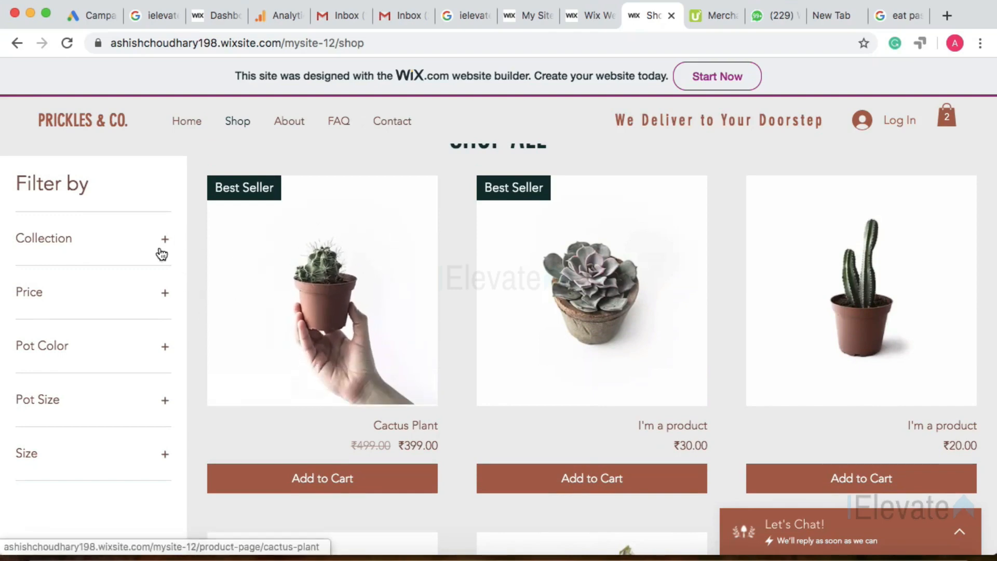
Expand the Pot Color filter, filter the products by Black, and look over the filtered gallery.
click(166, 346)
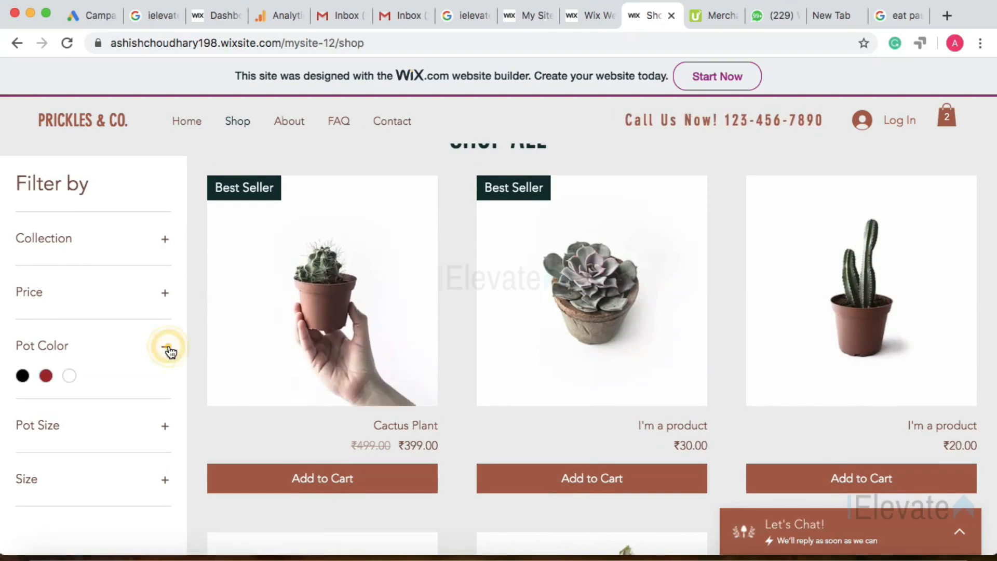
click(23, 376)
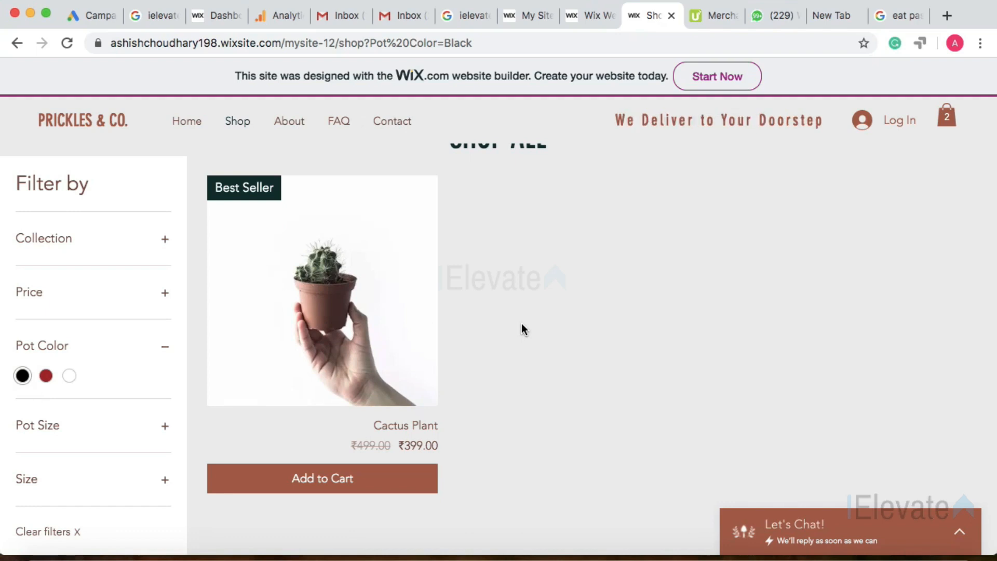
scroll(522, 330, up, 3)
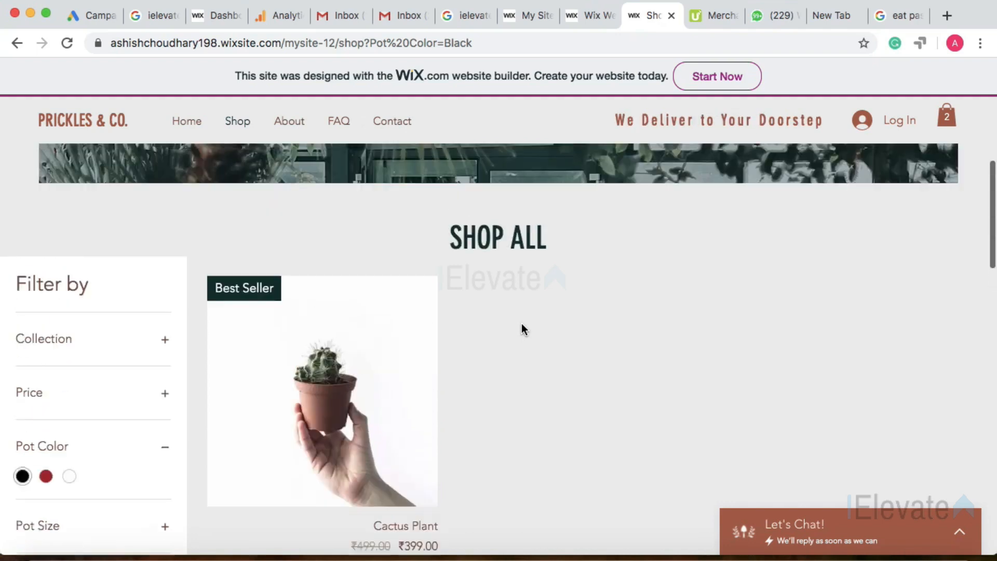
scroll(522, 329, down, 2)
scroll(522, 325, down, 1)
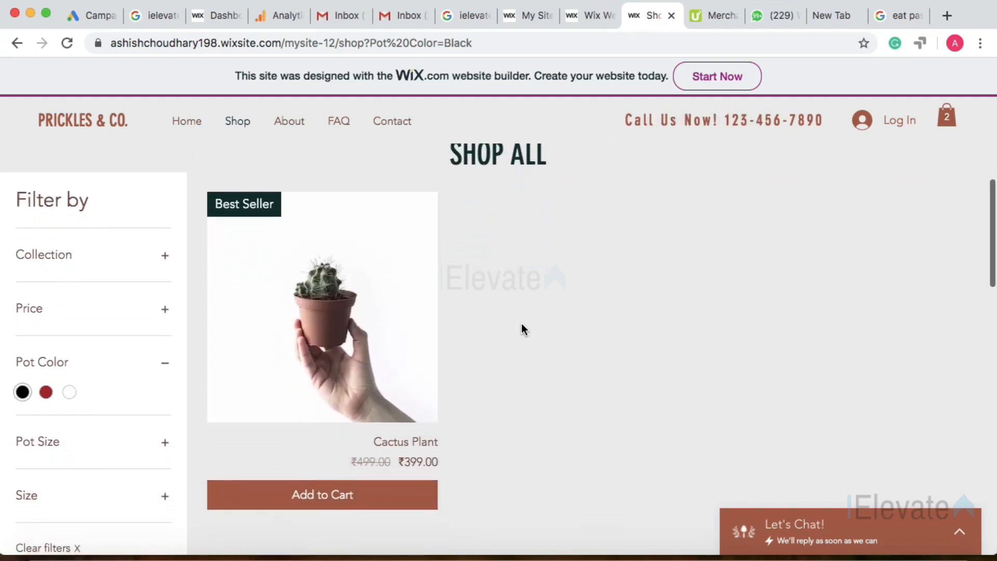
scroll(522, 324, up, 1)
scroll(522, 325, down, 3)
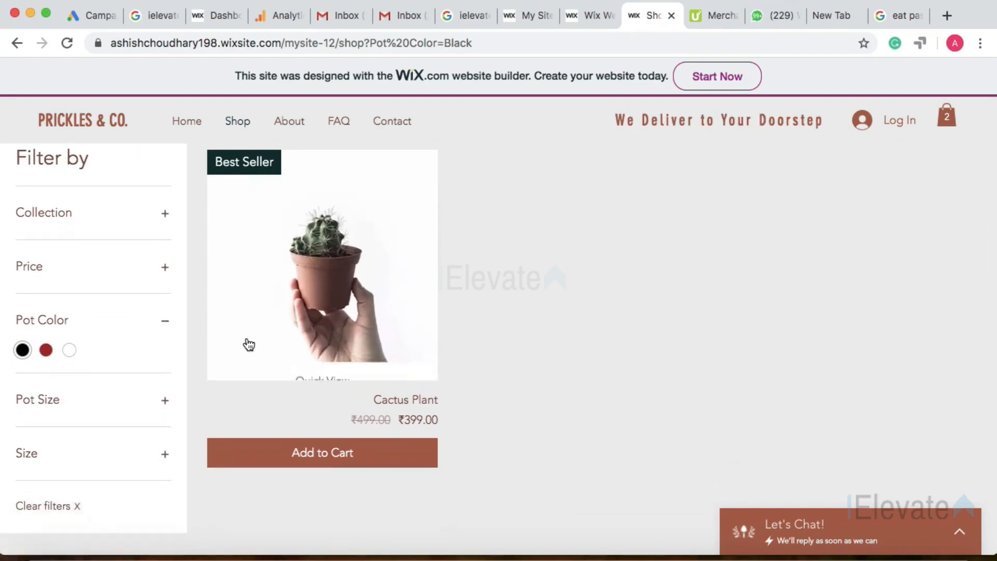
Expand the Pot Size filter, try the Big option, and leave only Small selected.
click(165, 401)
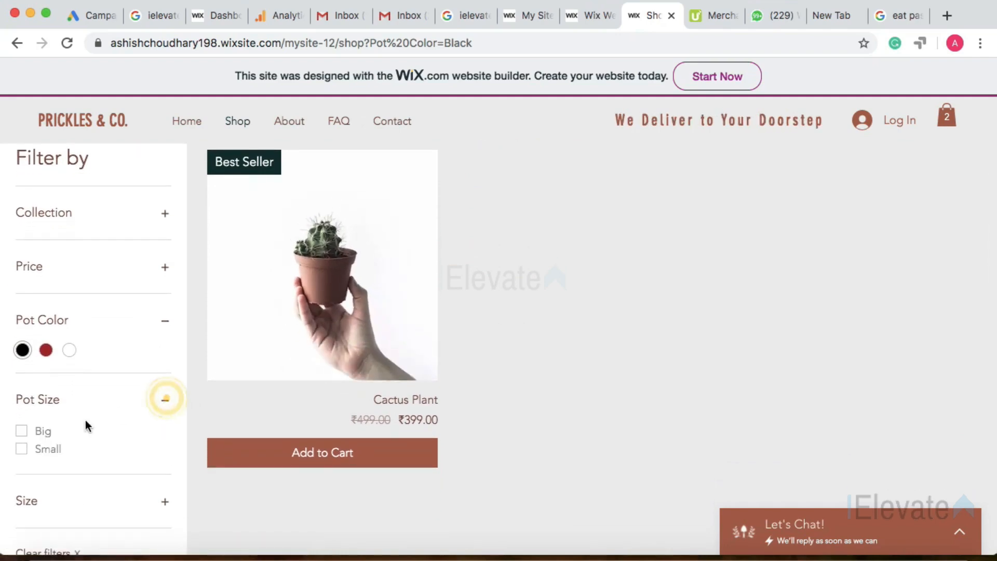
click(21, 433)
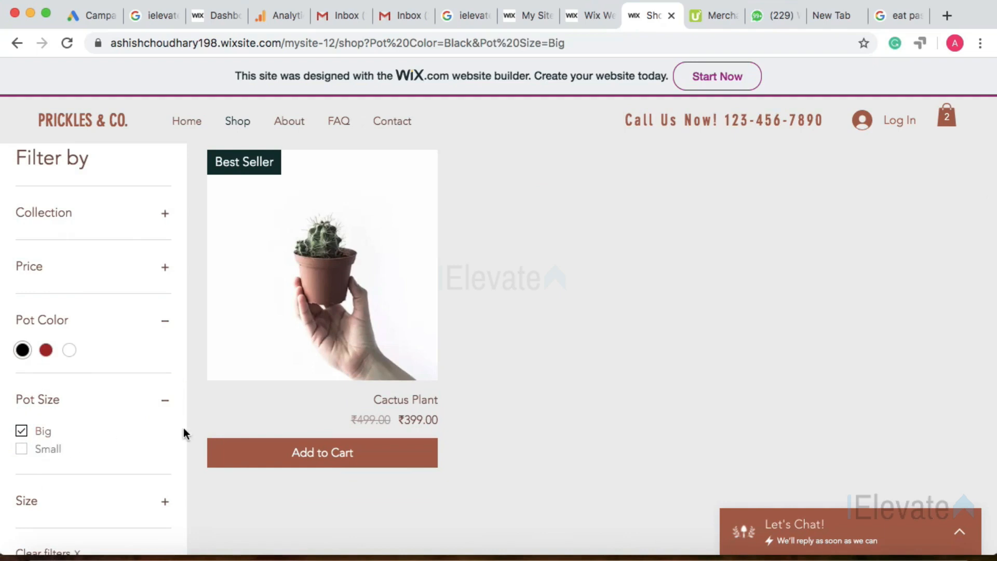
scroll(184, 431, up, 1)
click(23, 477)
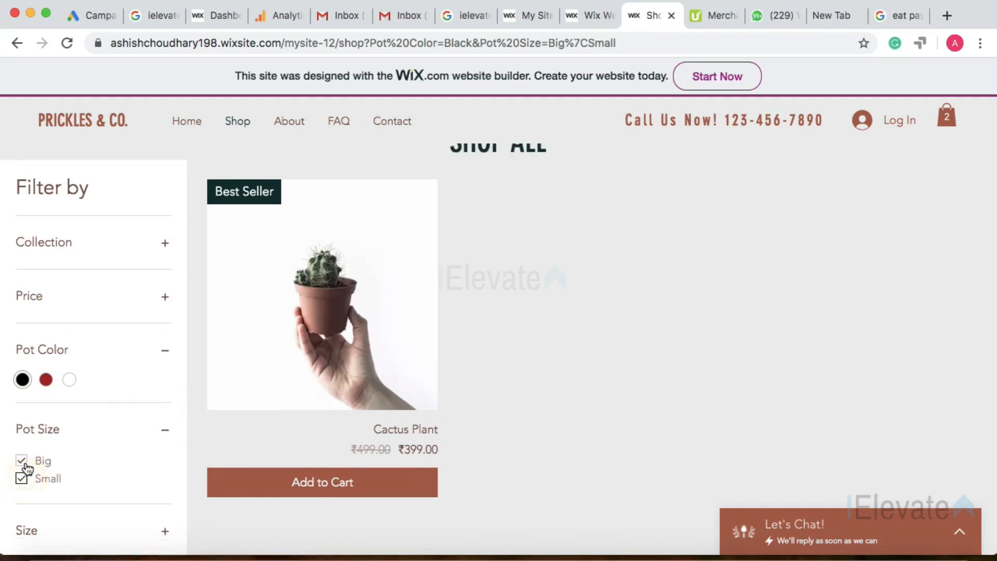
click(24, 462)
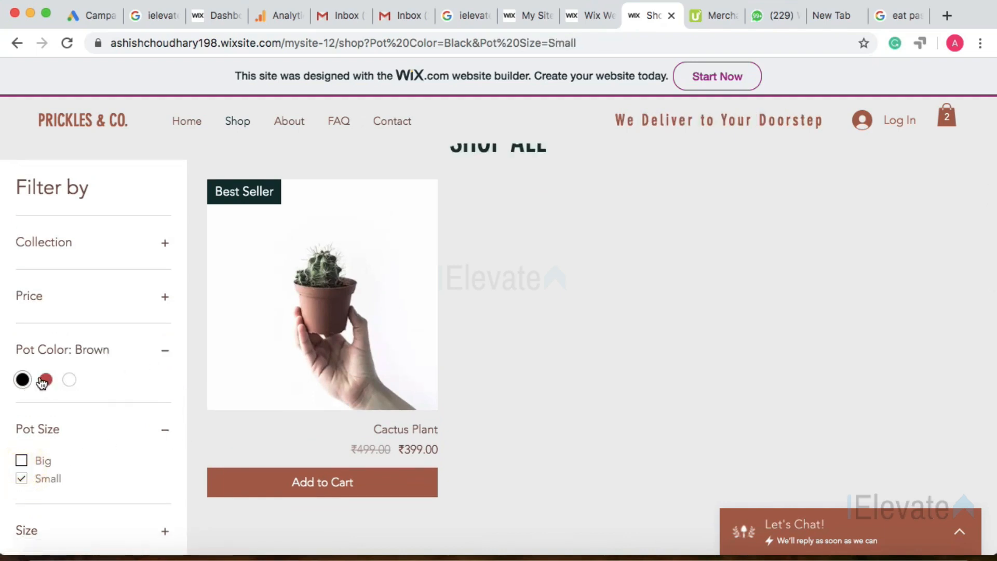
Remove the Black pot color selection and collapse the Pot Color and Pot Size filters.
click(22, 380)
click(165, 351)
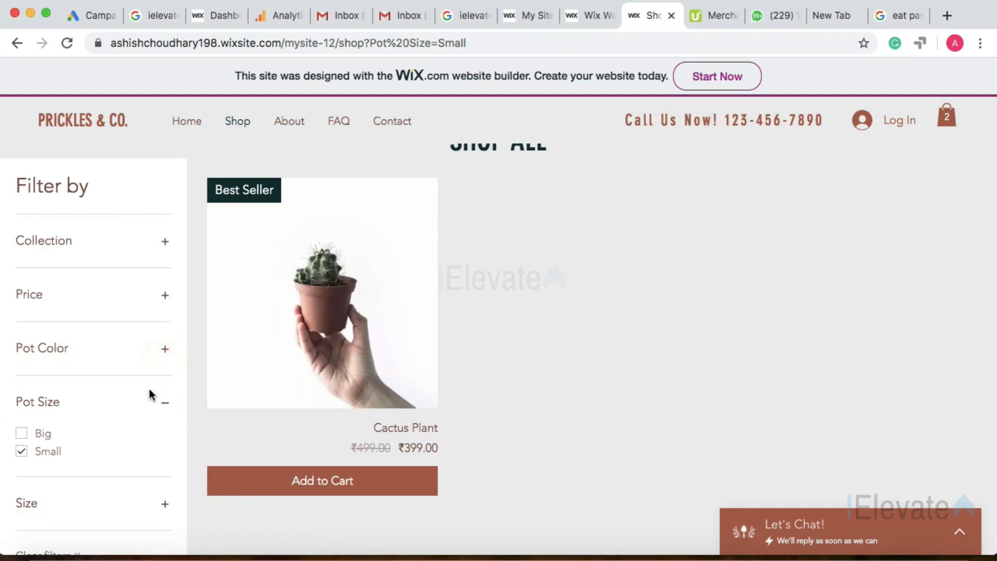
scroll(149, 389, down, 1)
click(164, 361)
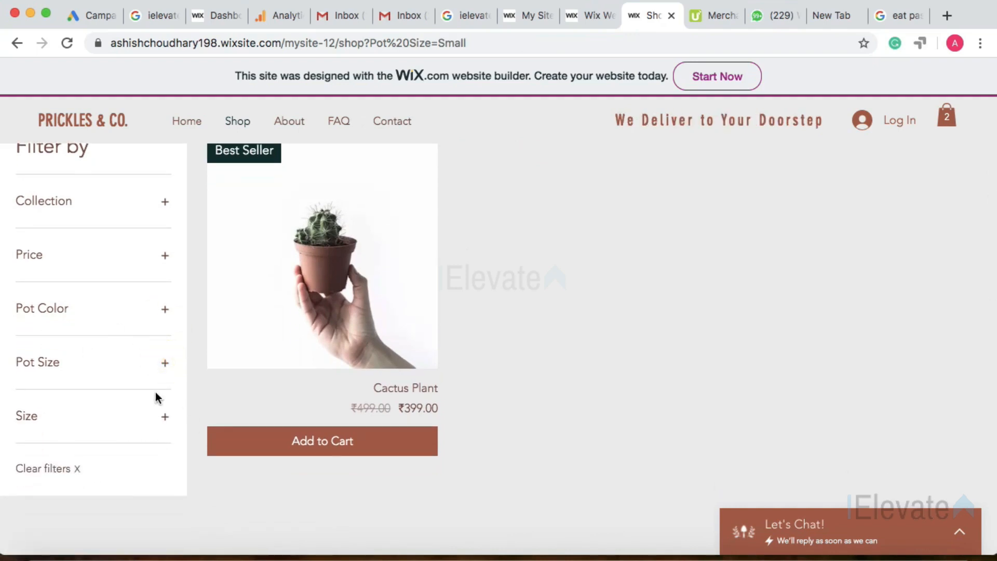
scroll(155, 391, up, 1)
scroll(150, 402, down, 1)
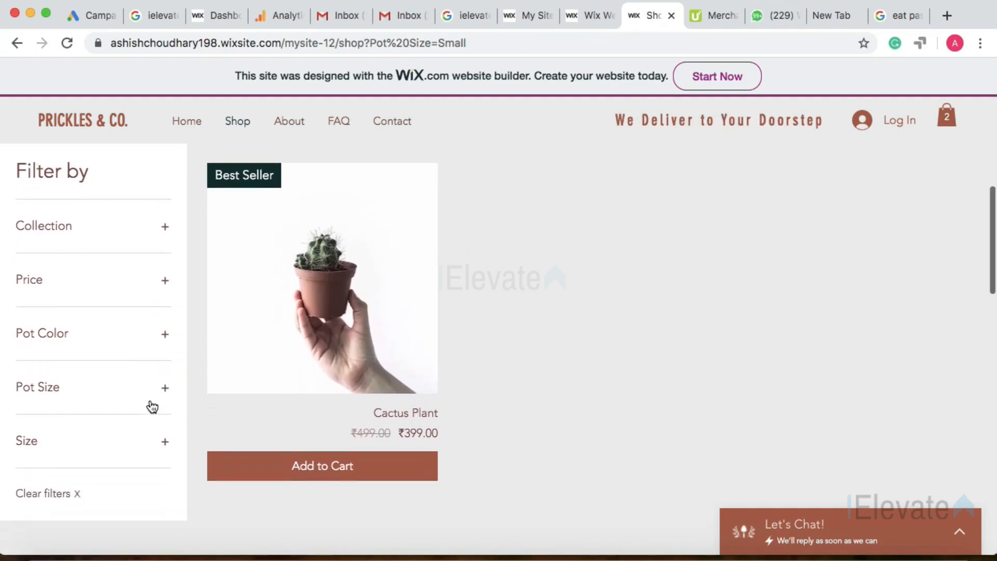
Look over the live gallery filtered by the Small pot size and expand the Price filter to examine its range slider.
scroll(516, 307, up, 5)
scroll(484, 406, down, 1)
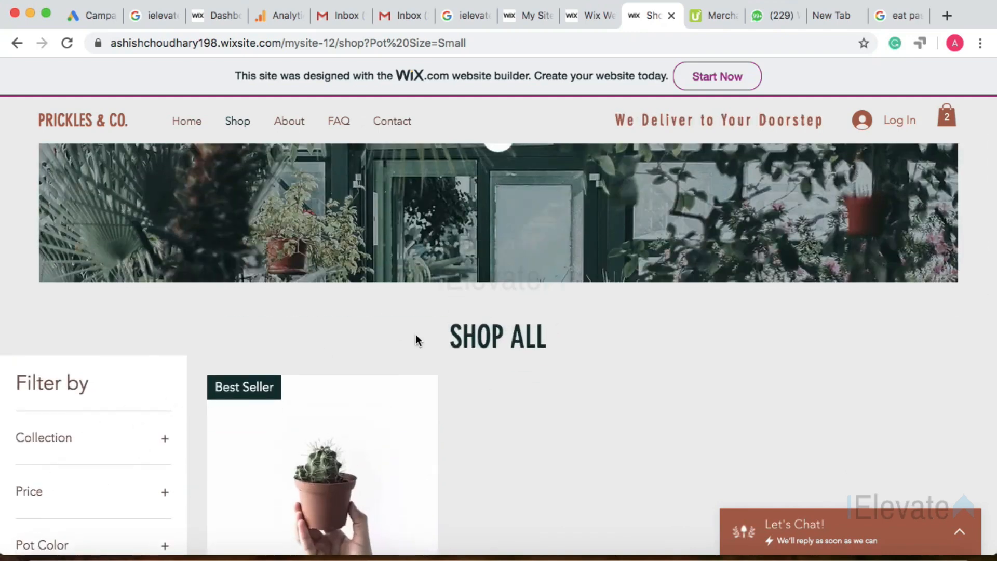
scroll(416, 335, up, 1)
scroll(415, 335, down, 2)
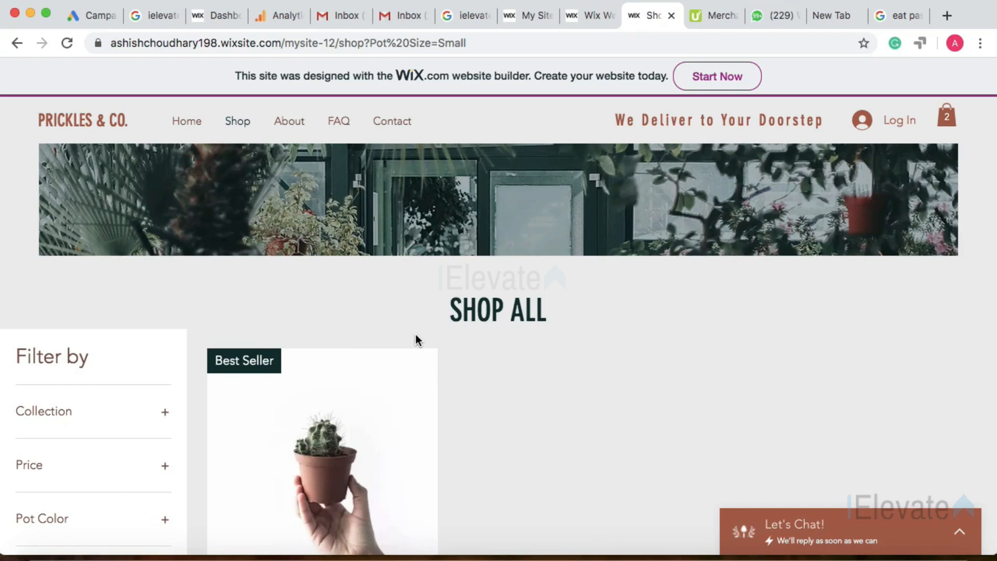
scroll(416, 334, down, 1)
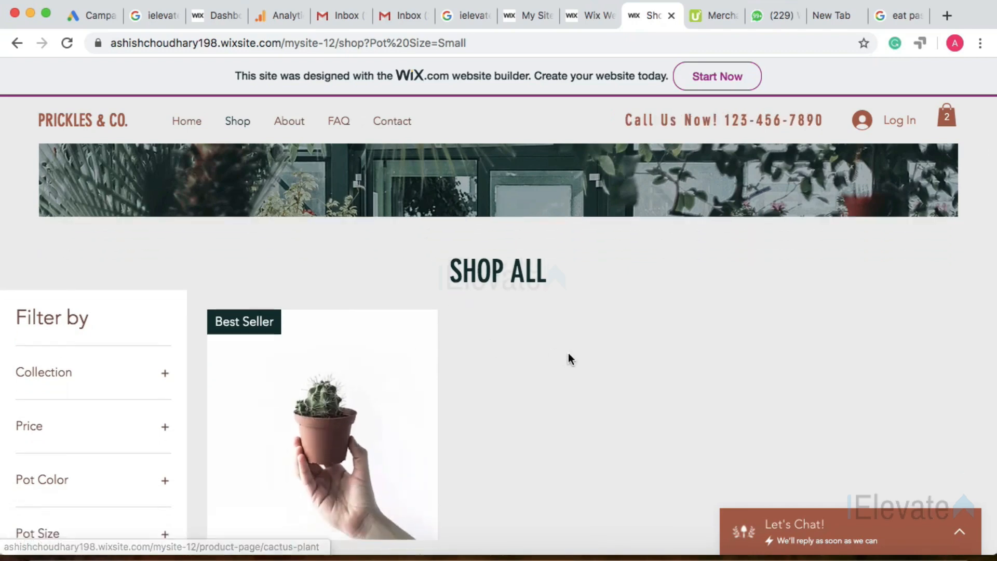
scroll(569, 355, down, 1)
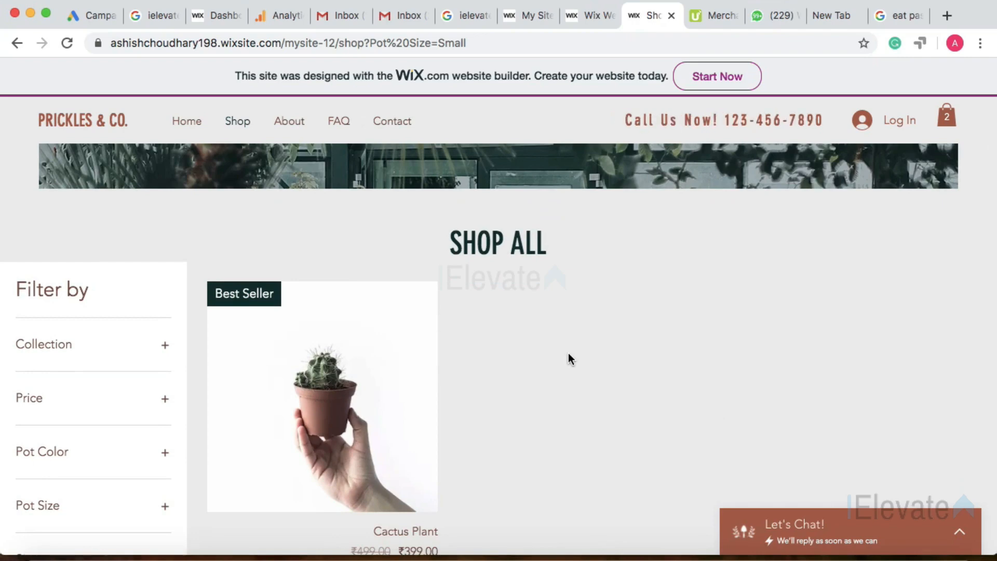
click(162, 401)
scroll(91, 453, down, 2)
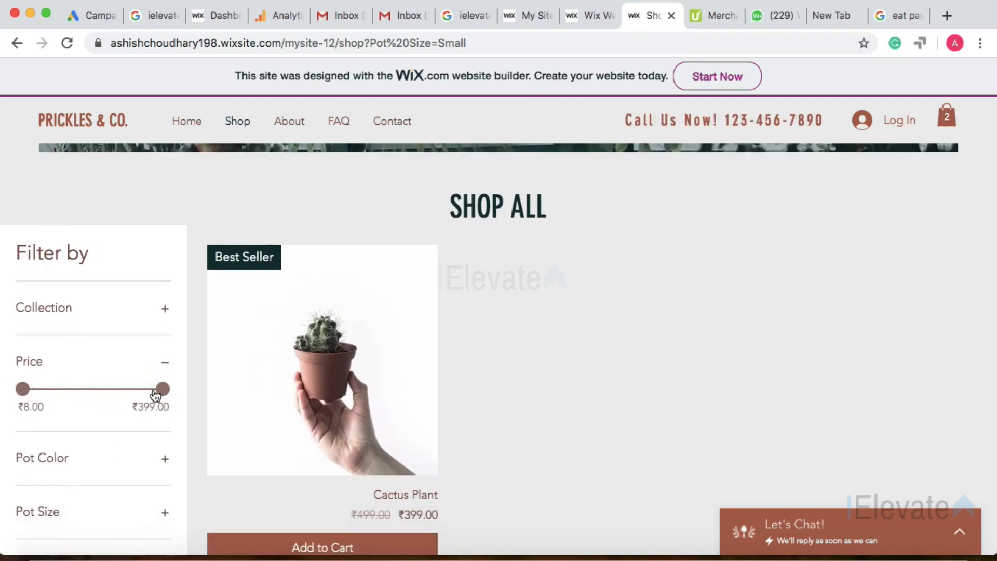
scroll(500, 275, up, 5)
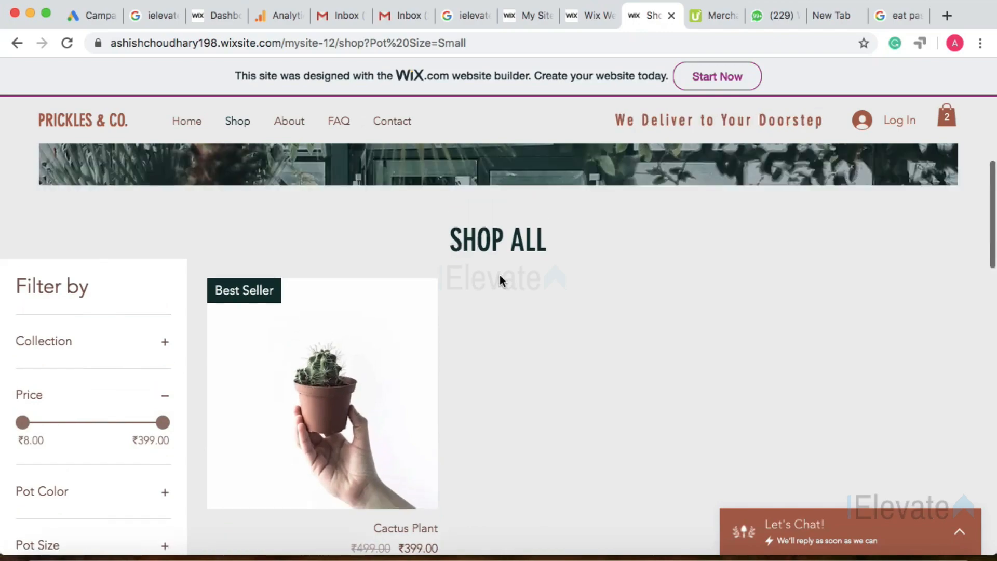
Switch to the Wix editor and enable the sorting options in the Shop gallery's settings.
click(600, 25)
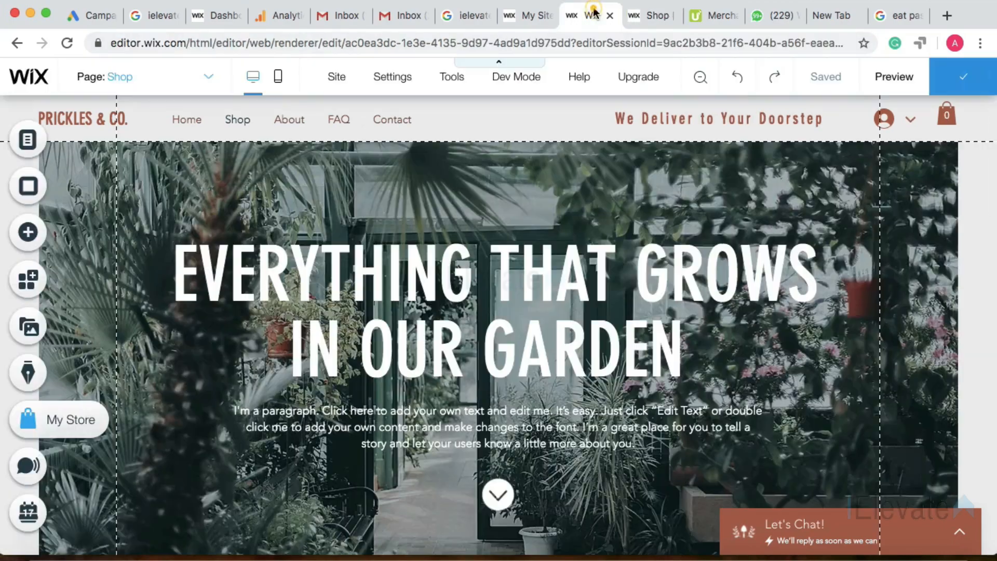
scroll(517, 313, down, 5)
scroll(517, 312, down, 1)
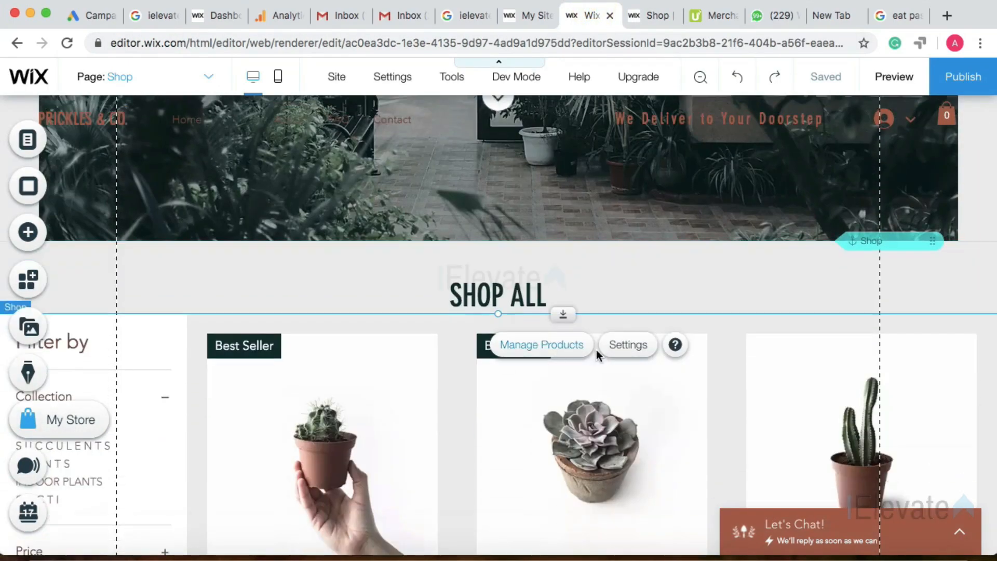
click(629, 344)
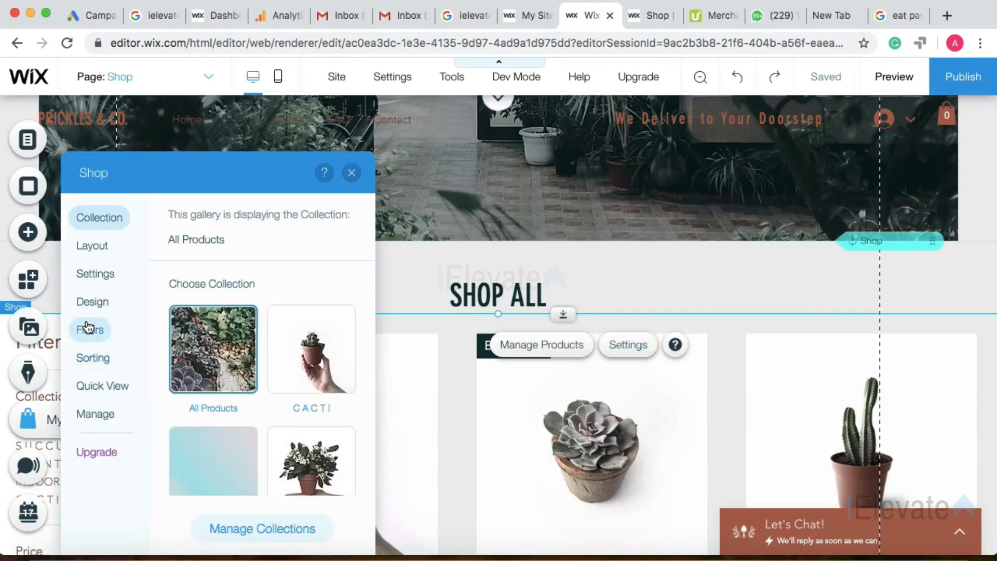
click(93, 357)
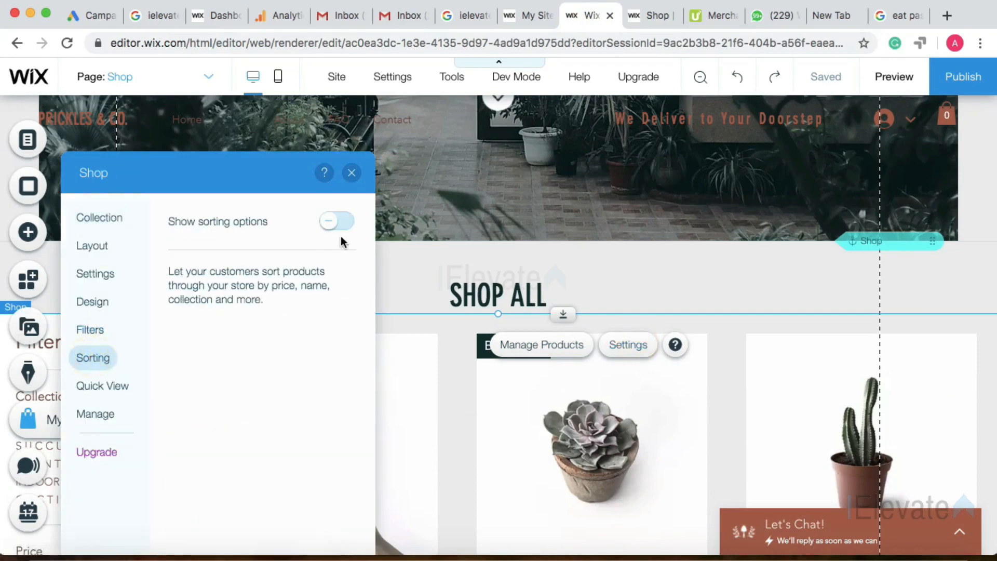
click(345, 222)
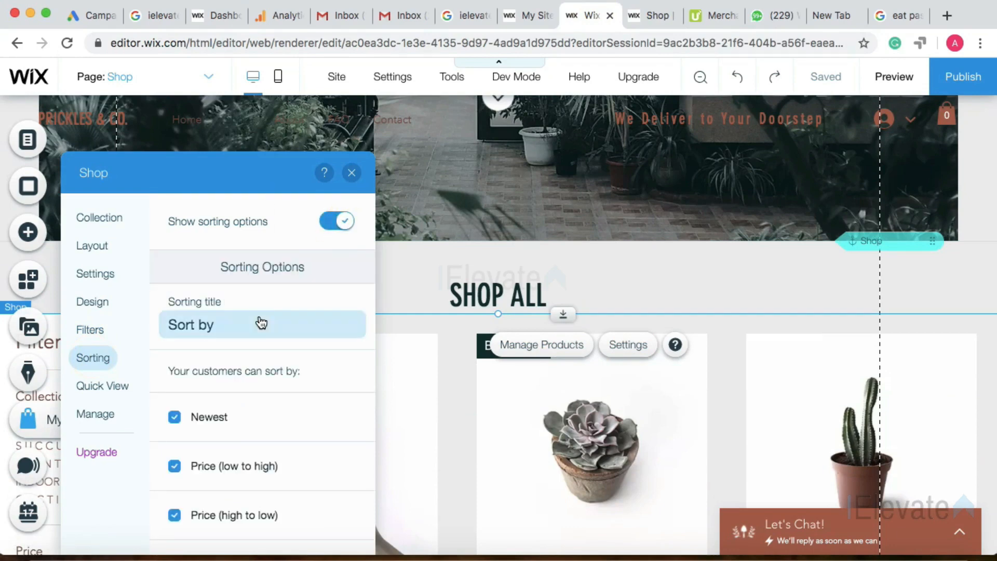
scroll(261, 323, down, 1)
drag(251, 178, 256, 127)
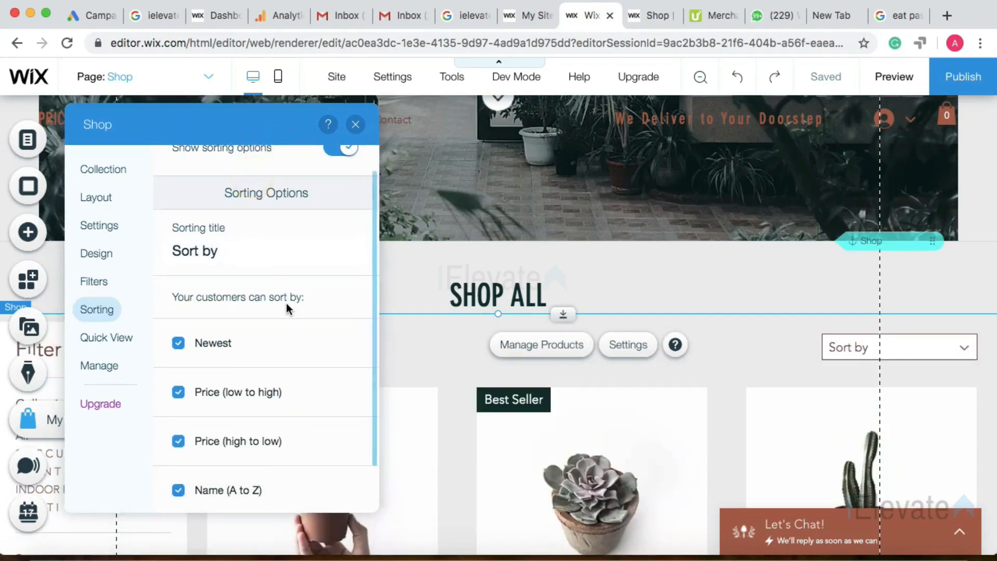
Turn the Name (A to Z) and Name (Z to A) sorting choices off and back on.
scroll(289, 310, down, 2)
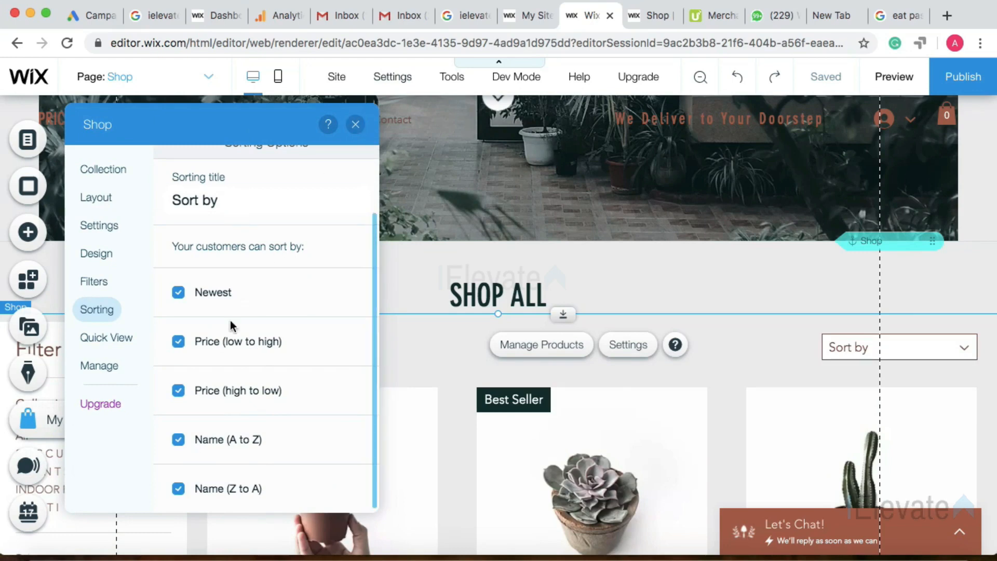
click(178, 488)
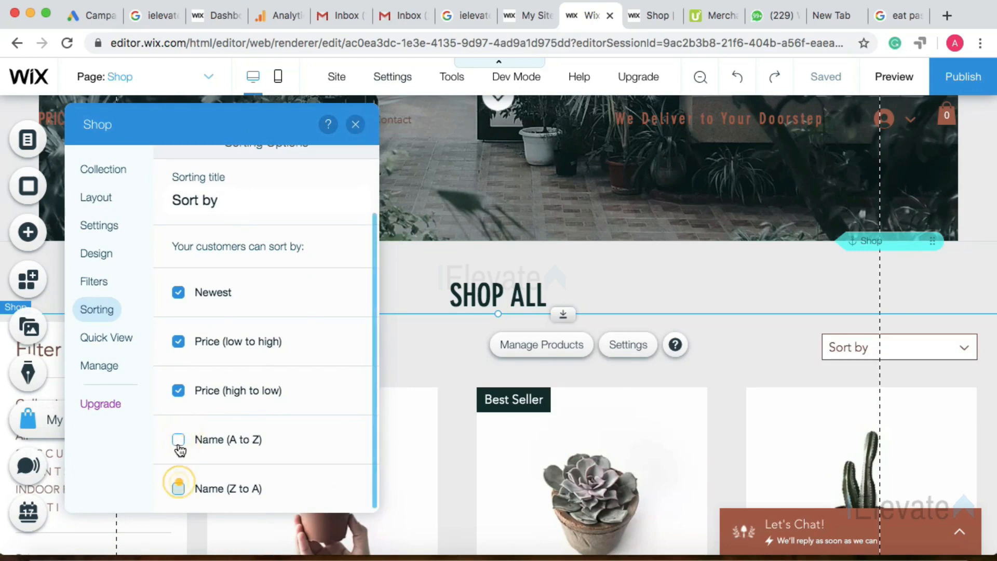
click(178, 440)
click(178, 489)
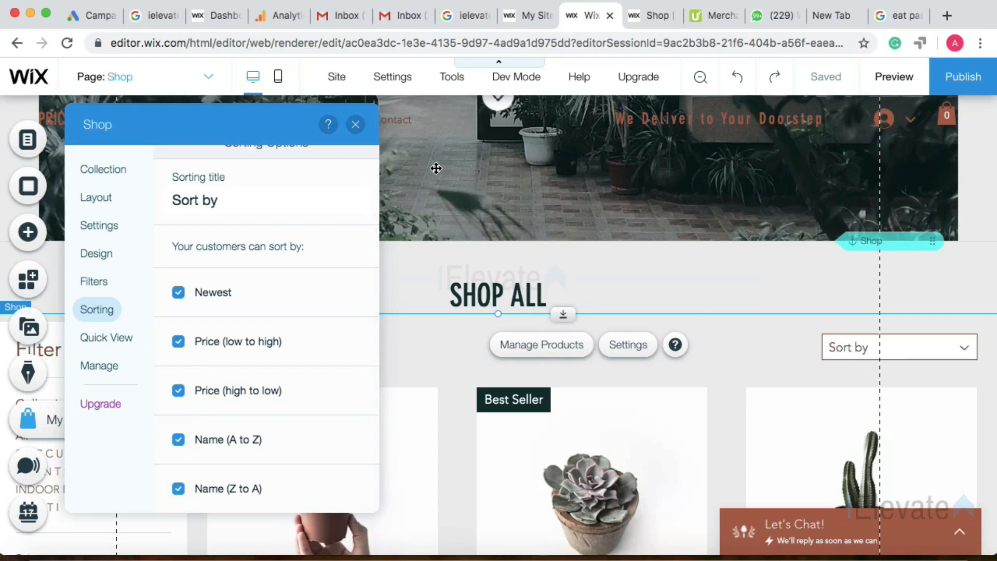
Close the gallery settings and publish the site, reloading the live shop page to load the changes.
click(355, 126)
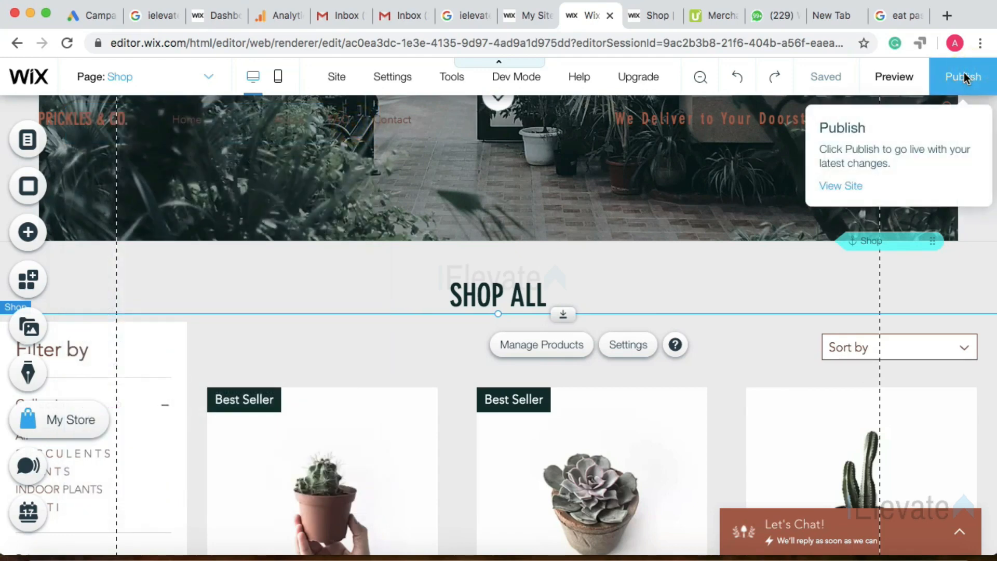
click(650, 15)
click(609, 34)
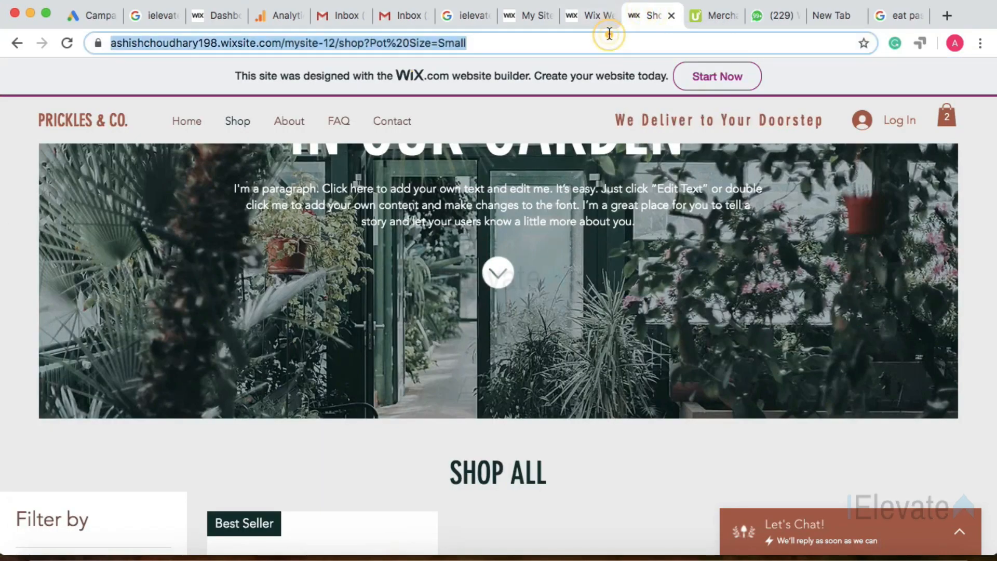
key(Return)
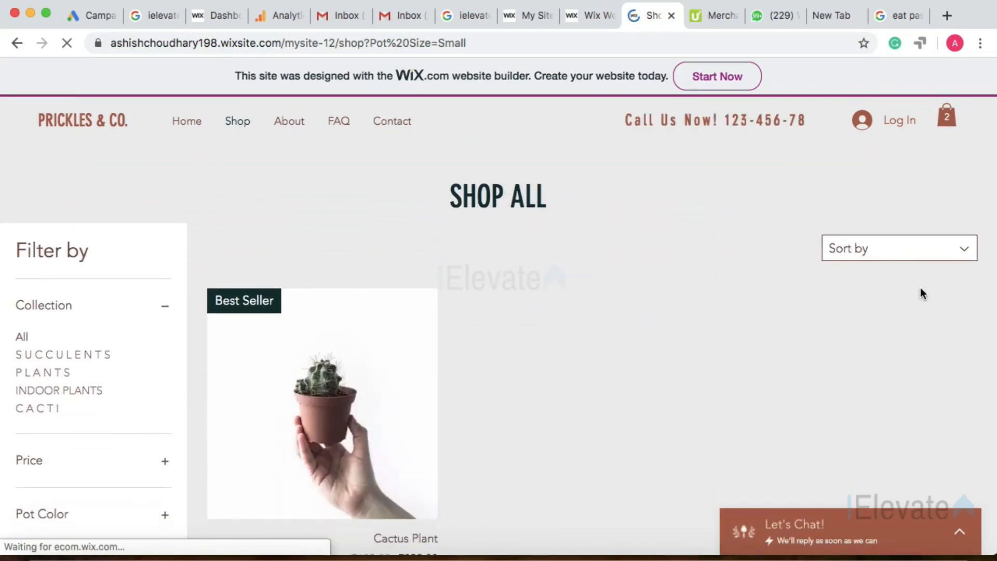
Clear the Small pot size filter on the live shop page and bring the sorting control into view.
scroll(155, 372, down, 2)
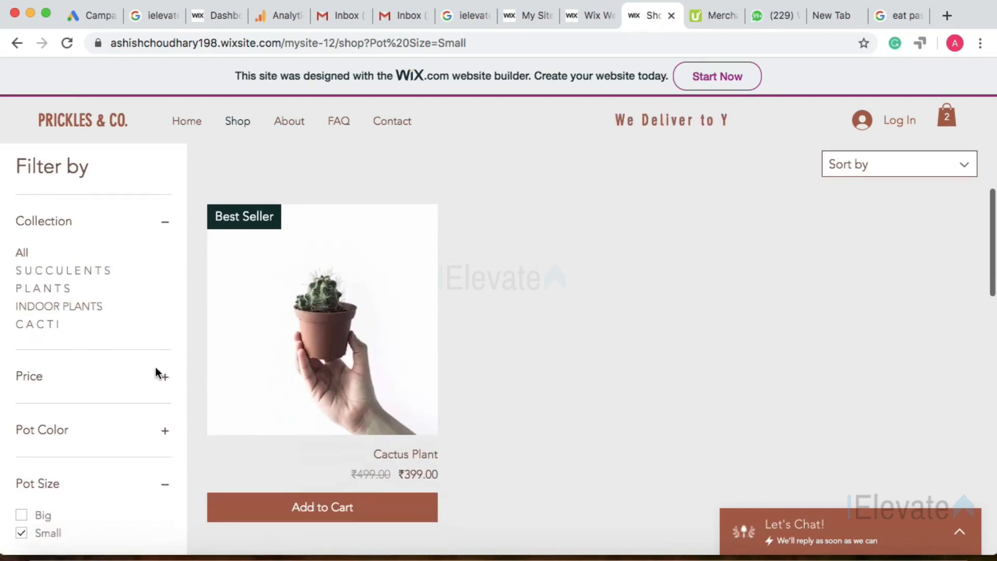
scroll(155, 385, down, 2)
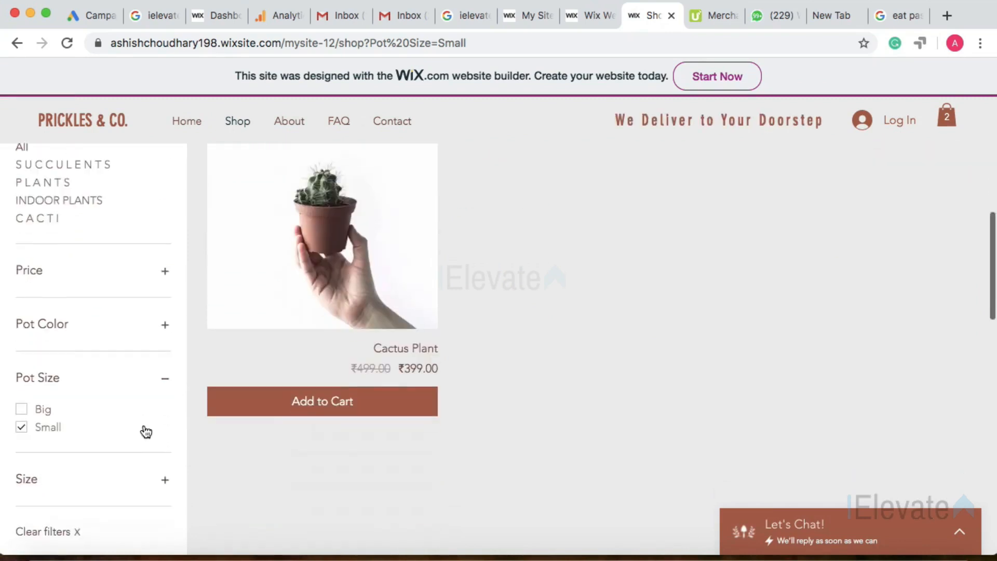
click(22, 426)
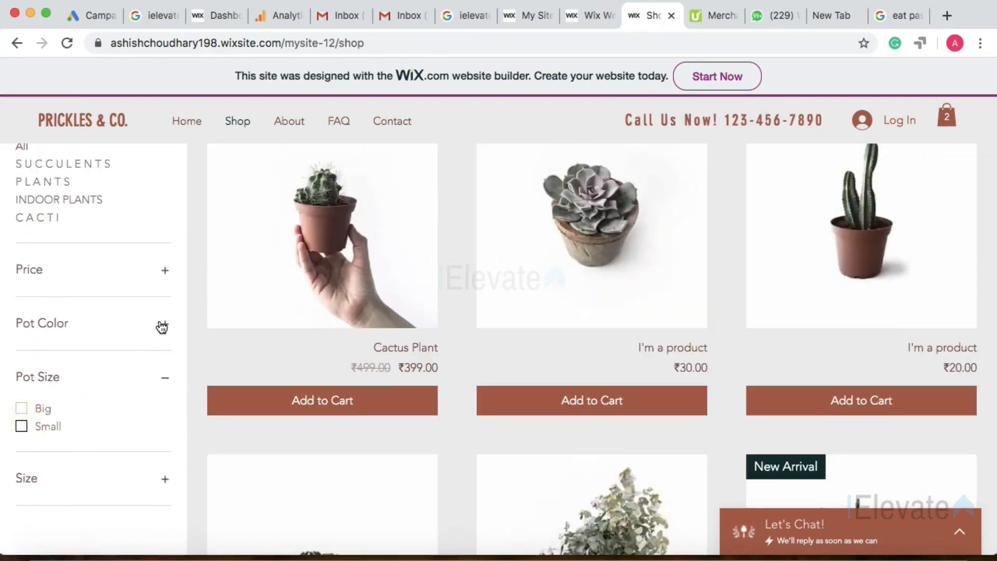
scroll(322, 364, up, 5)
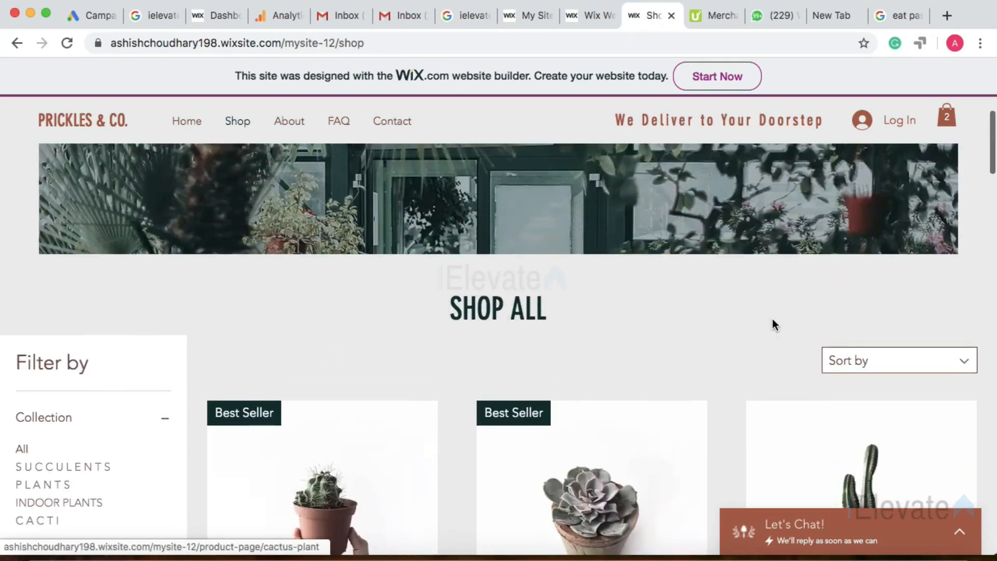
scroll(770, 323, down, 4)
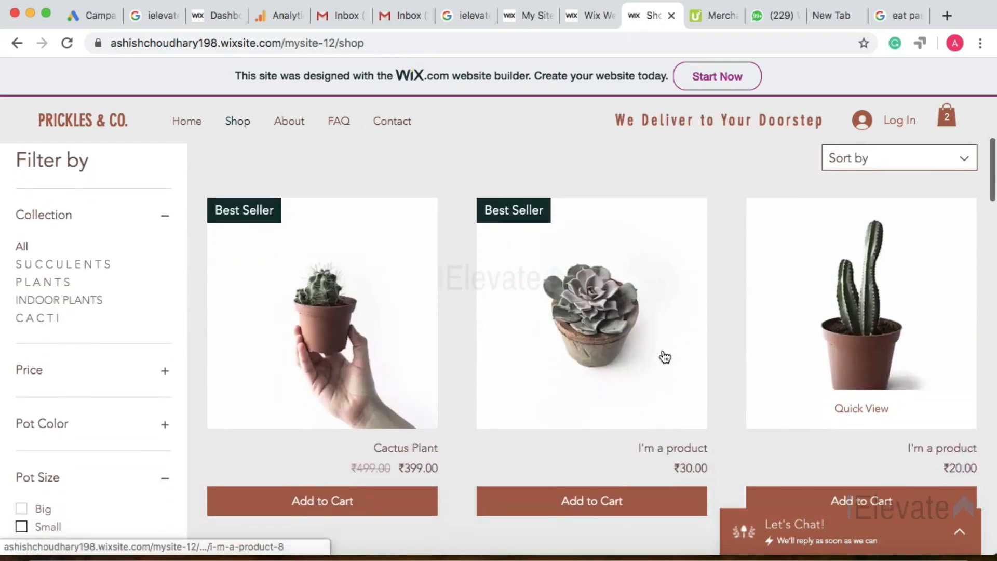
Sort the live products by Price (low to high) and check the order of their prices.
click(964, 158)
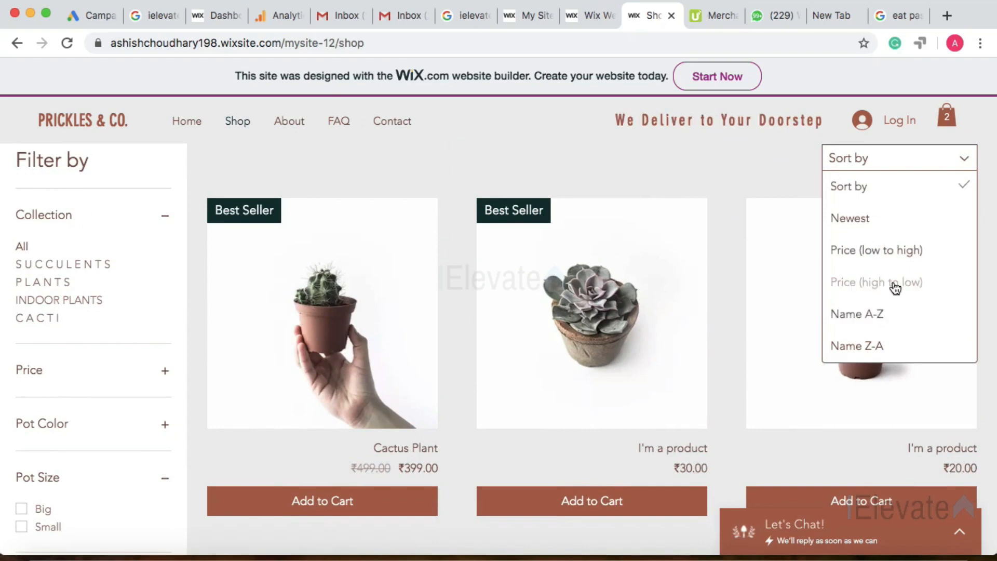
click(892, 257)
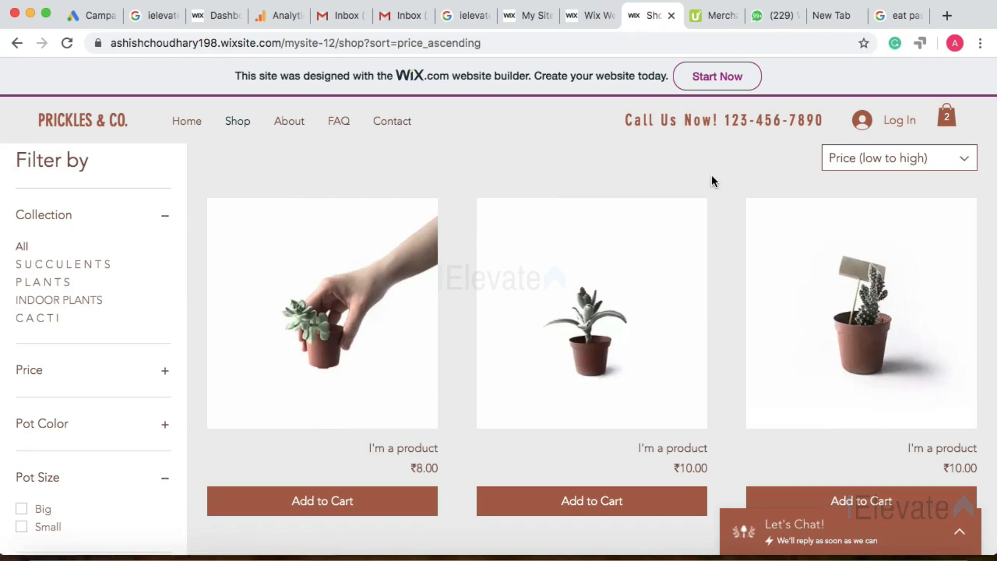
scroll(711, 260, down, 3)
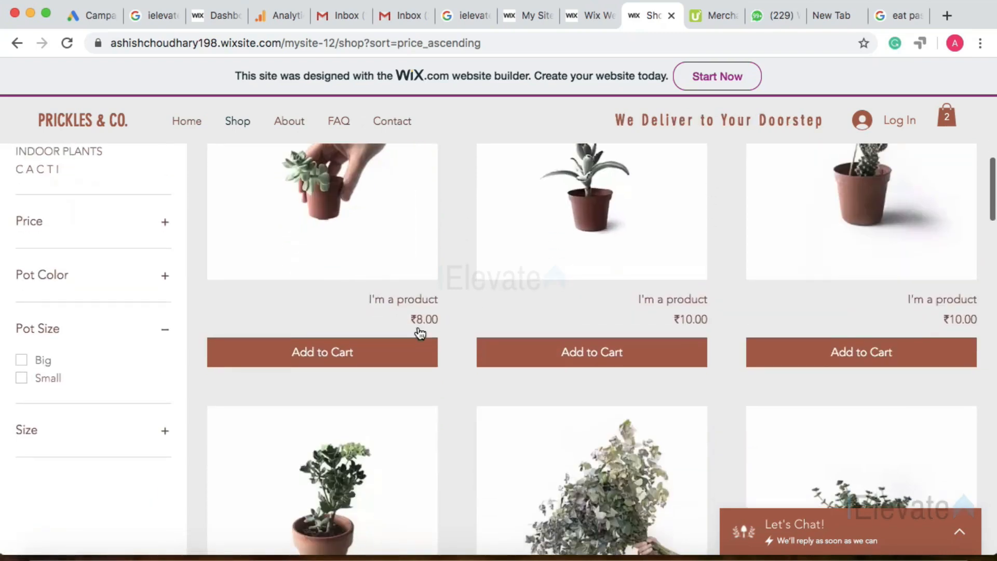
scroll(796, 325, down, 2)
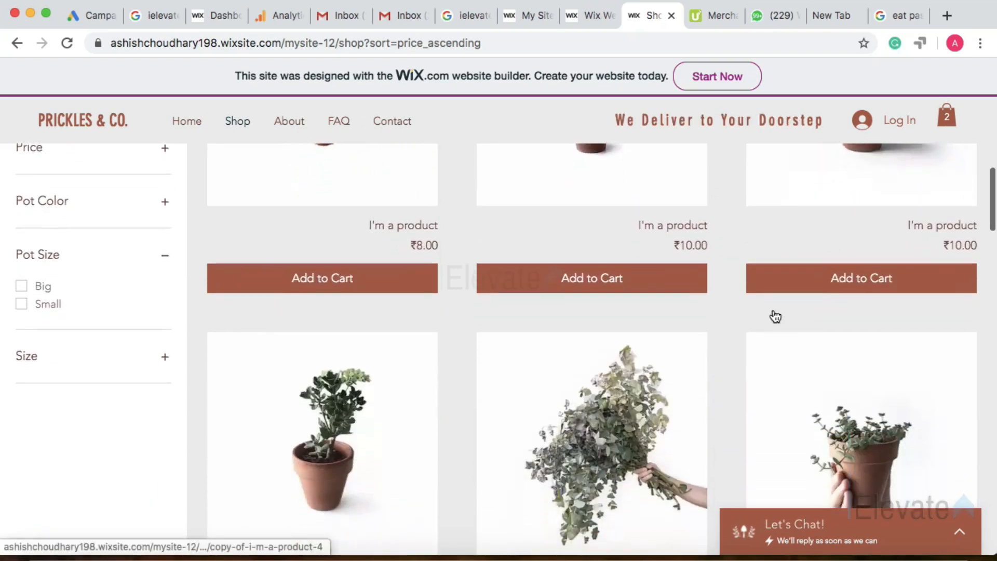
scroll(775, 316, down, 8)
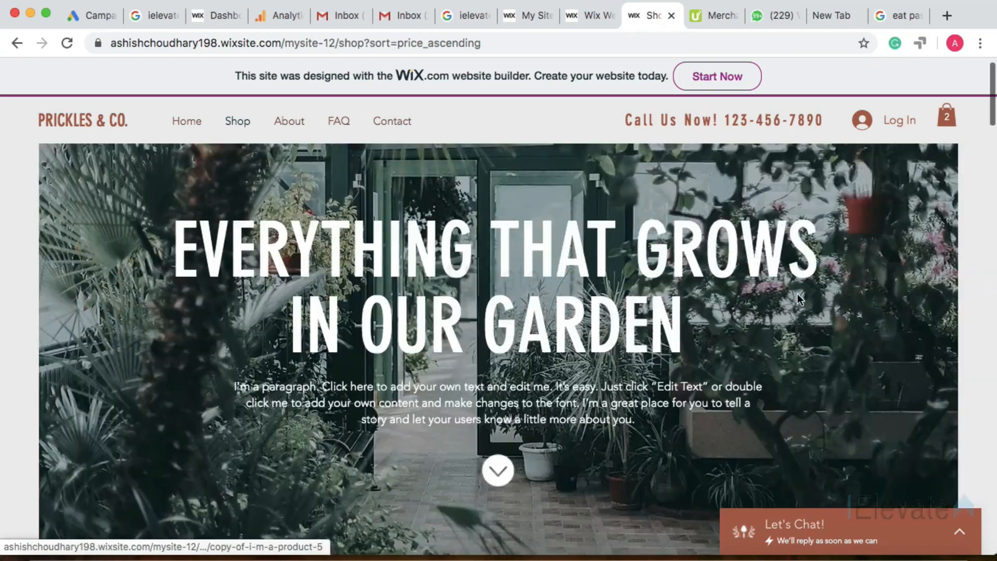
Sort the live products by Price (high to low) and look over the reordered gallery.
scroll(865, 314, down, 5)
click(955, 311)
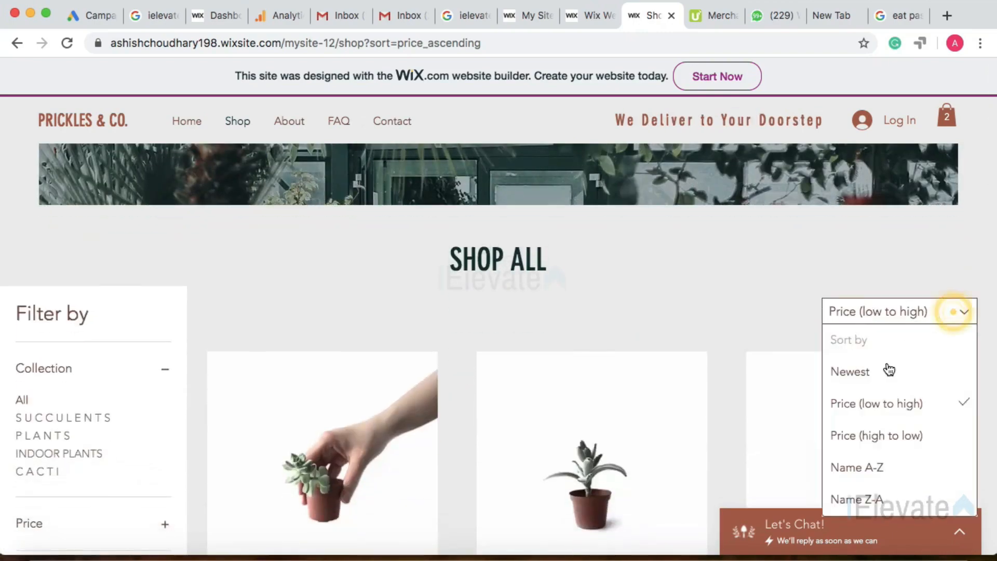
click(870, 436)
scroll(717, 317, down, 3)
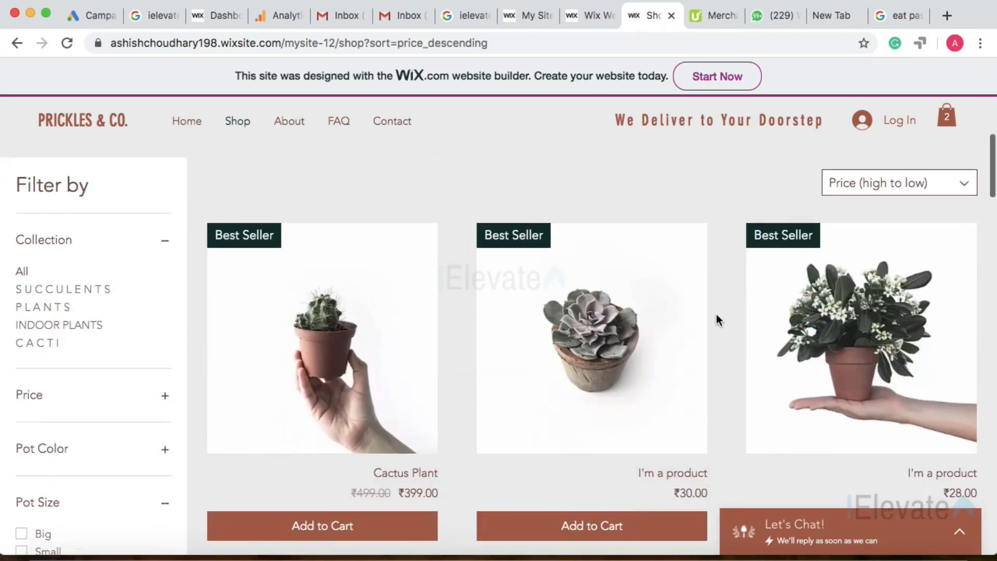
scroll(715, 314, down, 1)
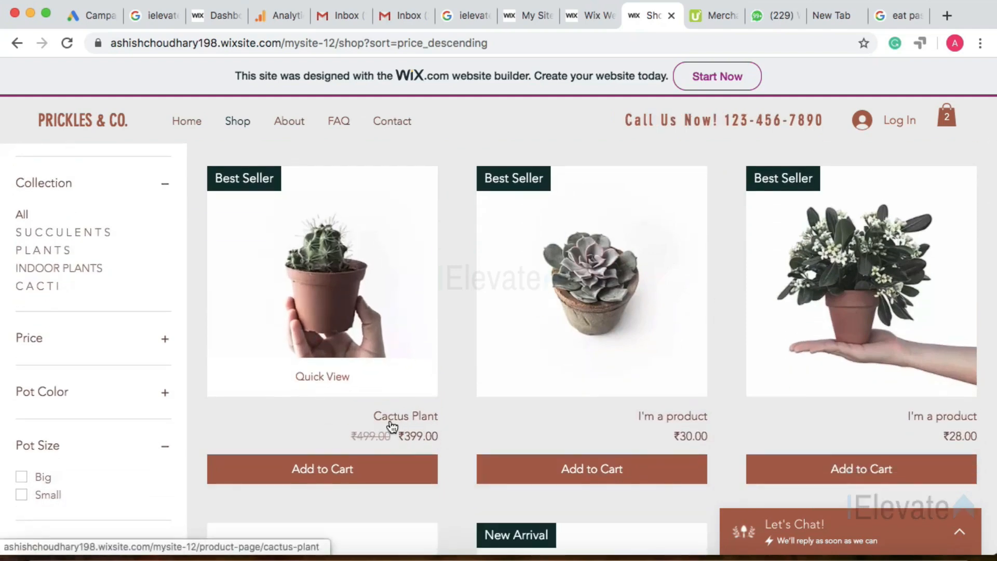
scroll(460, 439, down, 6)
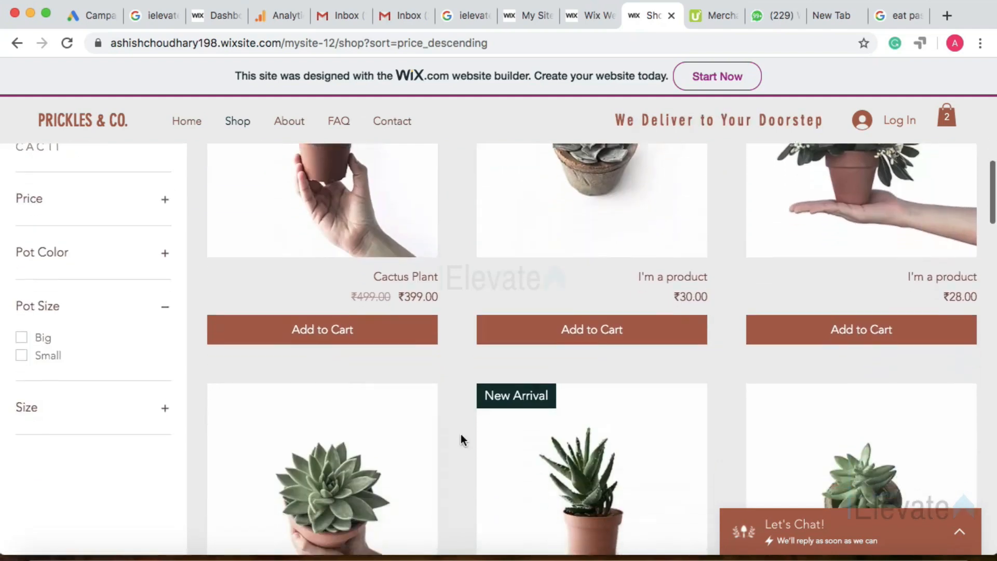
scroll(460, 435, up, 10)
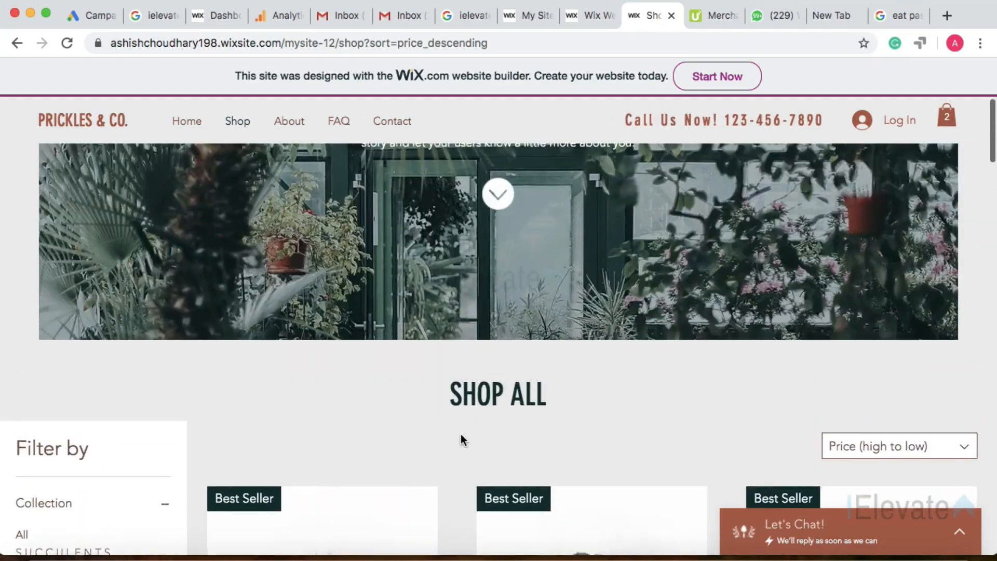
Return to the Wix editor and dismiss the publishing confirmation.
click(582, 13)
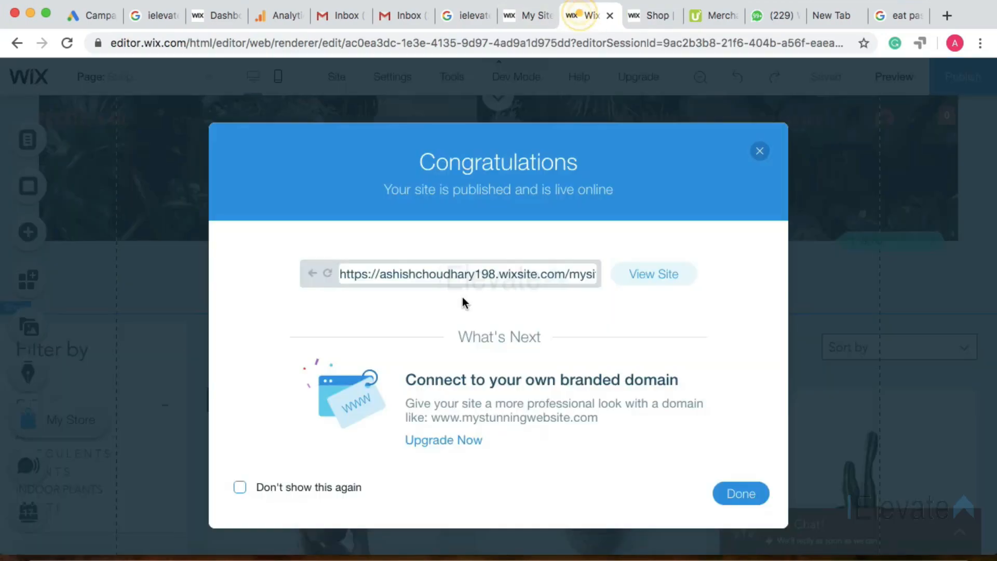
click(741, 493)
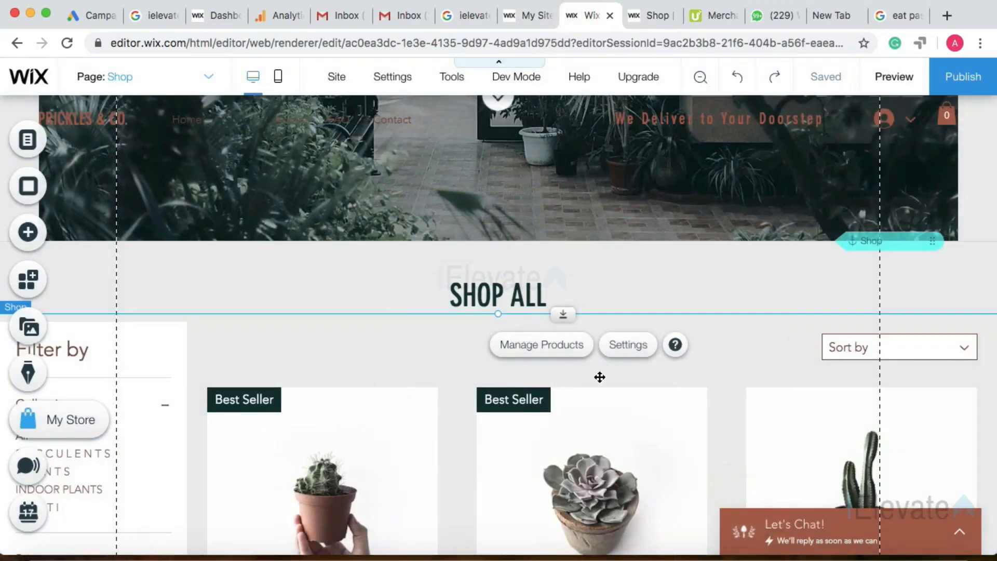
Open the product gallery's settings and examine the Quick View design, text and Add to Cart button options.
click(628, 345)
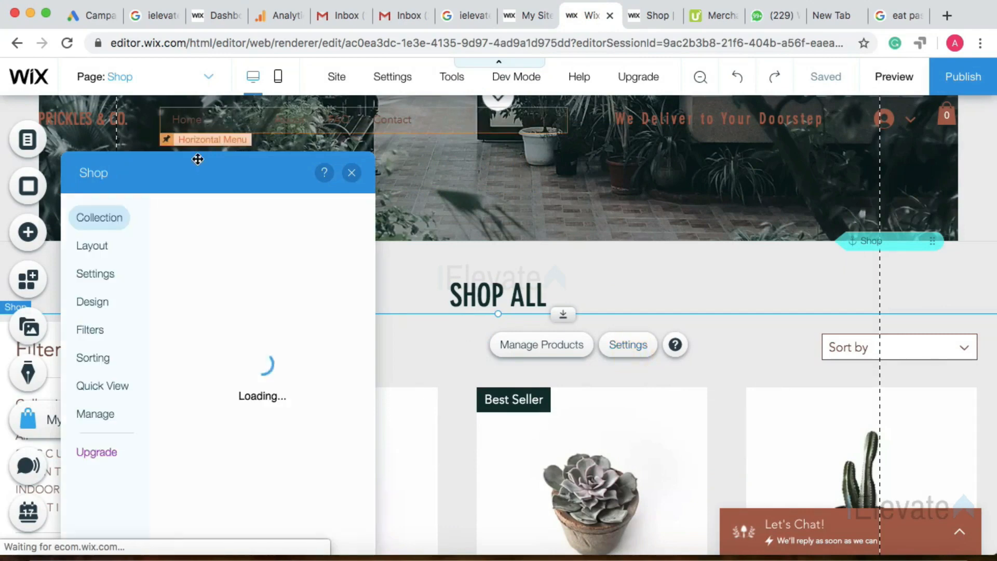
drag(198, 181, 200, 140)
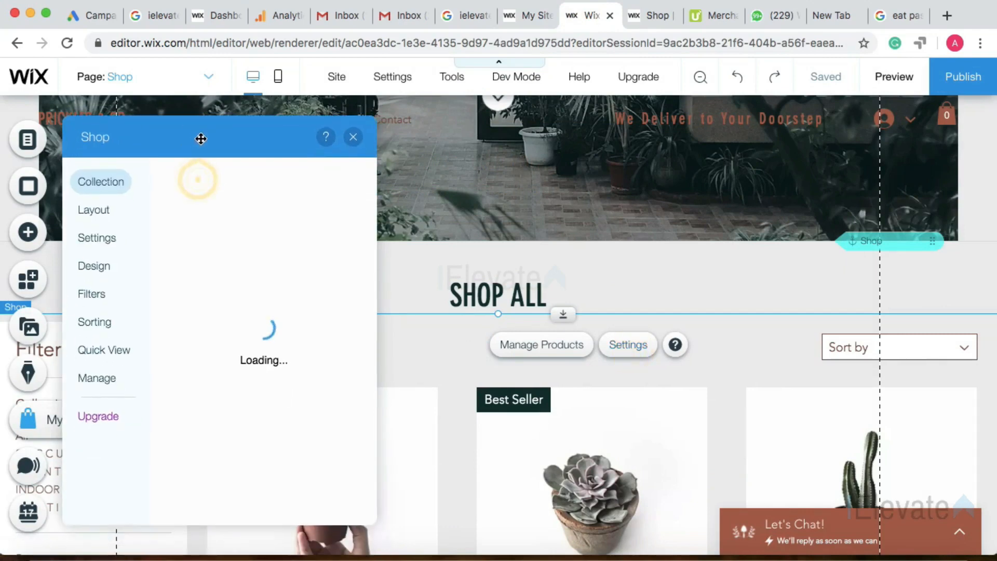
click(107, 320)
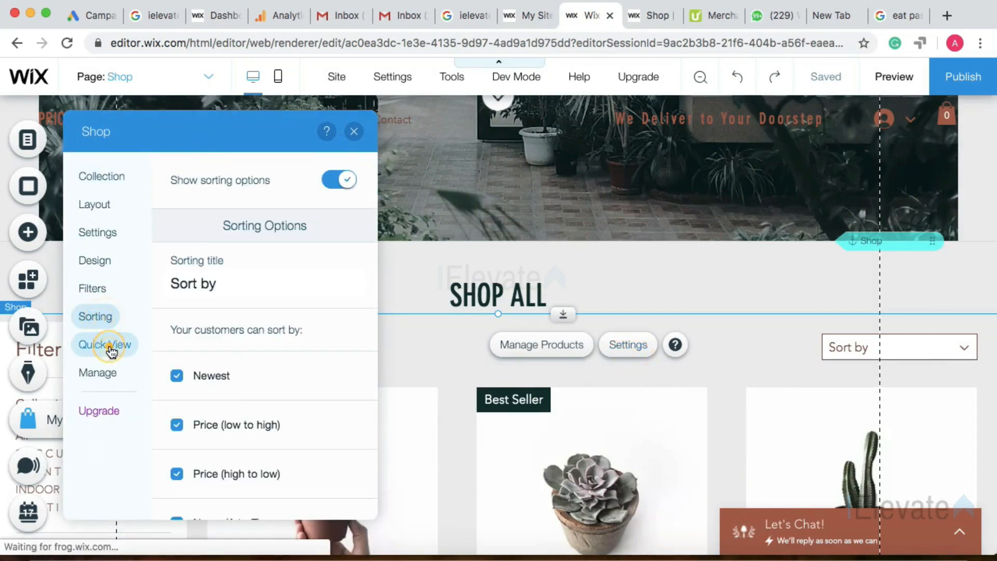
click(110, 347)
scroll(307, 327, down, 5)
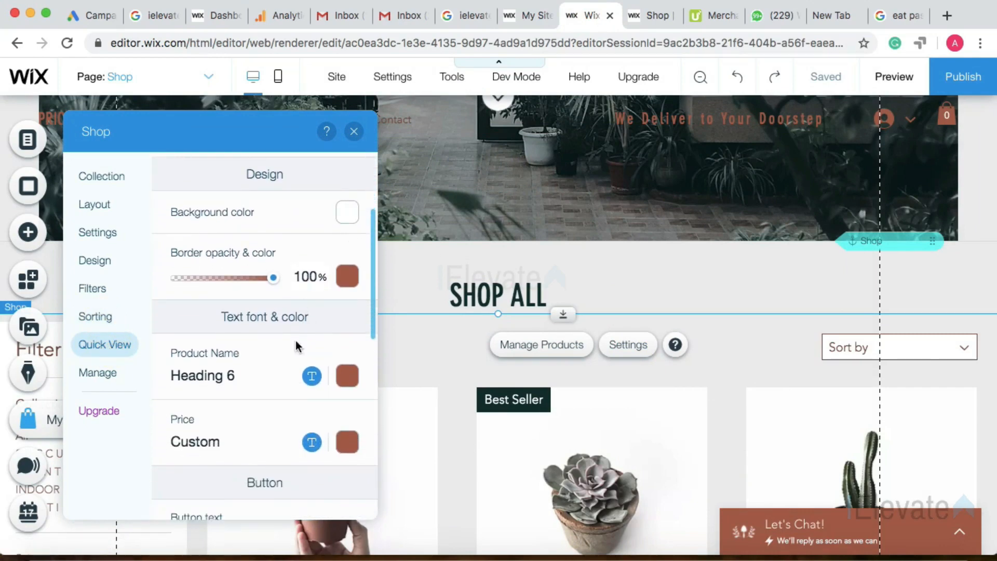
scroll(279, 385, down, 2)
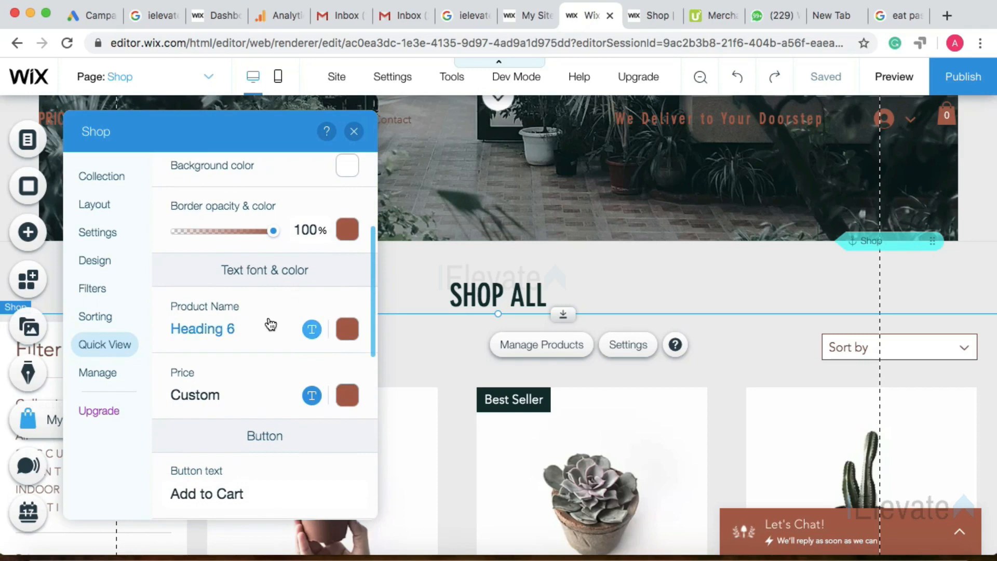
scroll(269, 317, down, 5)
scroll(266, 374, down, 2)
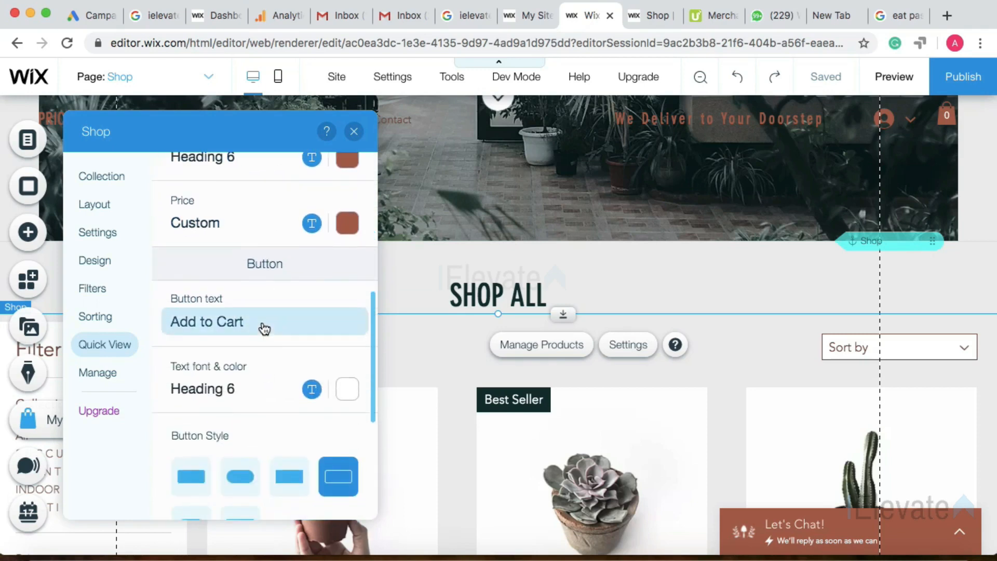
scroll(261, 376, down, 5)
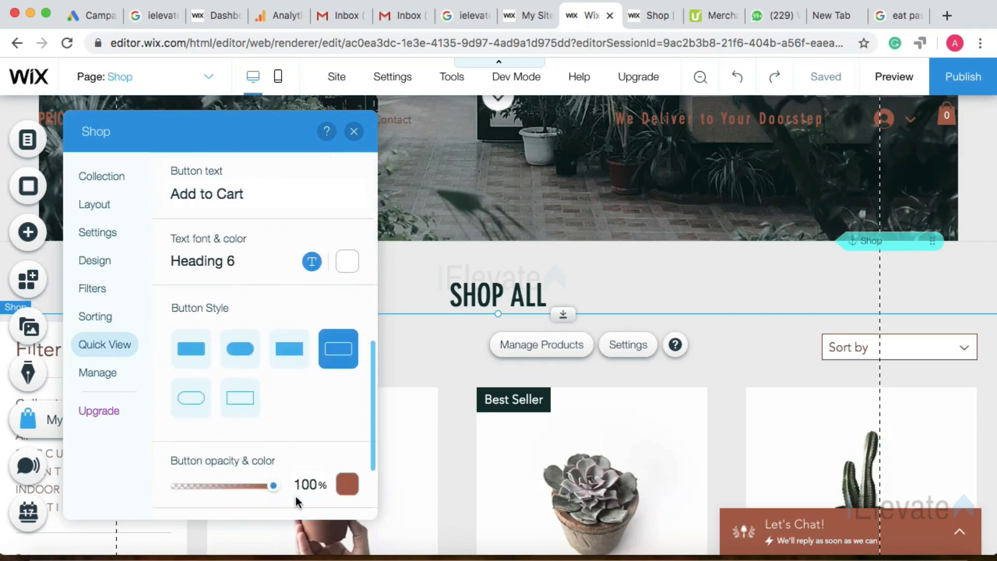
scroll(295, 497, down, 4)
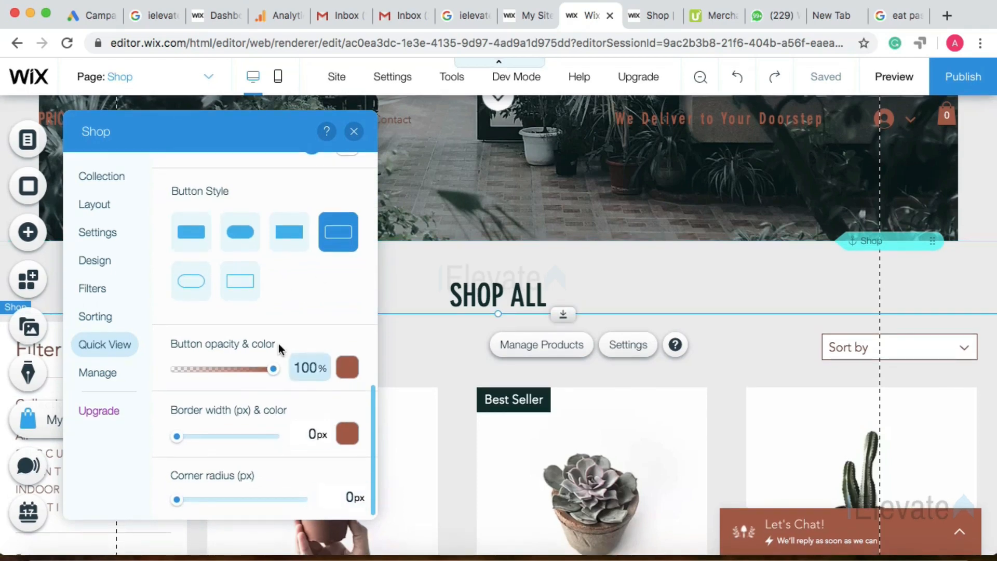
Open the store management dashboard from the gallery's settings and go to the advanced Store Settings.
click(100, 373)
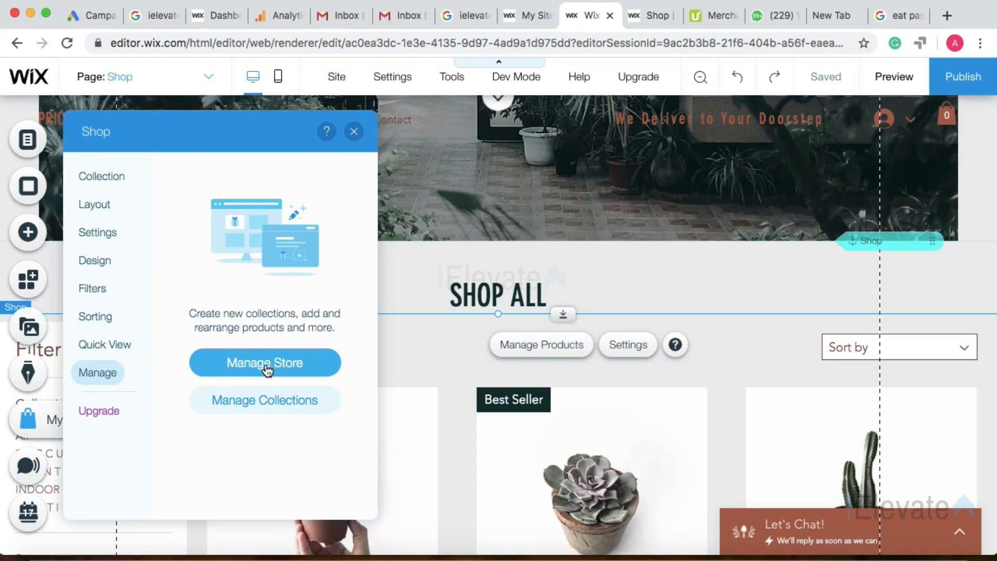
click(265, 363)
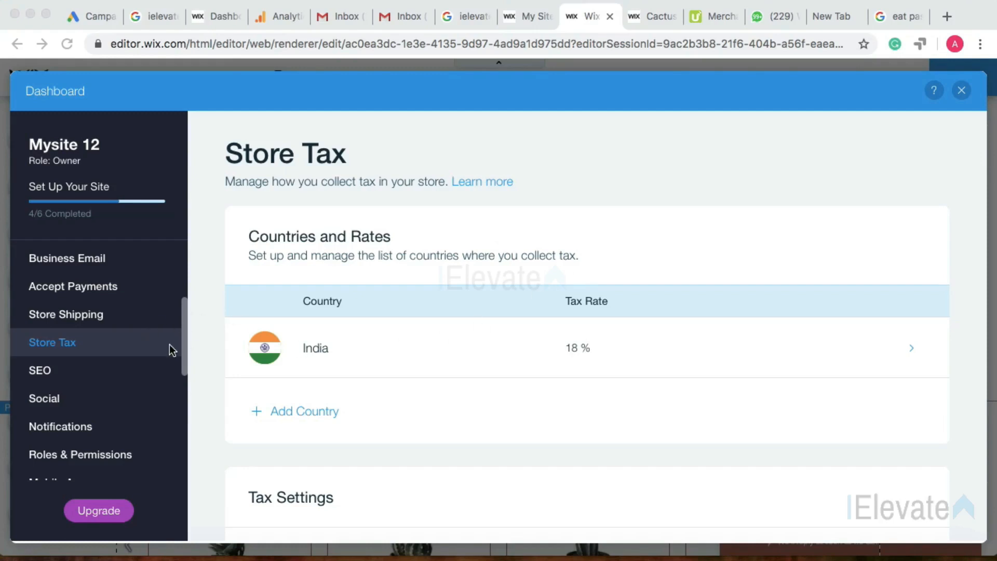
scroll(101, 353, down, 1)
scroll(101, 352, up, 5)
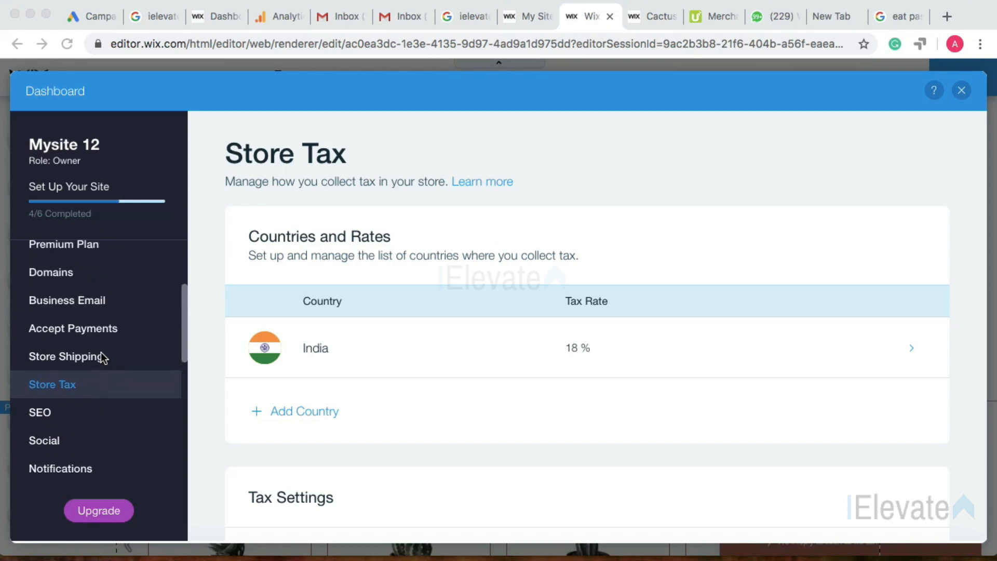
scroll(104, 358, up, 2)
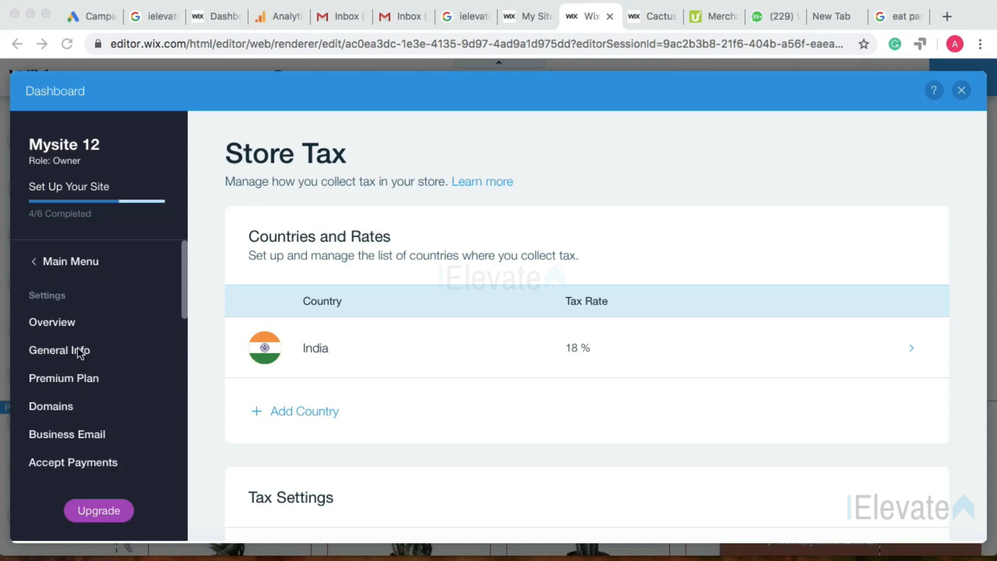
scroll(80, 353, down, 6)
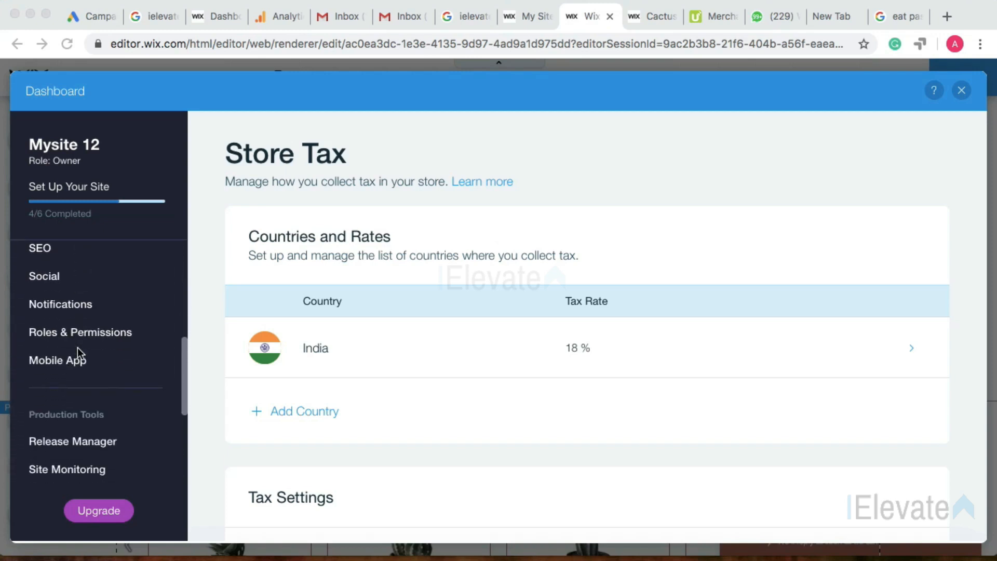
scroll(79, 354, down, 4)
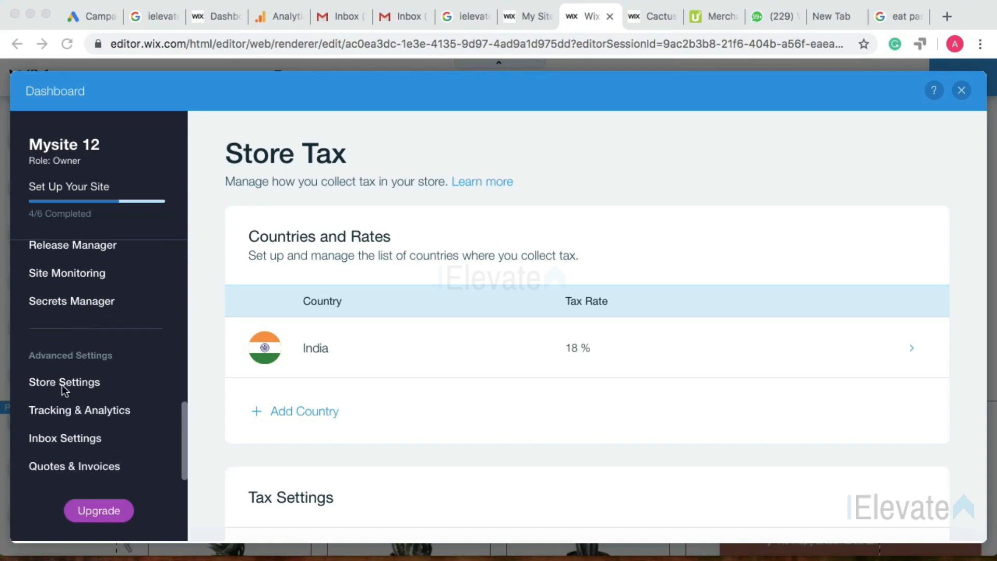
click(71, 390)
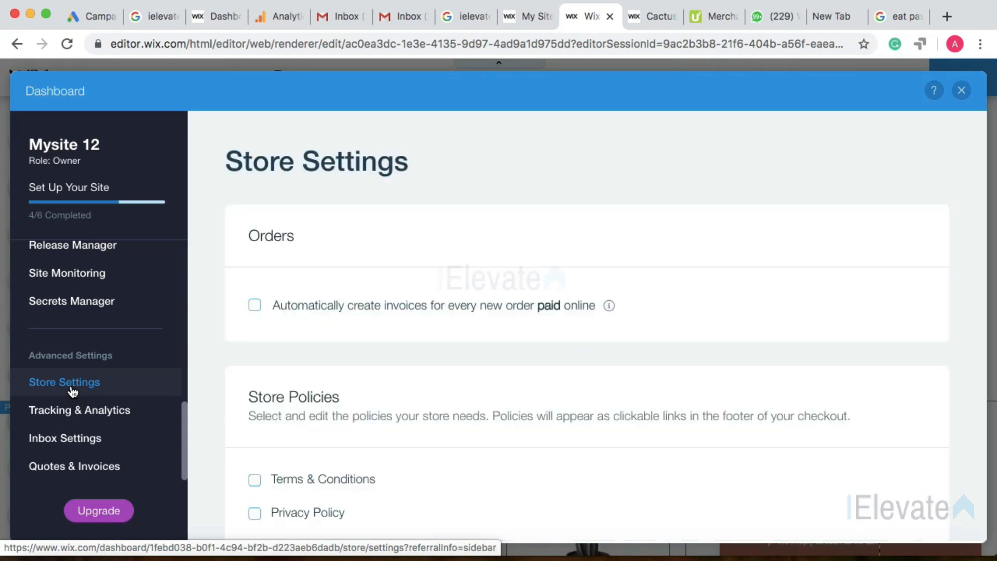
Enable automatic invoice creation for every new order paid online.
double_click(275, 237)
scroll(304, 306, down, 1)
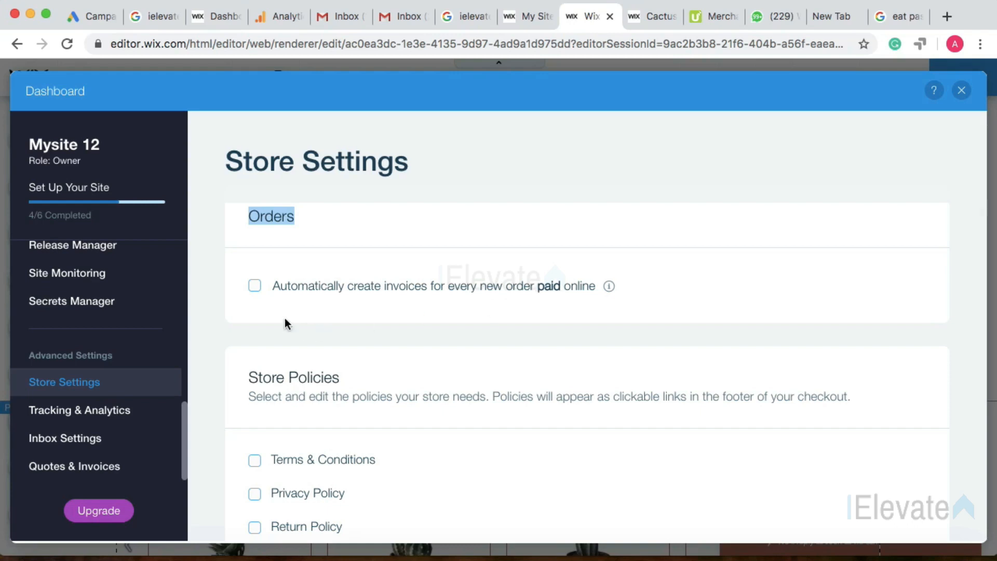
scroll(294, 314, down, 3)
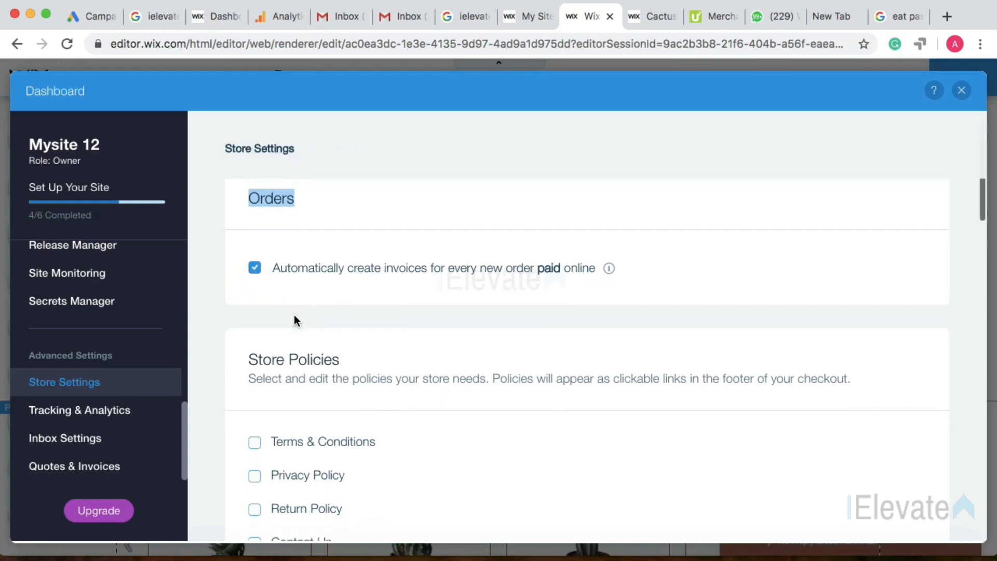
Try enabling the Terms & Conditions and Privacy Policy store policies to see their text fields, and disable both again.
scroll(295, 314, down, 2)
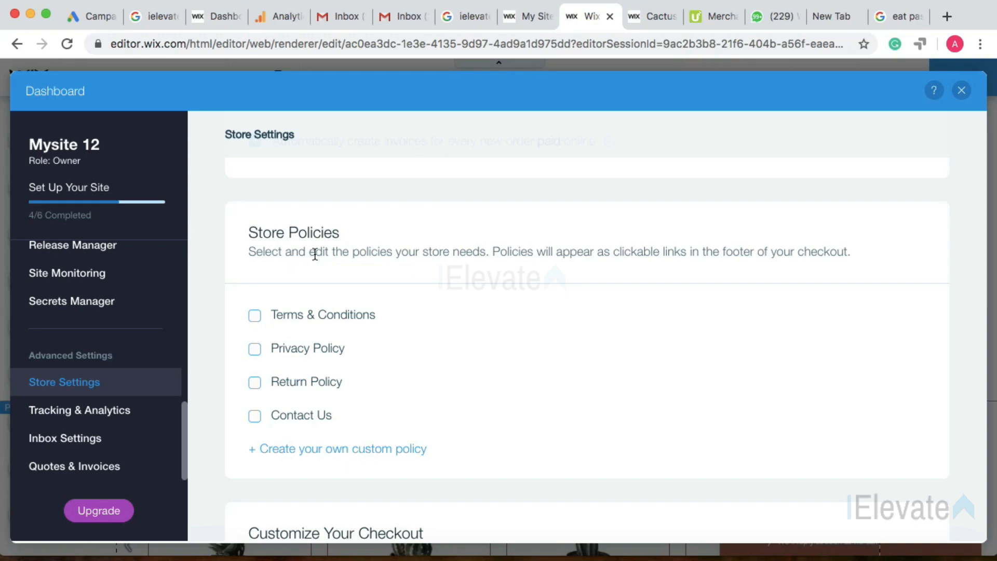
scroll(295, 283, down, 1)
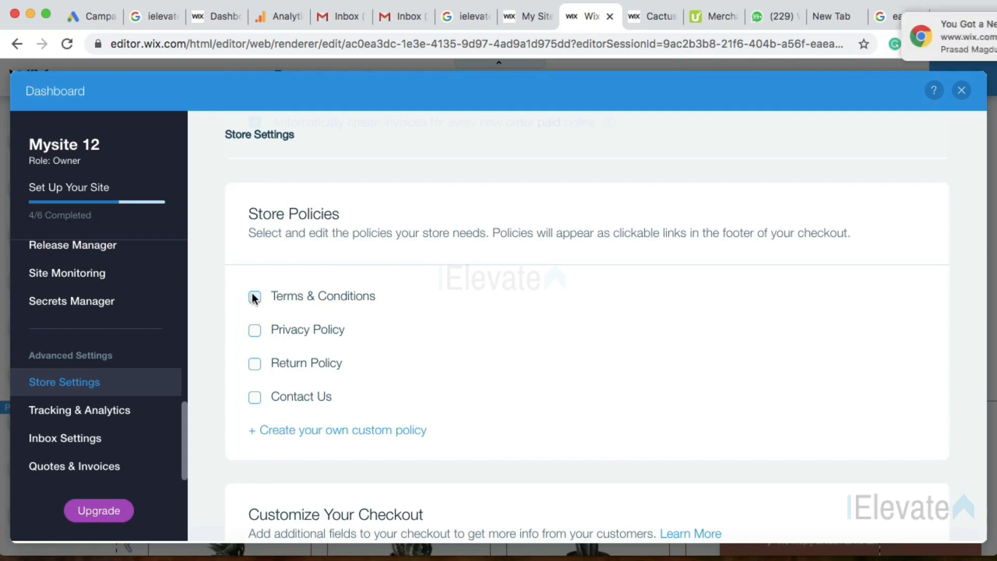
drag(771, 46, 862, 48)
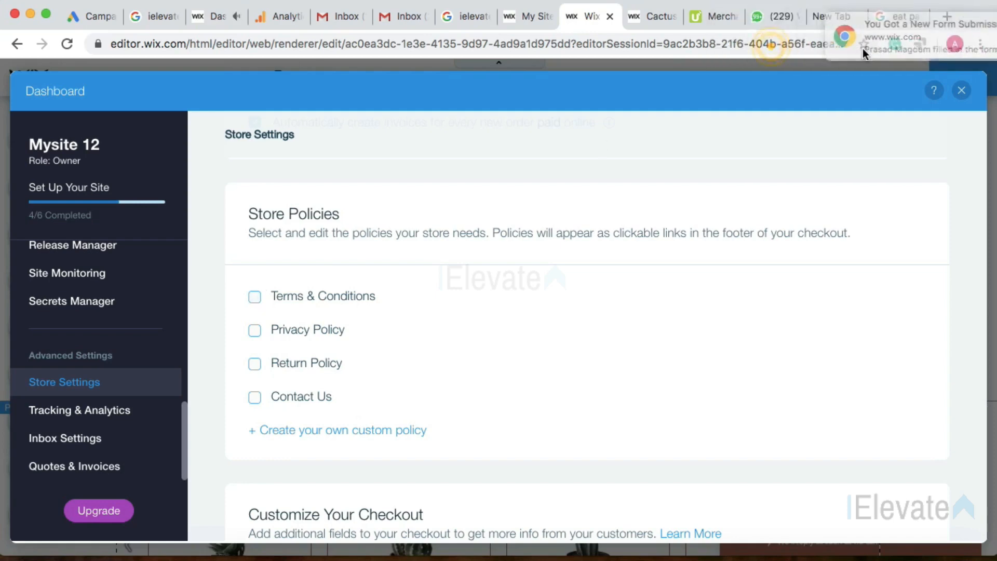
click(254, 298)
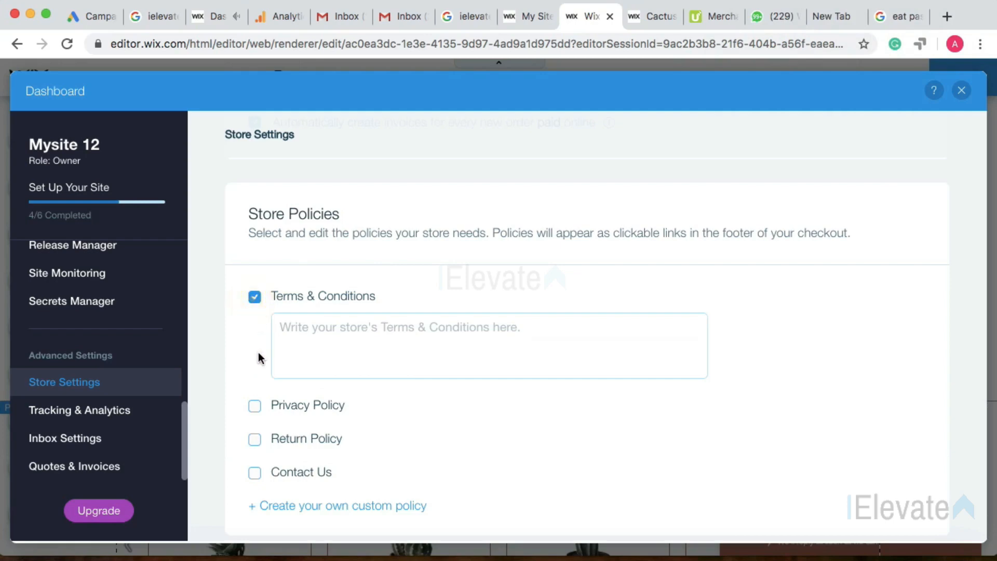
scroll(257, 352, down, 1)
click(254, 388)
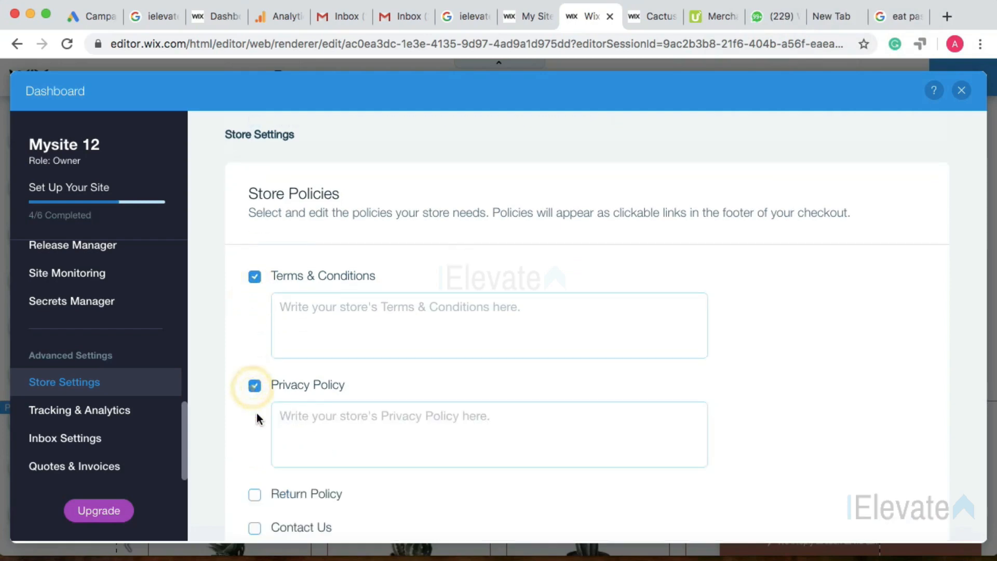
scroll(260, 405, down, 3)
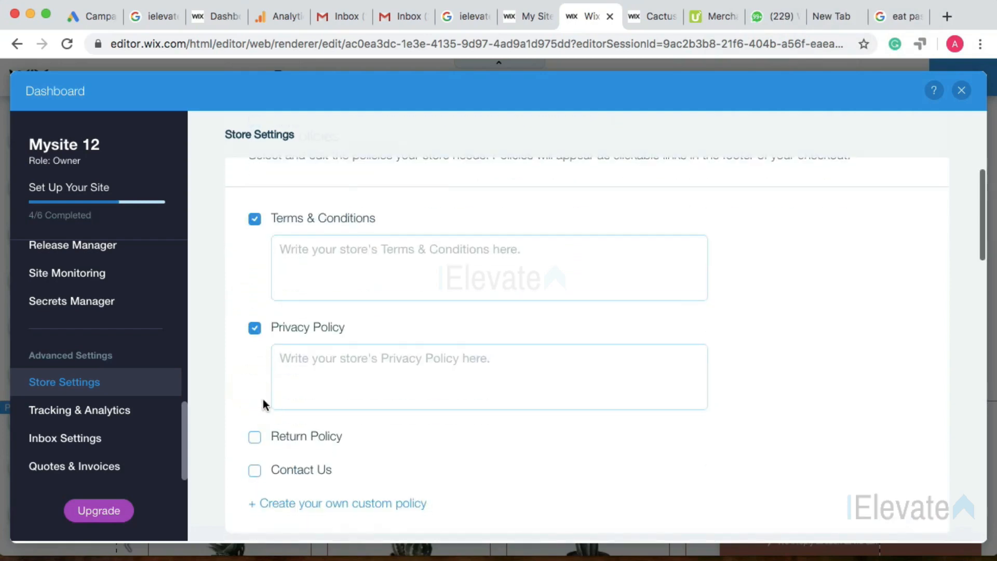
click(292, 367)
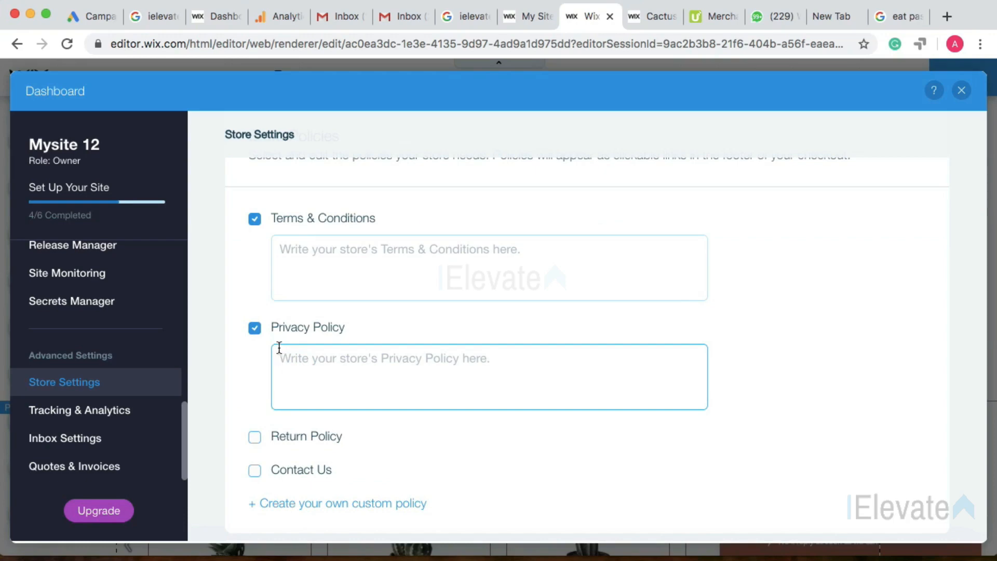
click(256, 332)
click(255, 221)
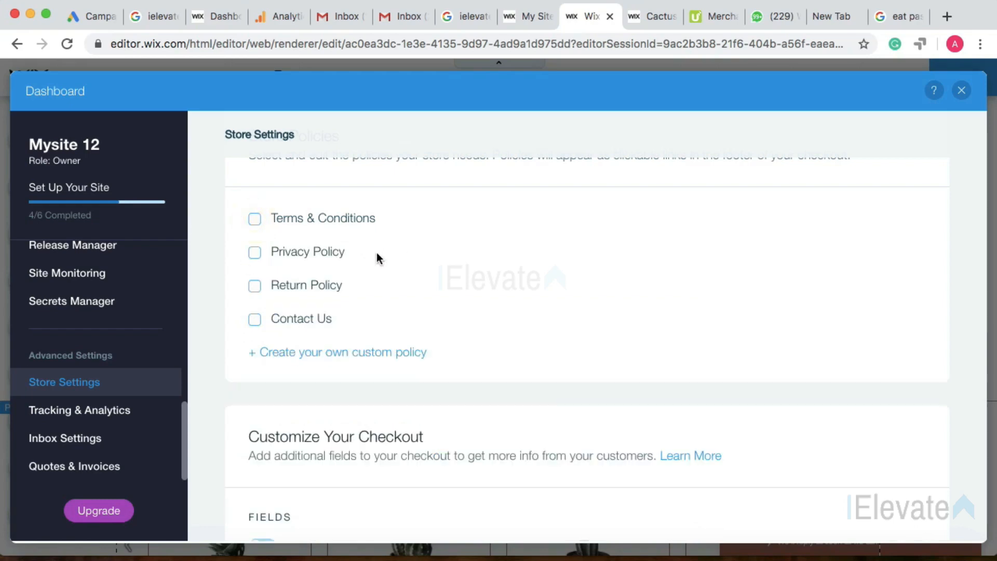
Review the store policy options and the Customize Your Checkout fields, including which ones are enabled and mandatory.
scroll(376, 253, down, 2)
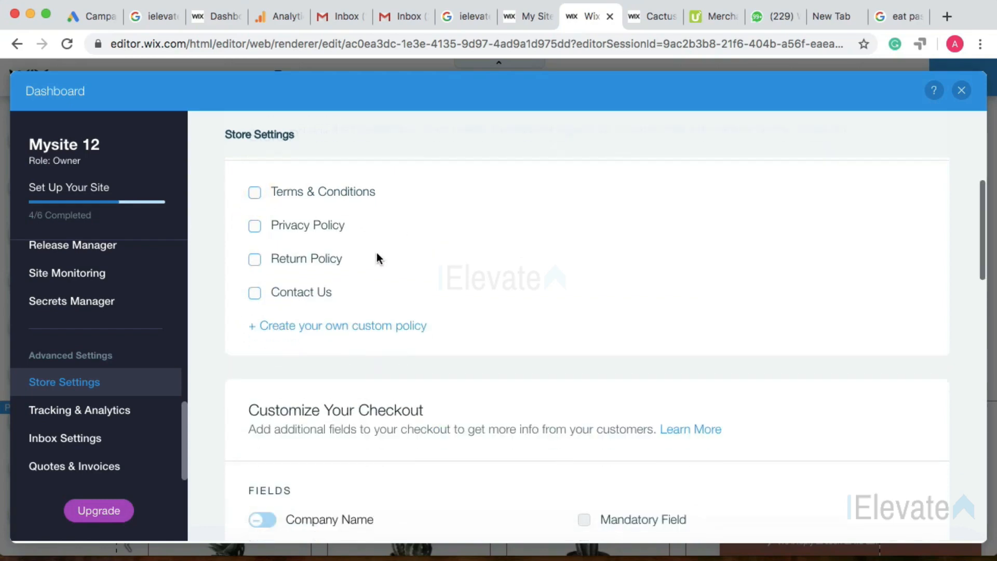
scroll(376, 252, up, 1)
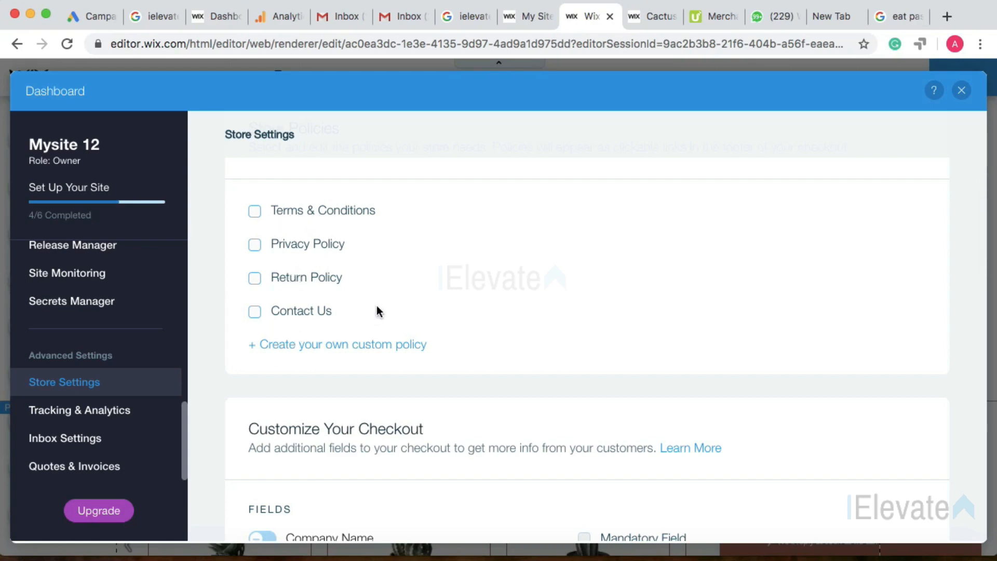
scroll(377, 307, up, 3)
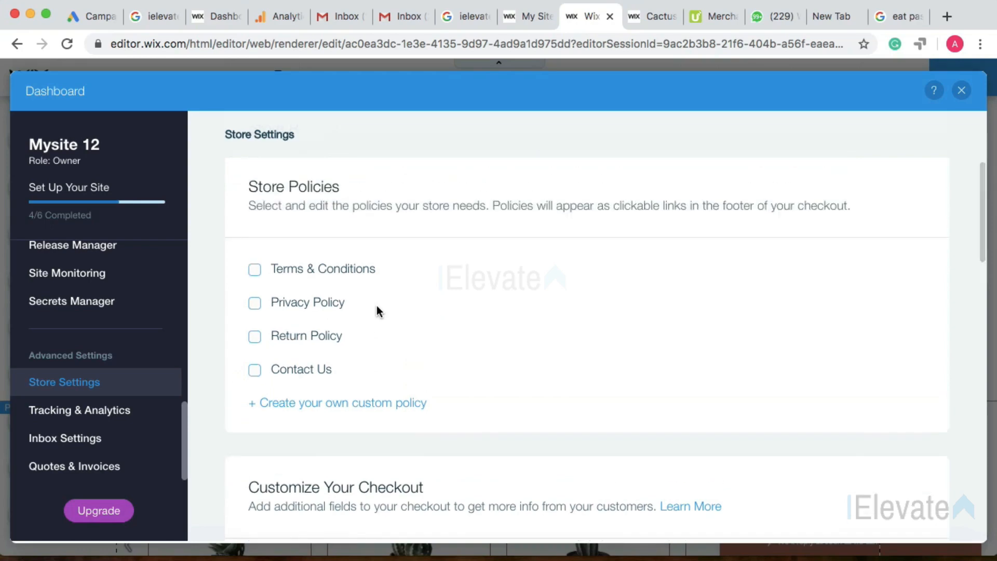
scroll(376, 311, down, 10)
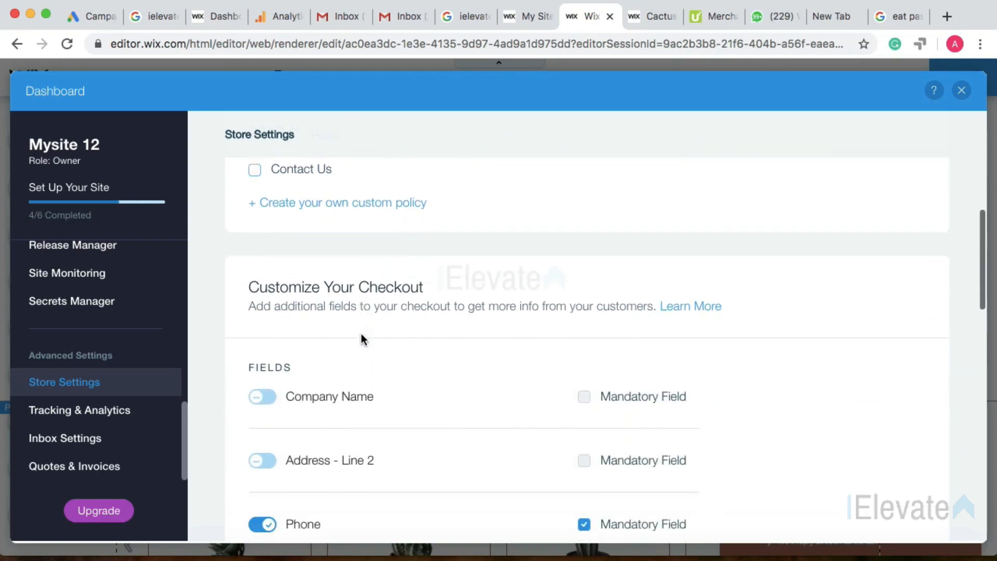
scroll(361, 336, down, 2)
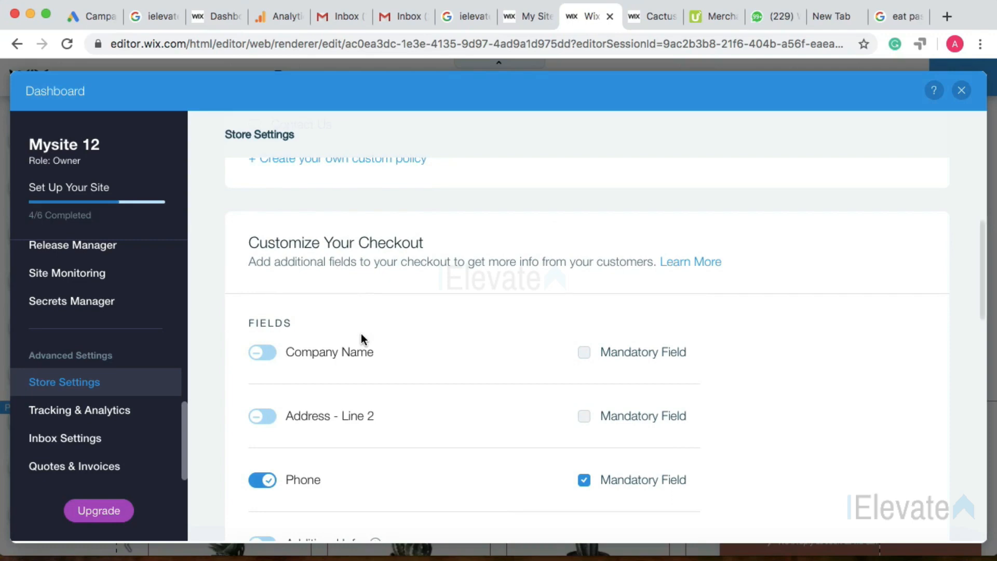
scroll(361, 334, down, 2)
scroll(441, 316, down, 1)
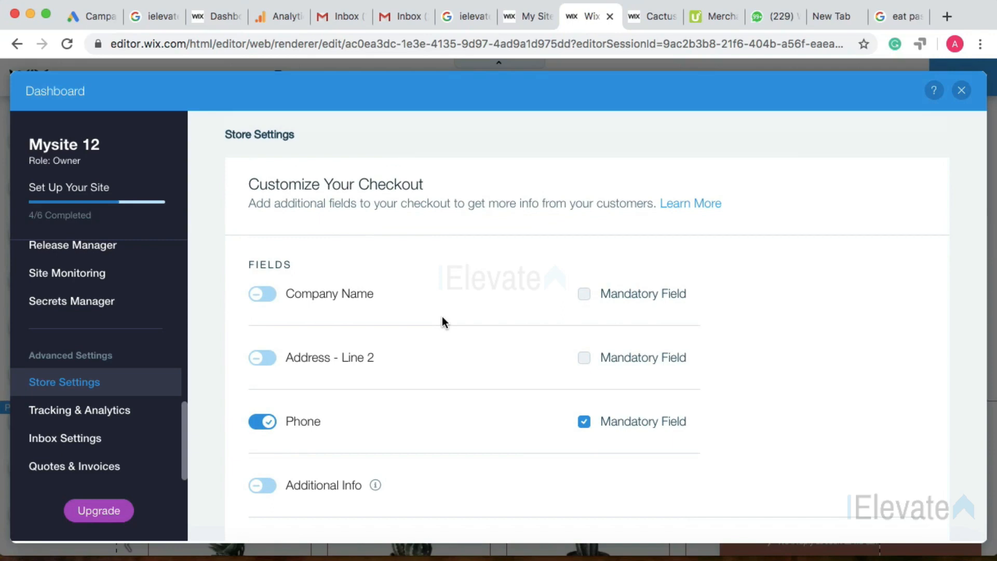
scroll(442, 316, down, 1)
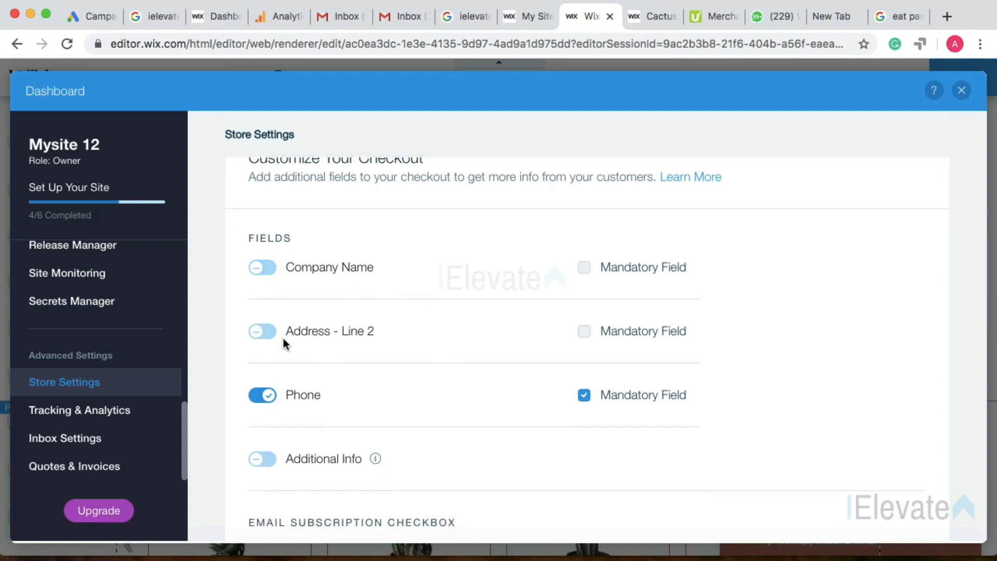
scroll(267, 339, down, 1)
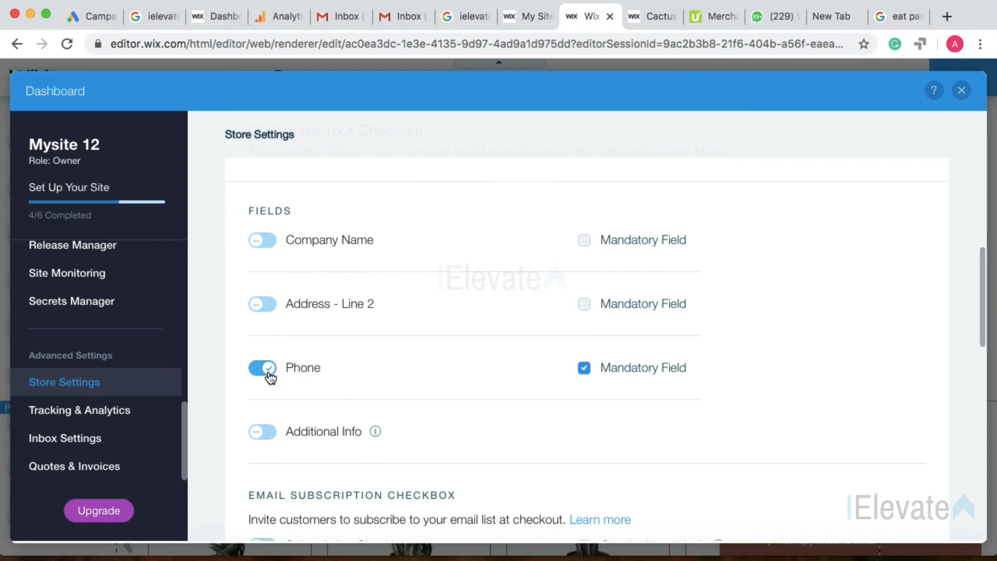
scroll(422, 374, up, 1)
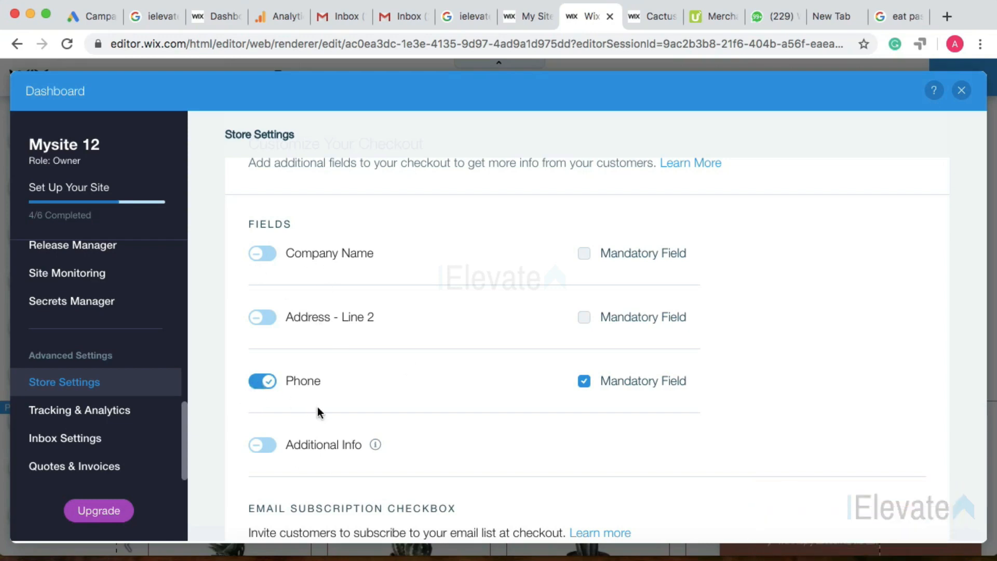
scroll(317, 407, down, 3)
scroll(318, 408, up, 2)
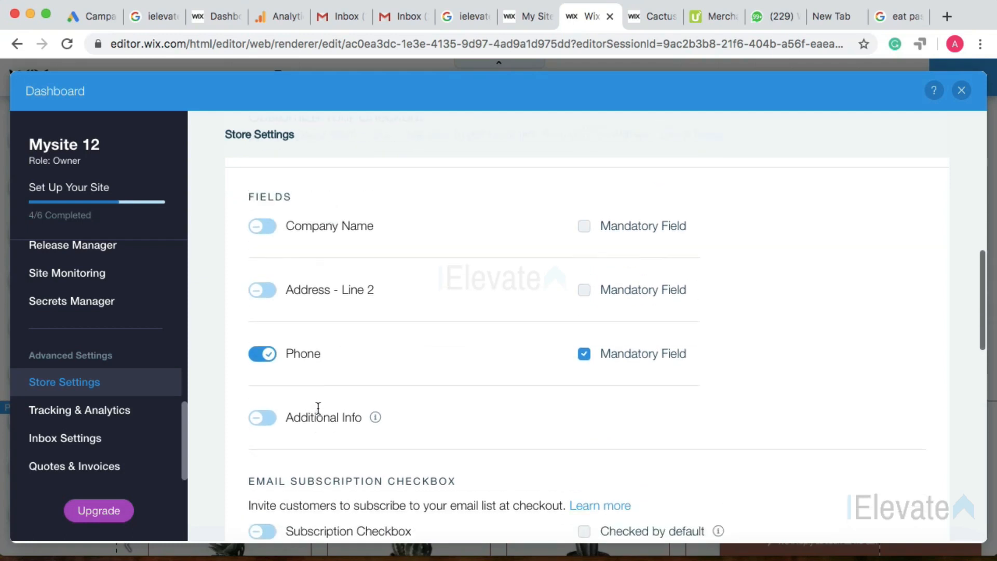
Try enabling the Additional Info checkout field to see its title and mandatory options, and disable it again.
click(270, 422)
scroll(222, 437, down, 2)
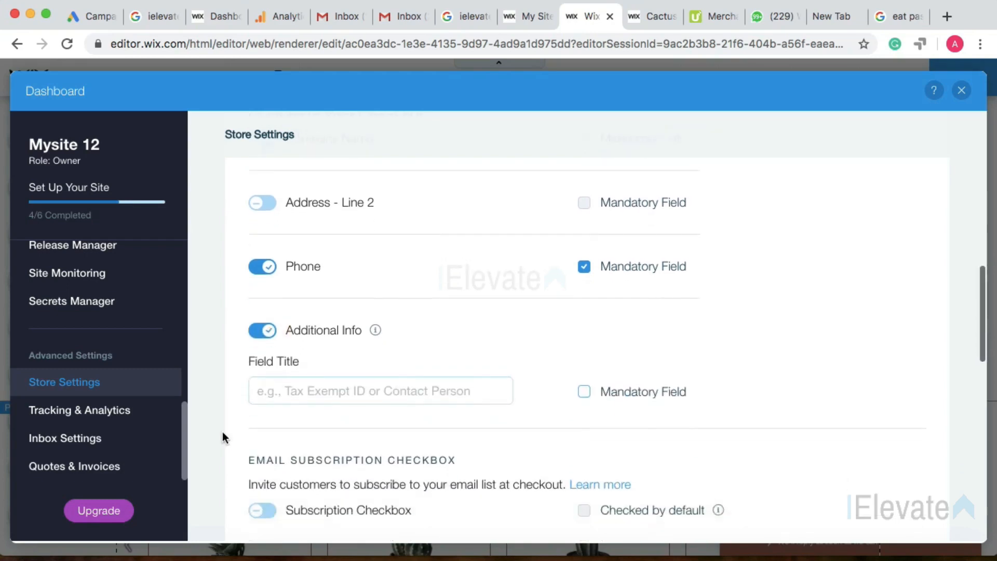
click(257, 332)
scroll(444, 333, up, 3)
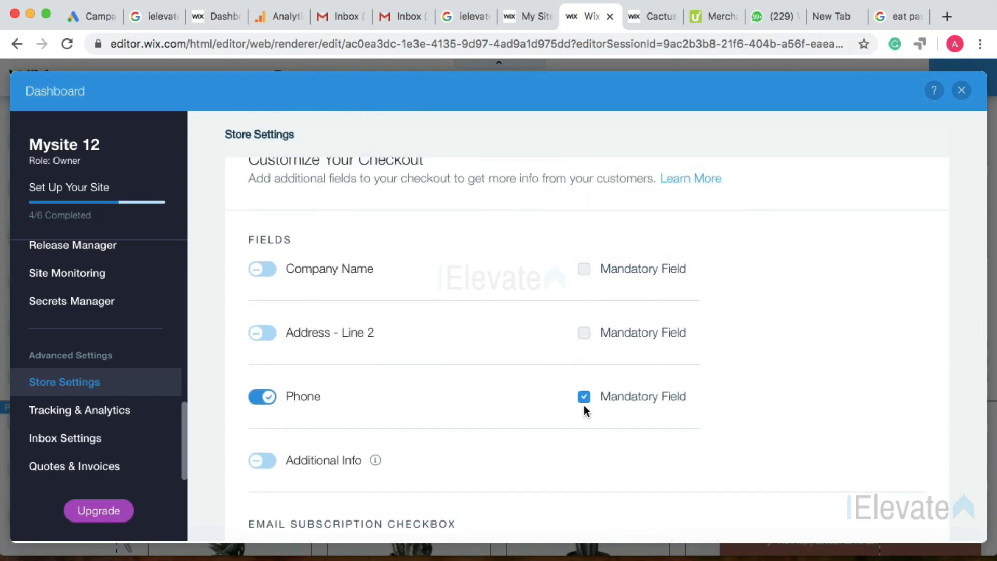
Try enabling the email Subscription Checkbox for the checkout, and disable it again.
scroll(515, 409, down, 2)
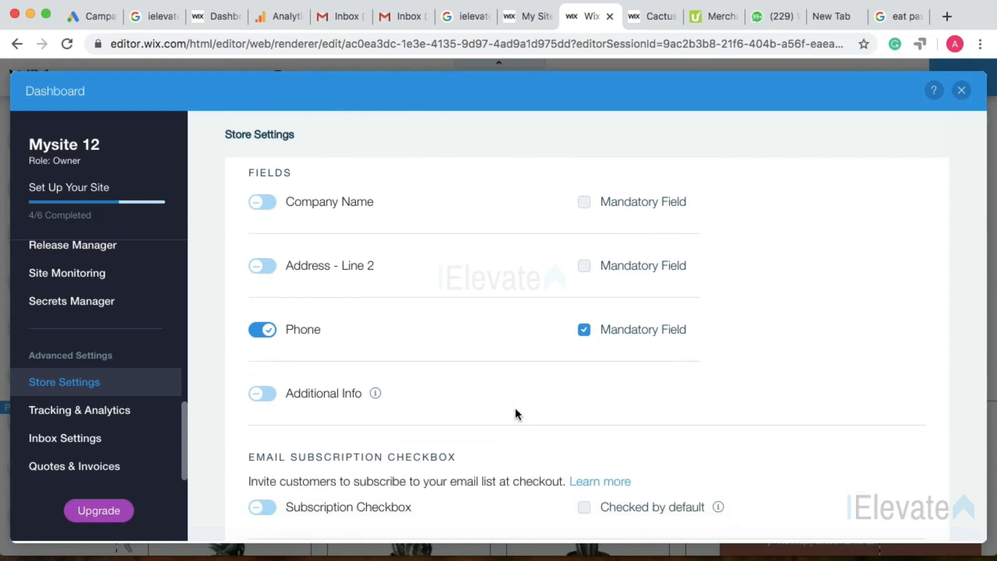
scroll(516, 410, down, 3)
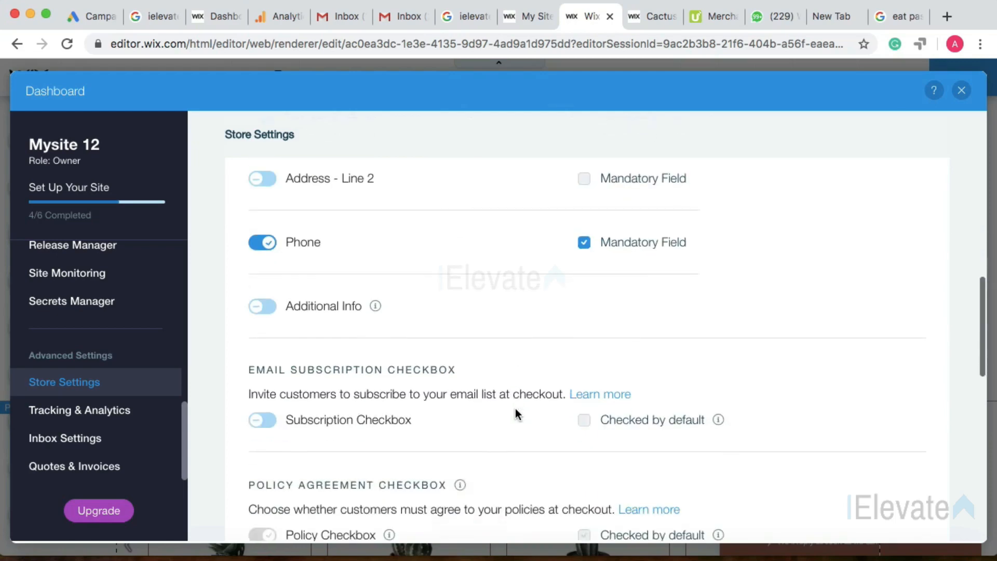
scroll(515, 409, up, 3)
scroll(404, 304, up, 3)
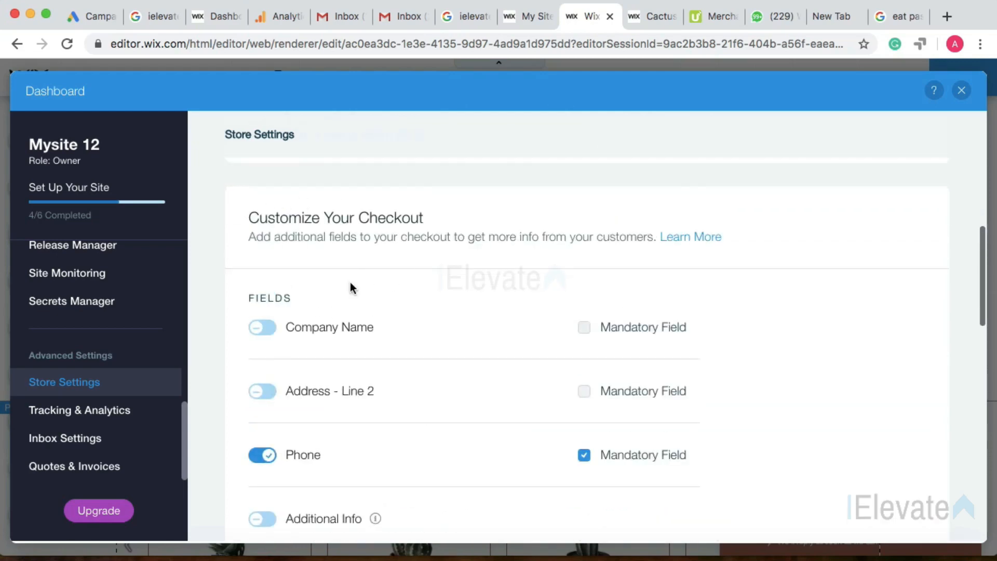
scroll(375, 316, down, 3)
scroll(375, 314, down, 5)
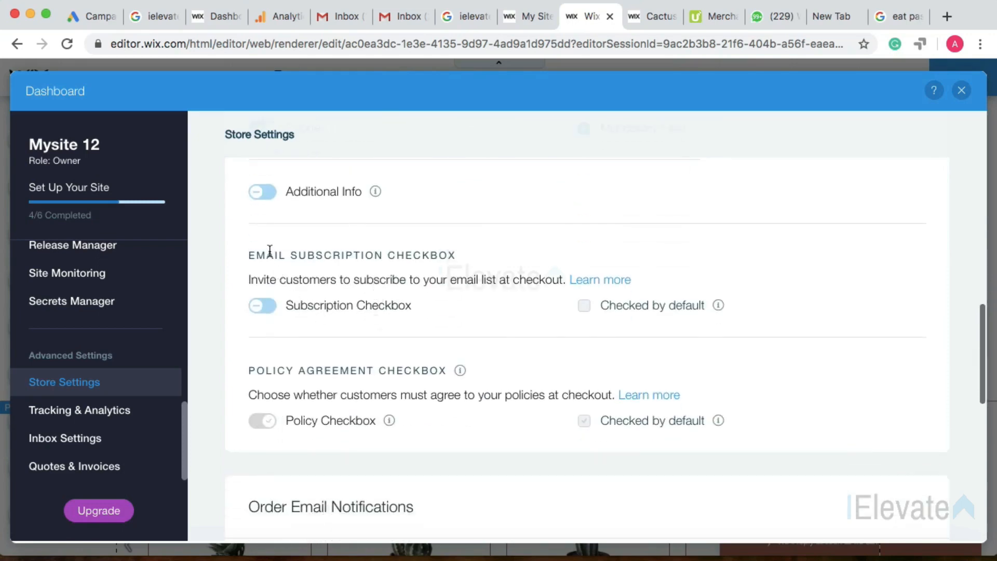
triple_click(321, 255)
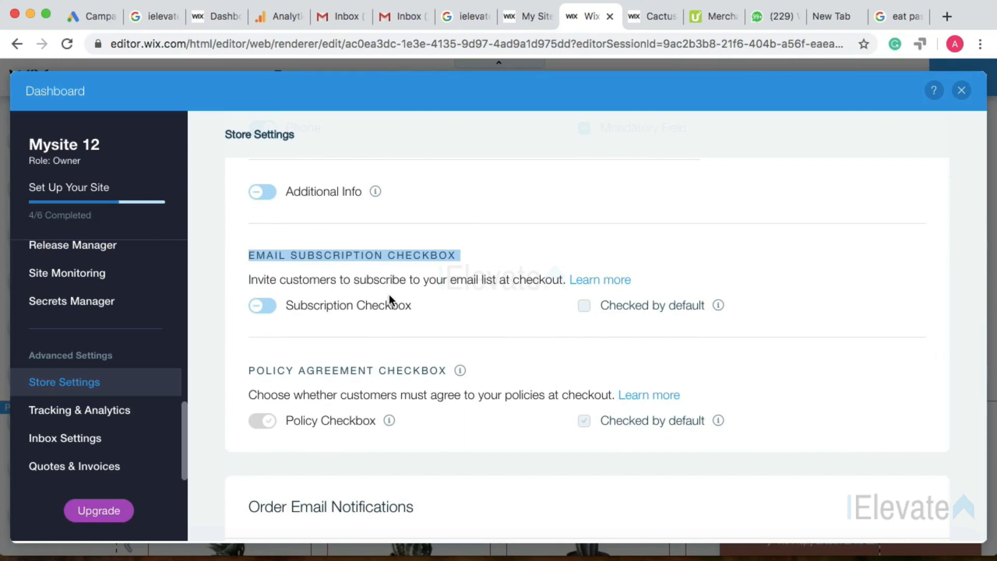
click(263, 306)
click(256, 310)
scroll(315, 302, down, 1)
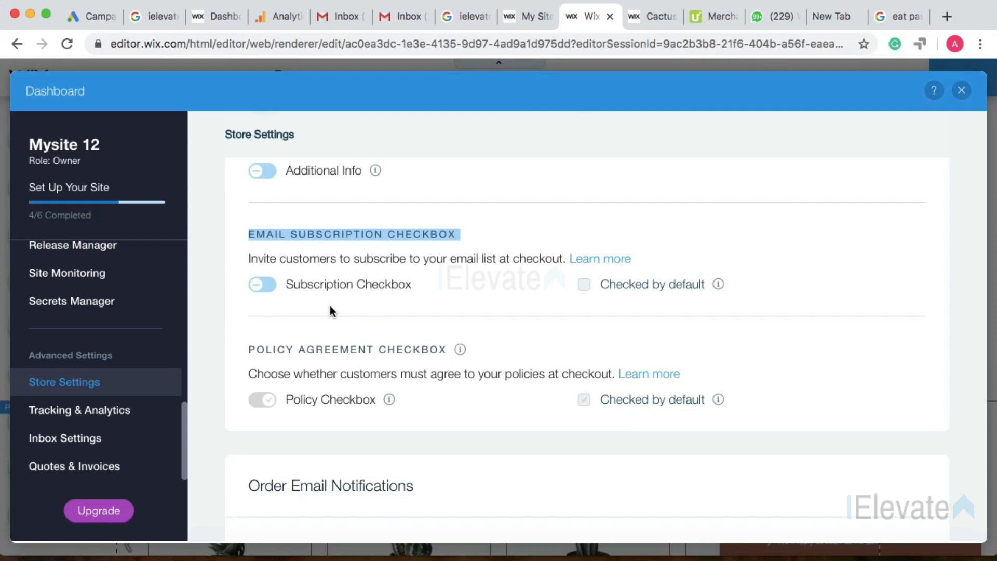
Review the Policy Agreement Checkbox options and the introduction to the Order Email Notifications section.
scroll(329, 306, down, 3)
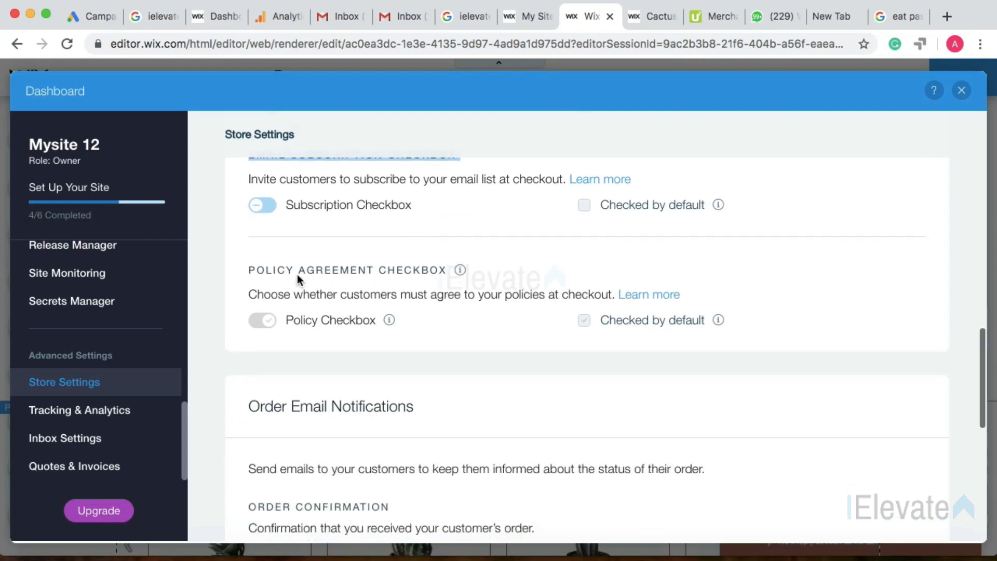
scroll(405, 301, down, 2)
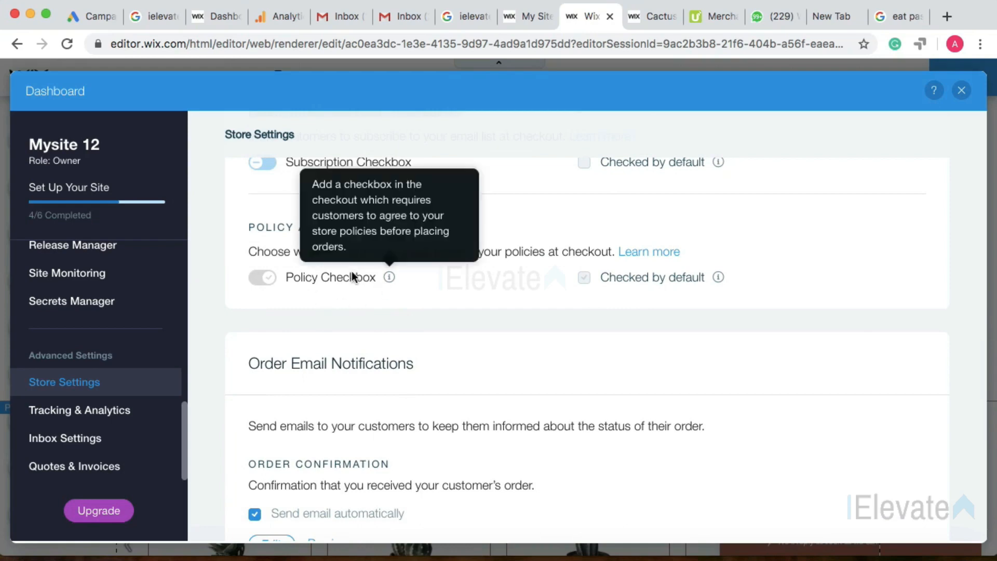
scroll(378, 311, down, 2)
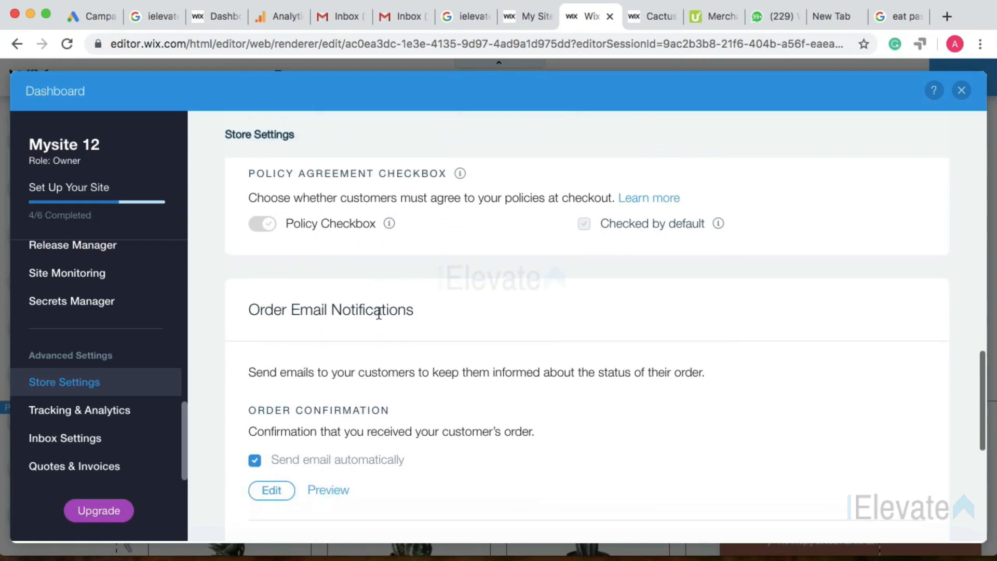
scroll(378, 311, down, 5)
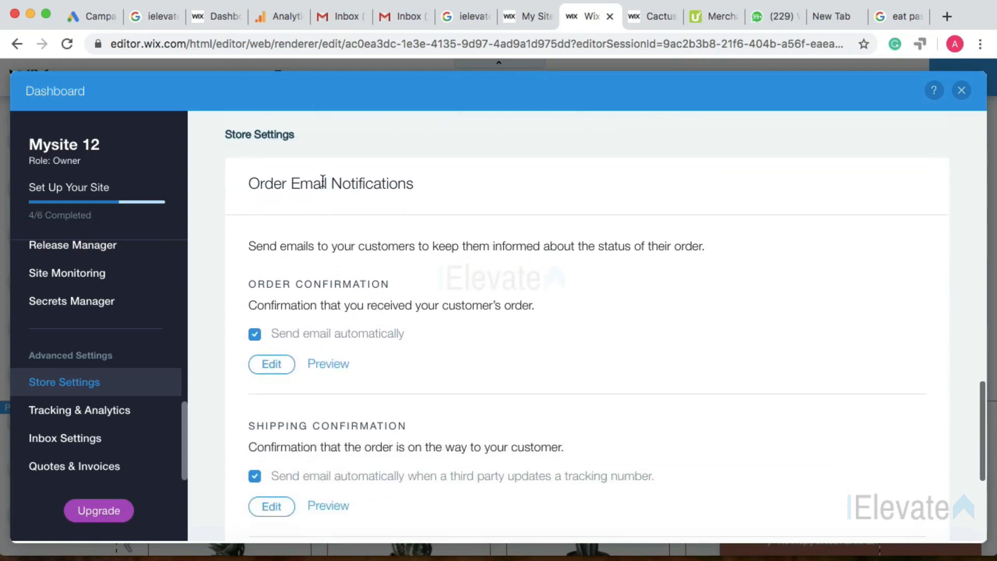
triple_click(322, 182)
click(399, 207)
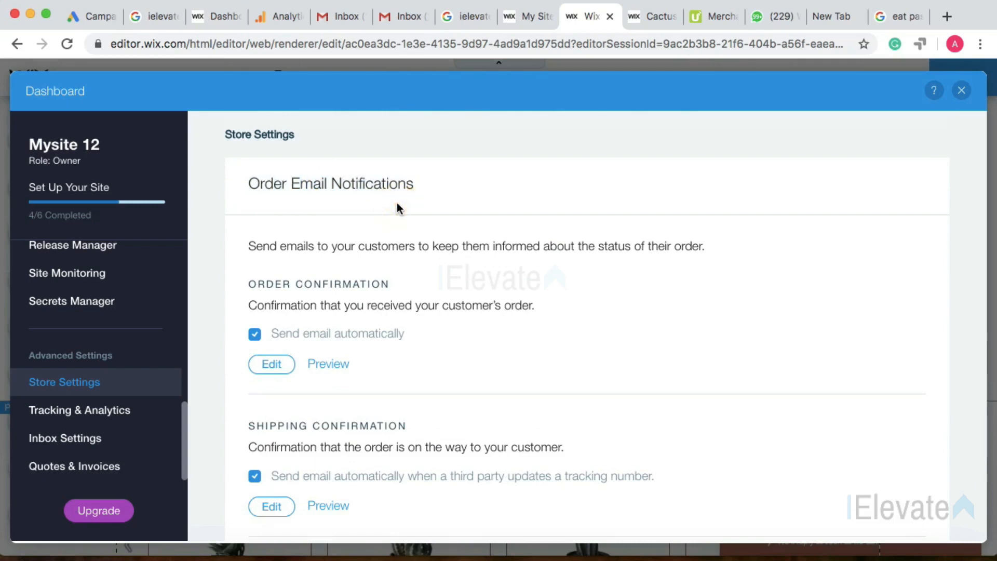
scroll(398, 207, down, 1)
double_click(271, 223)
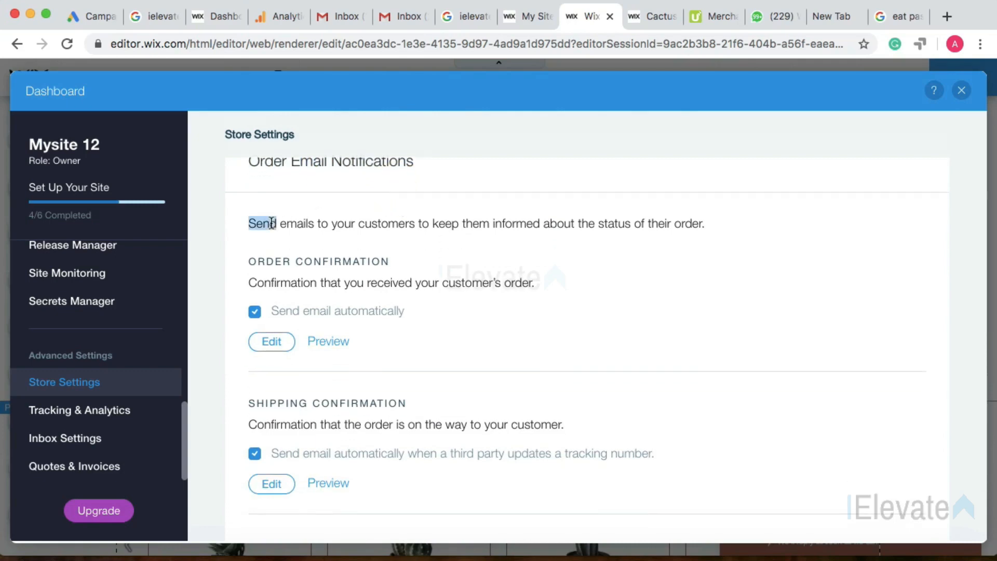
double_click(289, 224)
click(274, 223)
drag(249, 223, 515, 238)
click(515, 239)
scroll(515, 238, down, 2)
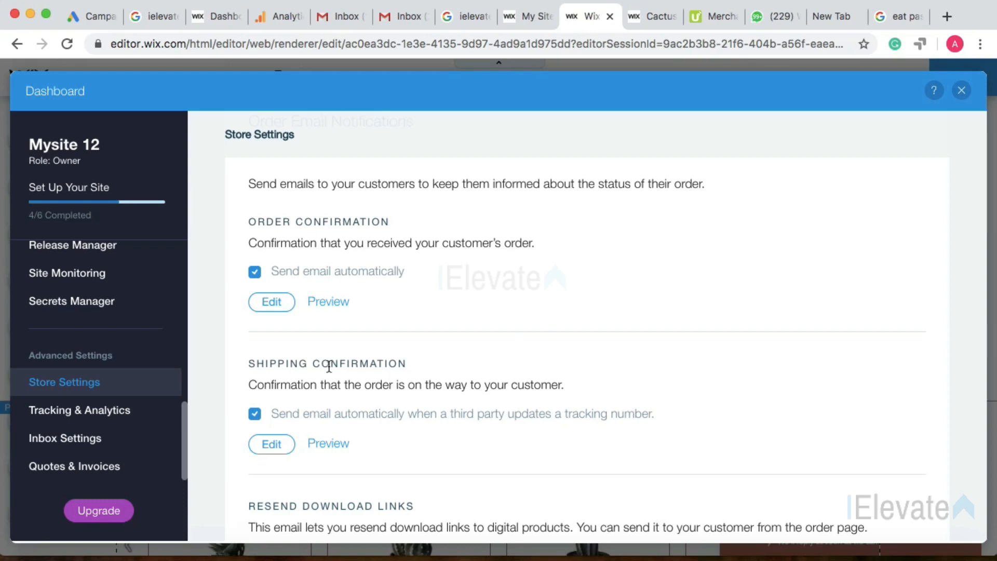
Review the Order Confirmation, Shipping Confirmation, Resend Download Links and Ready for Pickup email notification settings.
click(246, 242)
drag(245, 241, 558, 252)
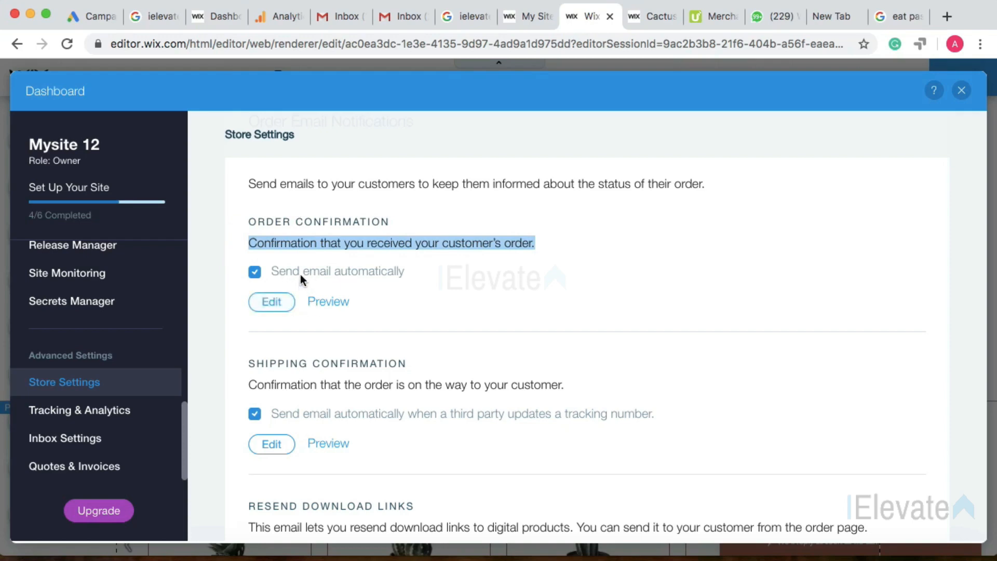
scroll(344, 321, down, 2)
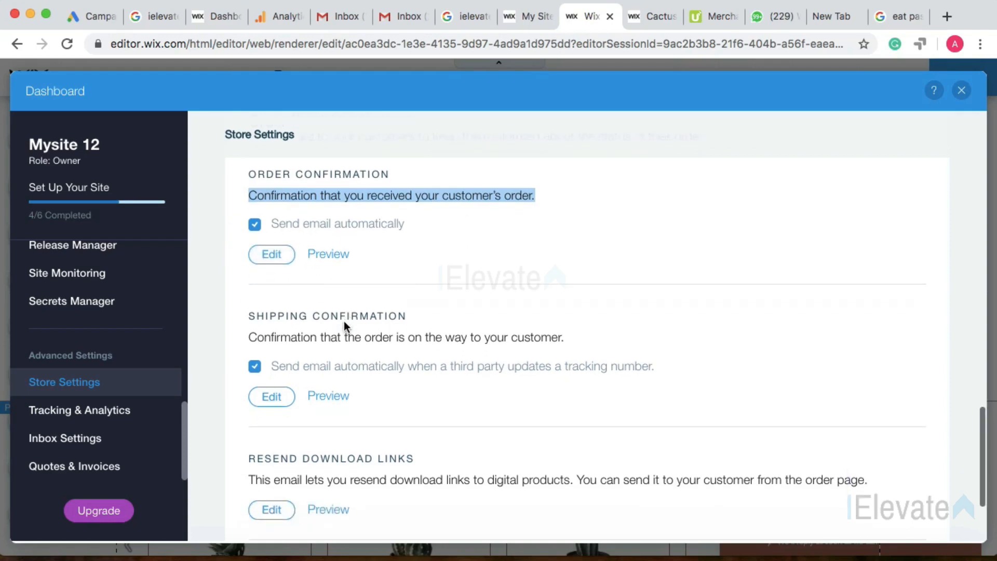
scroll(329, 322, down, 1)
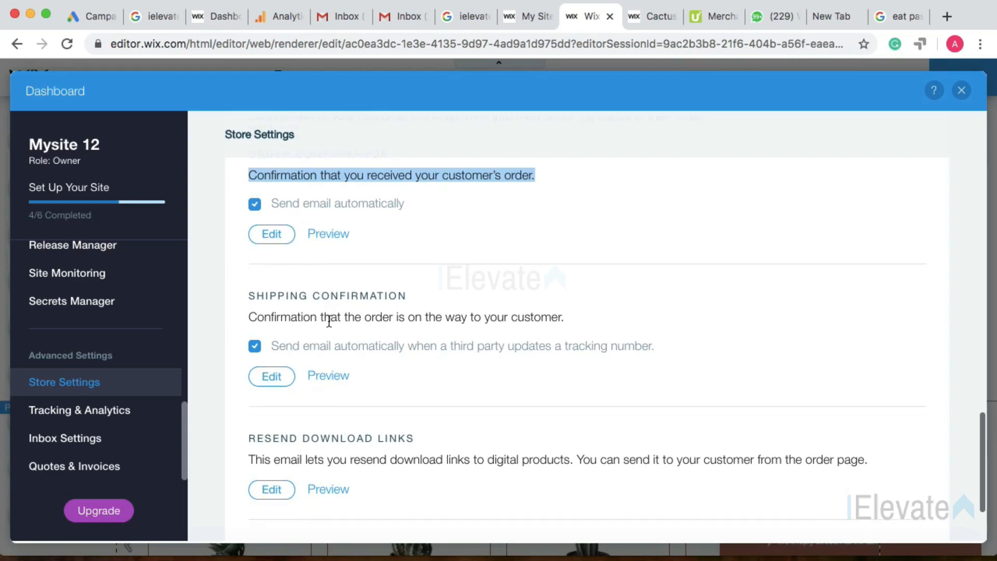
triple_click(279, 297)
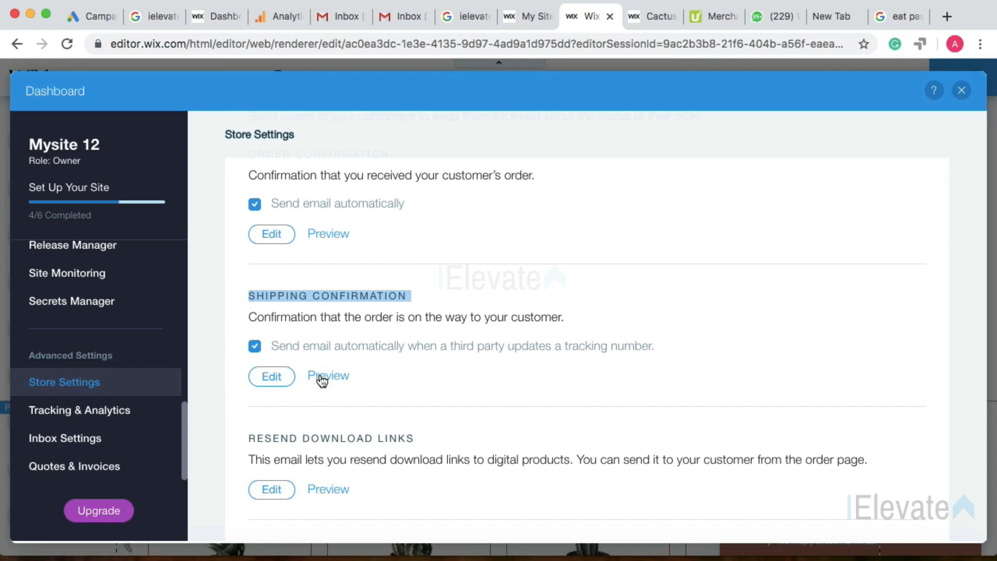
scroll(329, 424, down, 3)
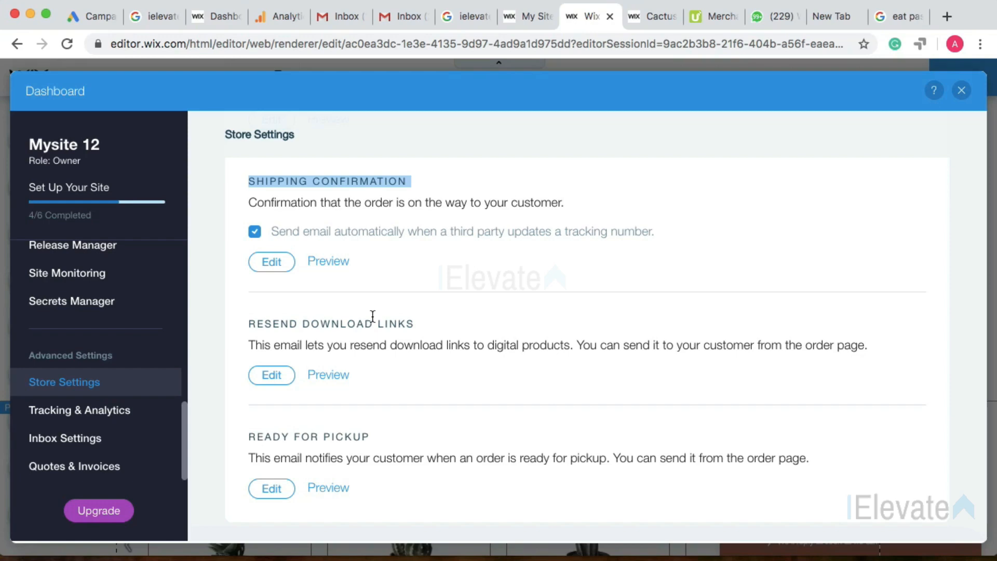
triple_click(295, 436)
triple_click(334, 436)
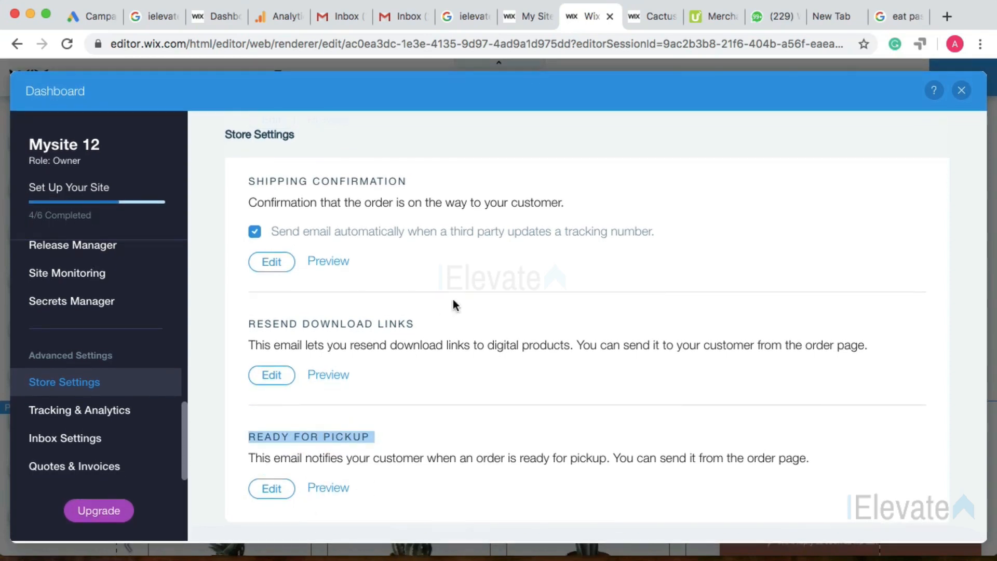
click(453, 301)
Preview the Order Confirmation email and examine its store name, heading and order details.
scroll(453, 303, up, 2)
scroll(453, 302, up, 3)
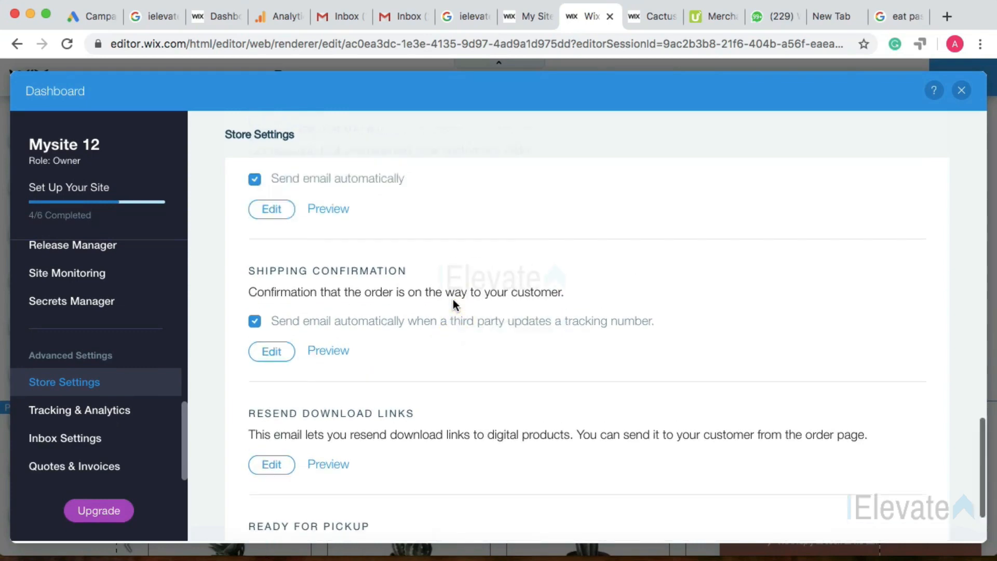
scroll(450, 305, up, 1)
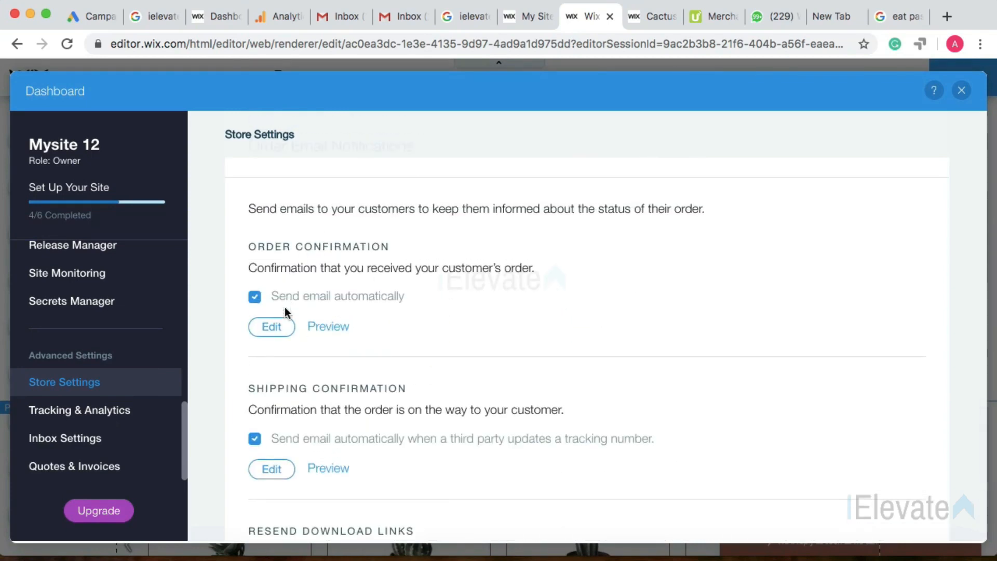
click(330, 327)
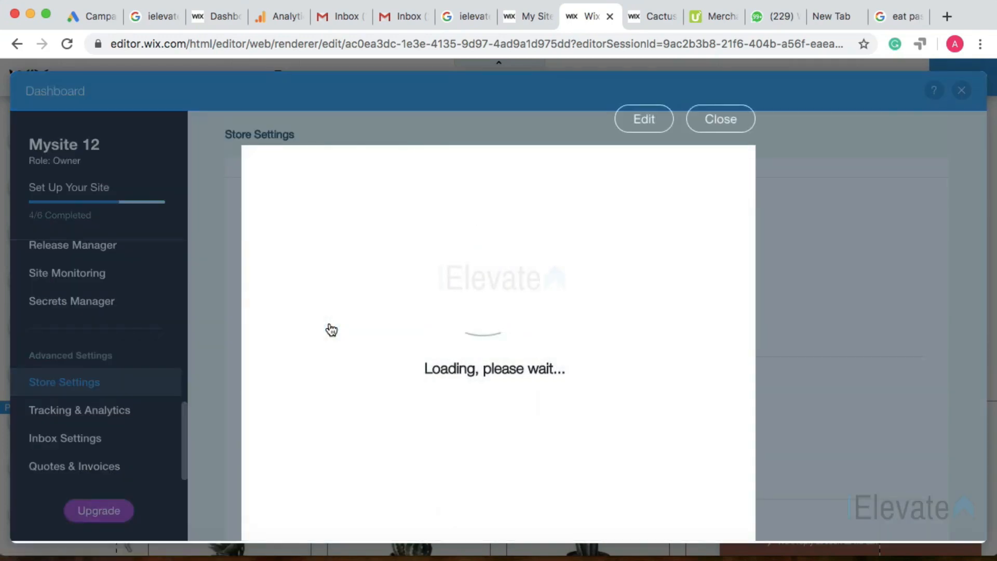
scroll(508, 307, down, 1)
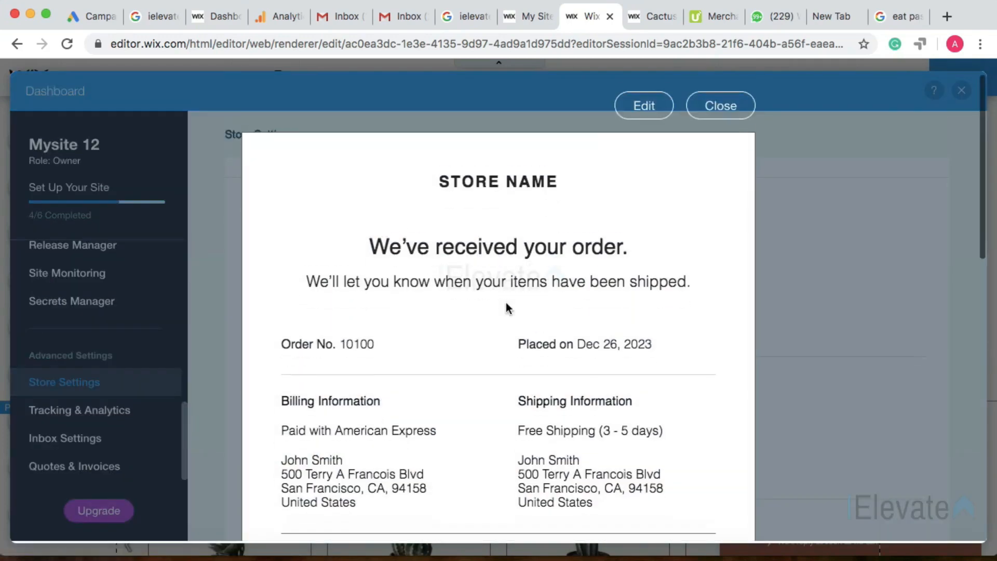
triple_click(494, 173)
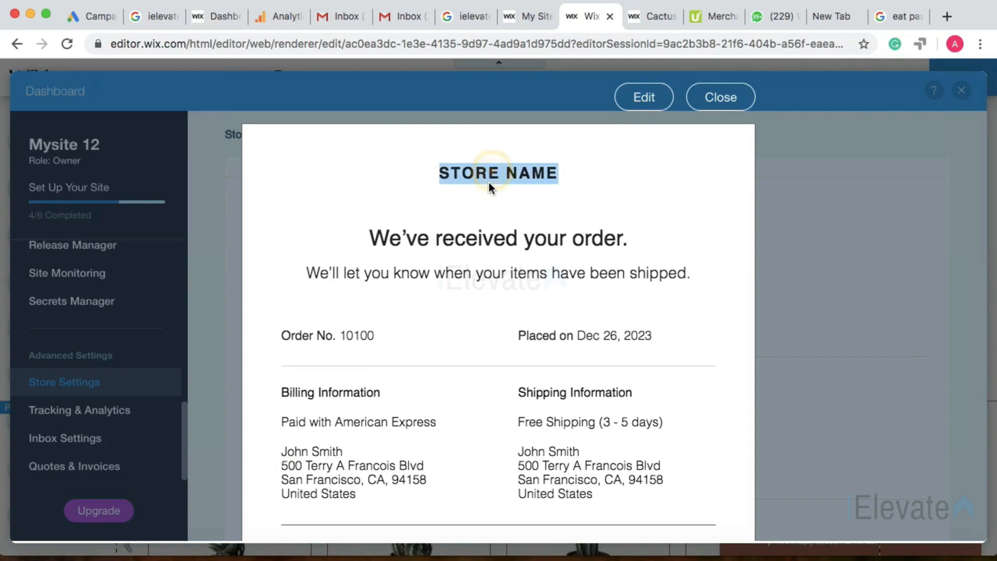
scroll(491, 188, down, 1)
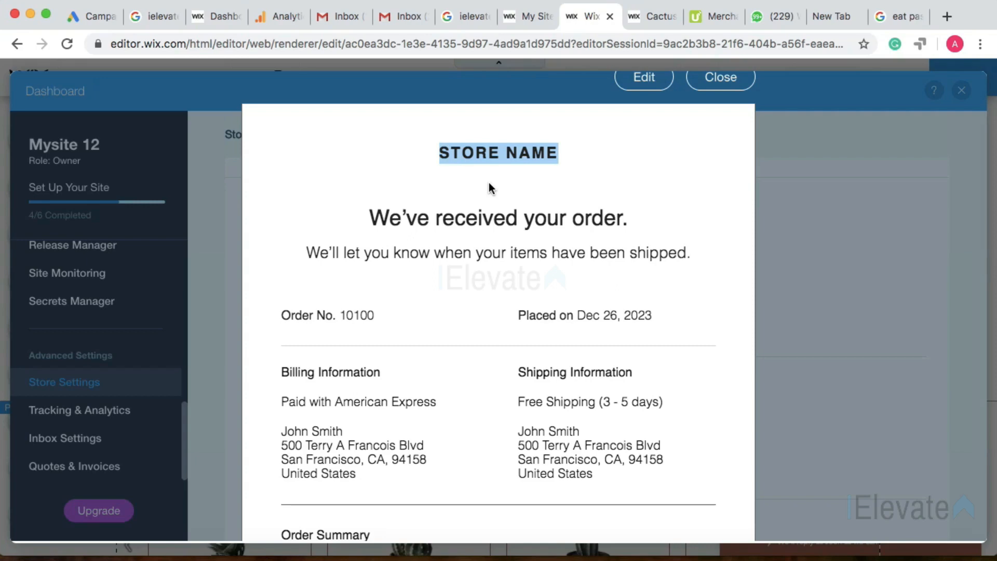
scroll(462, 208, down, 1)
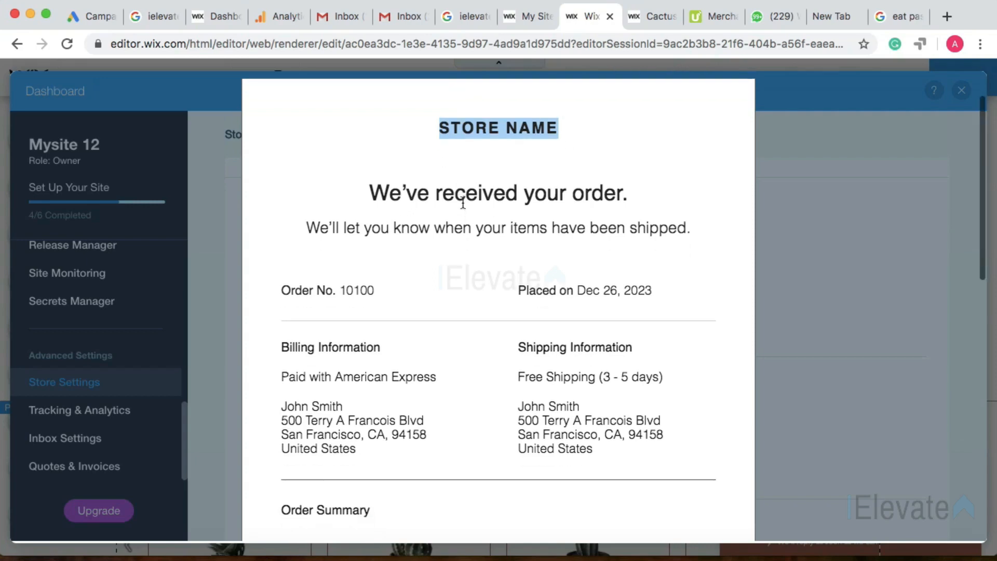
double_click(462, 204)
scroll(421, 250, down, 1)
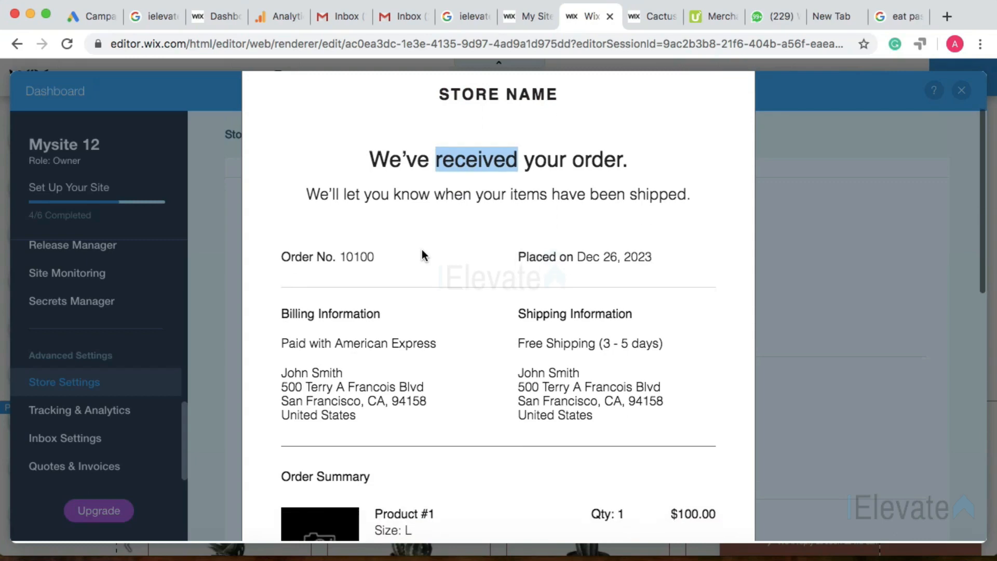
Examine the billing and shipping information, order summary, totals and contact section of the order confirmation email preview.
scroll(421, 249, down, 2)
scroll(329, 220, down, 2)
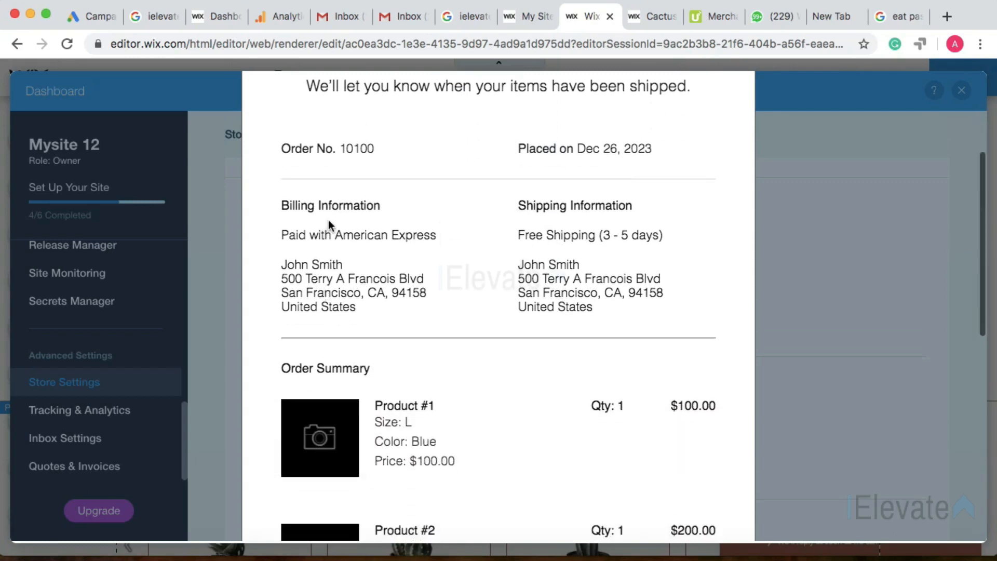
triple_click(324, 290)
click(333, 275)
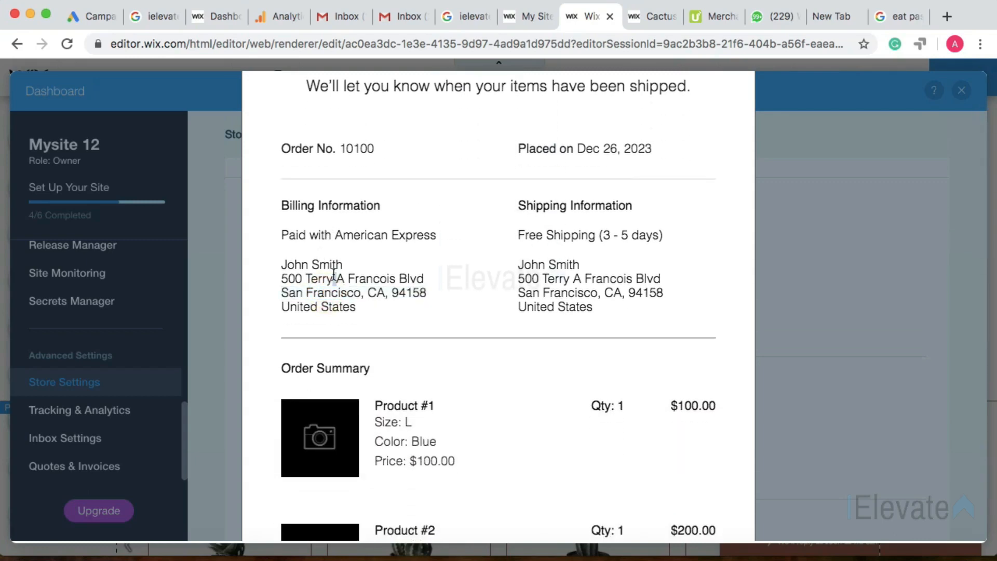
double_click(327, 264)
scroll(453, 307, down, 1)
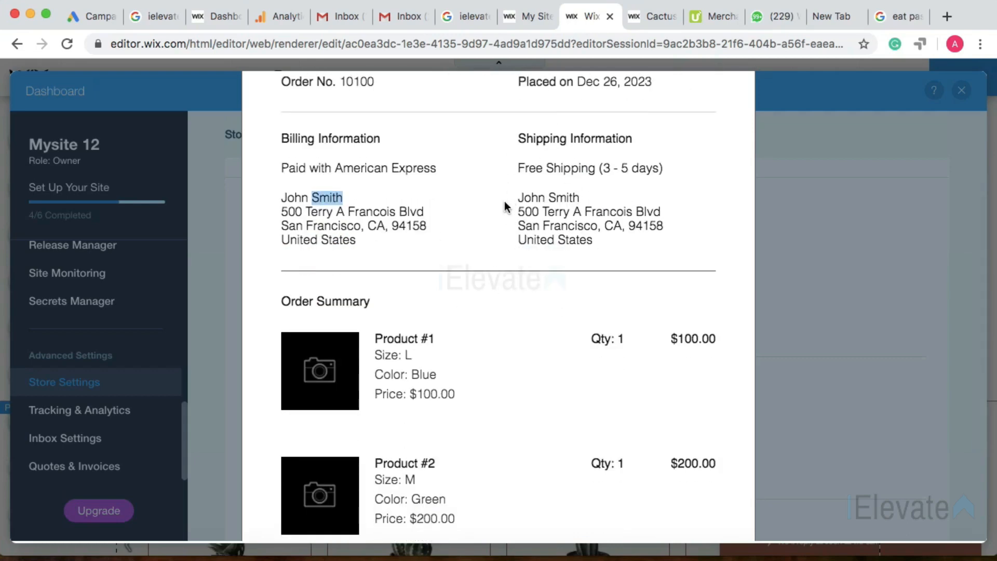
scroll(507, 206, down, 2)
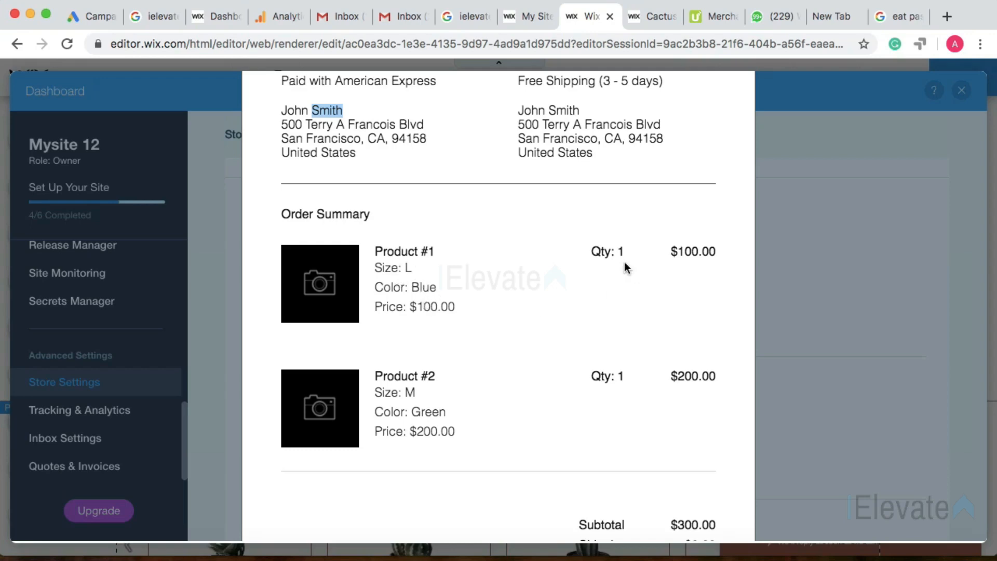
scroll(466, 396, down, 3)
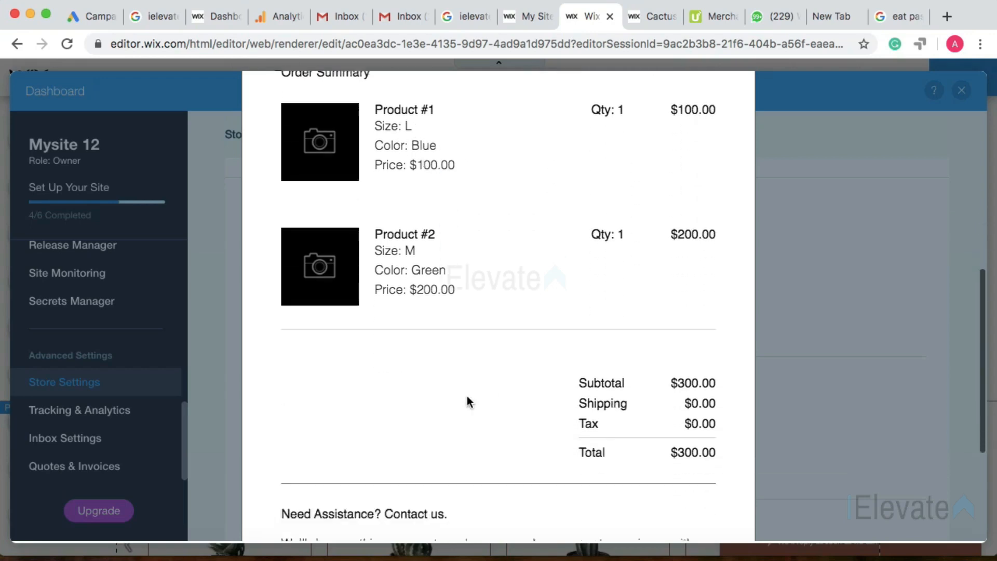
scroll(467, 396, up, 1)
scroll(647, 353, down, 3)
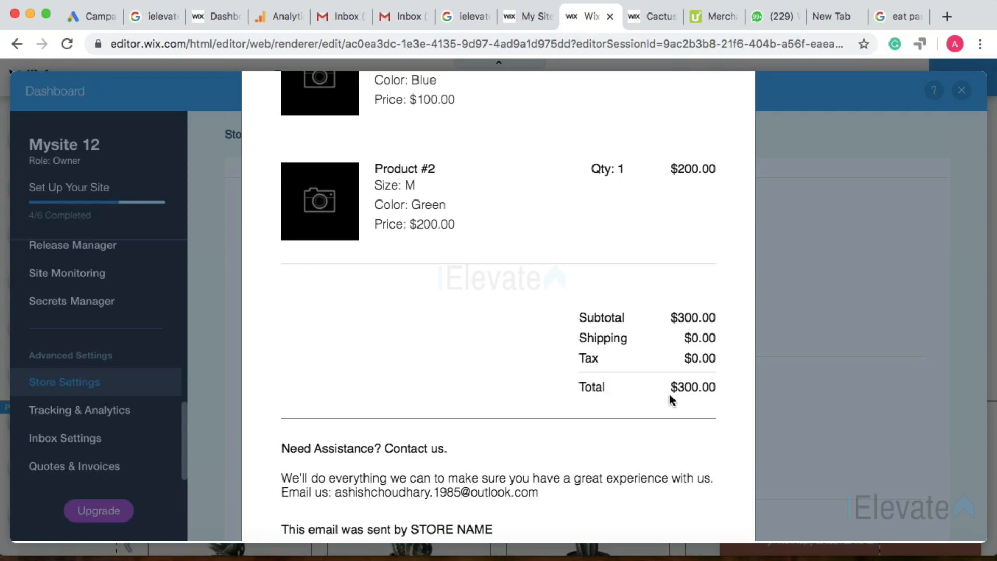
Examine the assistance heading and sender line in the footer of the order confirmation email preview, and close the preview.
scroll(652, 404, down, 3)
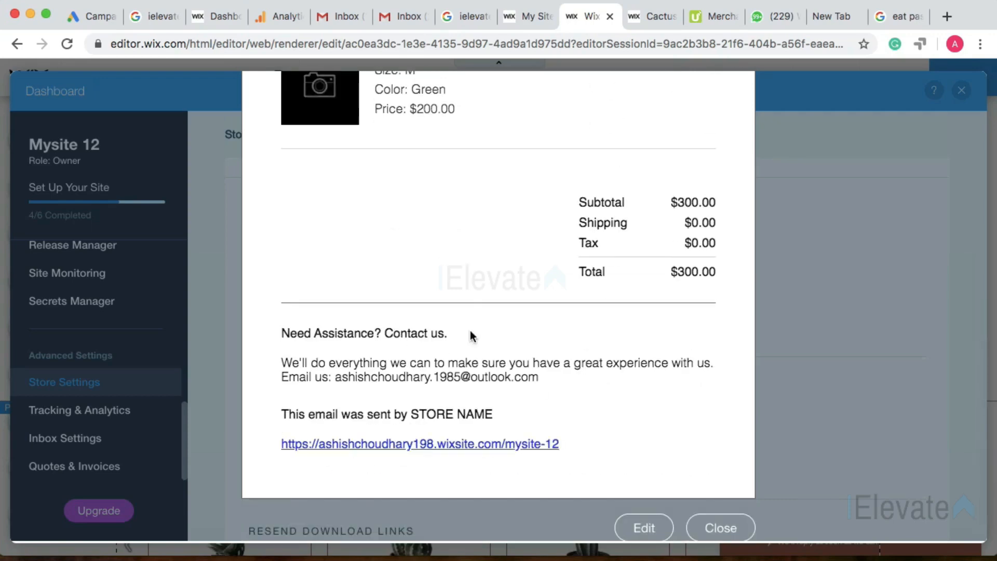
triple_click(420, 329)
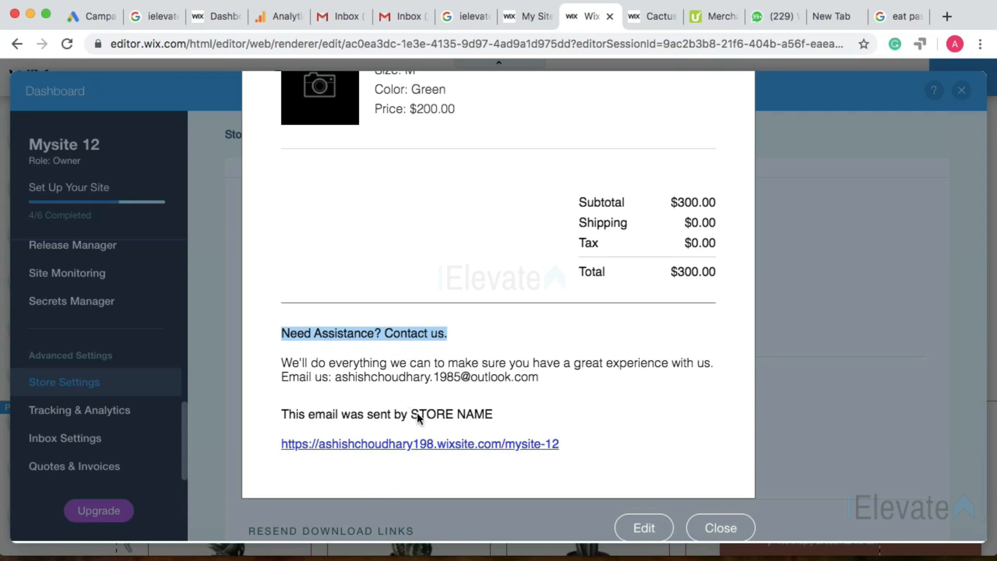
triple_click(369, 415)
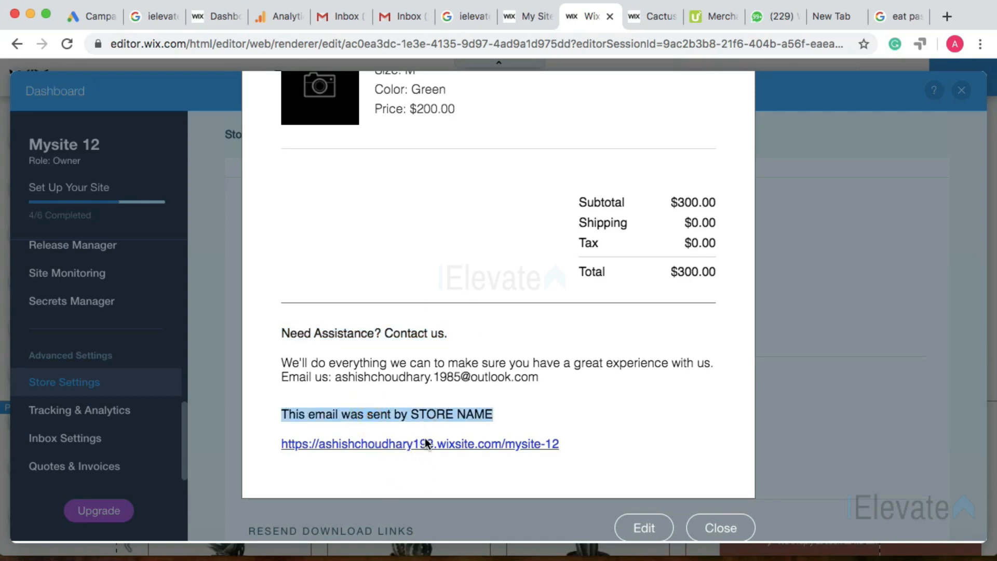
scroll(563, 318, up, 6)
scroll(583, 234, up, 8)
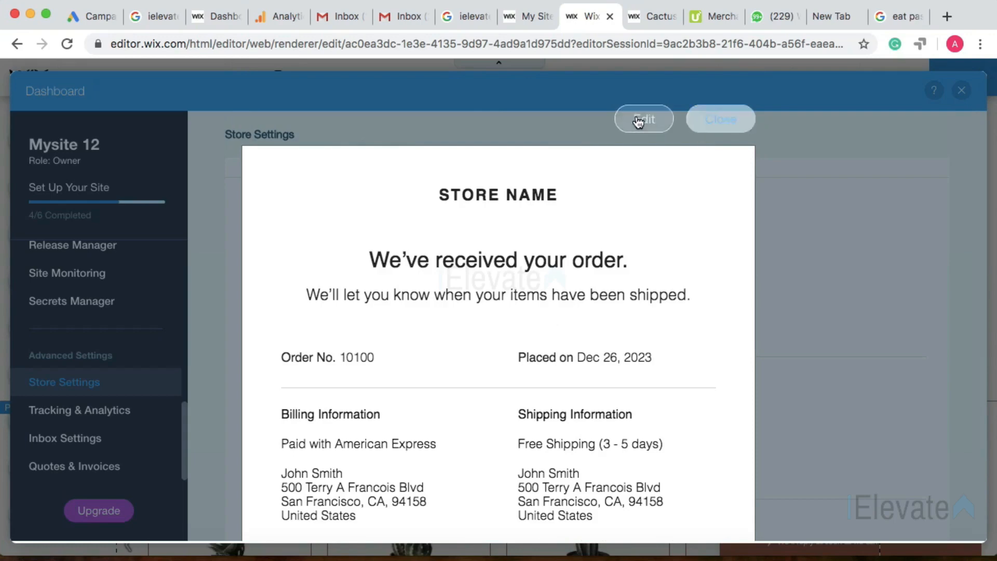
click(744, 122)
Open the Order Confirmation email for editing and review its title, subtitle, footer title and footer description.
scroll(429, 296, down, 2)
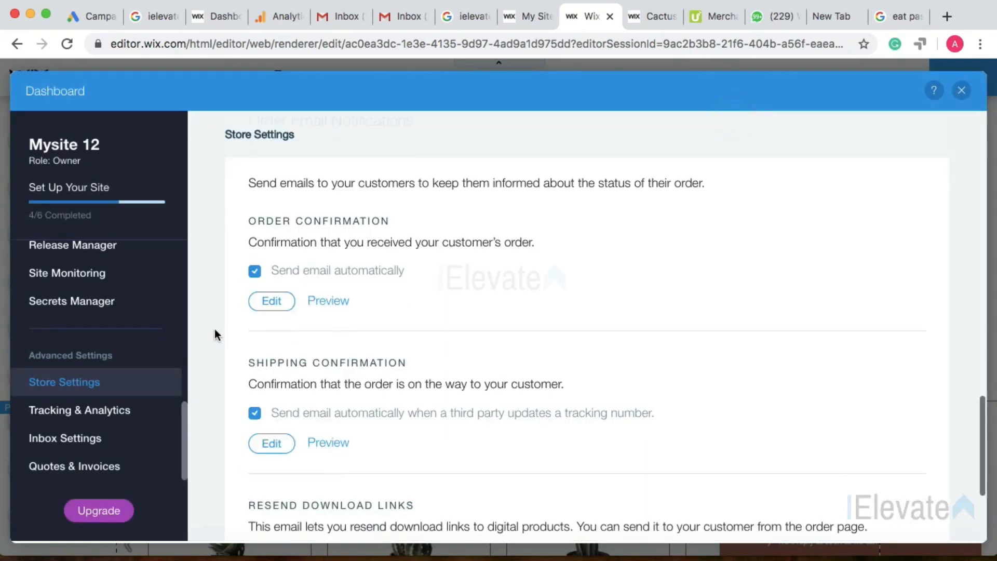
click(272, 301)
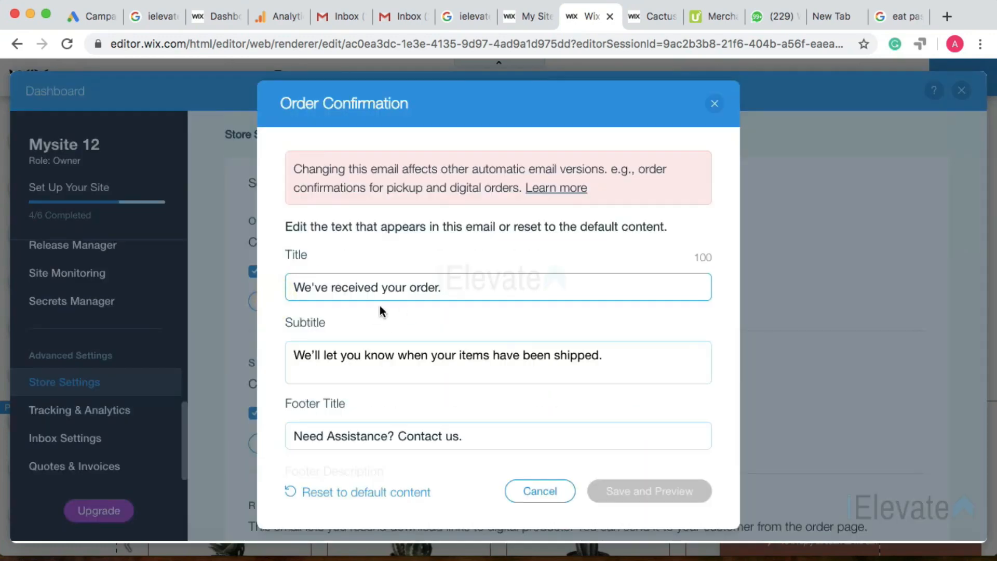
triple_click(360, 288)
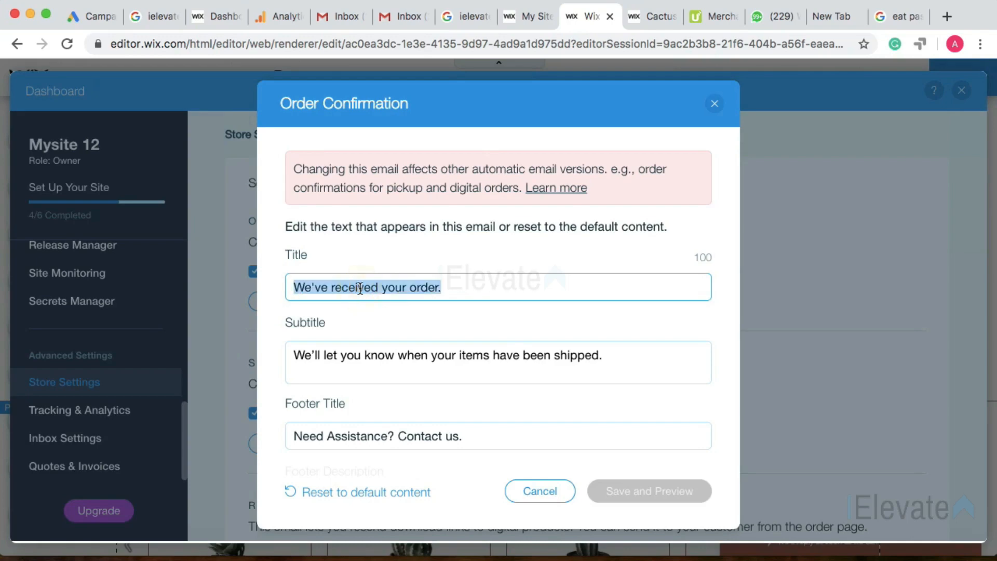
scroll(399, 314, down, 1)
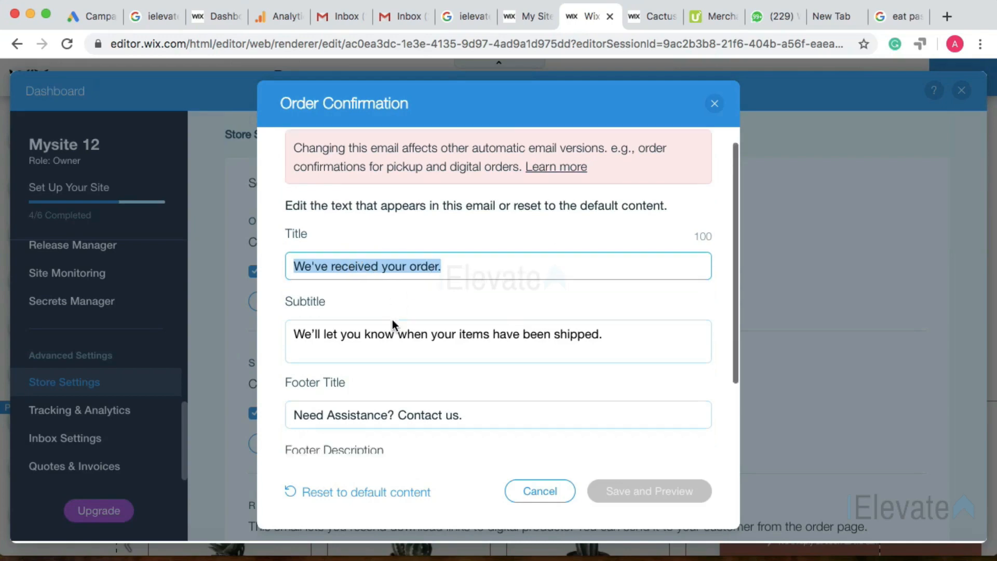
click(374, 326)
scroll(373, 369, down, 2)
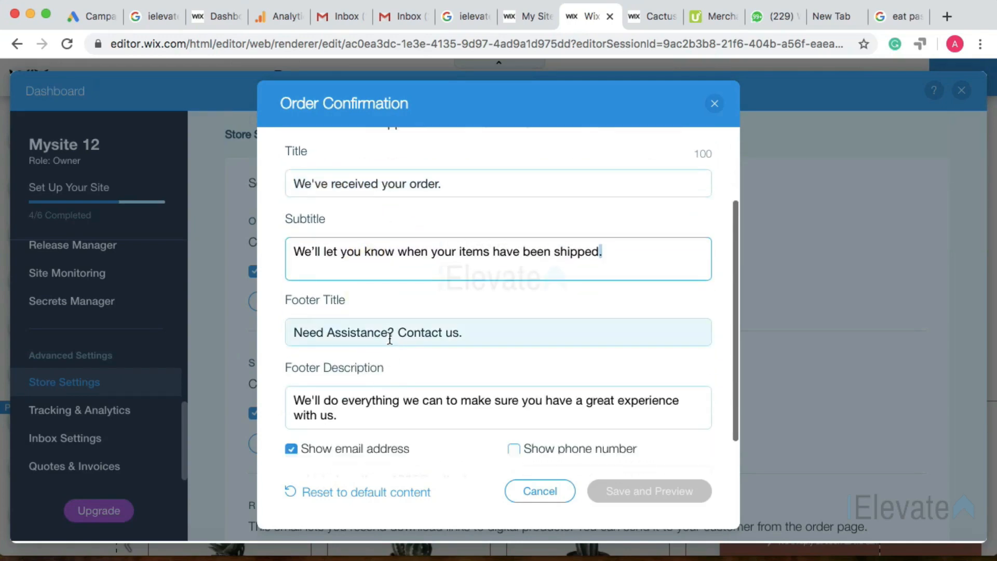
triple_click(368, 333)
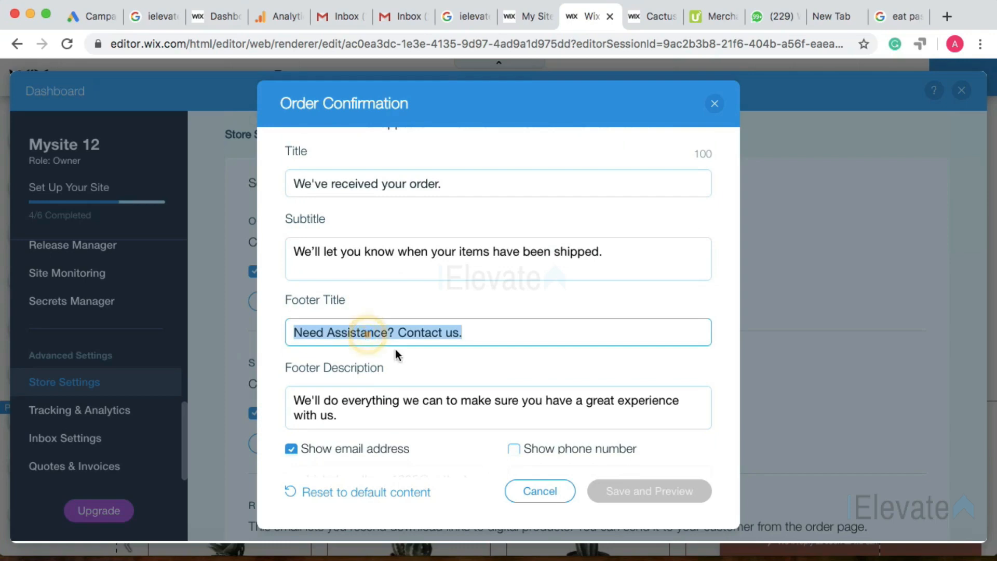
scroll(410, 333, down, 1)
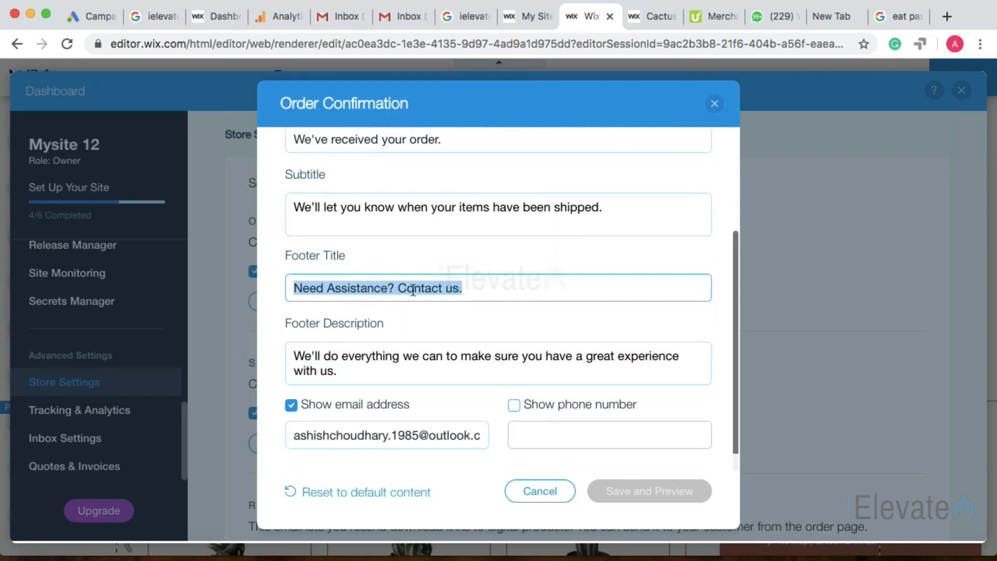
scroll(424, 299, down, 1)
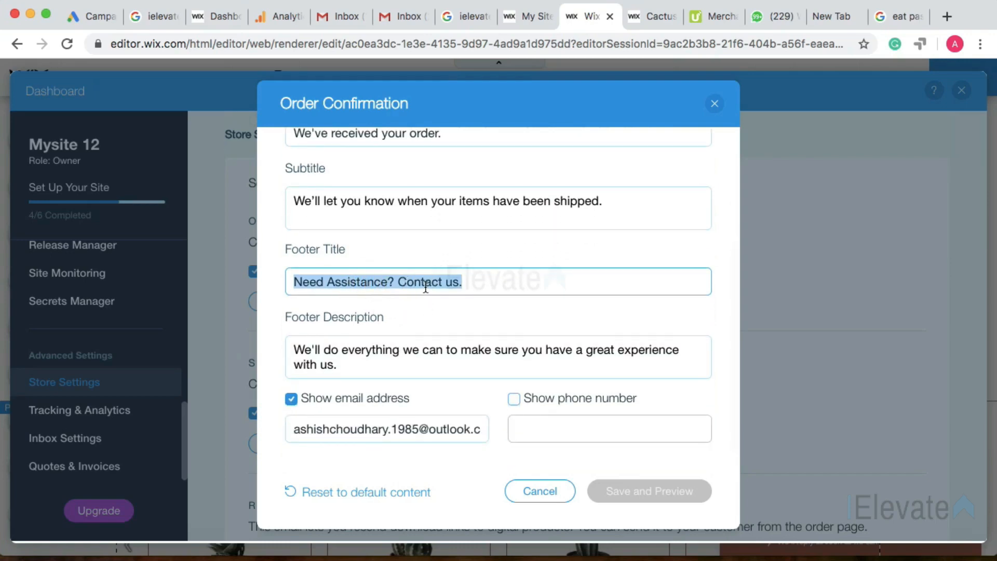
click(372, 358)
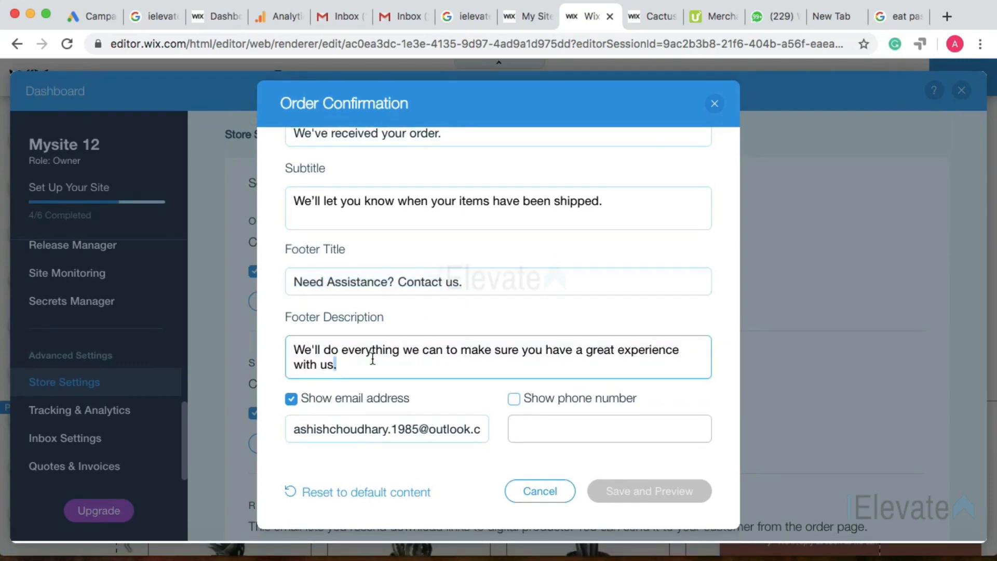
key(super+a)
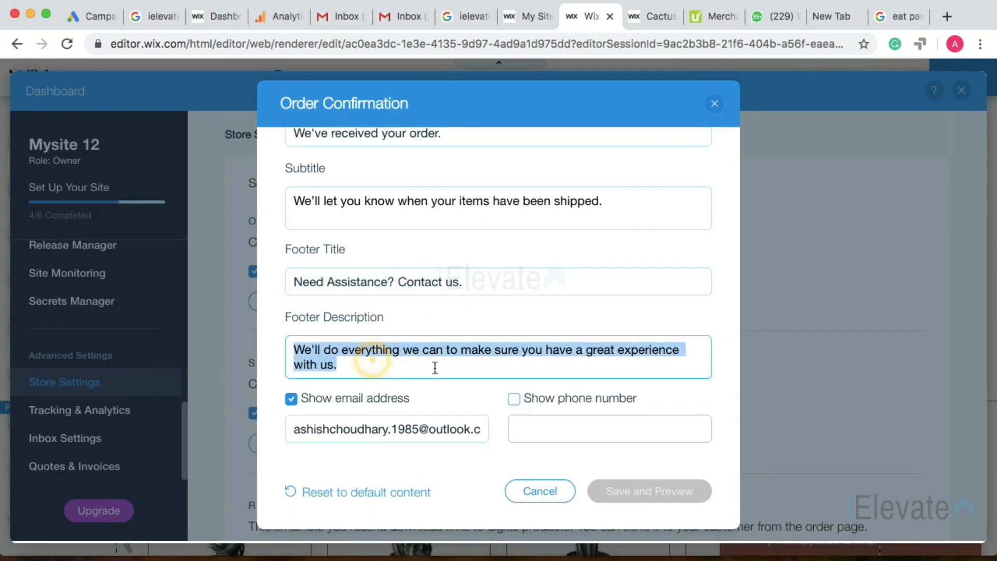
Try showing a phone number in the Order Confirmation email footer, and discard the edit.
click(513, 398)
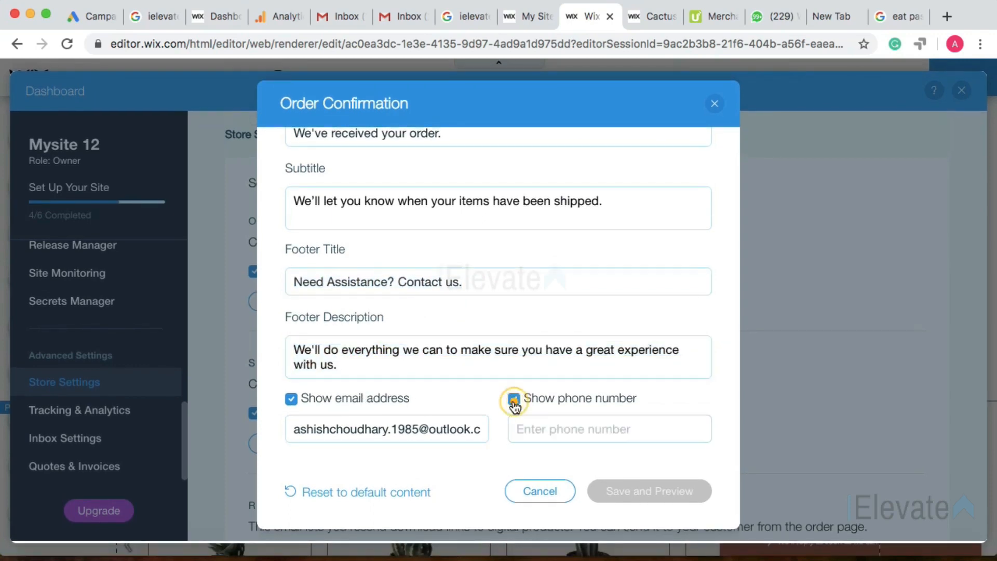
click(525, 430)
click(438, 366)
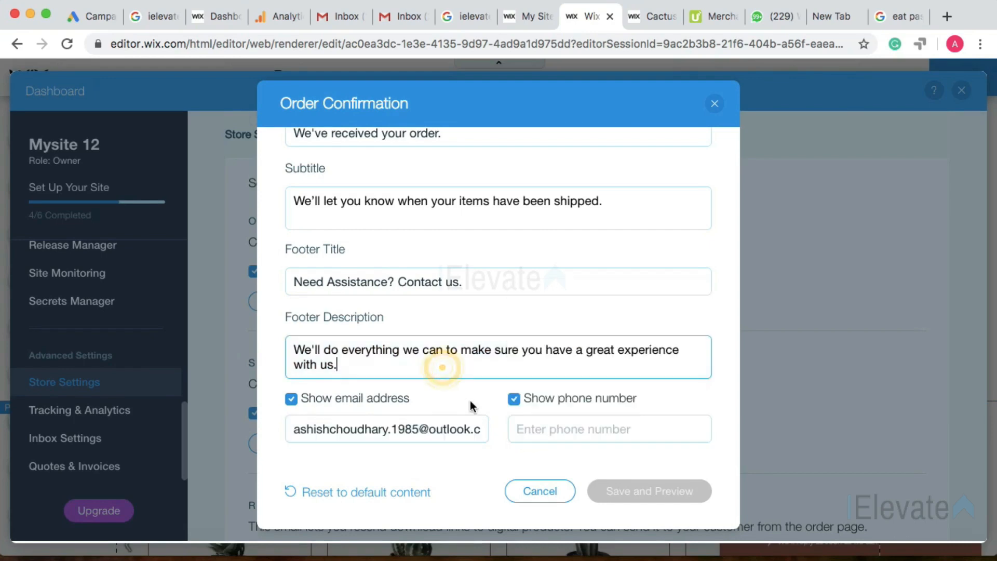
click(540, 492)
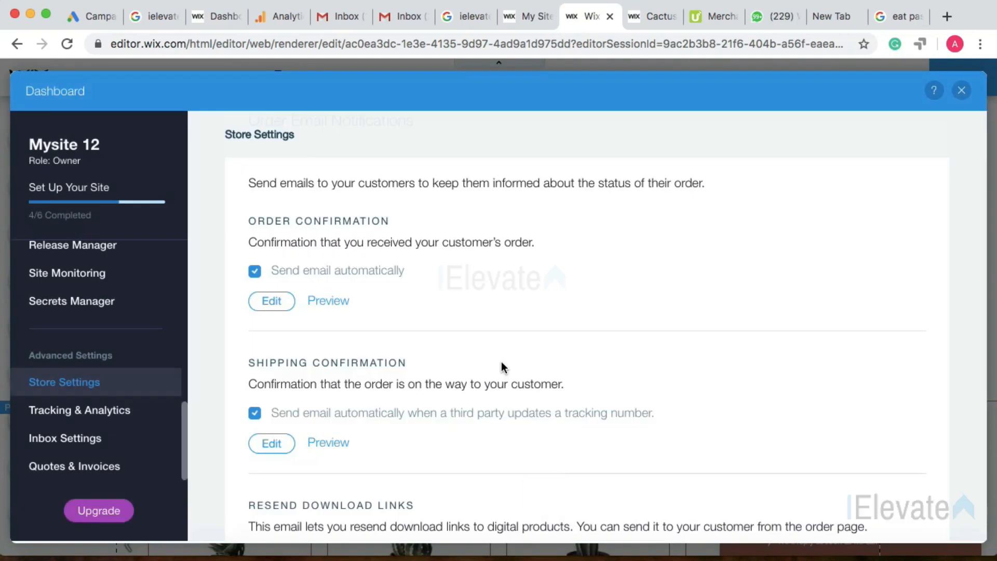
Preview the Shipping Confirmation email and examine its heading, order details, shipping address and shipped items.
scroll(500, 361, down, 3)
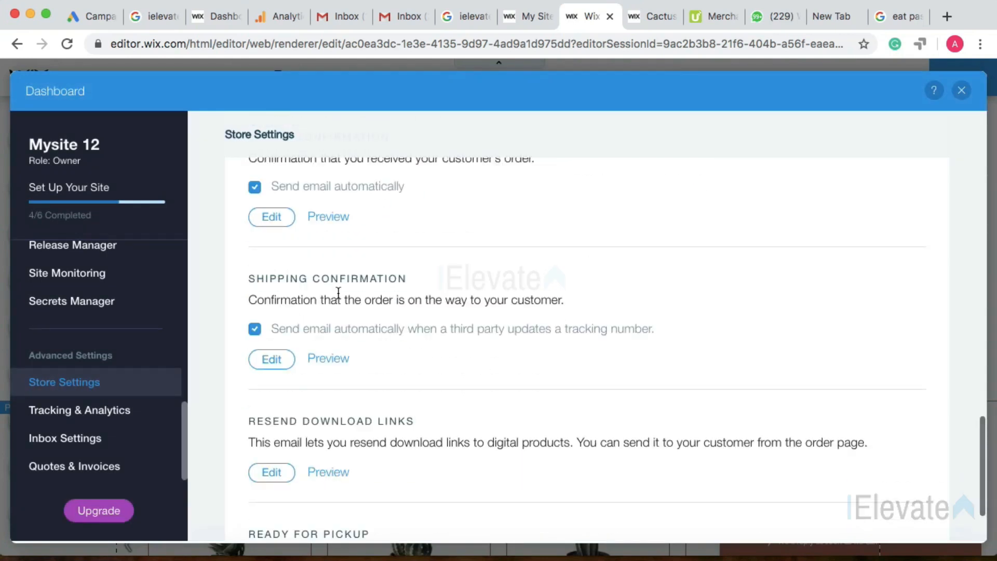
scroll(322, 306, down, 1)
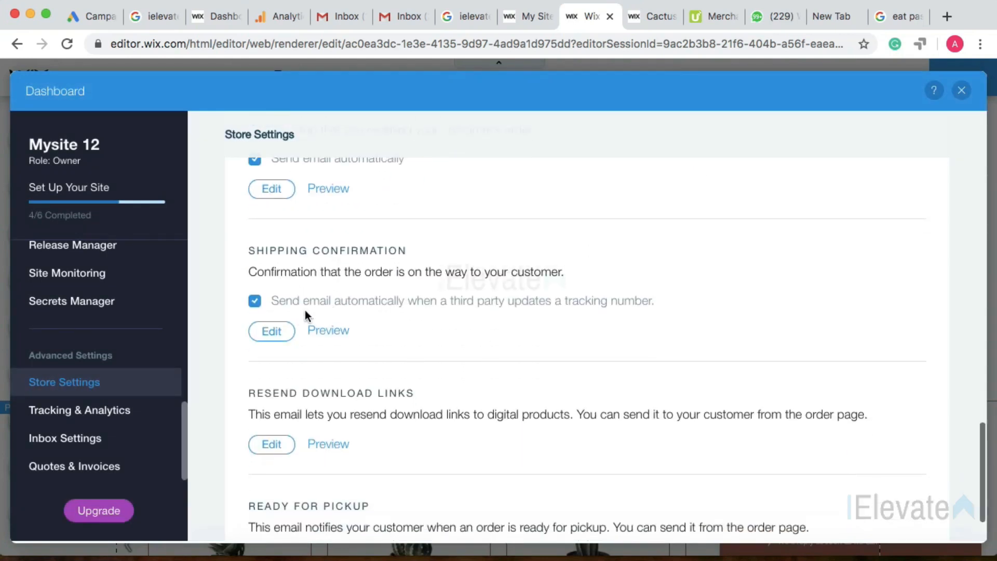
click(332, 332)
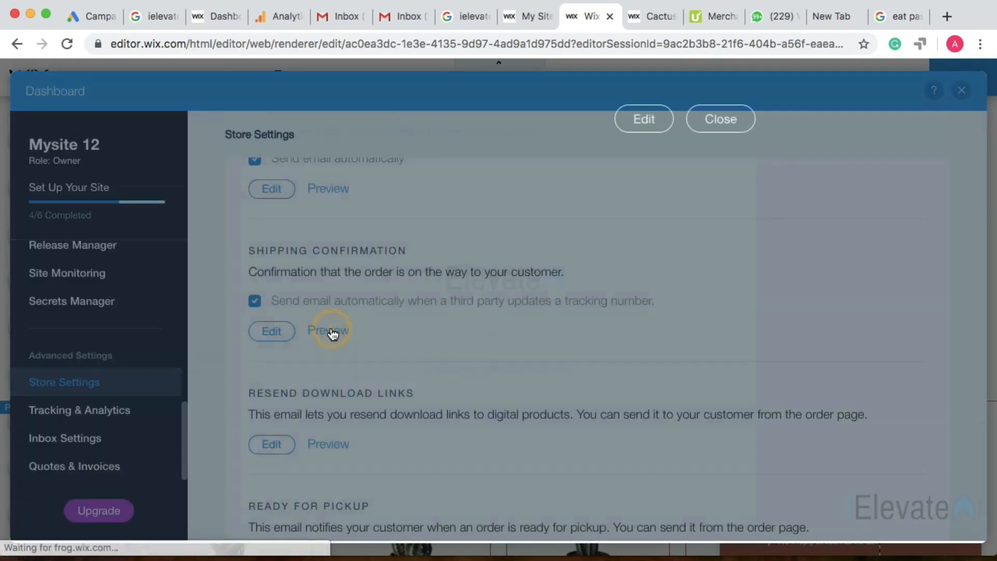
scroll(499, 414, down, 2)
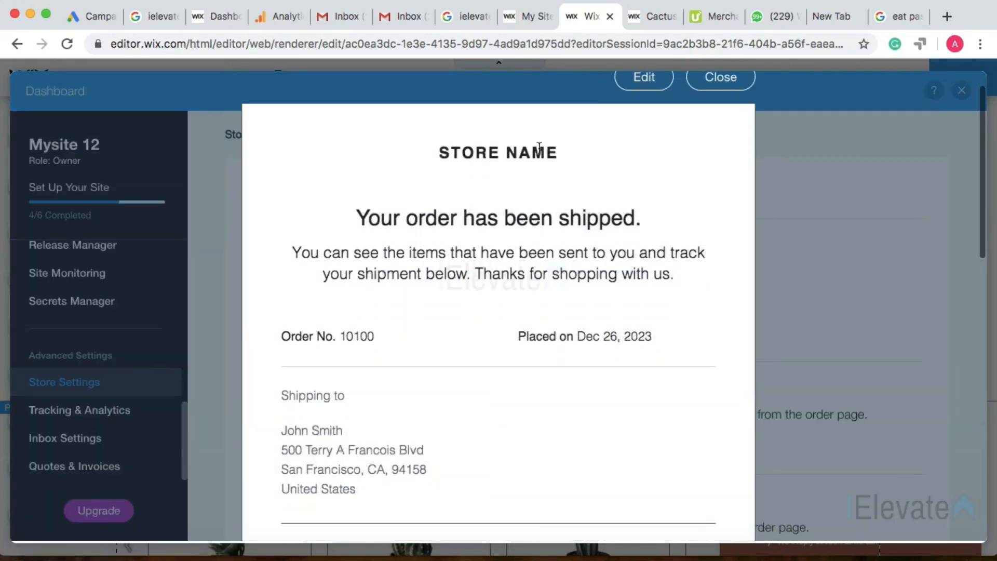
scroll(435, 368, down, 5)
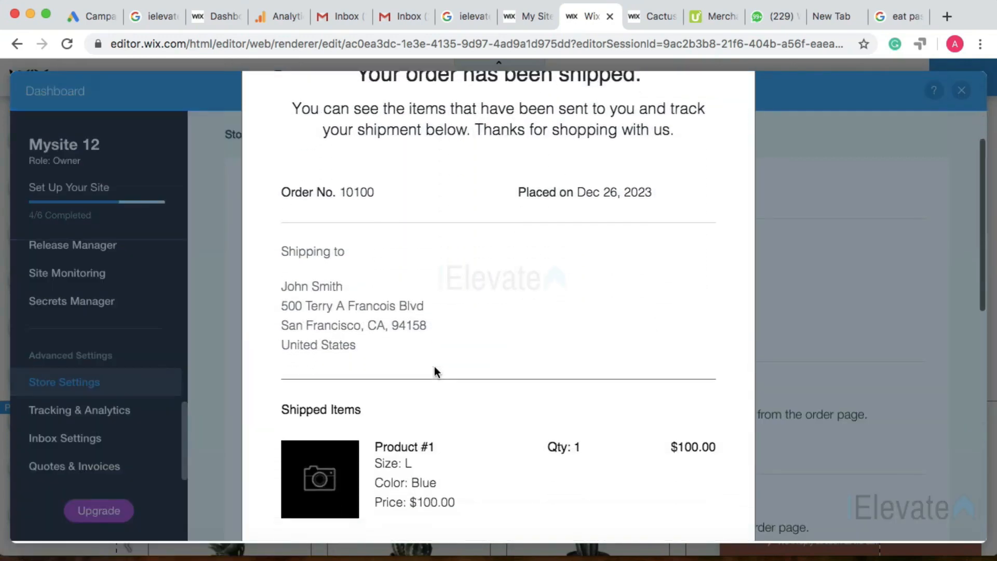
scroll(434, 366, down, 9)
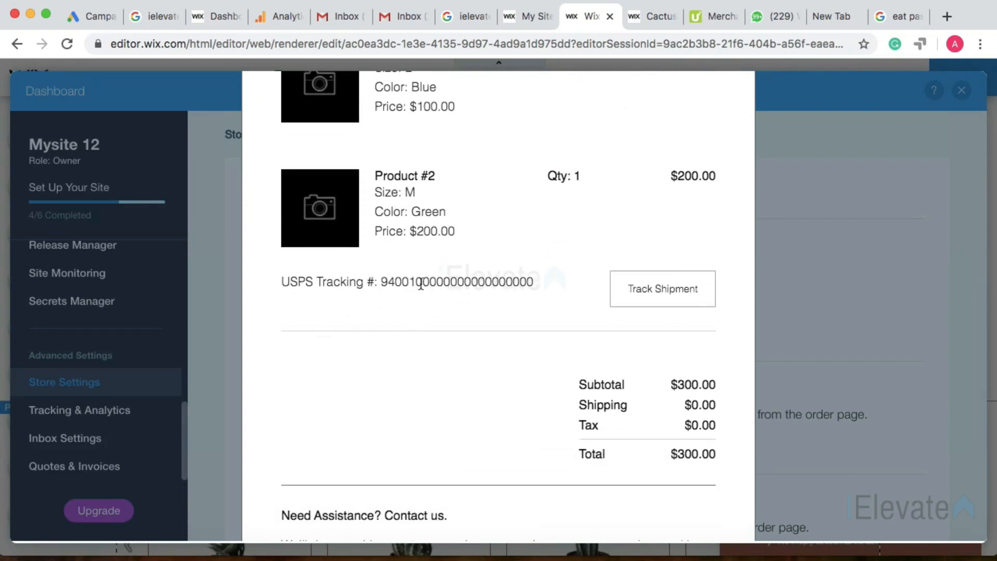
Examine the USPS tracking line, totals and contact section of the shipping confirmation preview, and close it.
triple_click(420, 284)
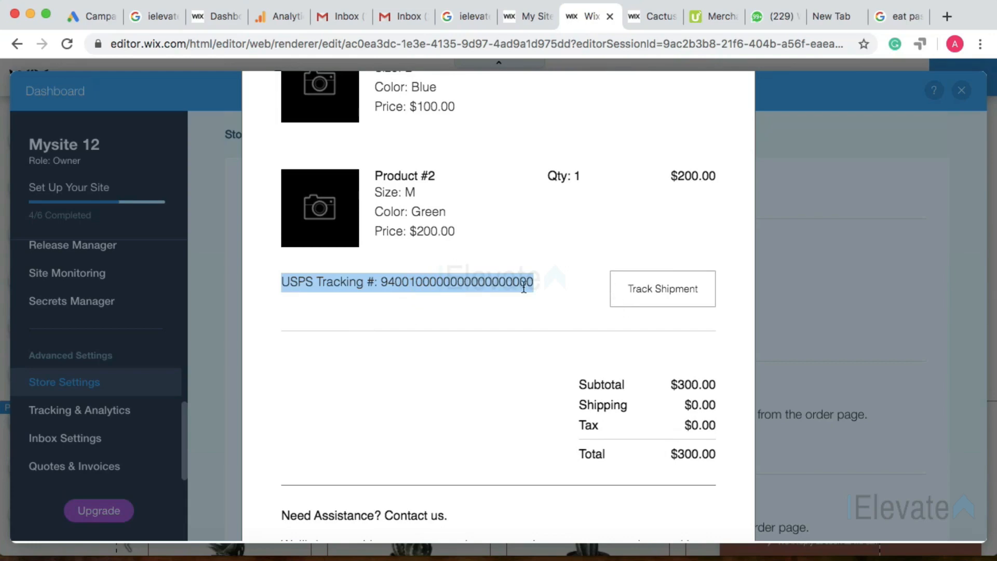
scroll(524, 287, up, 1)
triple_click(462, 304)
scroll(479, 338, down, 3)
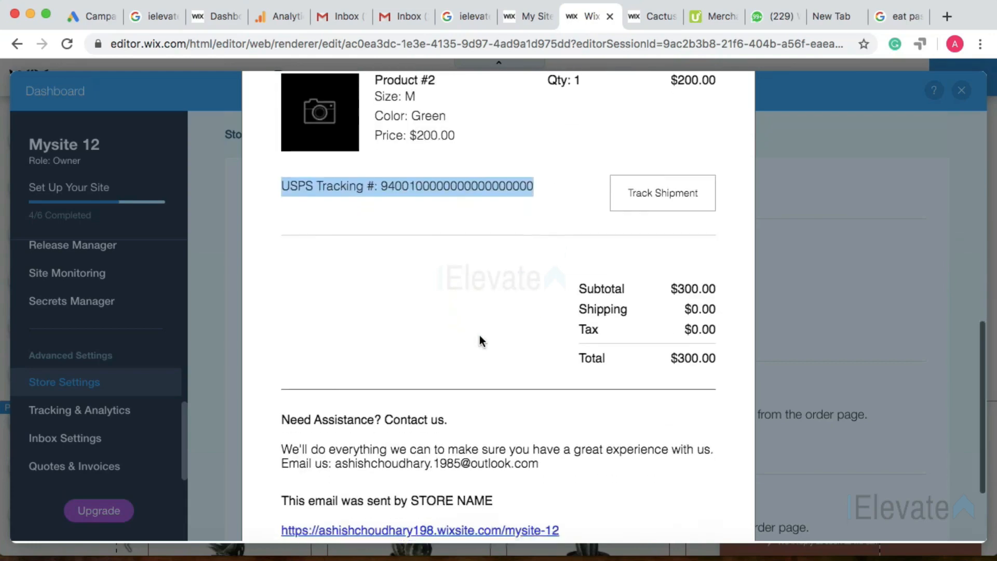
scroll(479, 335, up, 10)
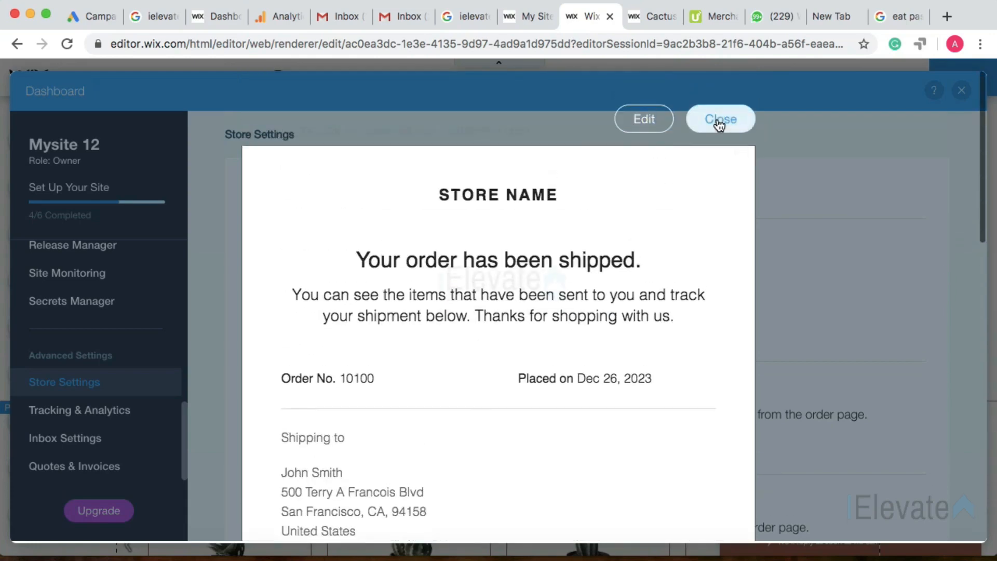
click(719, 124)
Preview the Shipping Confirmation email again and examine its USPS tracking number, Track Shipment option and shipped items.
scroll(453, 333, down, 2)
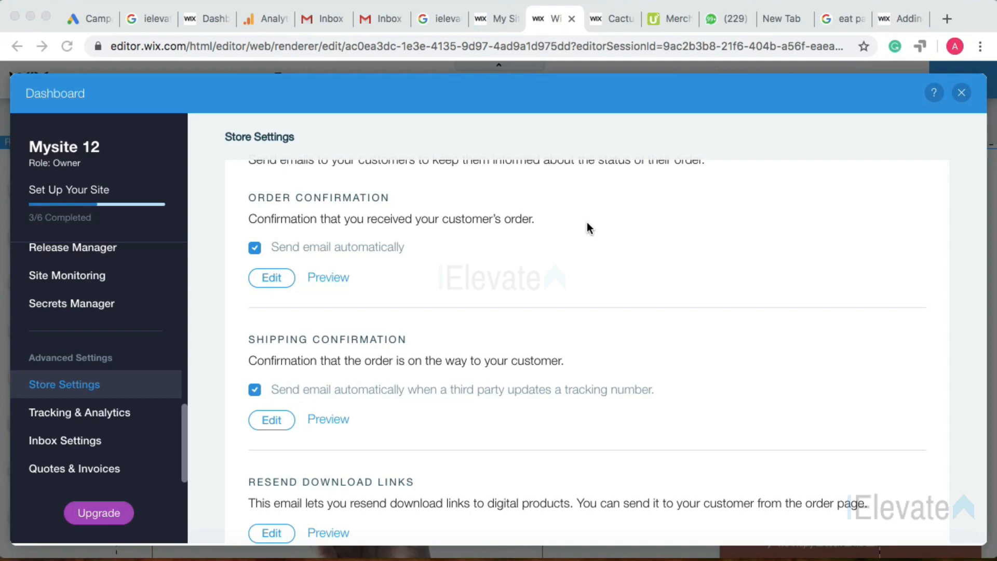
scroll(587, 227, down, 1)
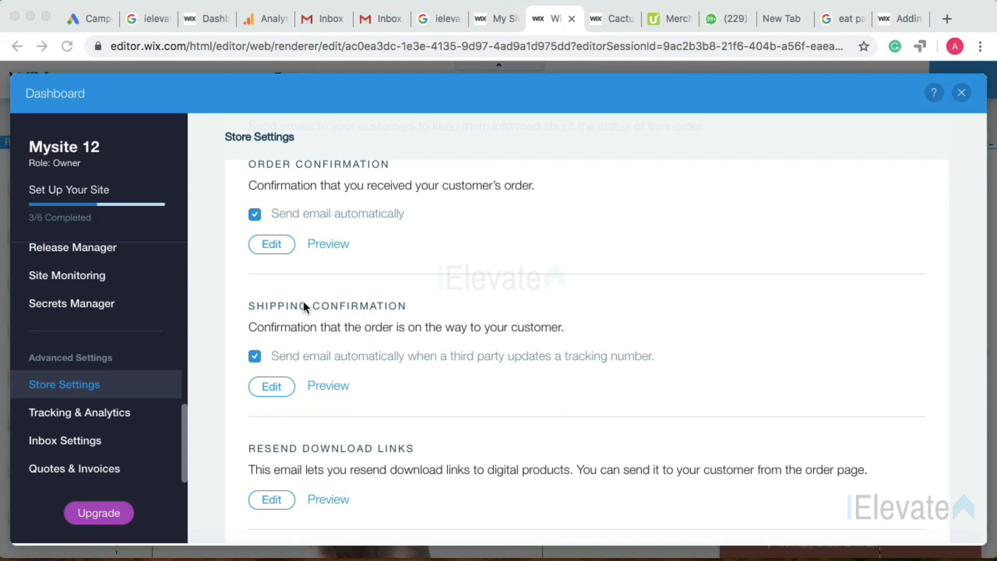
click(328, 386)
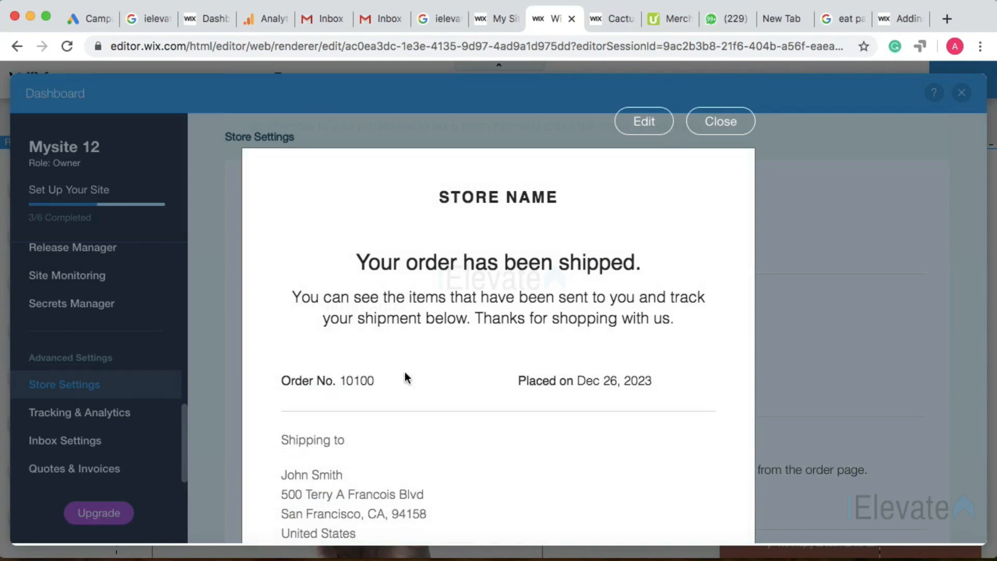
scroll(405, 379, down, 10)
scroll(428, 390, down, 2)
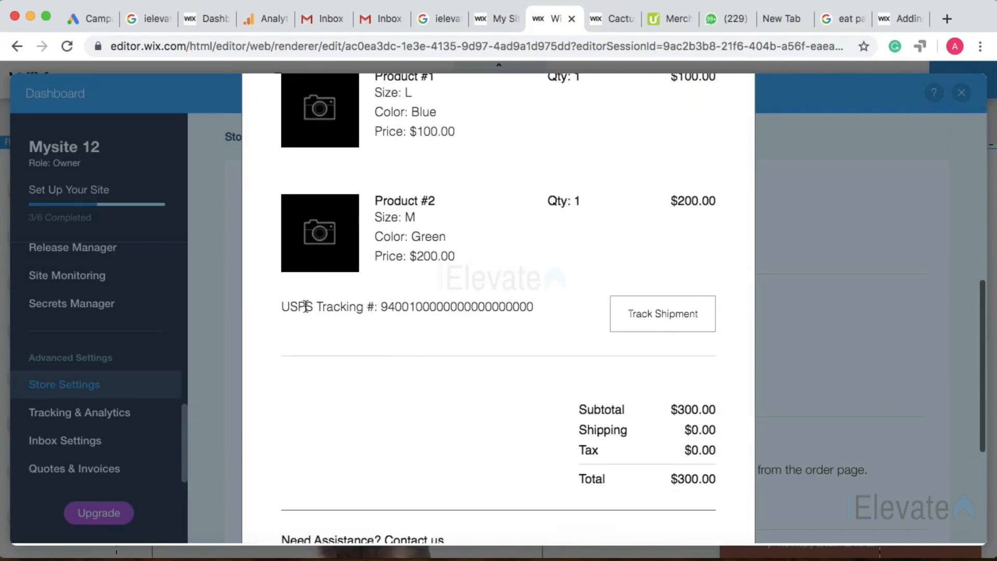
drag(276, 308, 506, 322)
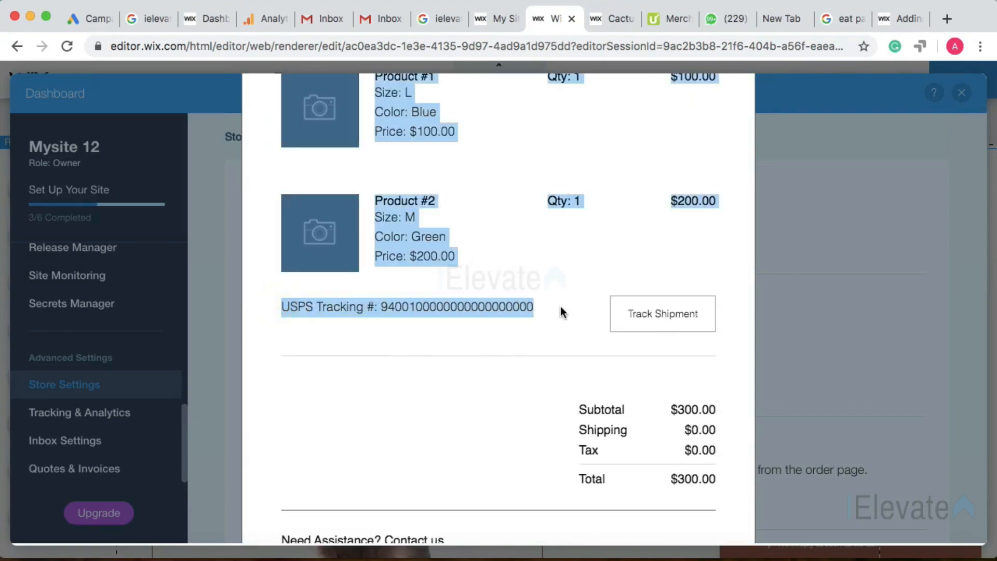
click(534, 311)
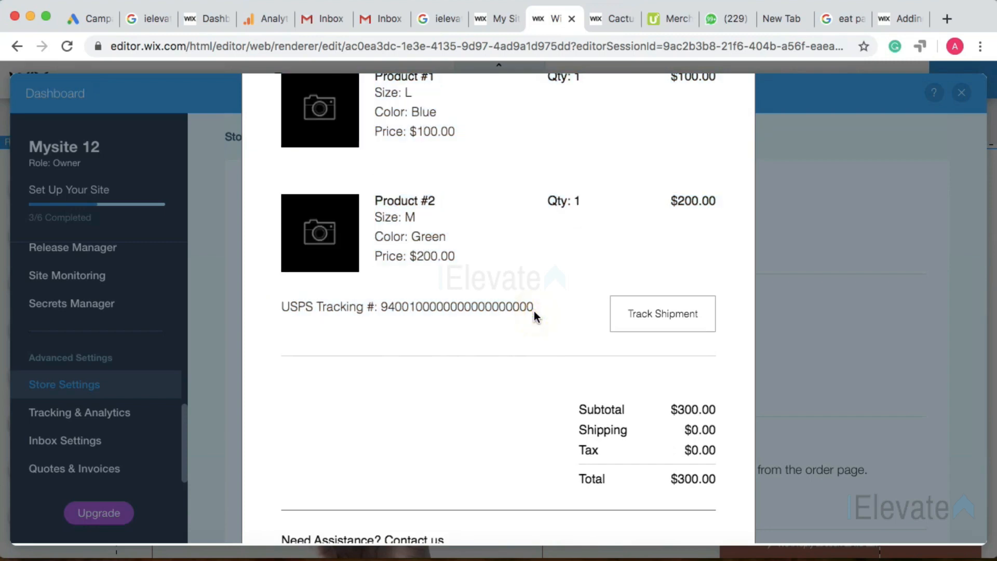
triple_click(497, 306)
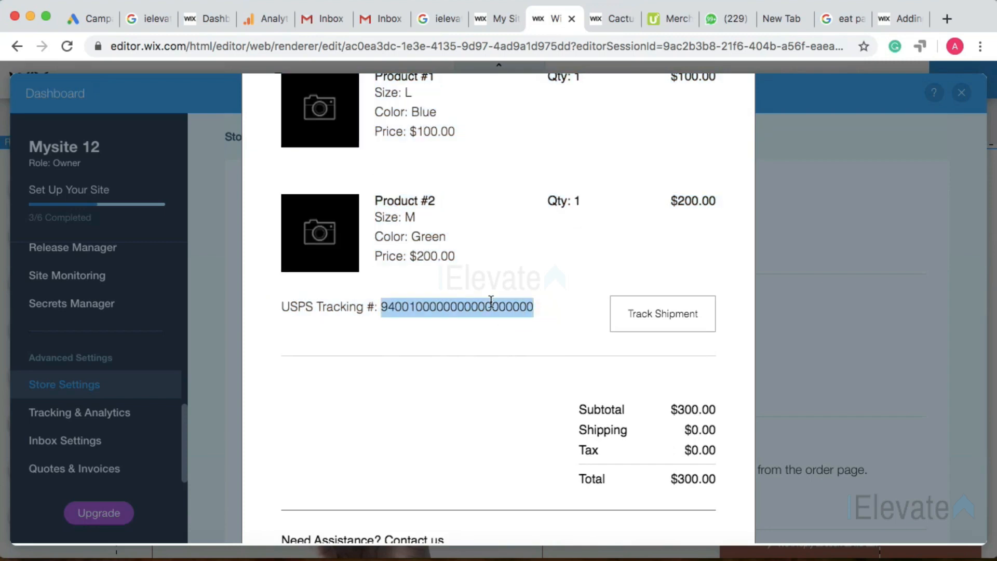
scroll(501, 334, up, 1)
scroll(501, 337, up, 7)
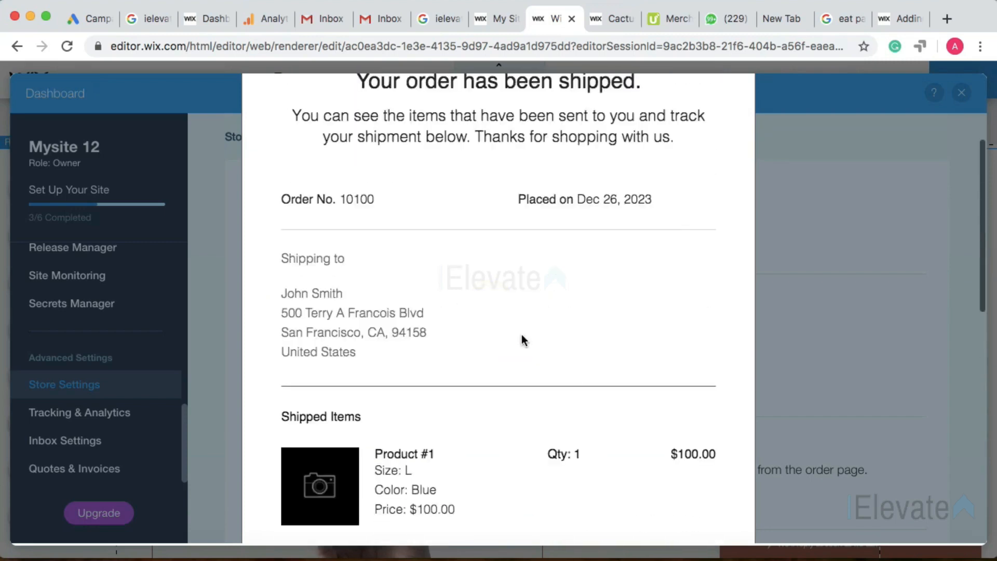
scroll(539, 329, down, 8)
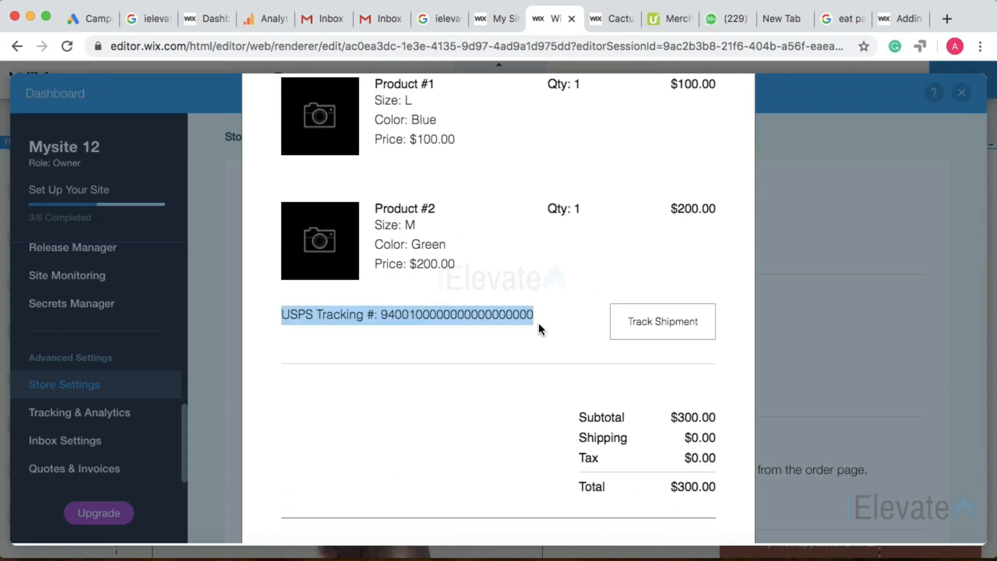
Close the Shipping Confirmation preview and read the introduction of the Wix Help Center article on adding tracking numbers to orders.
scroll(538, 329, up, 9)
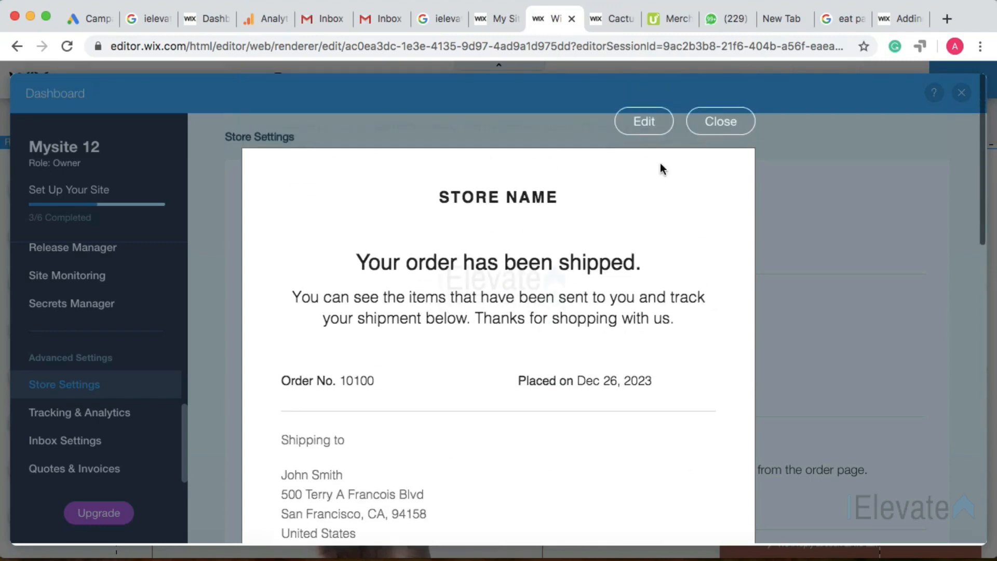
click(712, 128)
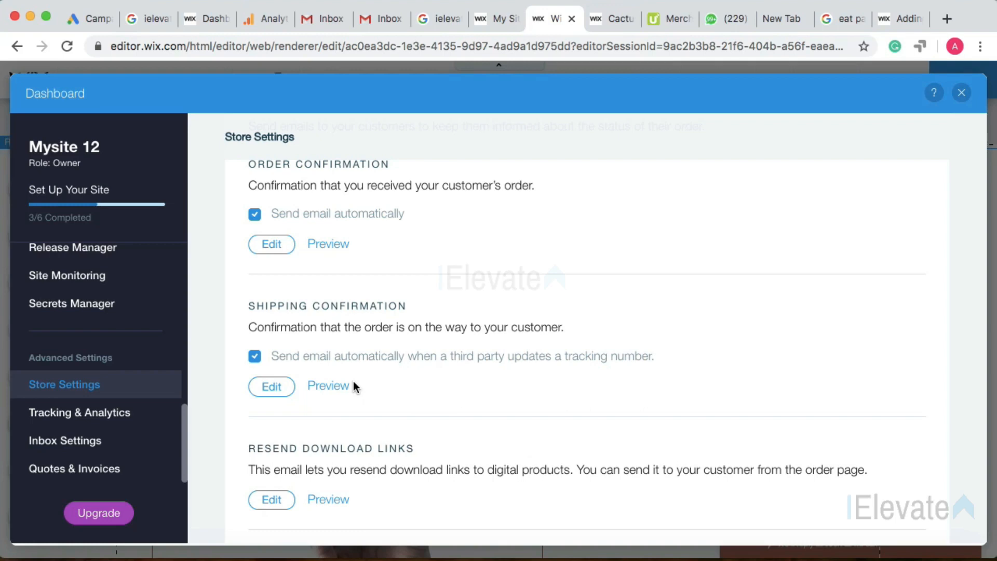
click(904, 18)
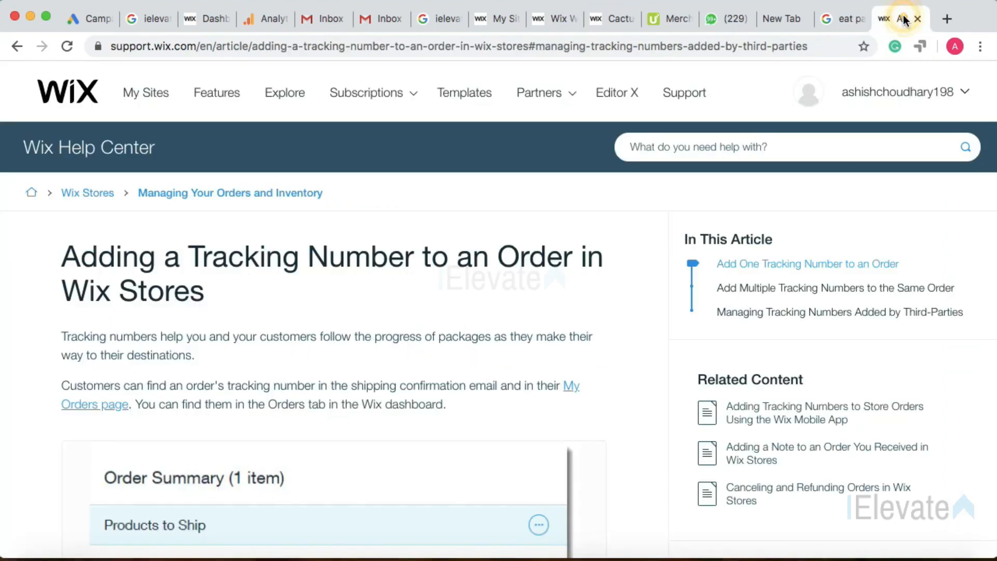
scroll(607, 338, down, 2)
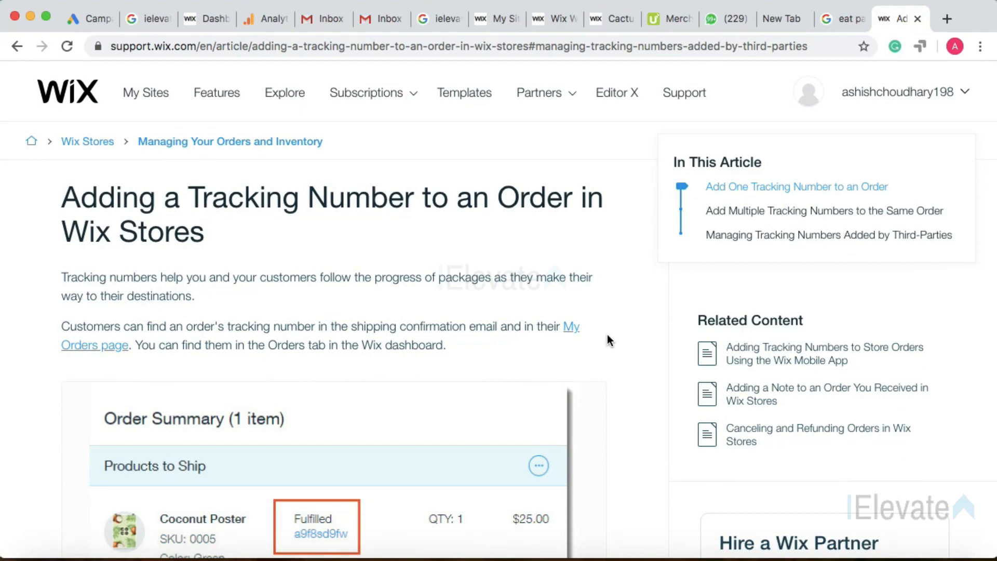
scroll(623, 354, down, 3)
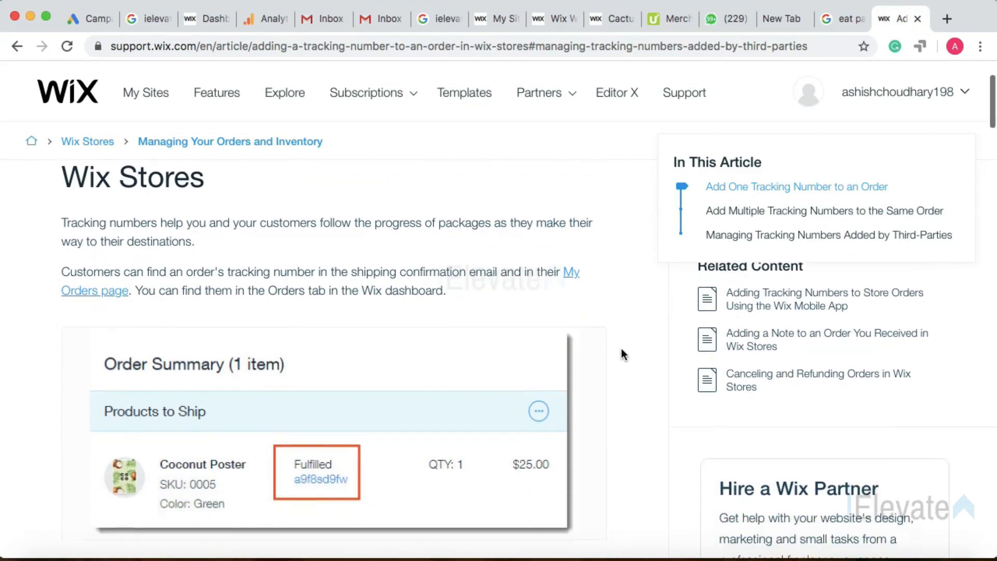
scroll(623, 355, down, 1)
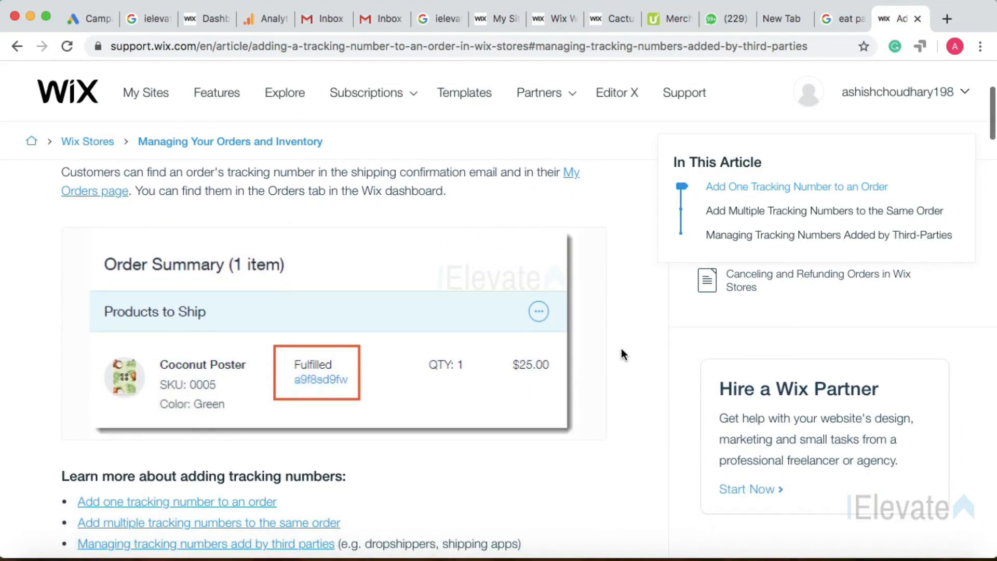
scroll(624, 354, down, 1)
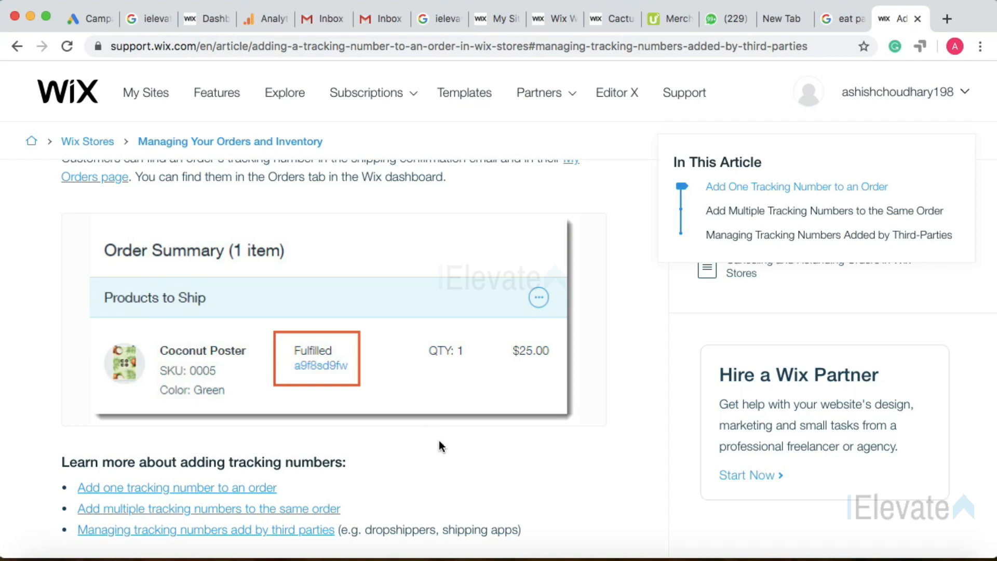
scroll(438, 445, down, 2)
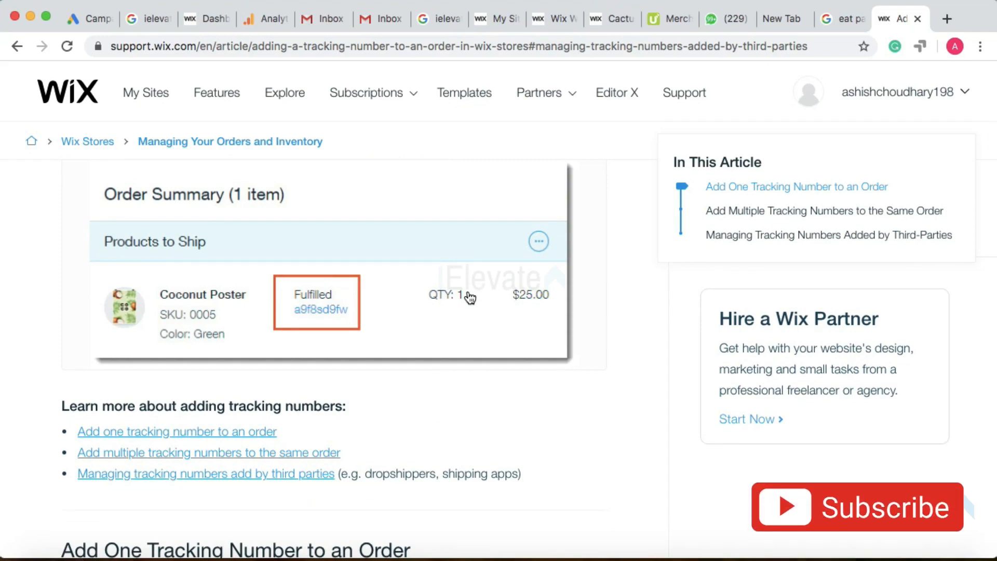
Read the article's instructions and illustration for adding a single tracking number to an order.
scroll(474, 313, down, 3)
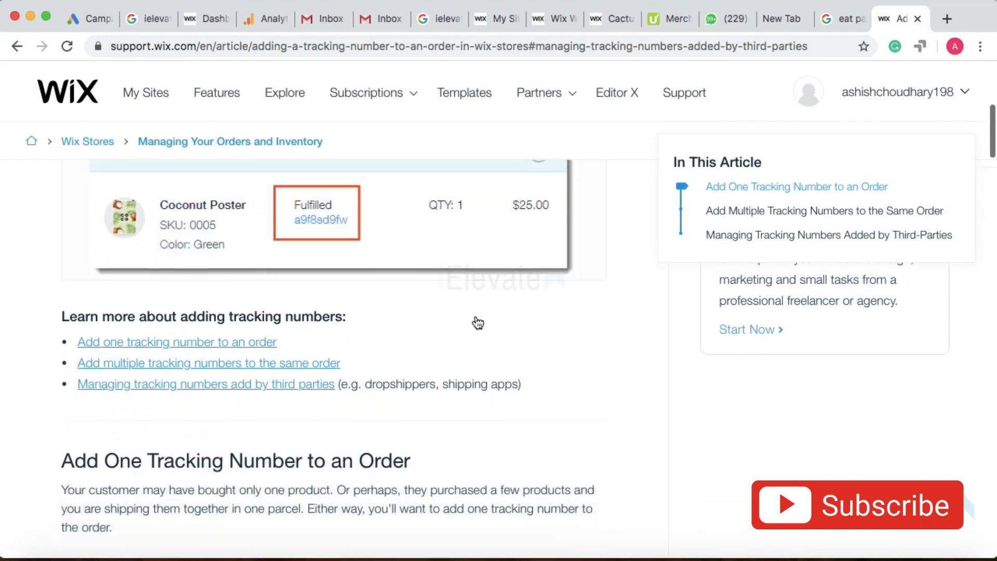
scroll(475, 315, down, 12)
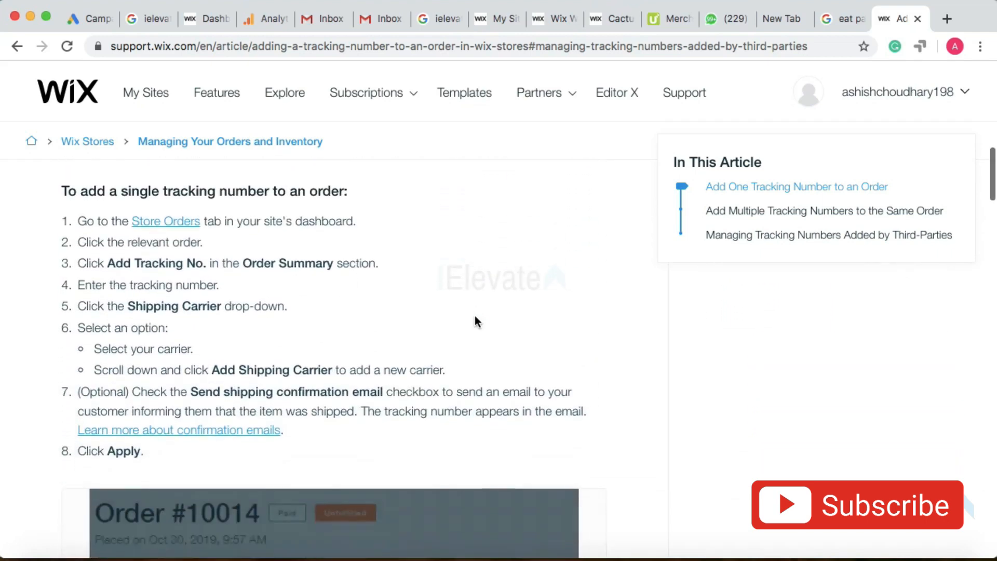
scroll(643, 347, down, 4)
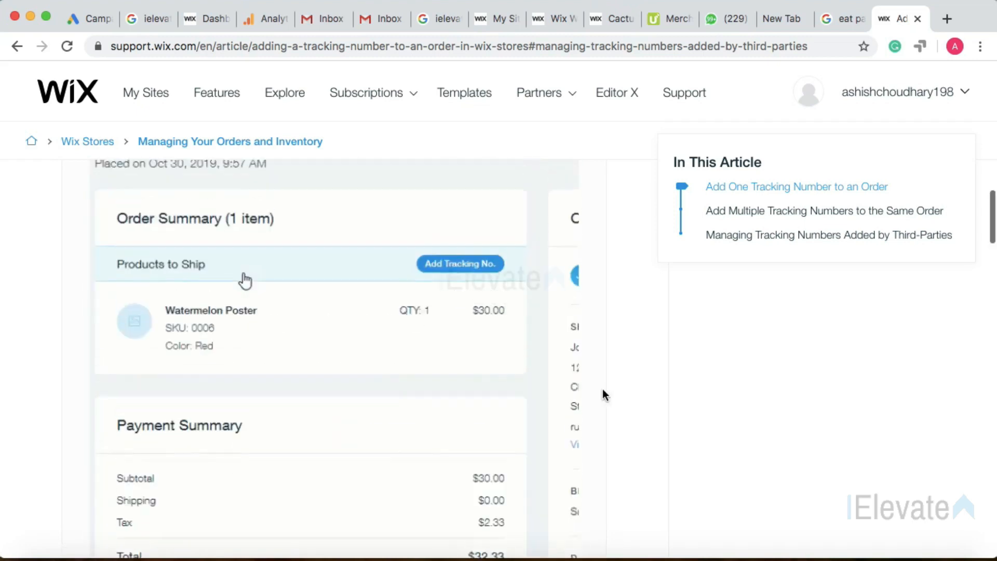
scroll(602, 388, up, 3)
scroll(631, 369, up, 3)
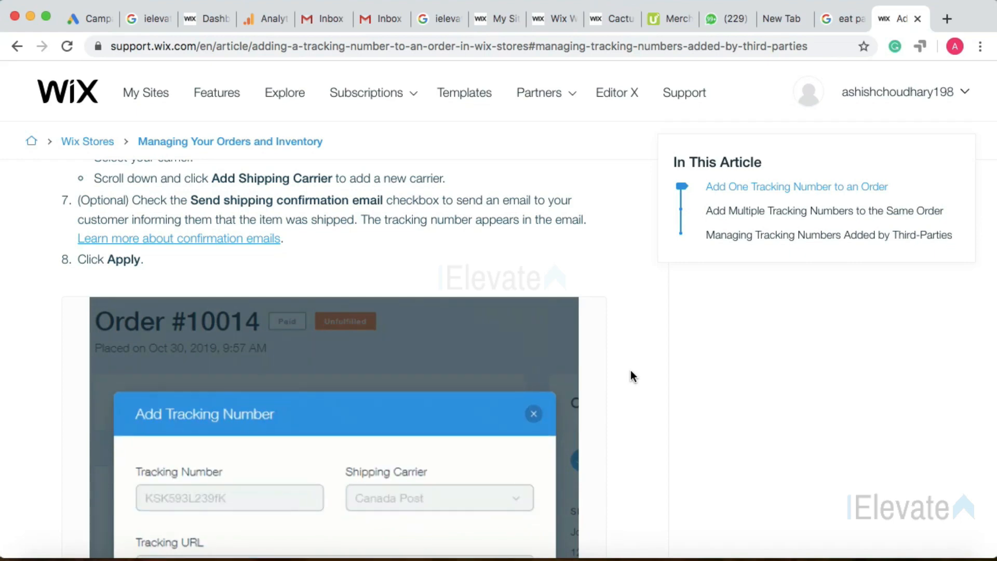
Read the article's section on adding multiple tracking numbers to the same order.
scroll(630, 370, down, 15)
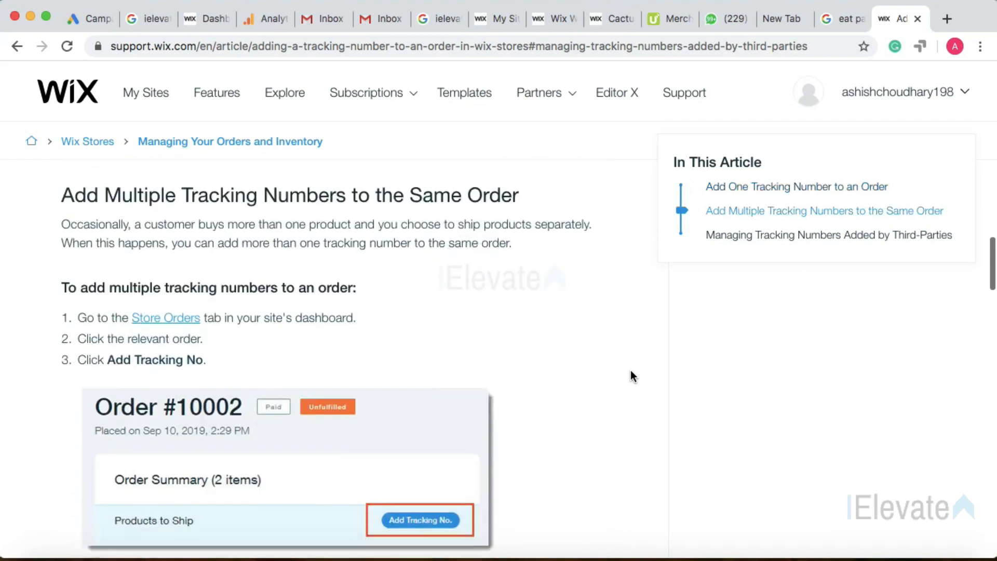
scroll(632, 375, down, 10)
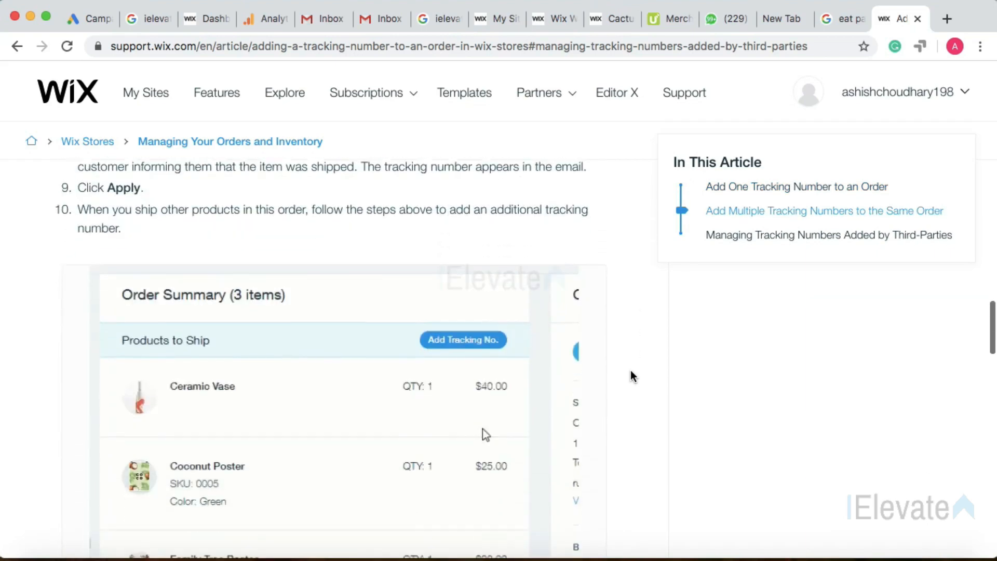
scroll(631, 370, down, 1)
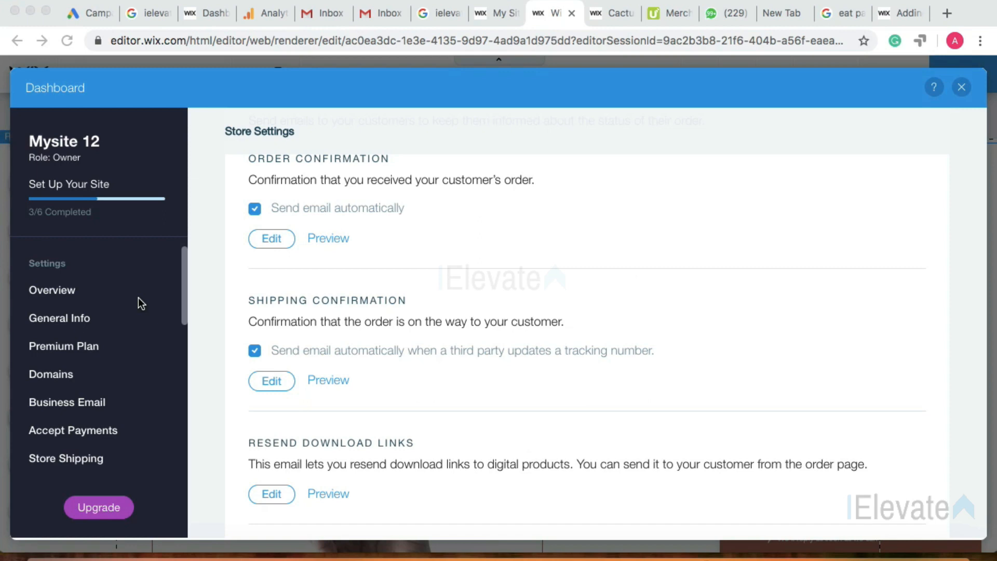
Open the General Info settings in the site dashboard and examine the email, phone and fax contact fields.
scroll(122, 332, down, 3)
scroll(122, 332, up, 3)
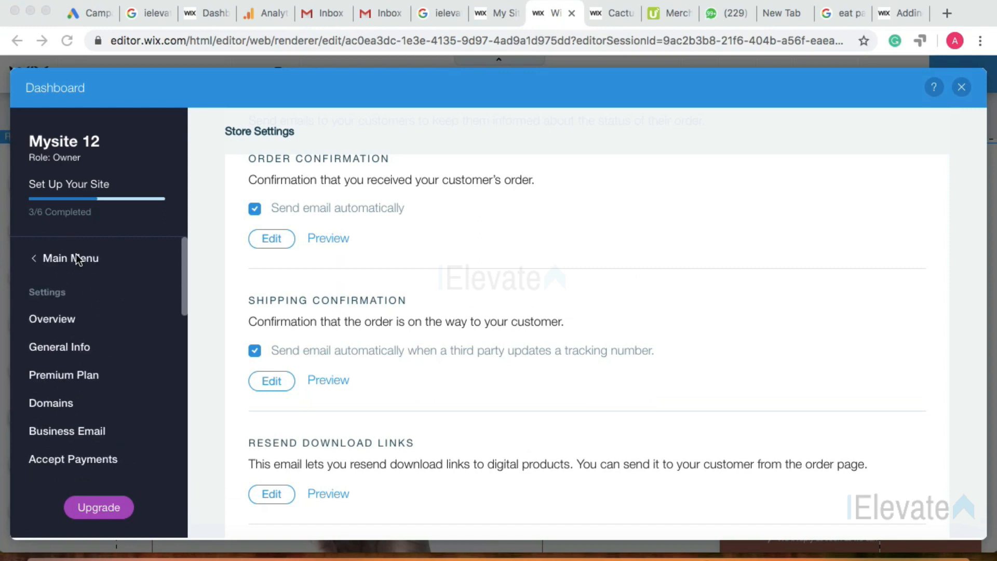
scroll(89, 343, down, 2)
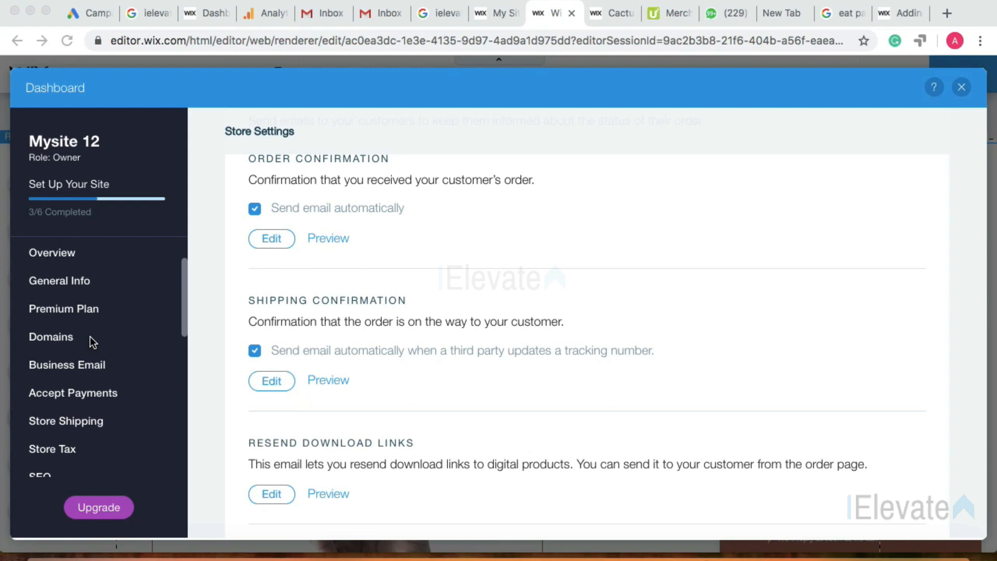
click(55, 280)
click(61, 283)
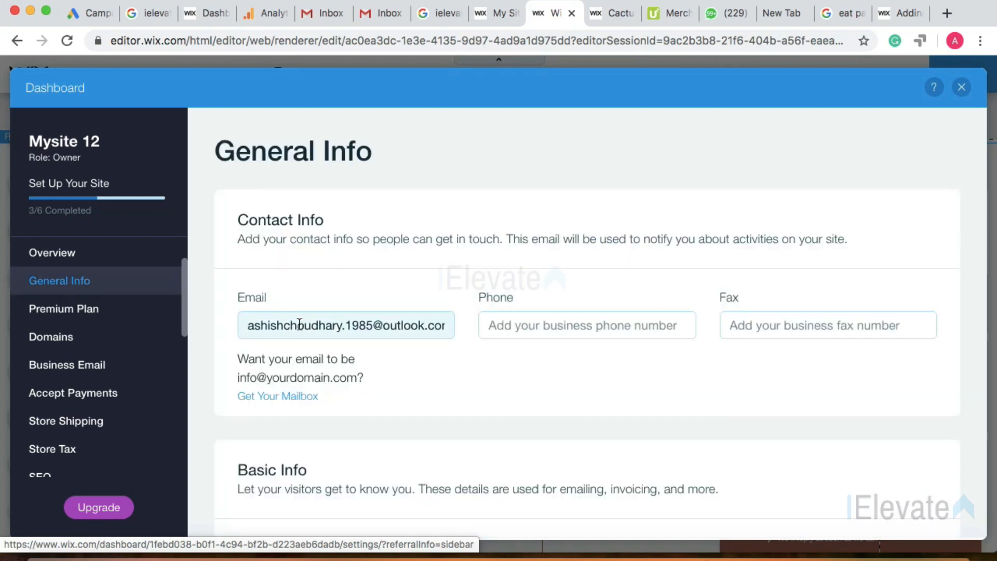
scroll(301, 325, down, 1)
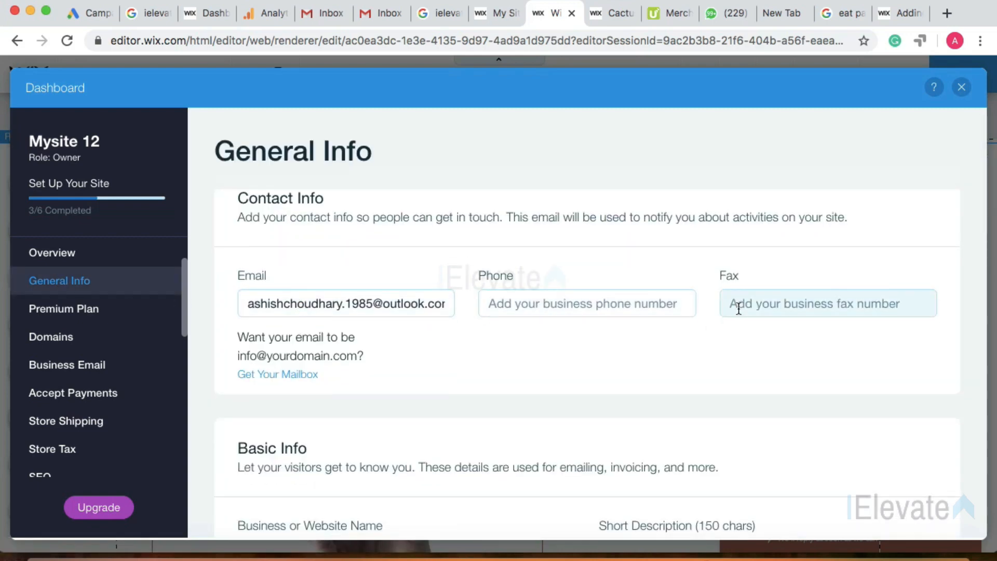
Examine the Basic Info section's business name, logo, short description and business category fields.
scroll(625, 353, down, 5)
scroll(625, 352, down, 5)
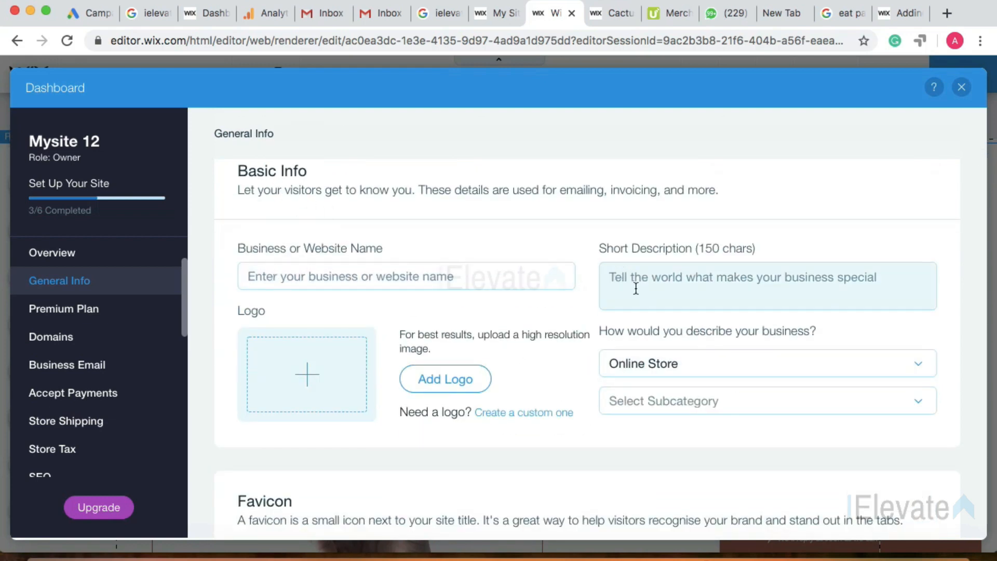
scroll(494, 345, down, 2)
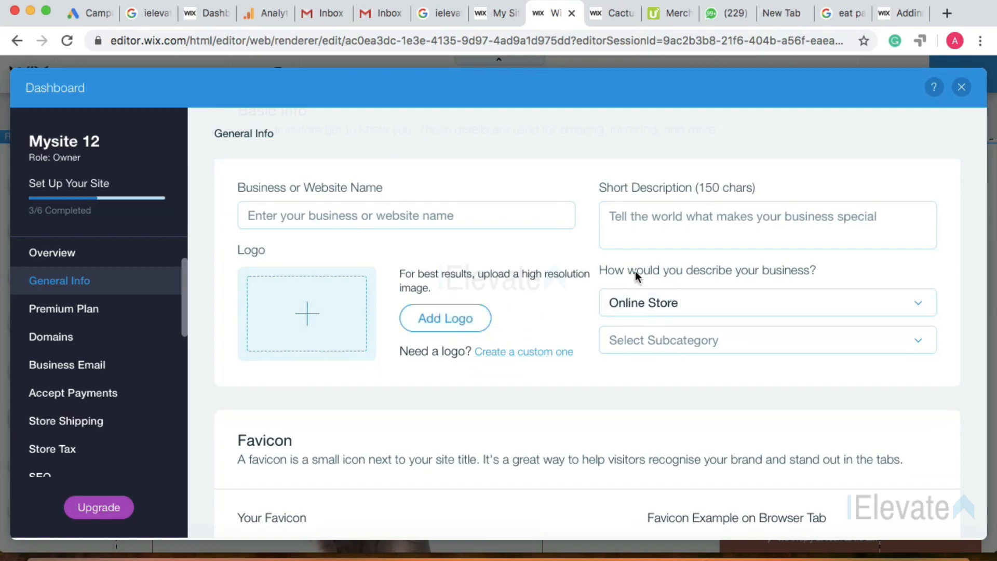
triple_click(697, 268)
scroll(618, 311, down, 1)
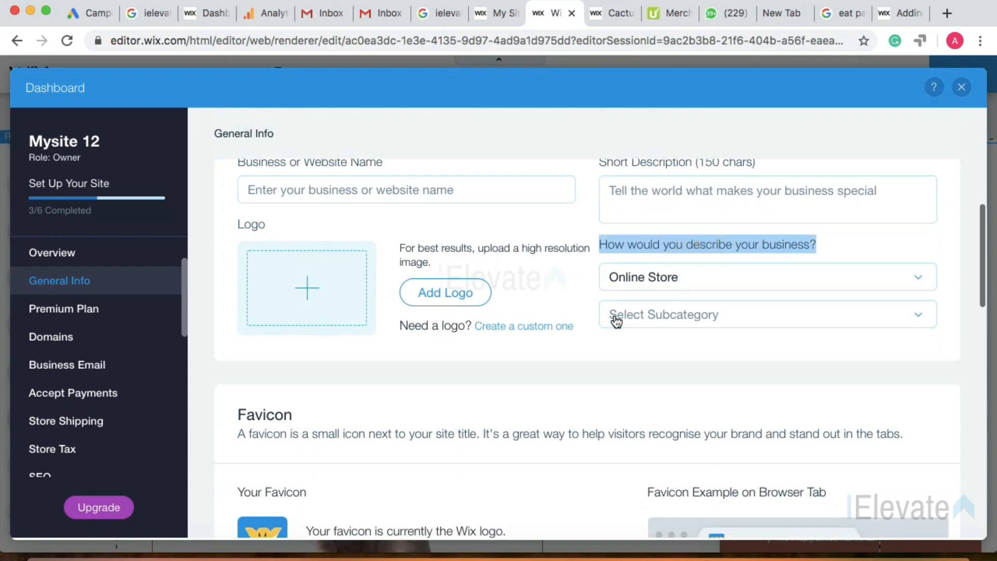
Examine the Favicon, Payments and Shipping Regions sections of the General Info settings.
scroll(590, 323, down, 5)
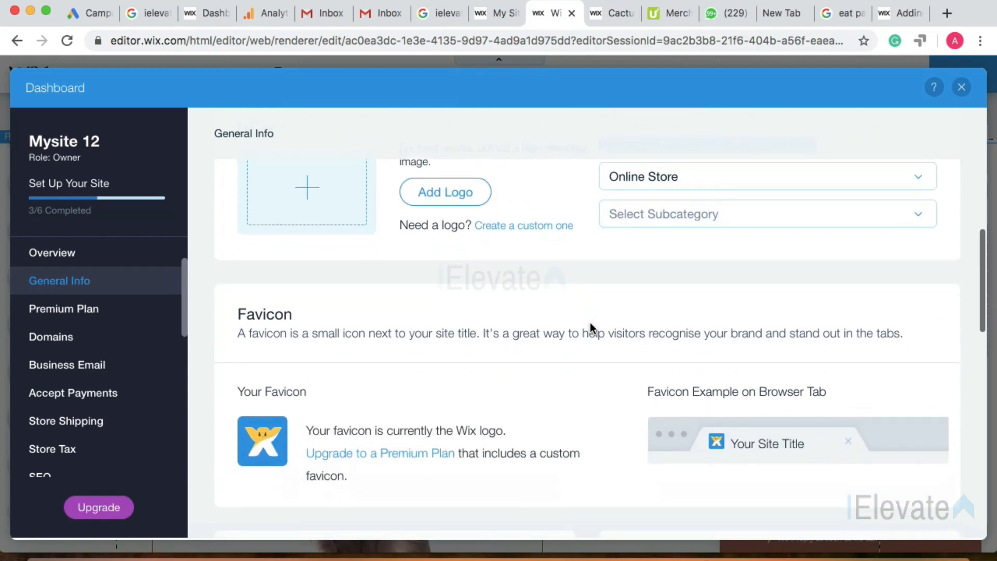
scroll(591, 324, down, 2)
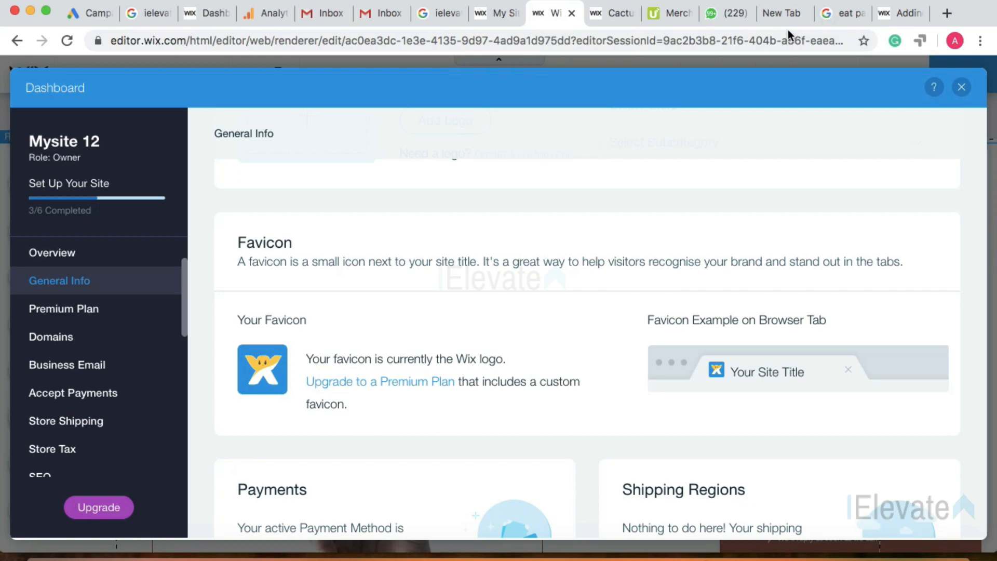
scroll(416, 243, down, 3)
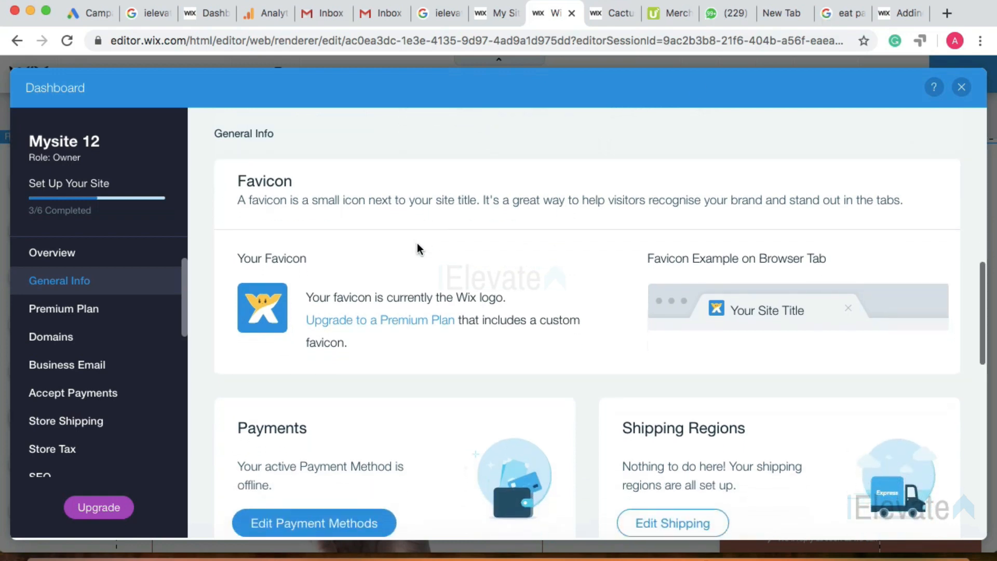
scroll(417, 243, down, 2)
scroll(419, 250, down, 2)
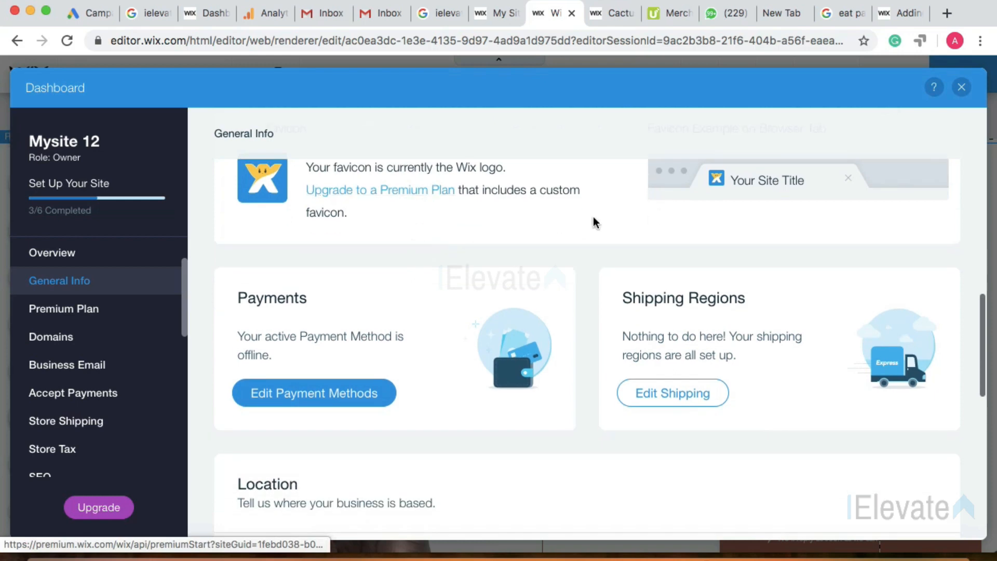
scroll(285, 277, down, 2)
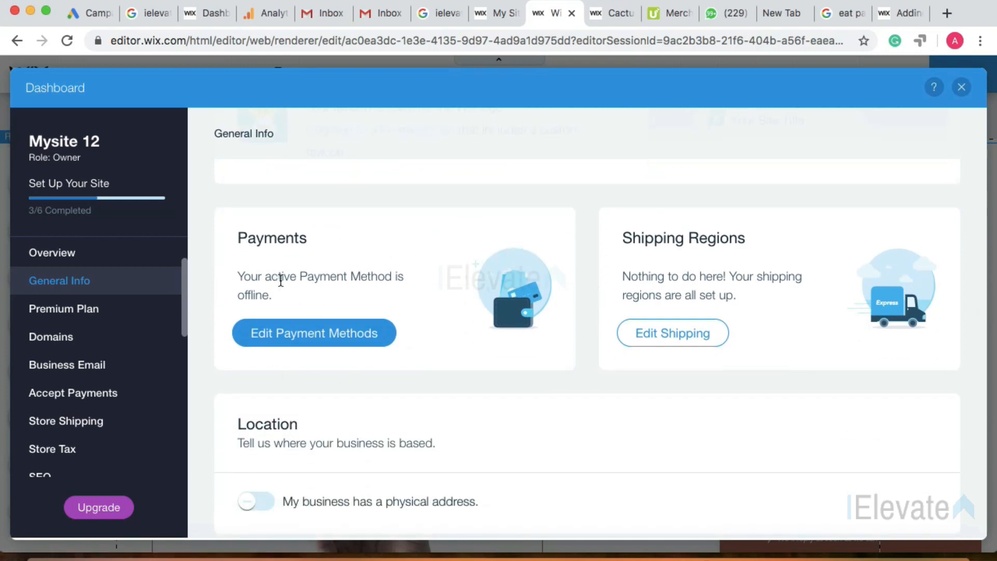
Turn on the physical address option in the Location section and examine its address and description fields.
scroll(526, 413, down, 5)
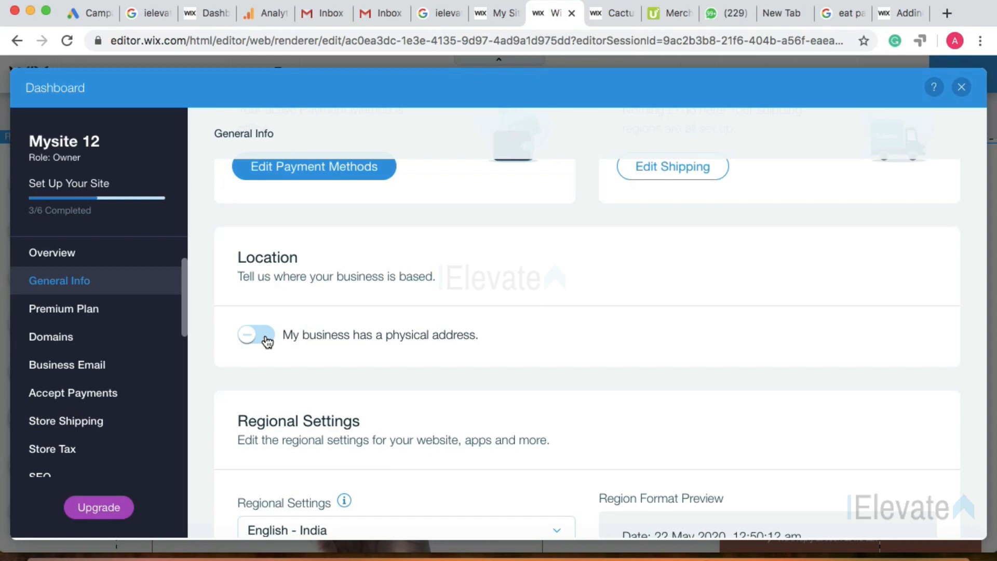
click(267, 338)
scroll(403, 360, down, 2)
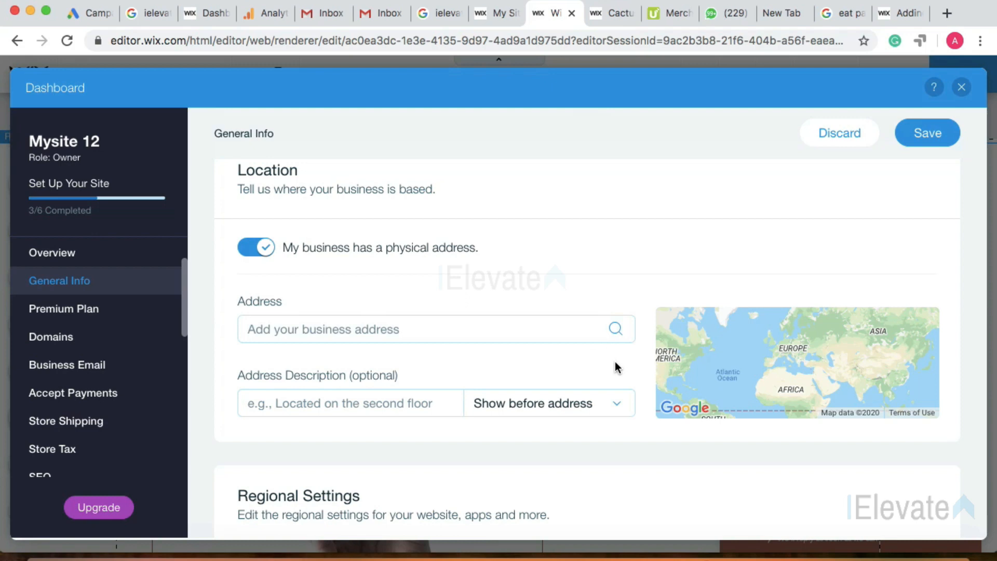
scroll(615, 361, down, 1)
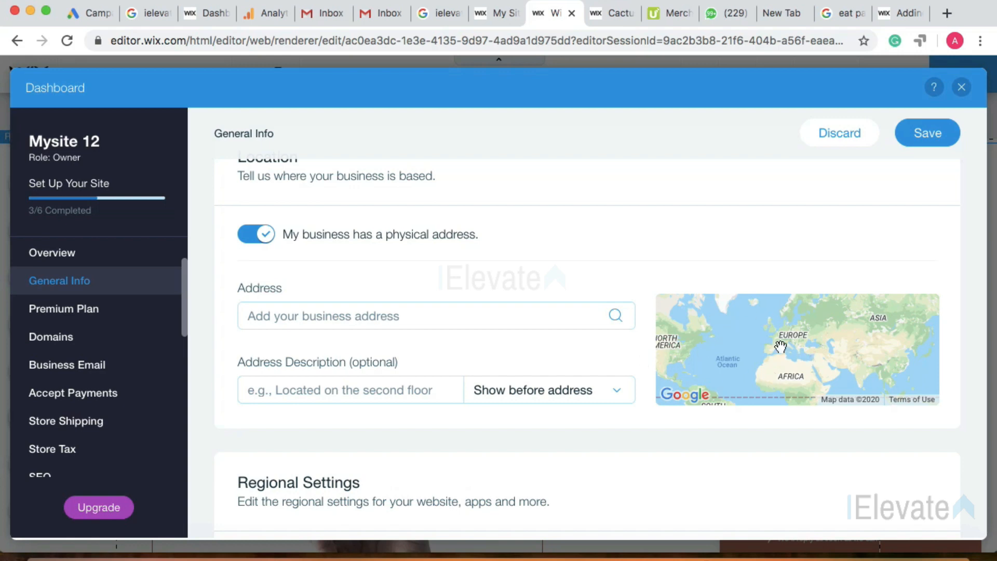
Examine the regional, language, currency and time zone settings, browsing the available currencies without choosing another one.
scroll(596, 360, down, 3)
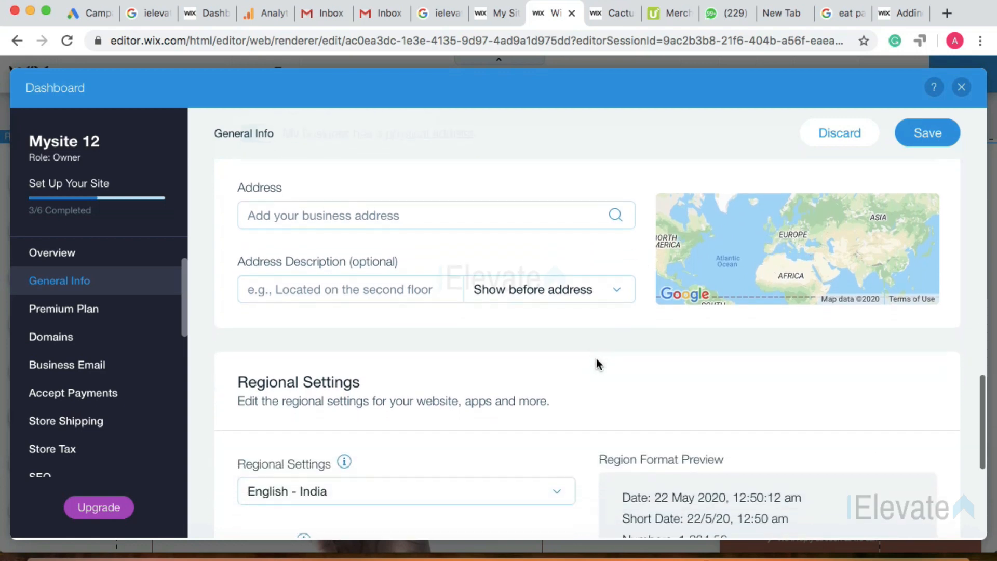
scroll(588, 356, down, 4)
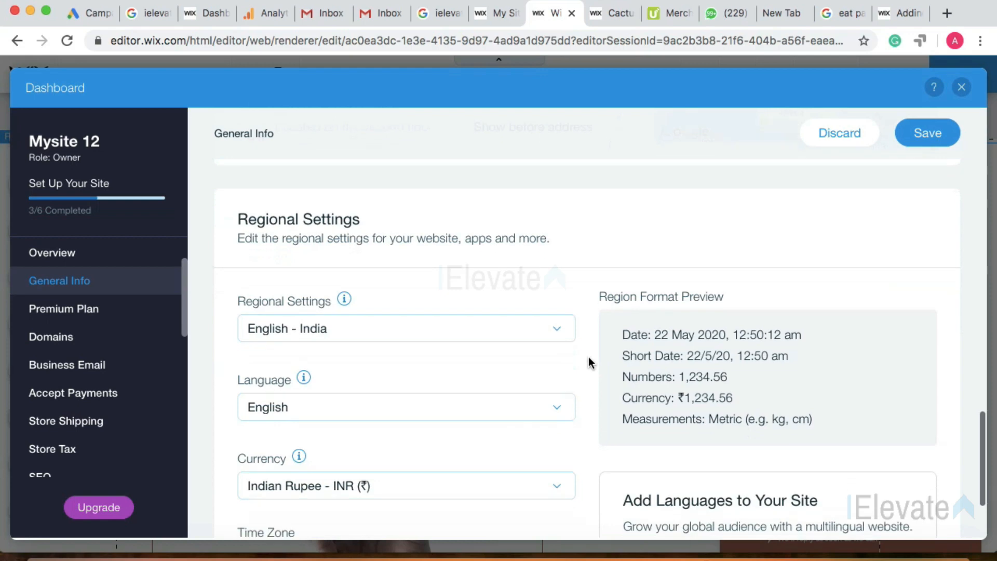
scroll(587, 357, down, 2)
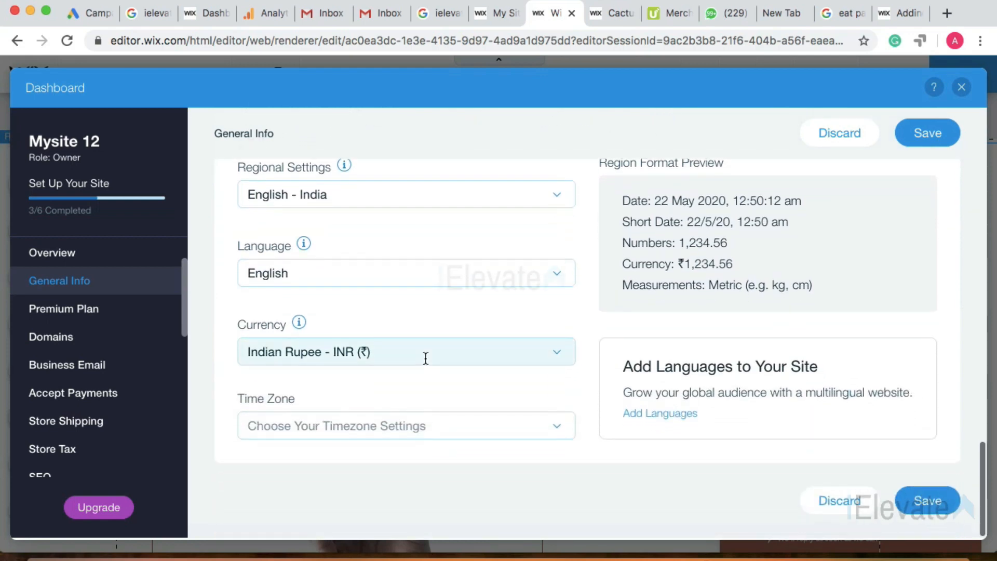
click(554, 349)
scroll(426, 423, down, 3)
scroll(425, 421, down, 5)
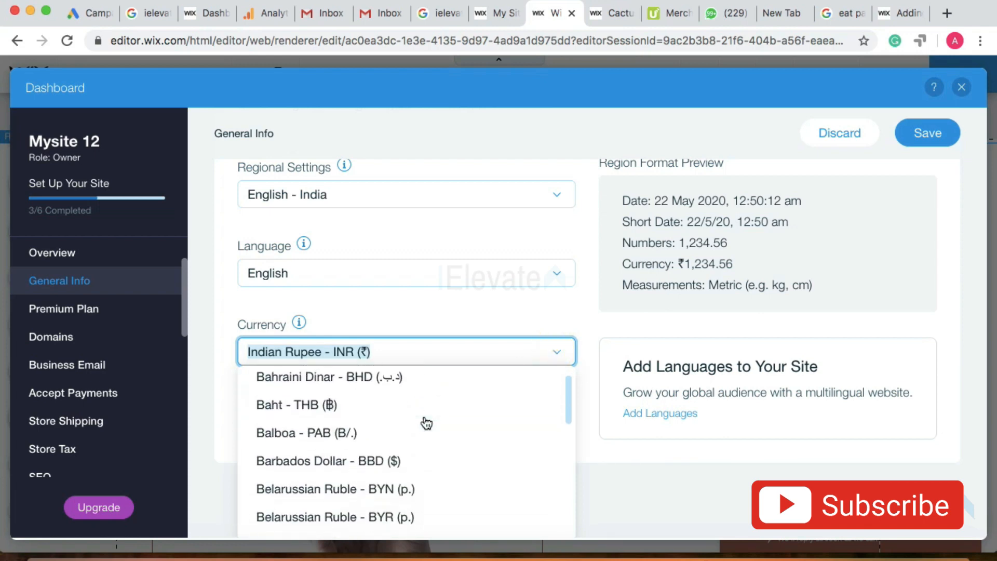
click(465, 297)
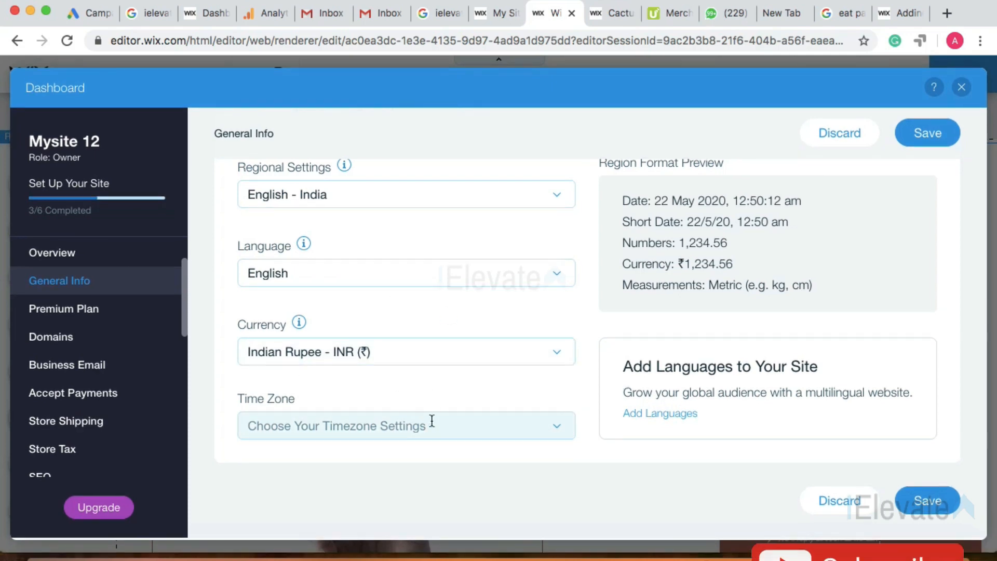
Review the Location, Contact Info and Basic Info sections of the General Info settings again.
scroll(516, 430, up, 10)
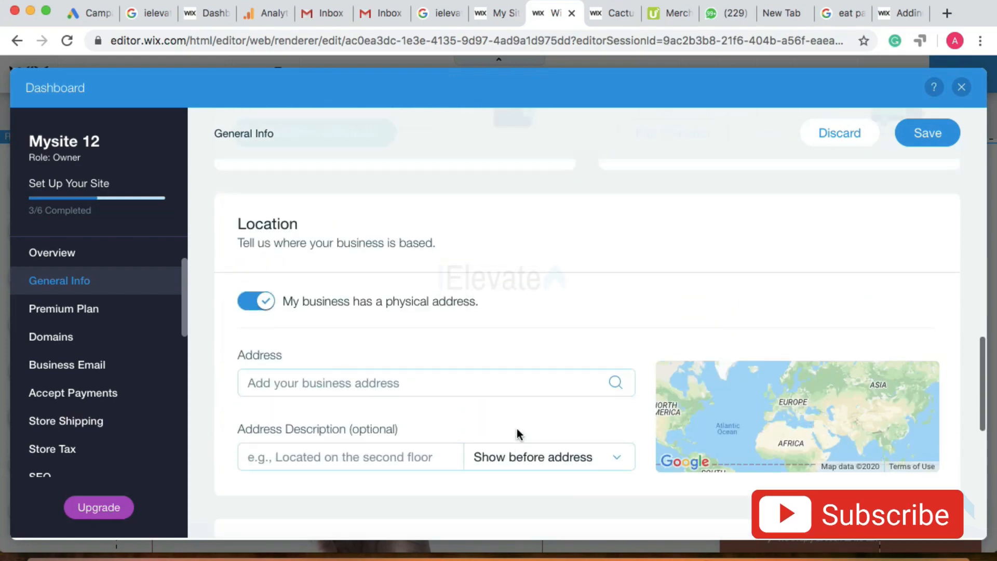
scroll(537, 415, up, 4)
scroll(535, 407, up, 3)
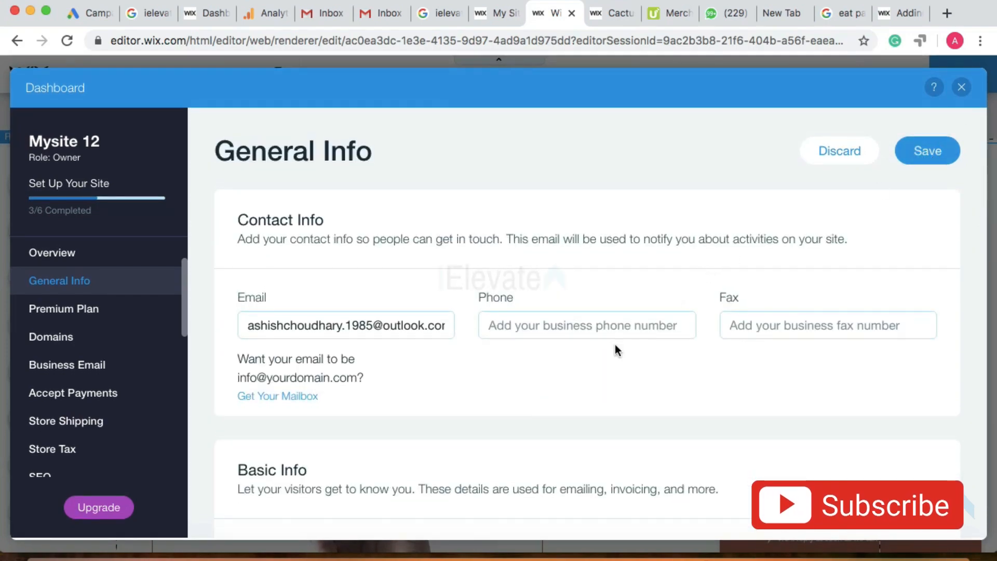
scroll(607, 372, down, 4)
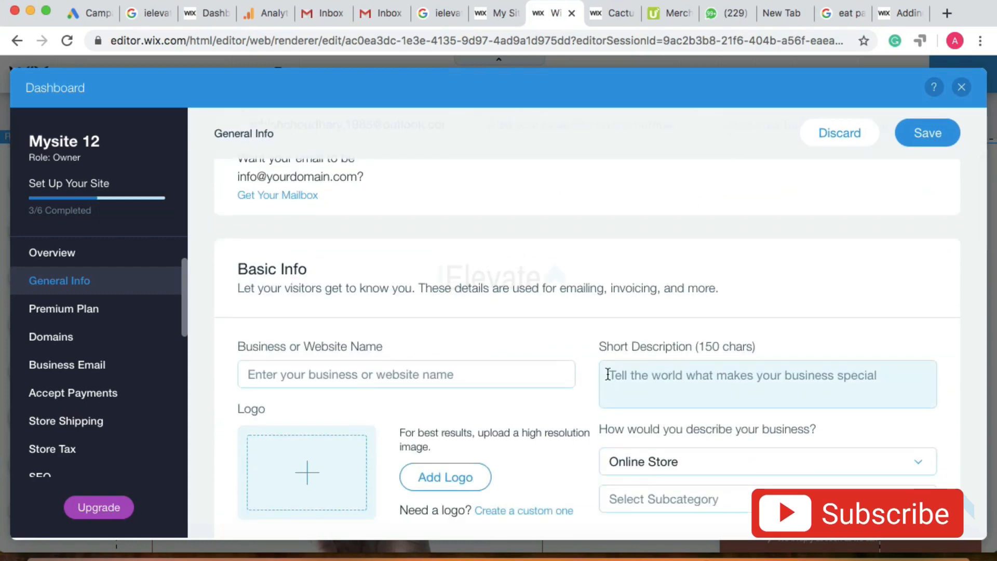